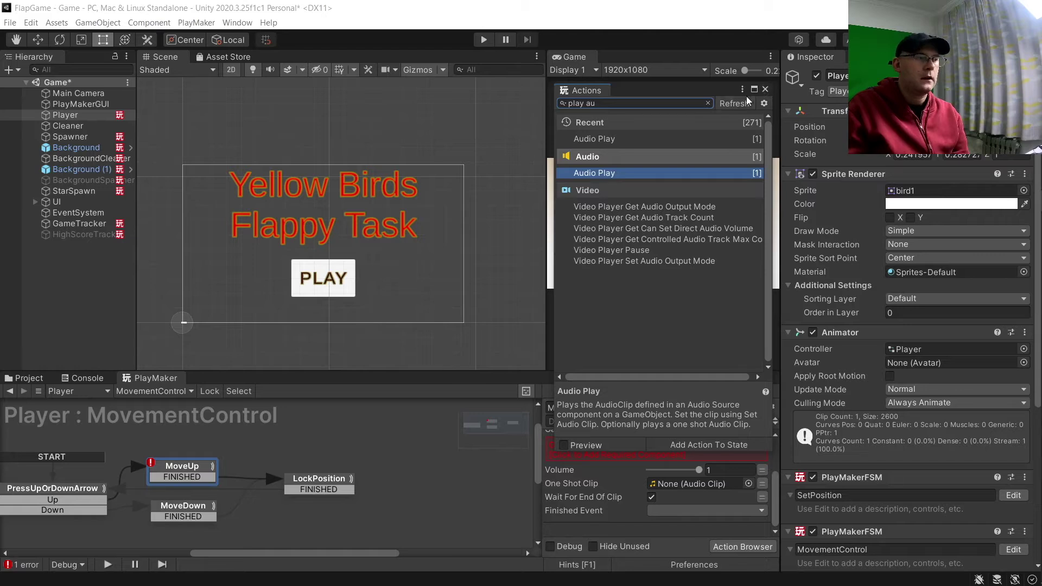
Step: Add an Audio Play action to the MoveDown state and add its required Audio Source component to the Player
click(178, 511)
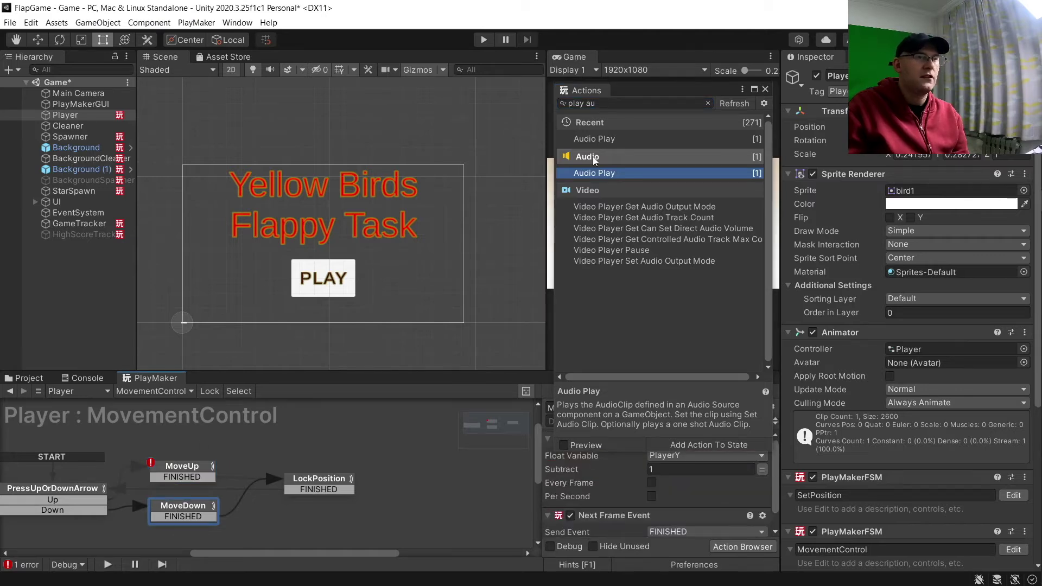
double_click(601, 174)
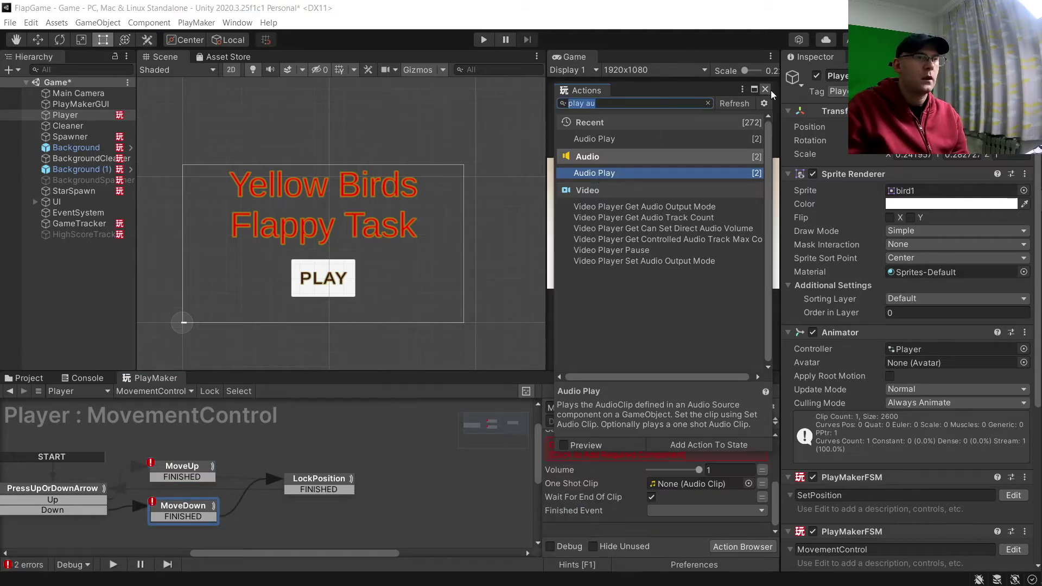
click(765, 90)
scroll(643, 449, up, 3)
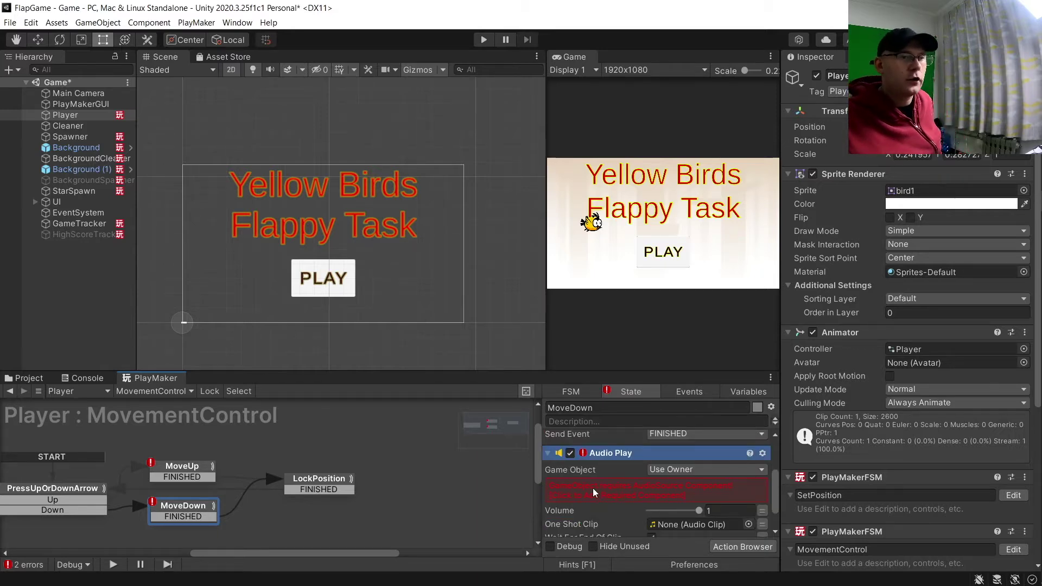
click(632, 497)
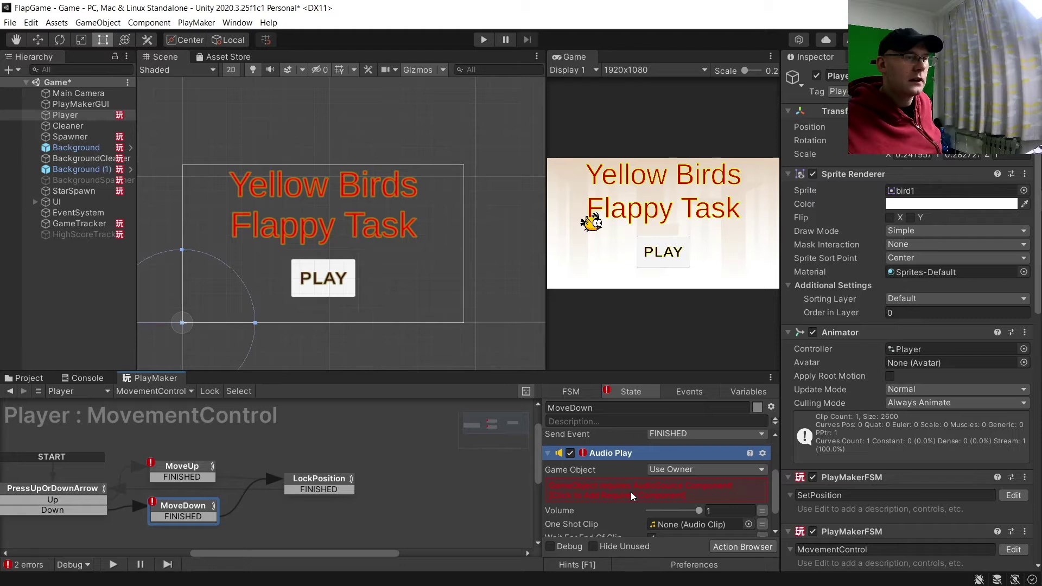
scroll(890, 423, down, 10)
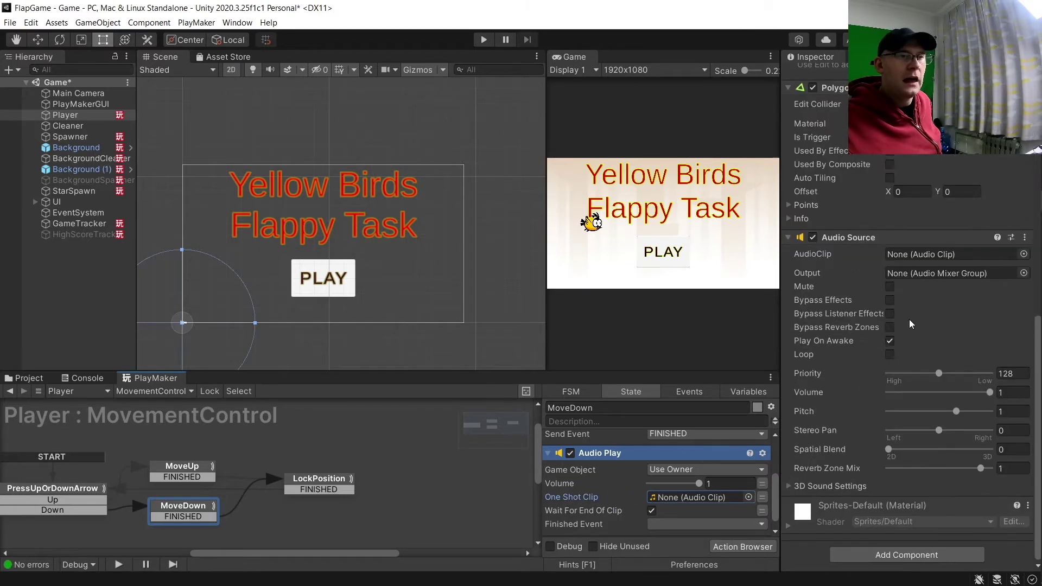
Step: Open the audio clip choices for the One Shot Clip of the MoveUp state's Audio Play action
click(182, 467)
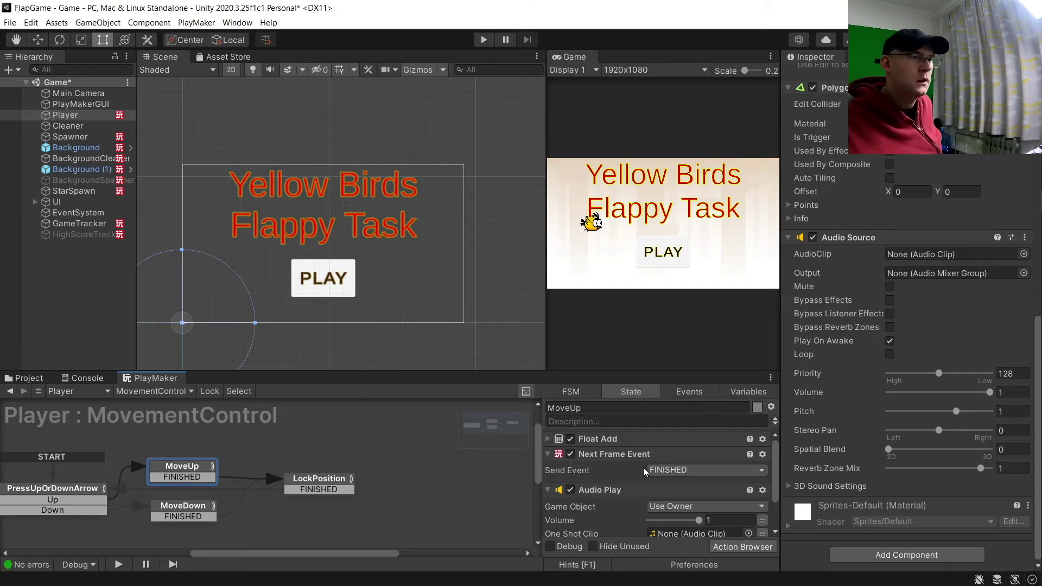
scroll(641, 493, down, 3)
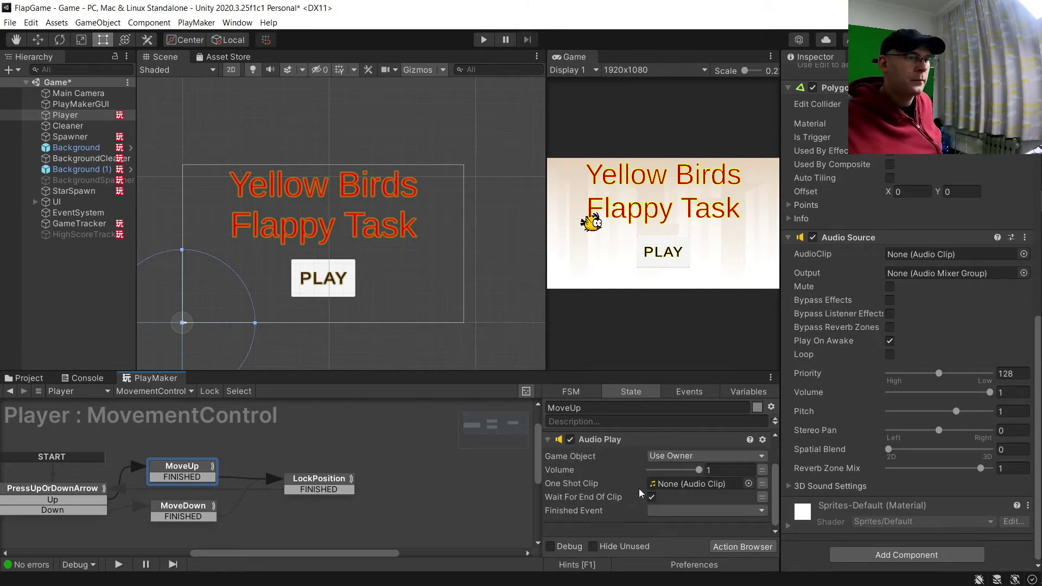
click(748, 484)
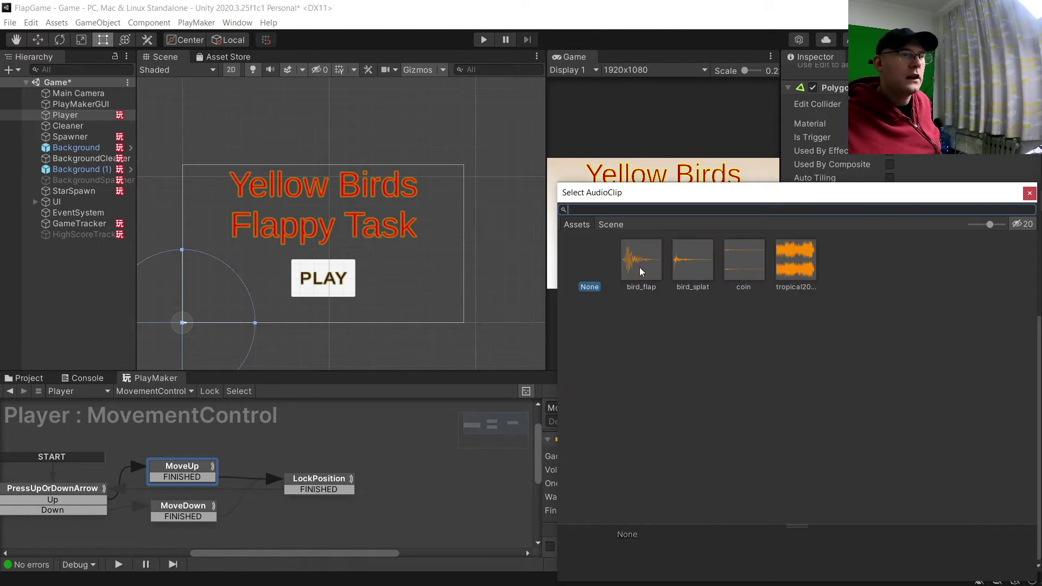
Step: Preview the bird_flap audio clip from the Youtube course assets folder
click(27, 379)
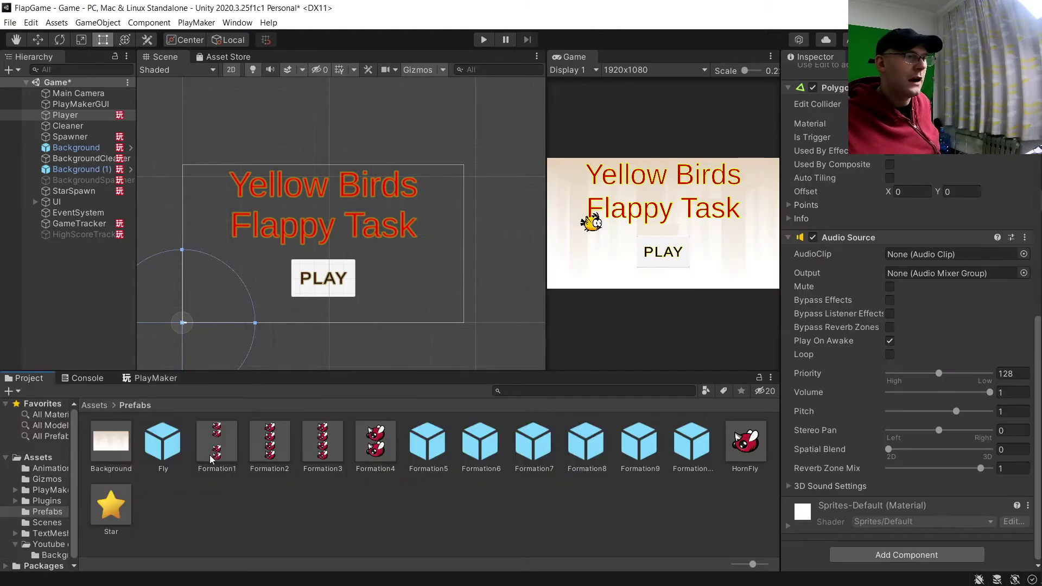
click(94, 405)
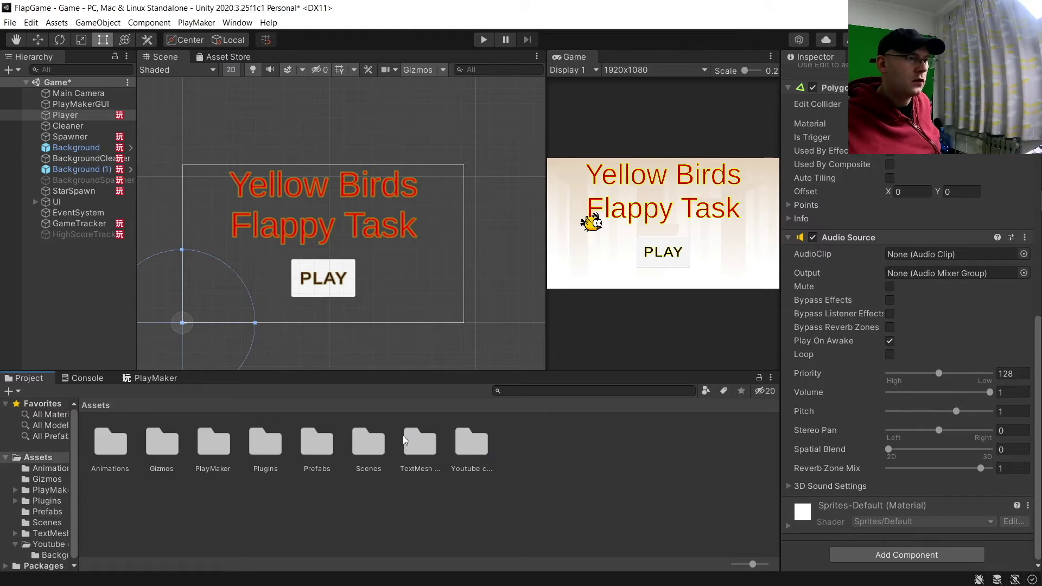
double_click(472, 442)
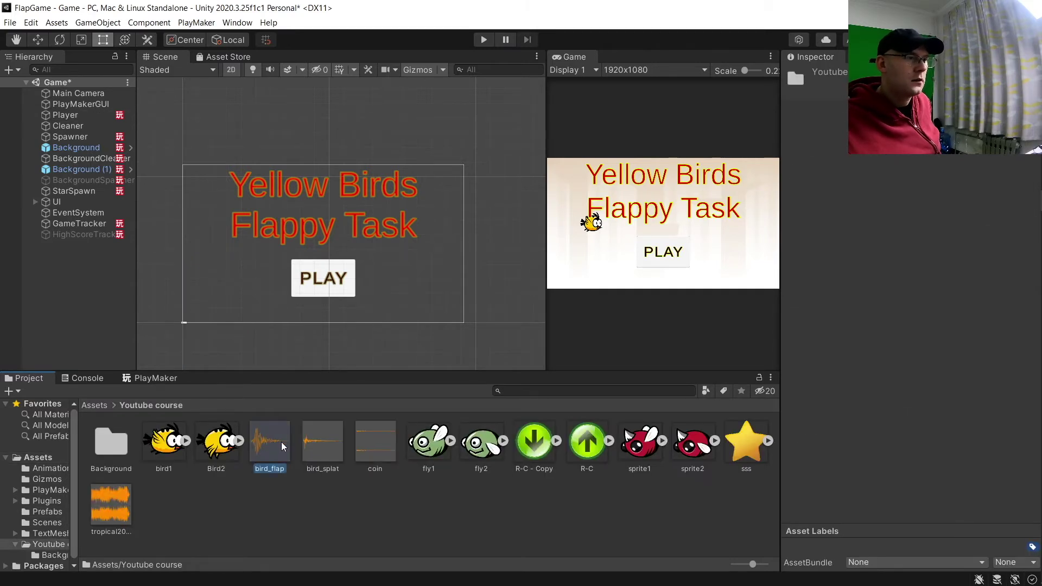
click(986, 459)
click(988, 458)
click(988, 458)
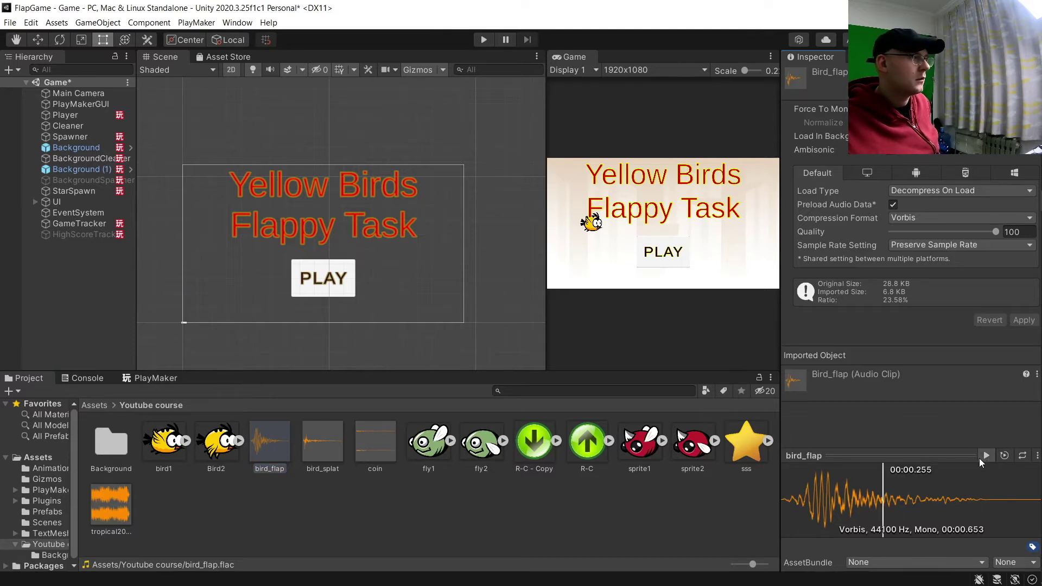
Step: Set the One Shot Clip of the Audio Play action in the Player's MoveUp state to bird_flap
click(145, 380)
click(83, 379)
click(26, 380)
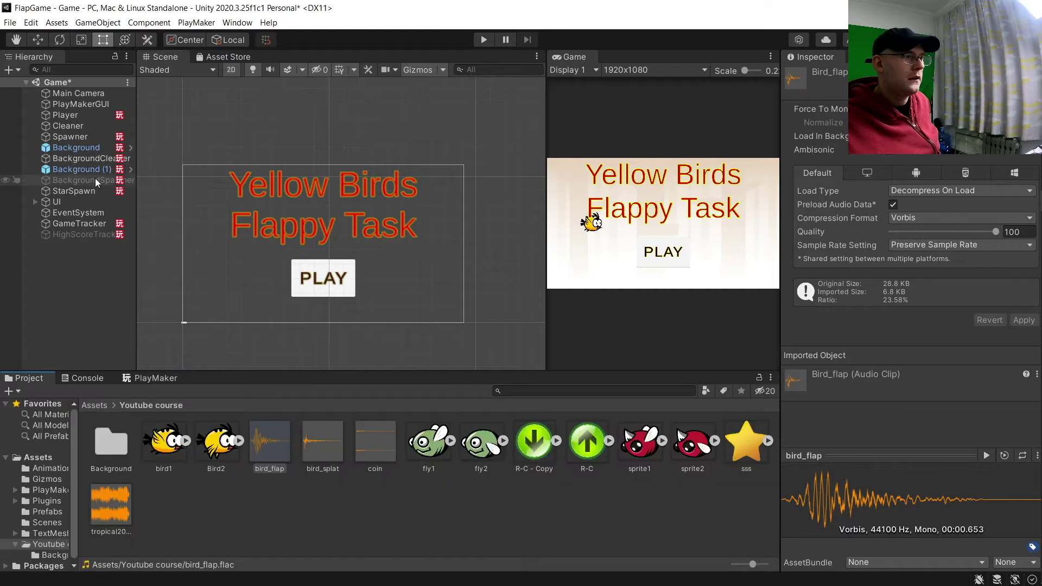
click(73, 114)
click(155, 379)
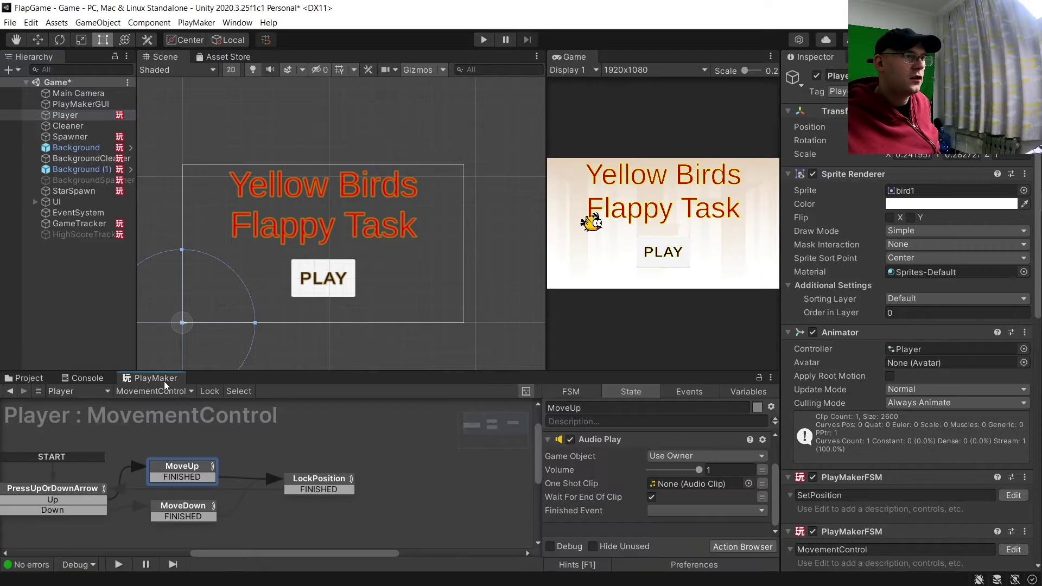
click(687, 457)
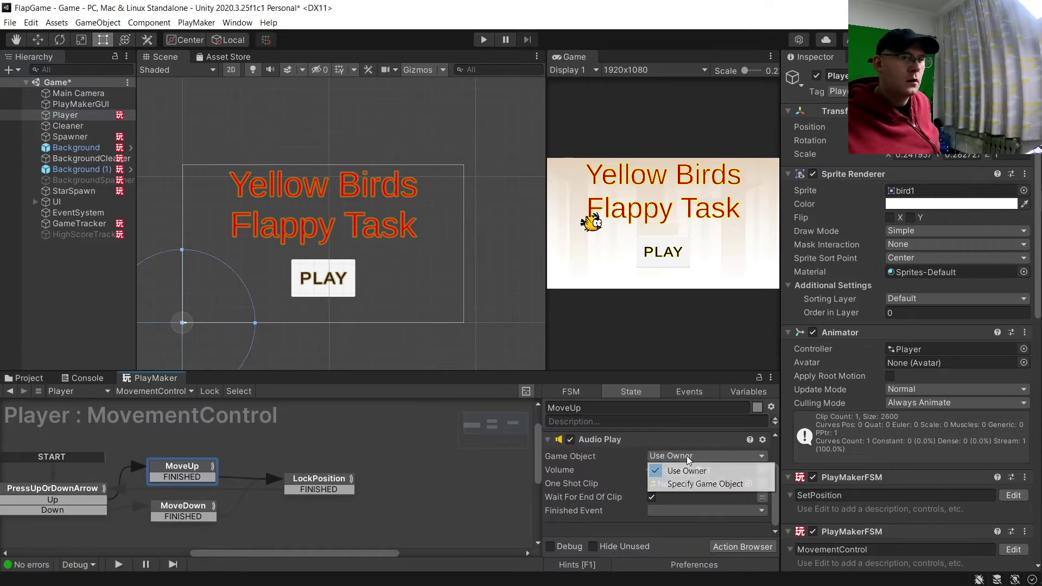
click(596, 485)
click(749, 483)
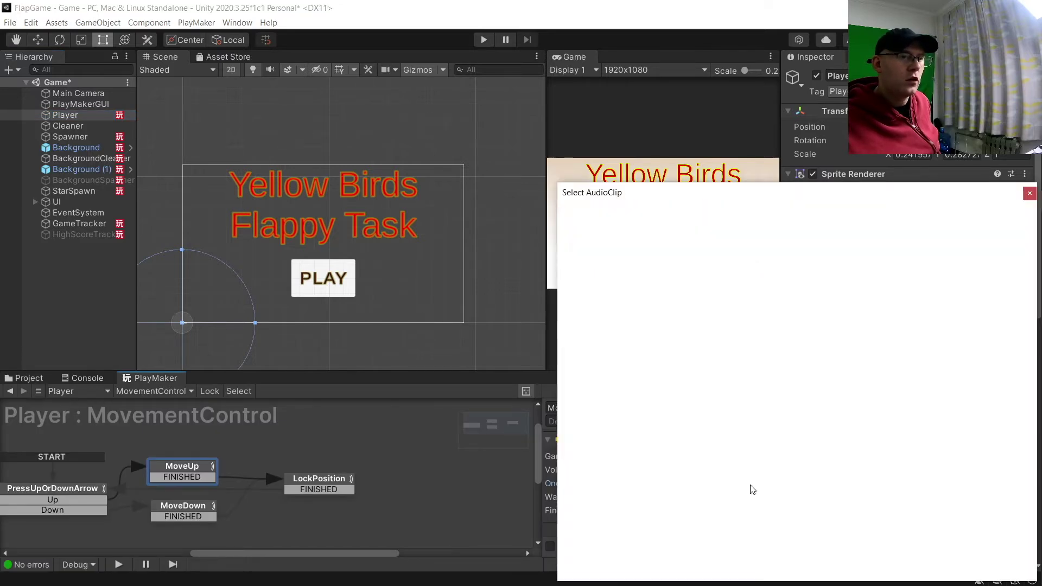
double_click(632, 267)
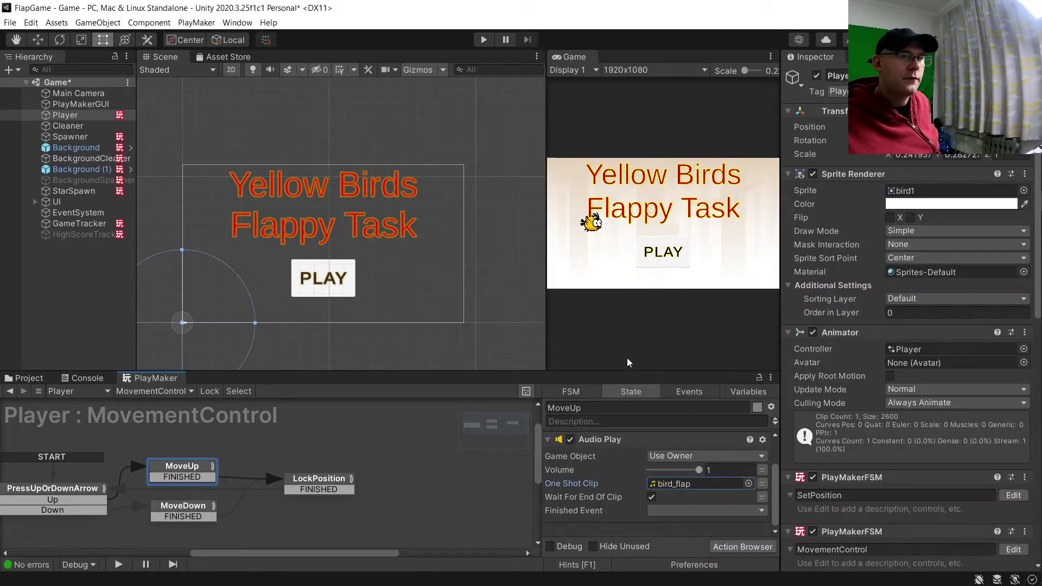
Step: Assign bird_flap as the One Shot Clip of the MoveDown state's Audio Play action
click(171, 513)
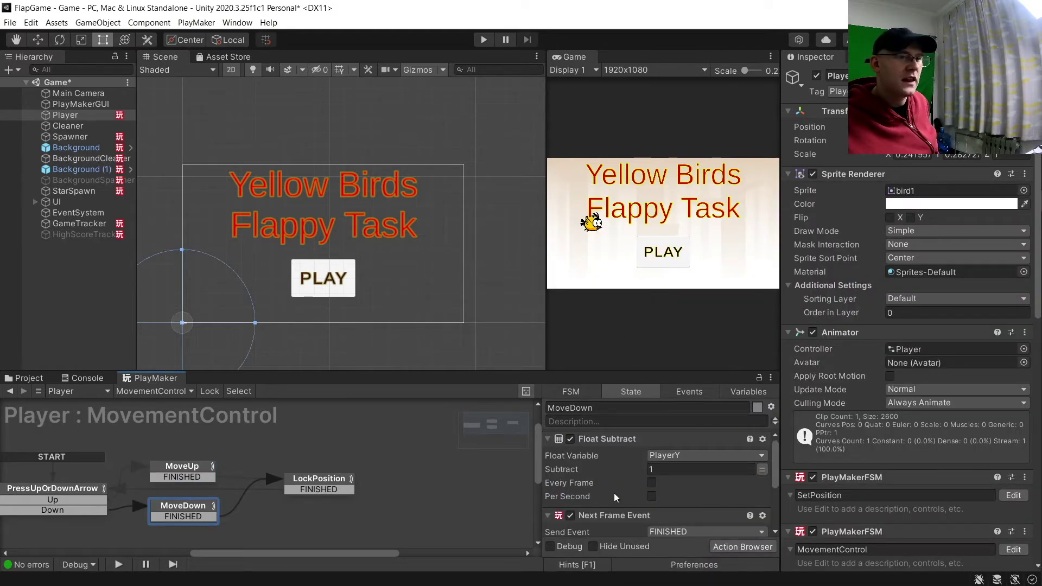
scroll(646, 483, down, 3)
click(749, 514)
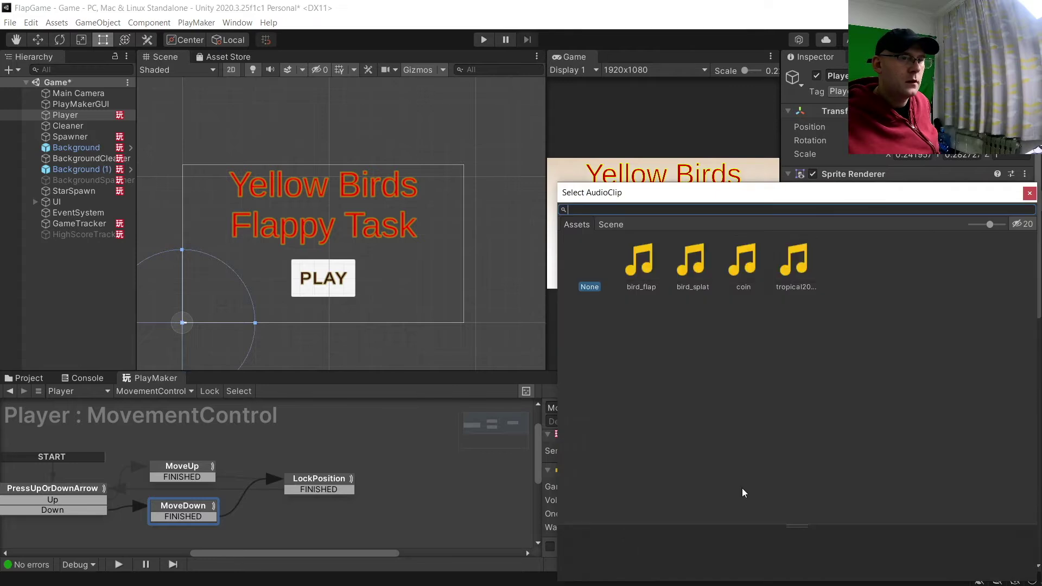
double_click(640, 271)
Step: Run the game, start a round and move the bird up and down to test the flap sound, ending with play mode stopped
click(484, 40)
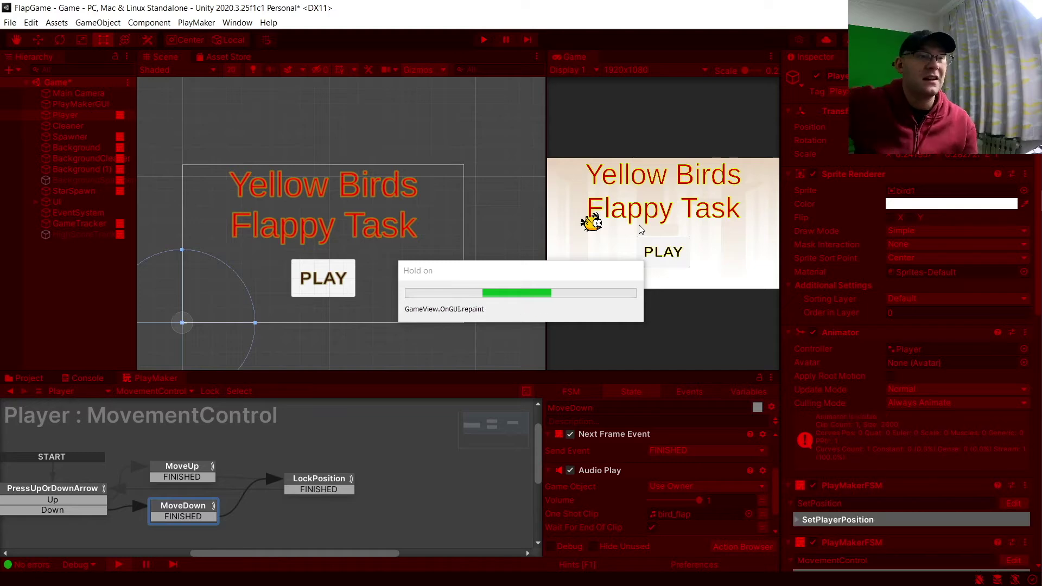
key(Up)
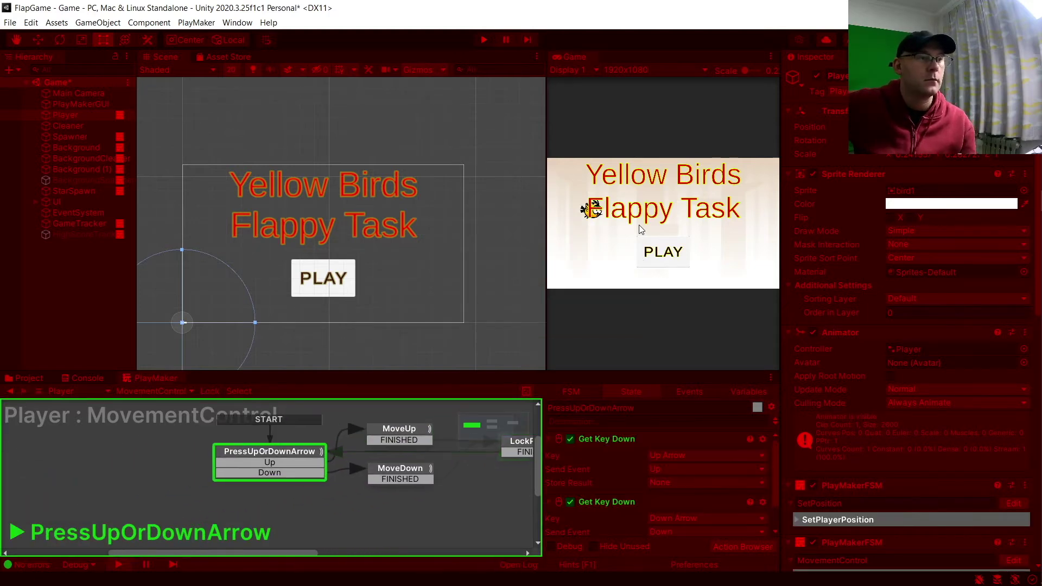
key(Down)
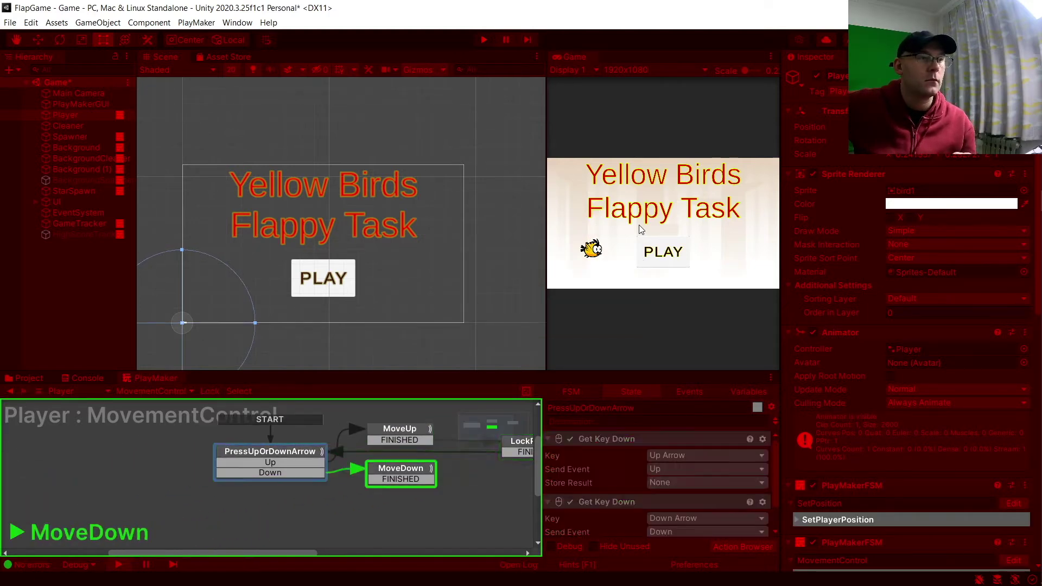
key(Up)
key(Down)
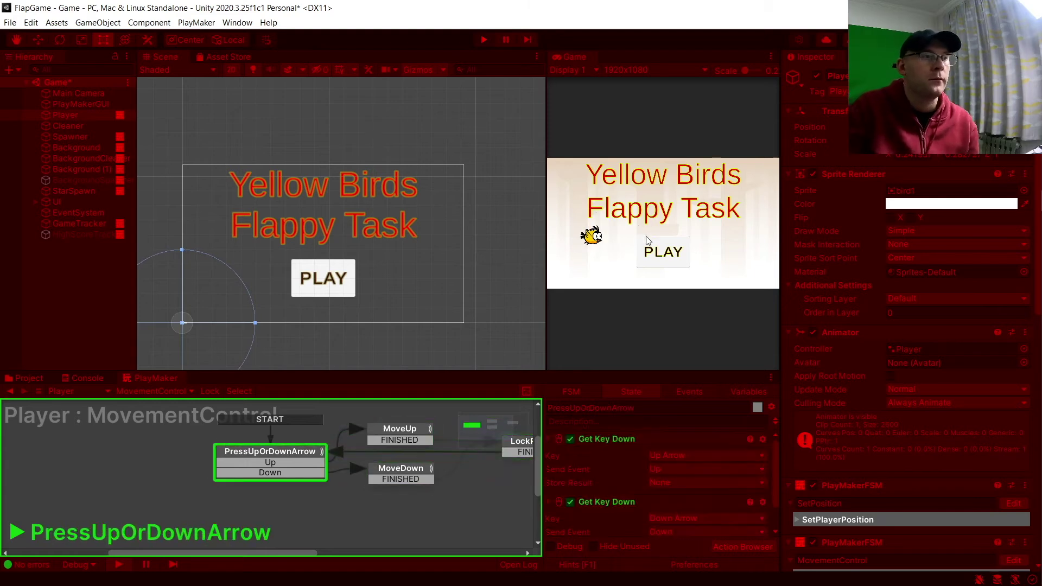
key(Up)
click(667, 255)
key(Down)
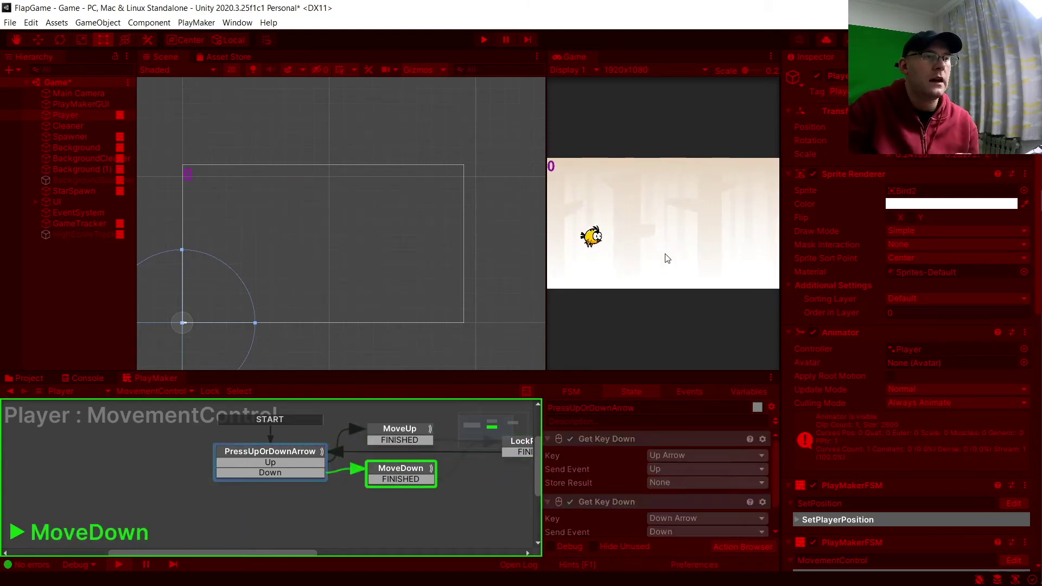
key(Up)
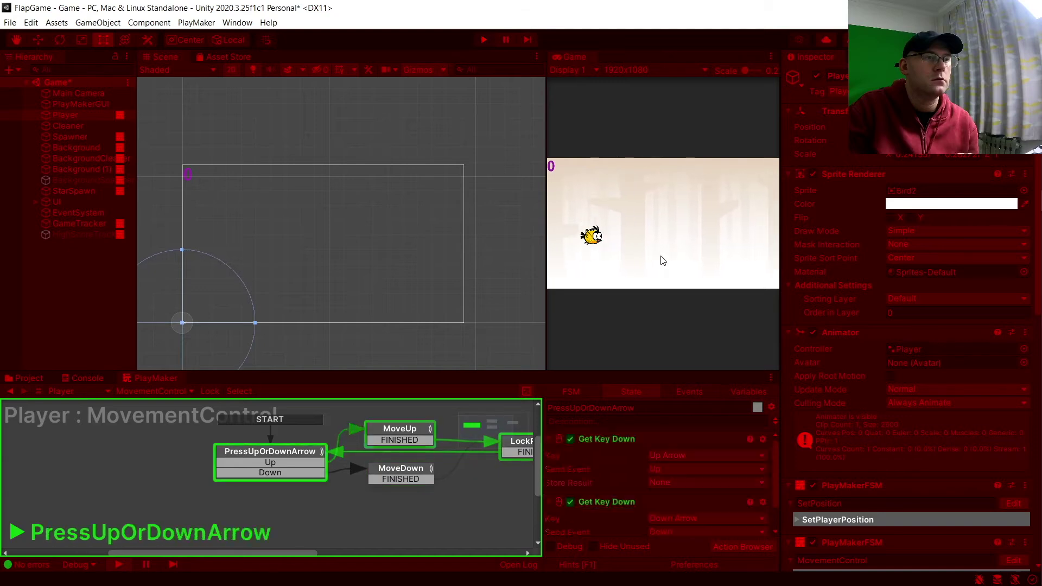
key(Up)
key(Down)
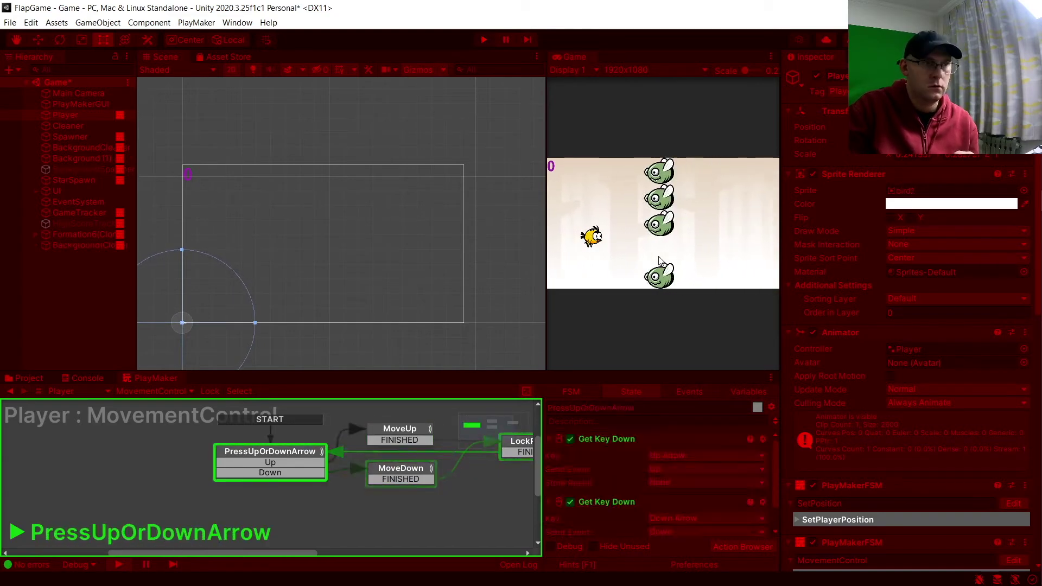
click(482, 41)
Step: Reorder the actions in the MoveUp and MoveDown states so Audio Play comes before Next Frame Event
click(391, 428)
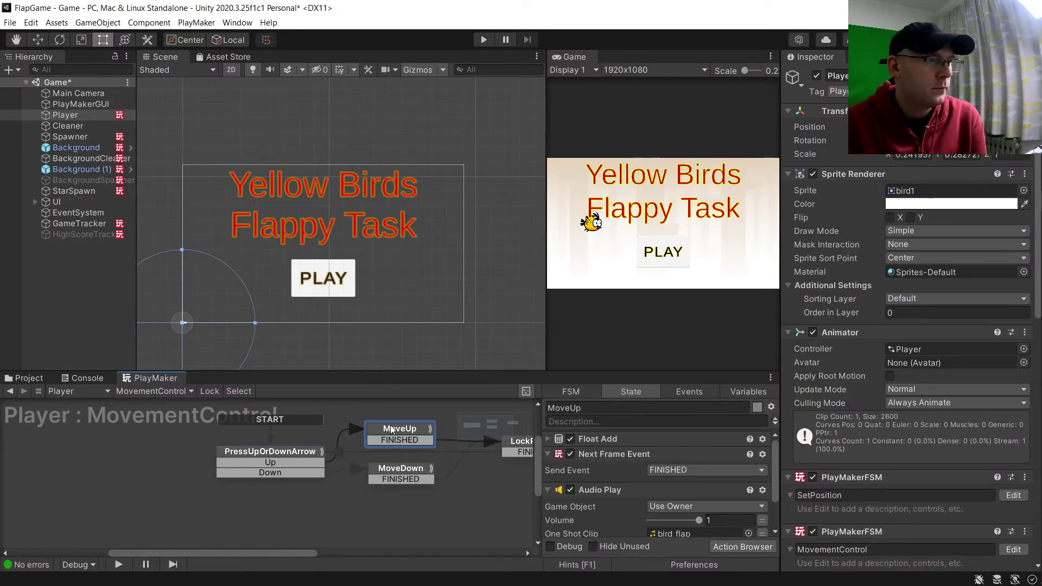
drag(617, 492, 604, 461)
click(392, 470)
scroll(614, 516, down, 3)
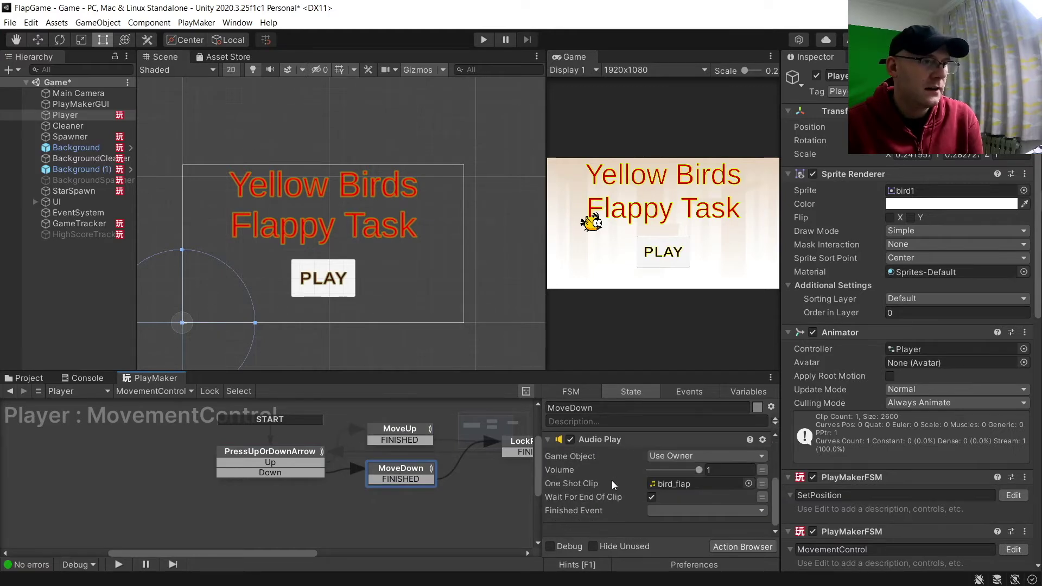
scroll(611, 476, up, 1)
drag(610, 478, 608, 451)
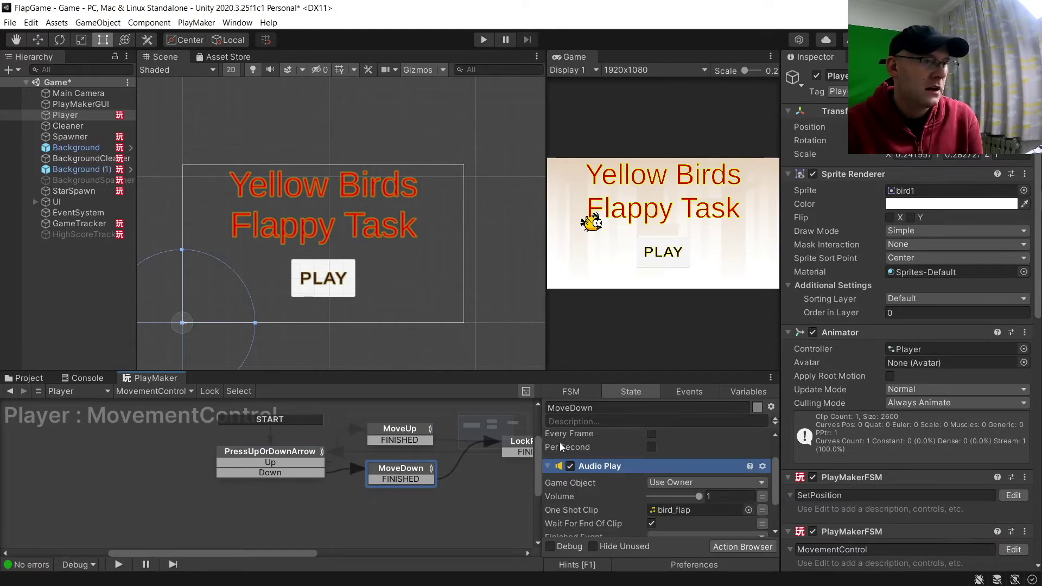
Step: Collapse the Float Subtract, Audio Play and Next Frame Event actions of the MoveDown state and deselect the state
scroll(561, 443, up, 2)
click(549, 439)
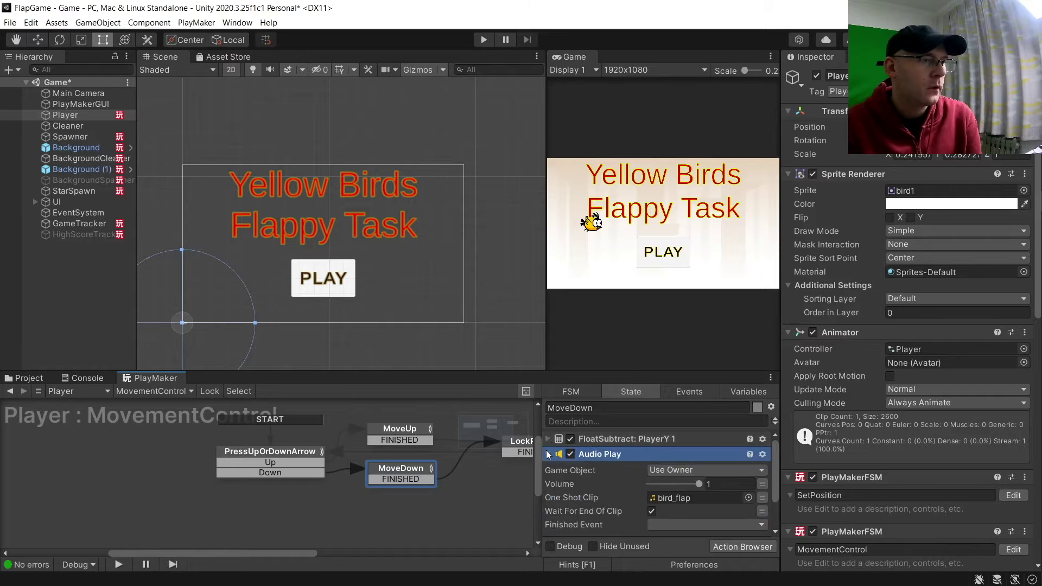
click(548, 454)
click(549, 469)
click(363, 414)
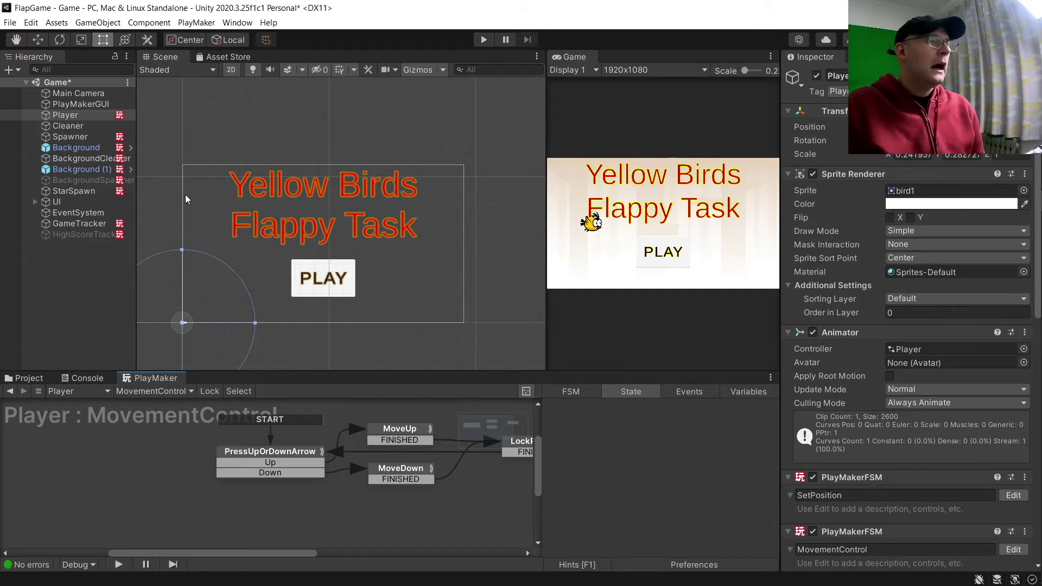
Step: Preview the bird_splat audio clip in the Youtube course assets folder
click(23, 380)
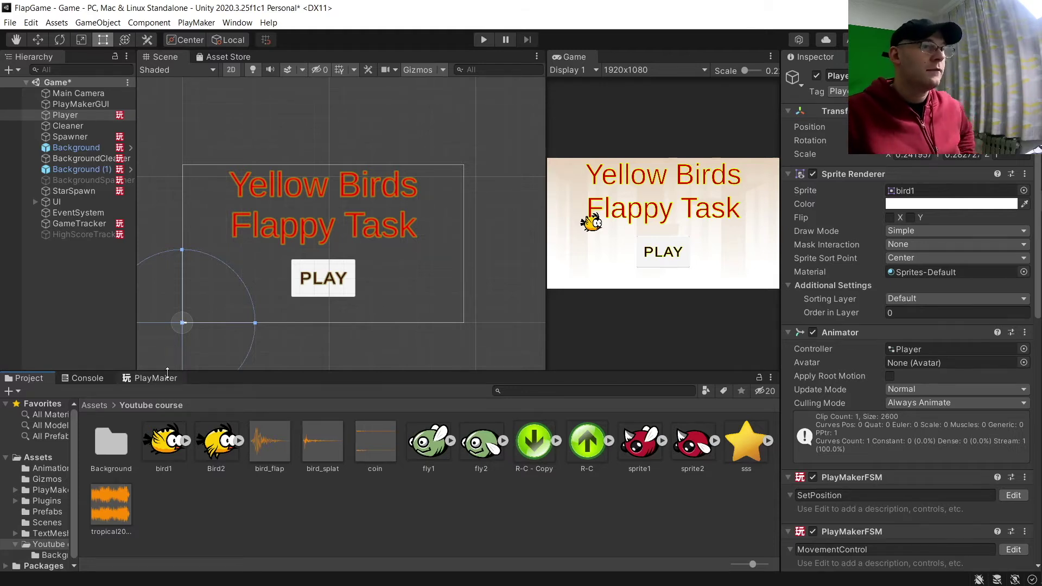
click(319, 441)
click(981, 452)
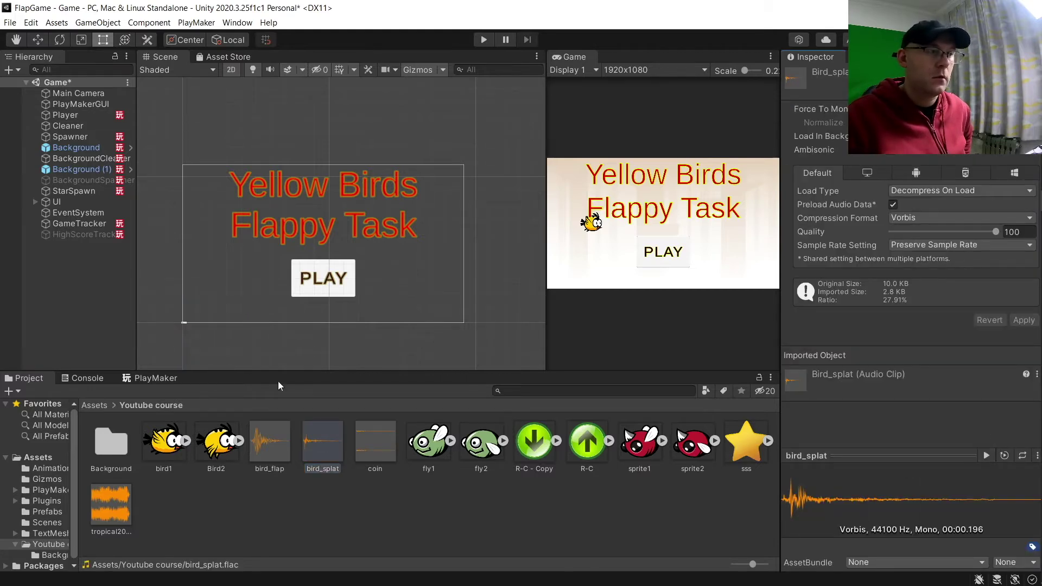
Step: Open the Fly prefab from the Prefabs assets folder and select the RestartGame state of its PlayerHIt FSM
click(92, 405)
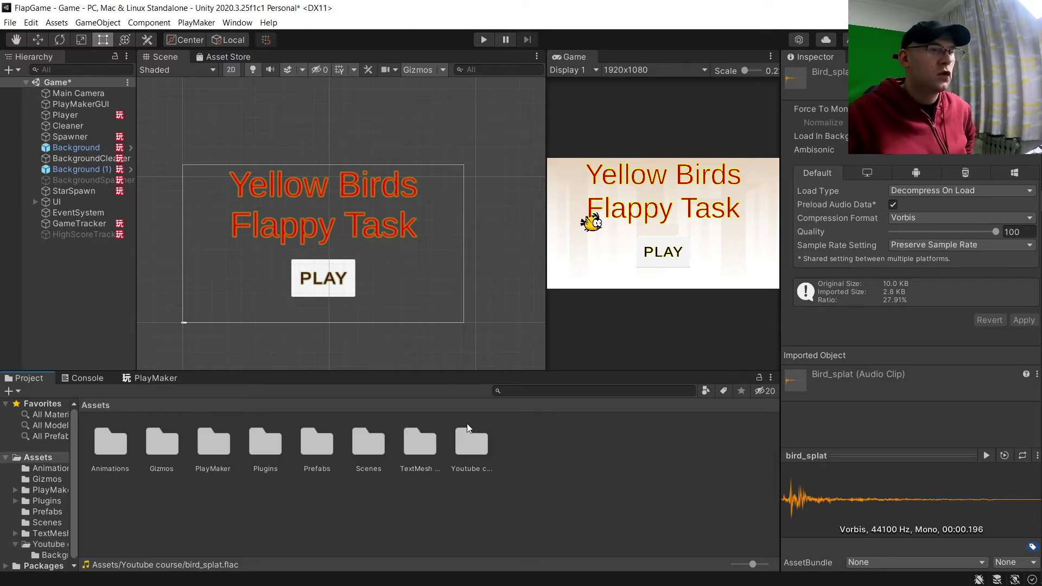
double_click(312, 444)
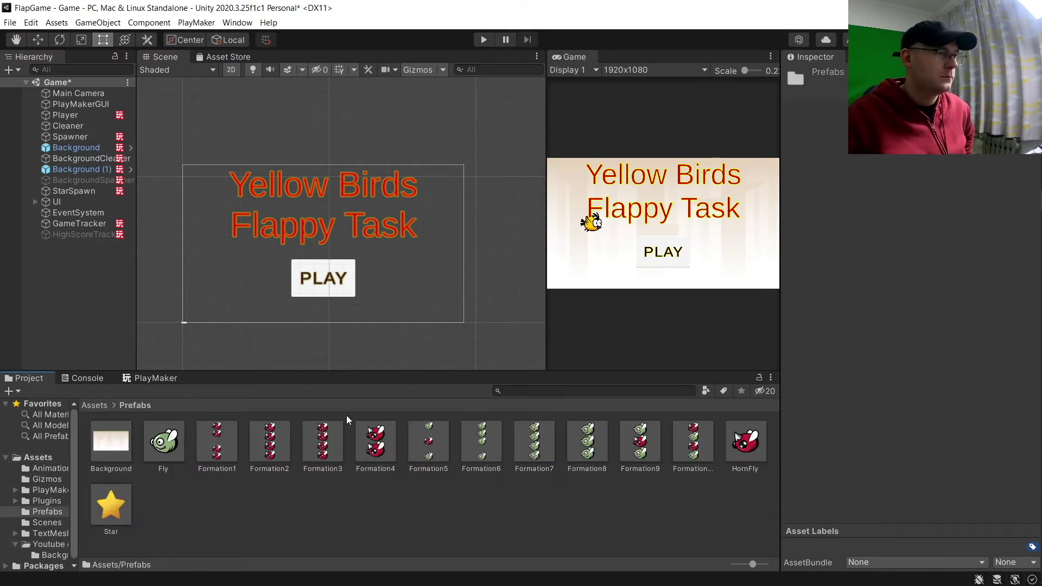
double_click(164, 442)
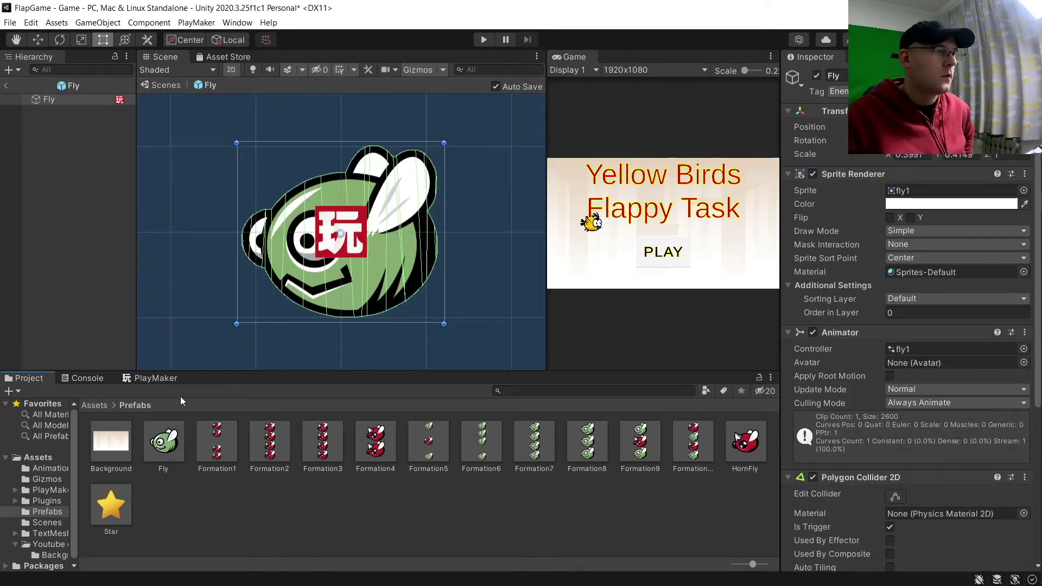
click(148, 380)
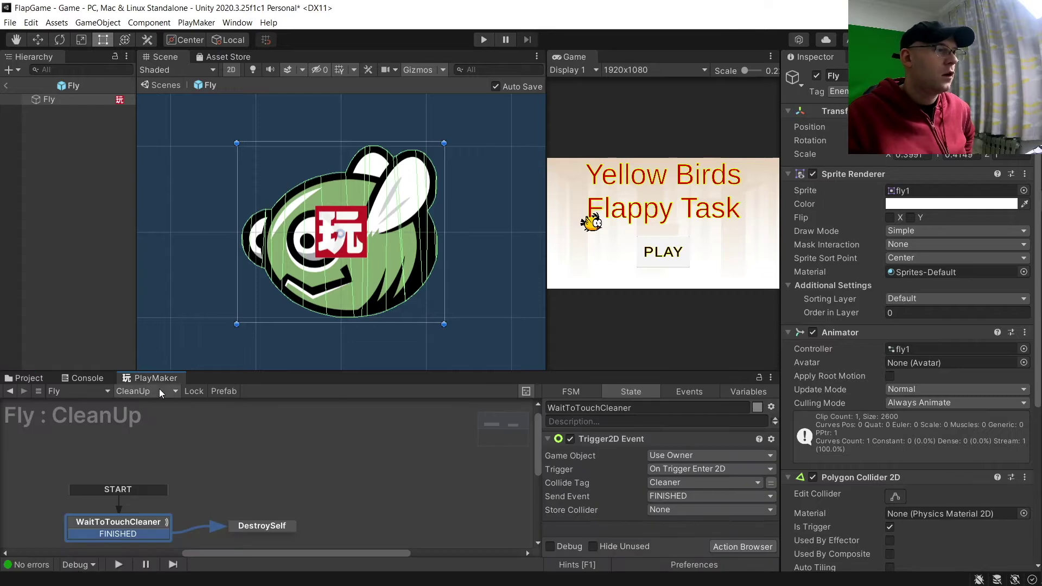
click(158, 391)
click(152, 419)
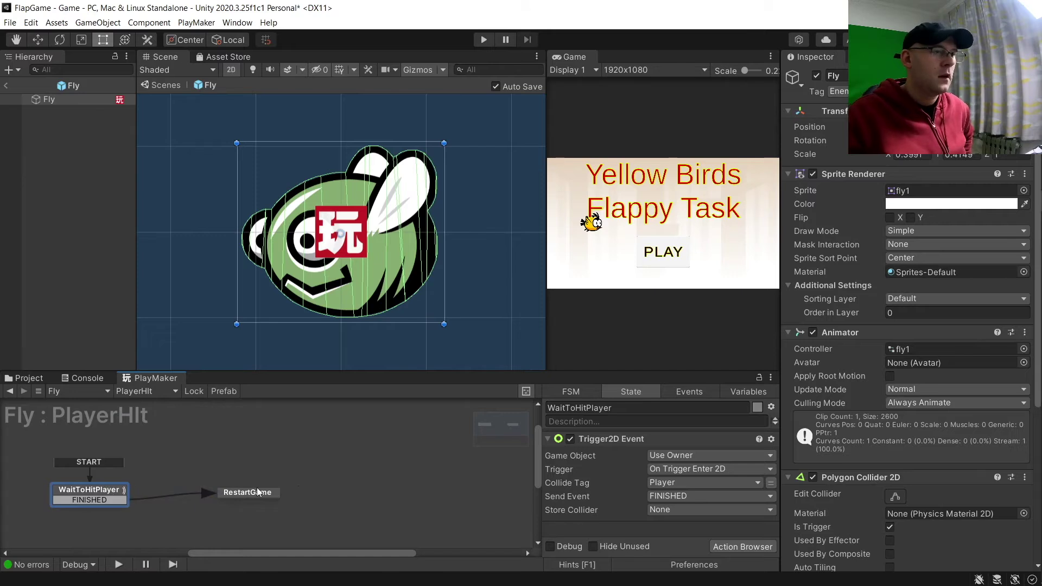
click(262, 494)
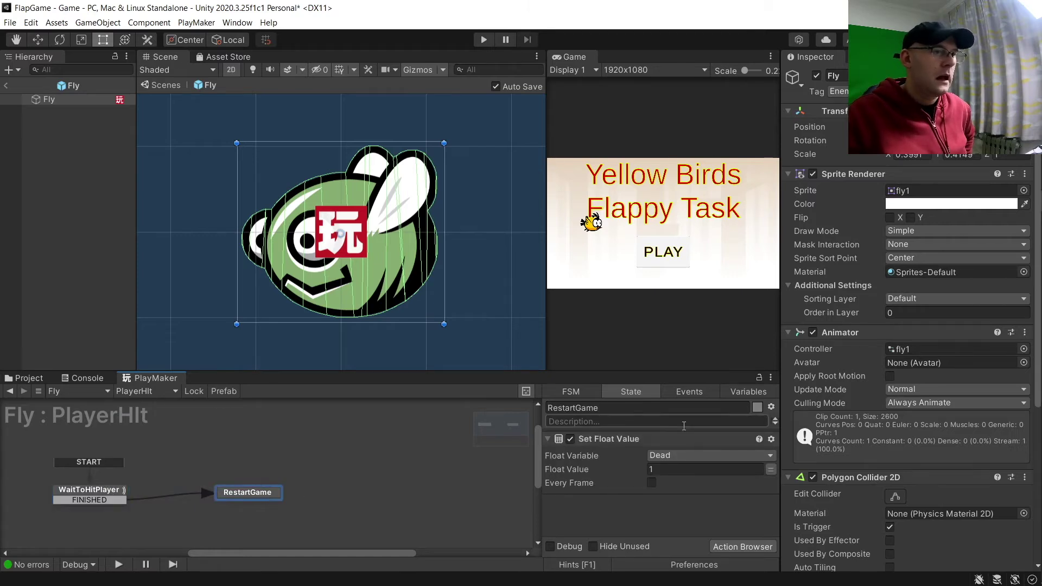
Step: Add an Audio Play action before Set Float Value with bird_splat as its one shot clip, and return to the scene
click(649, 440)
click(738, 546)
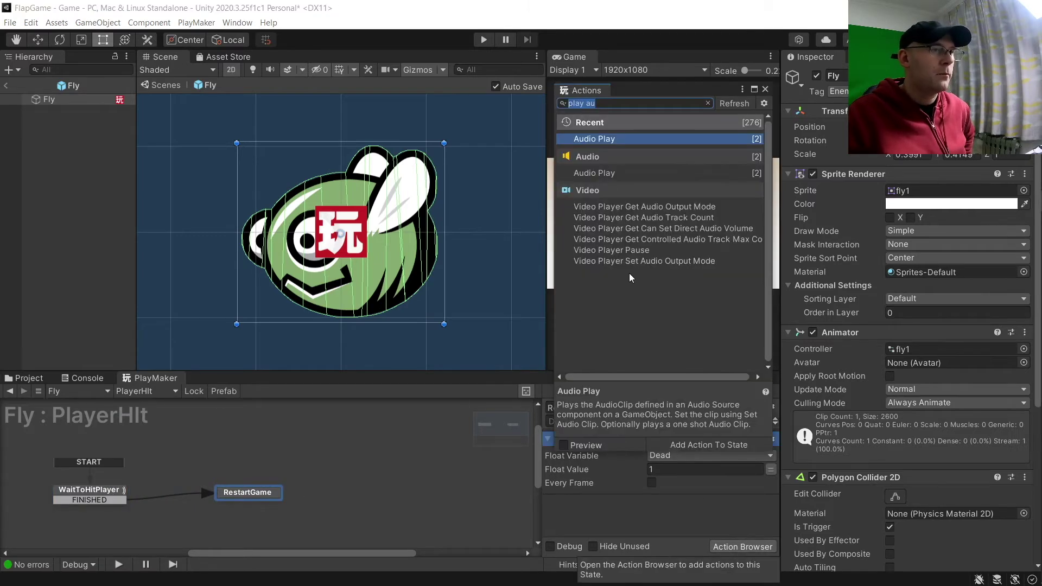
double_click(601, 138)
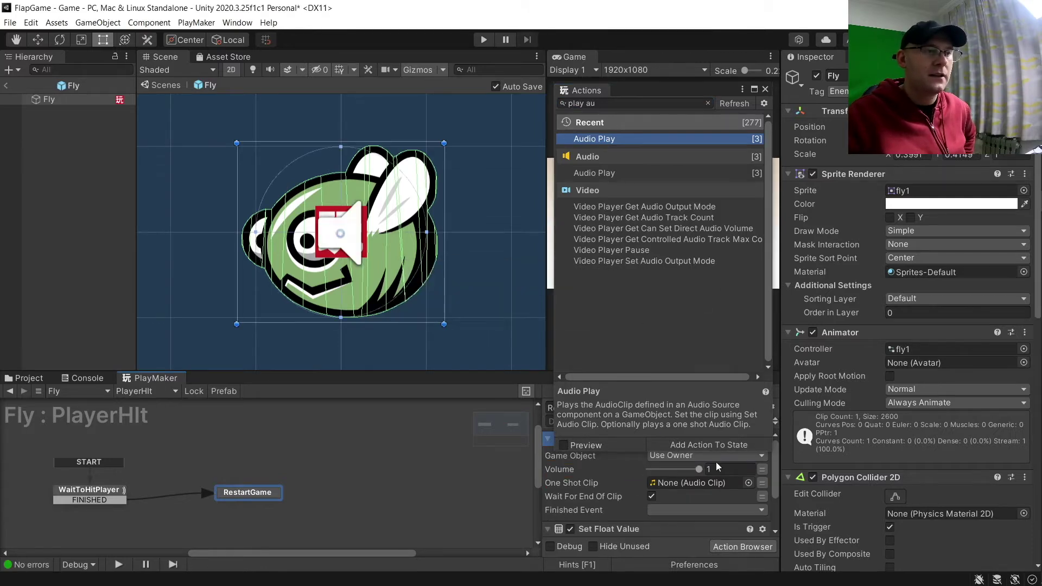
click(766, 89)
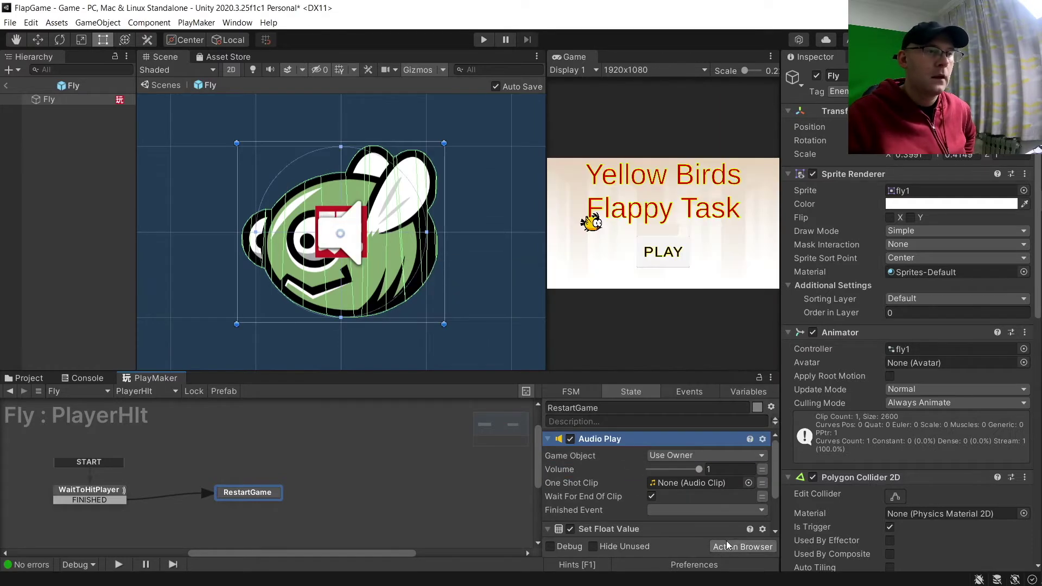
click(750, 483)
double_click(693, 268)
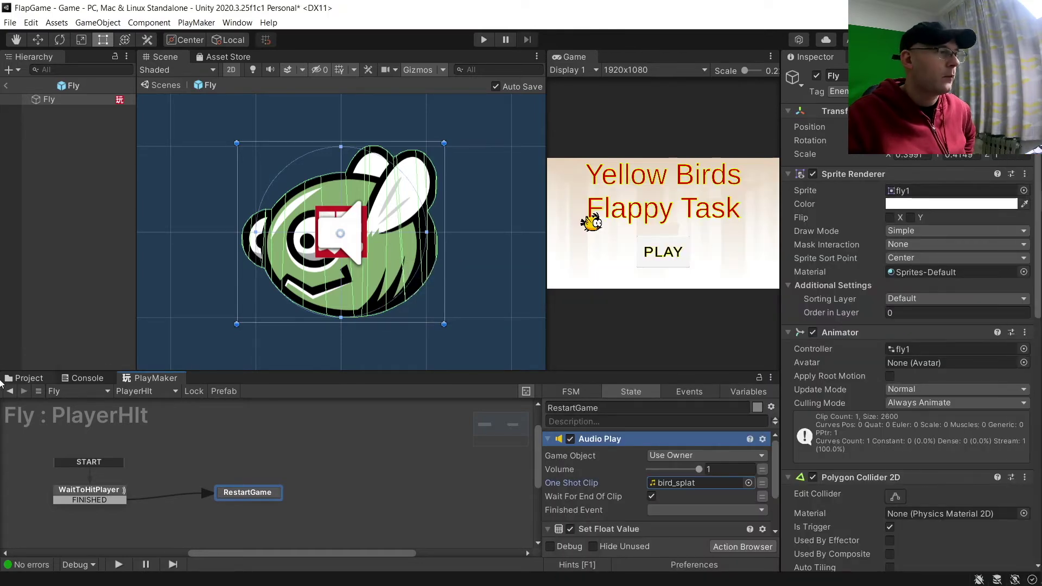
click(8, 96)
click(7, 86)
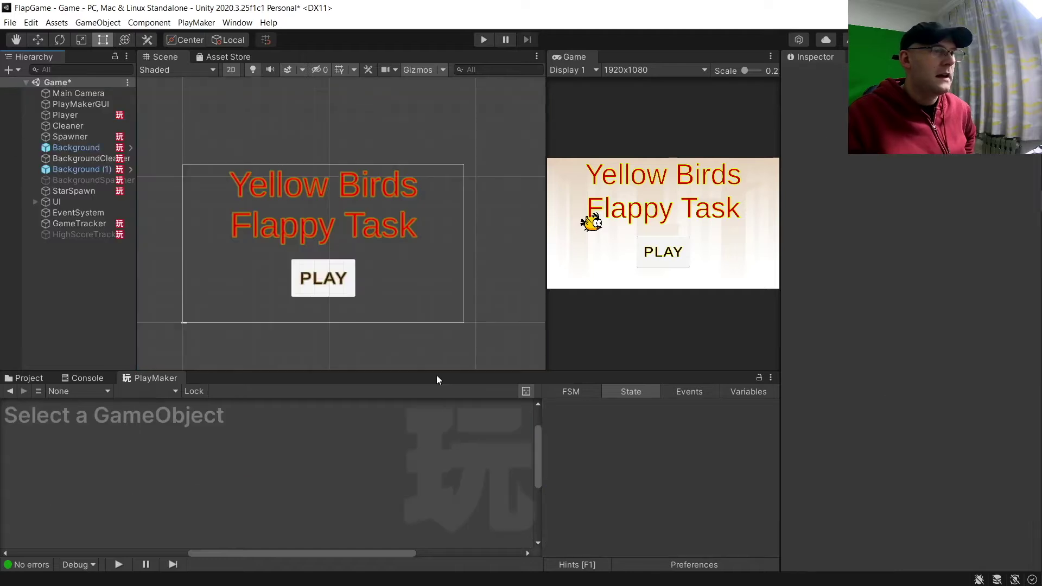
Step: Open the HornFly prefab and select the RestartGame state of its PlayerHIt FSM
click(29, 379)
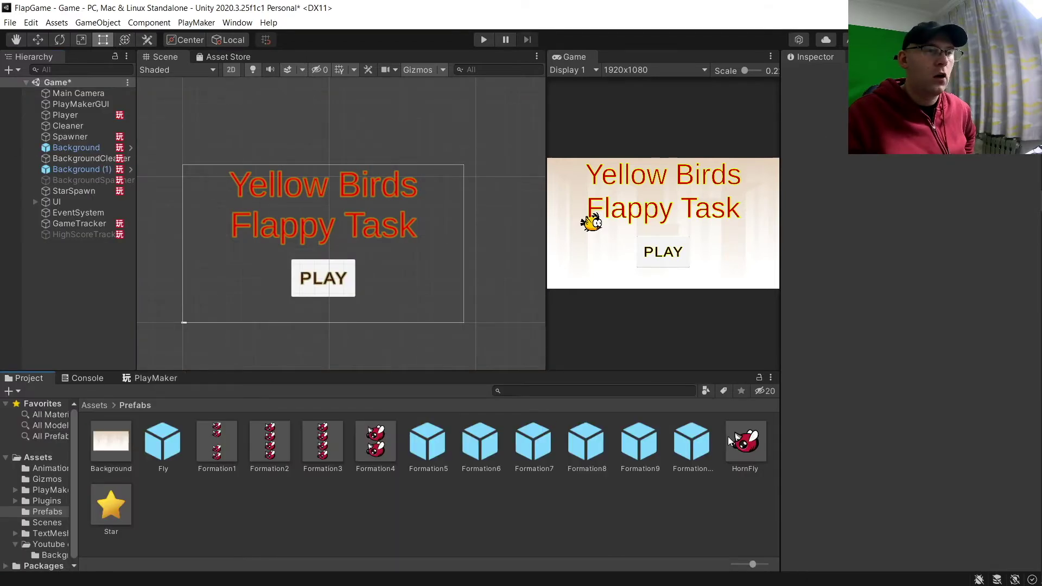
double_click(758, 444)
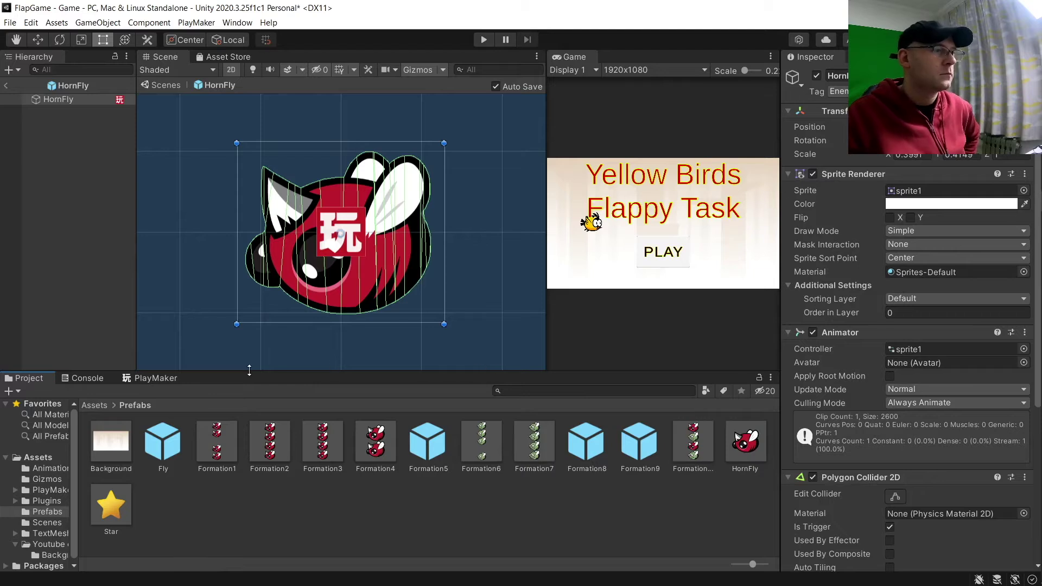
click(163, 379)
click(164, 392)
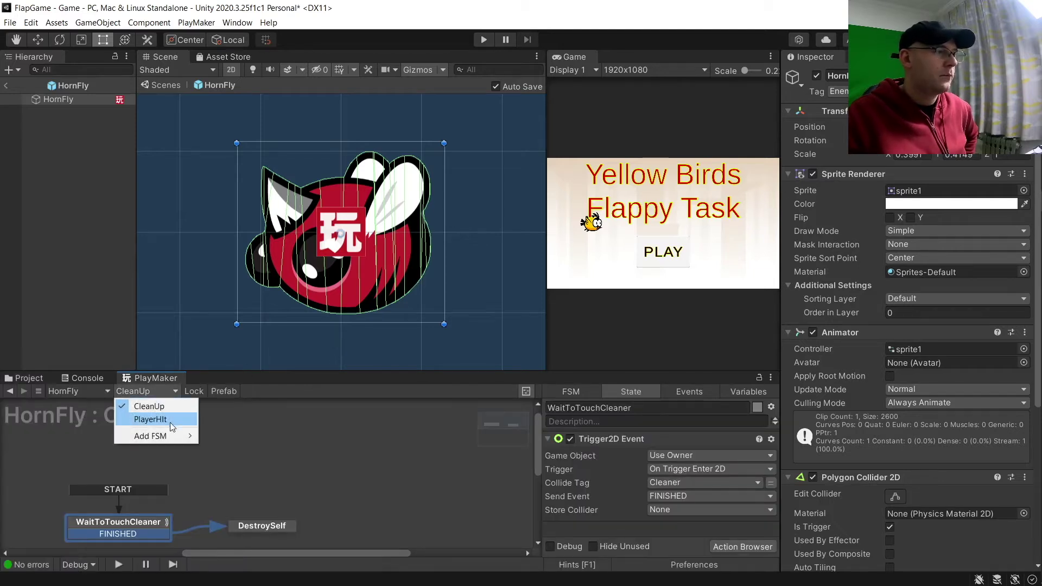
click(170, 422)
click(293, 530)
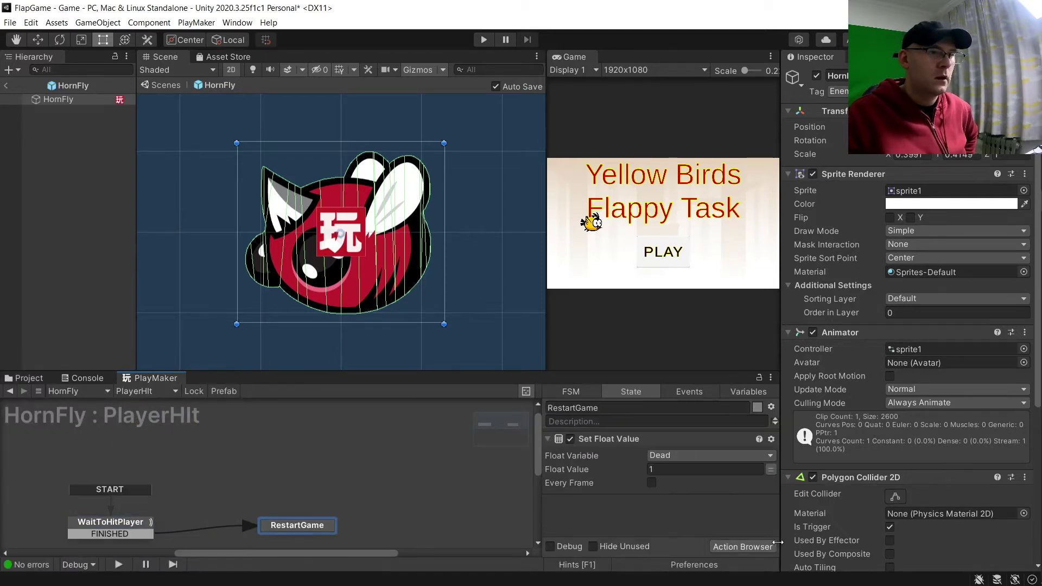
Step: Add an Audio Play action with the required Audio Source component, set its one shot clip to bird_splat, and exit the HornFly prefab
click(742, 547)
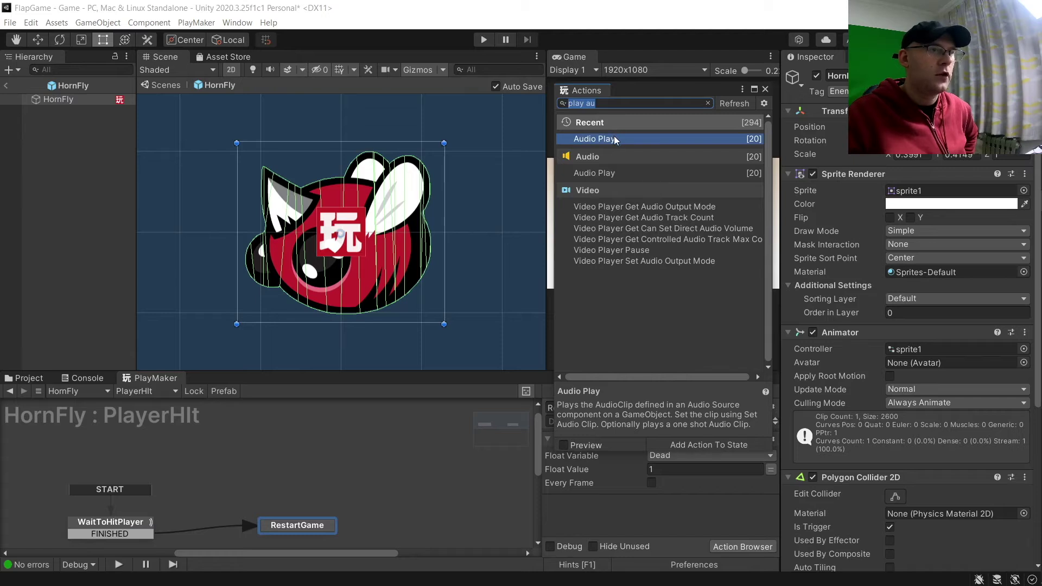
double_click(615, 139)
click(765, 89)
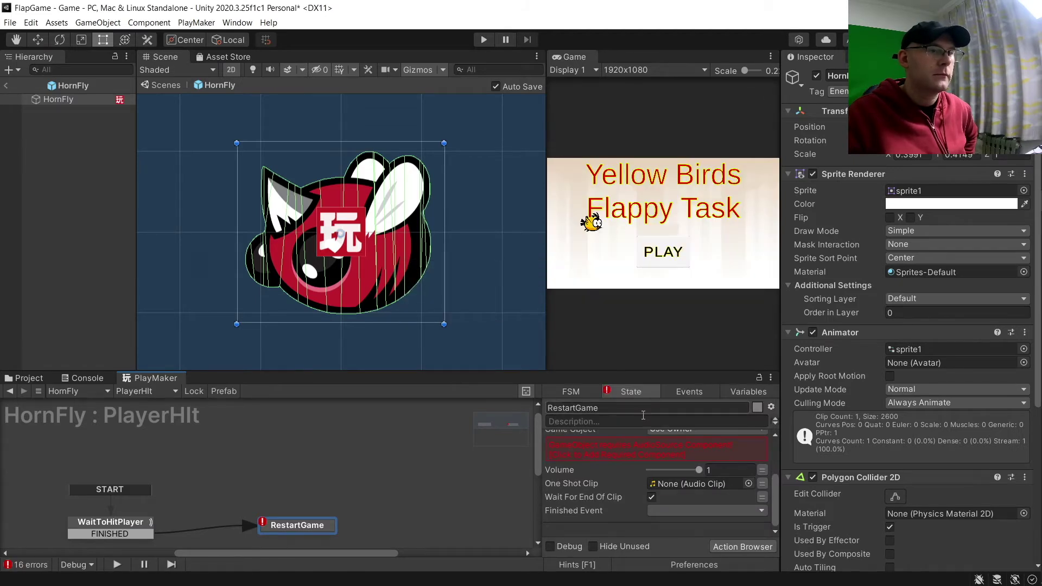
click(643, 450)
click(749, 484)
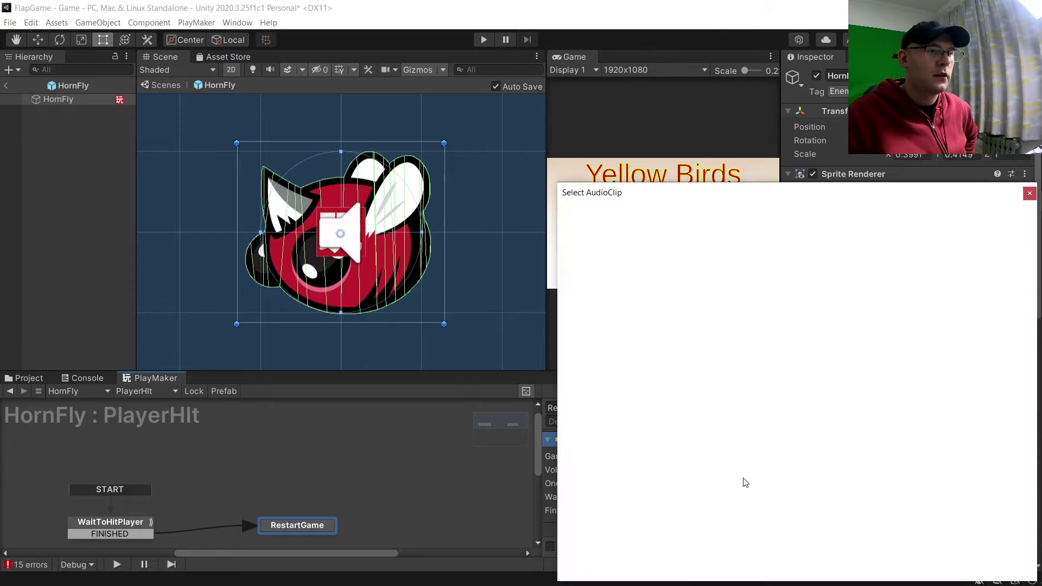
double_click(693, 259)
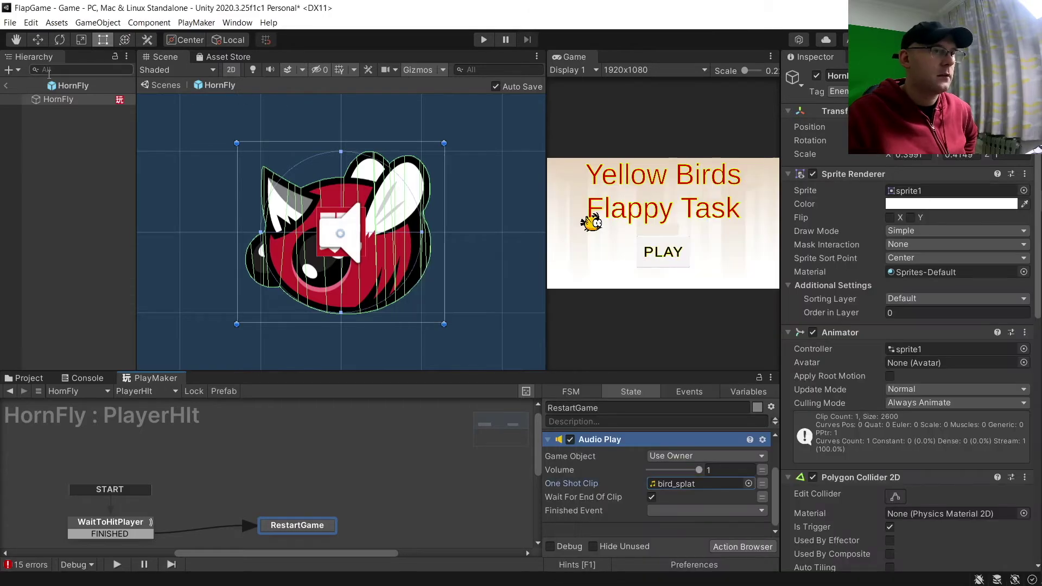
click(5, 85)
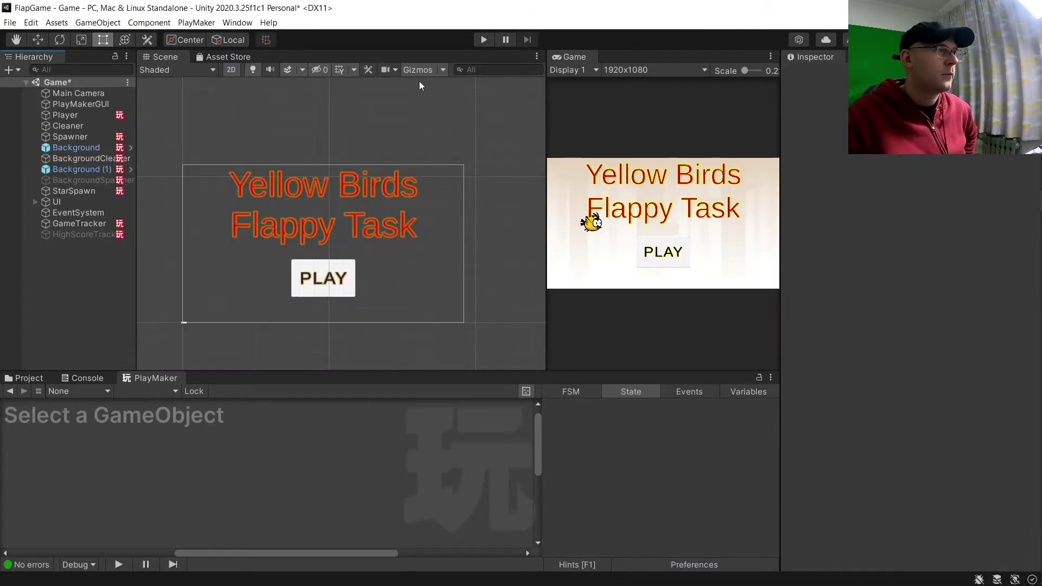
Step: Save the scene and play rounds of the game to test the splat sound, ending with play mode stopped
key(ctrl+s)
click(476, 42)
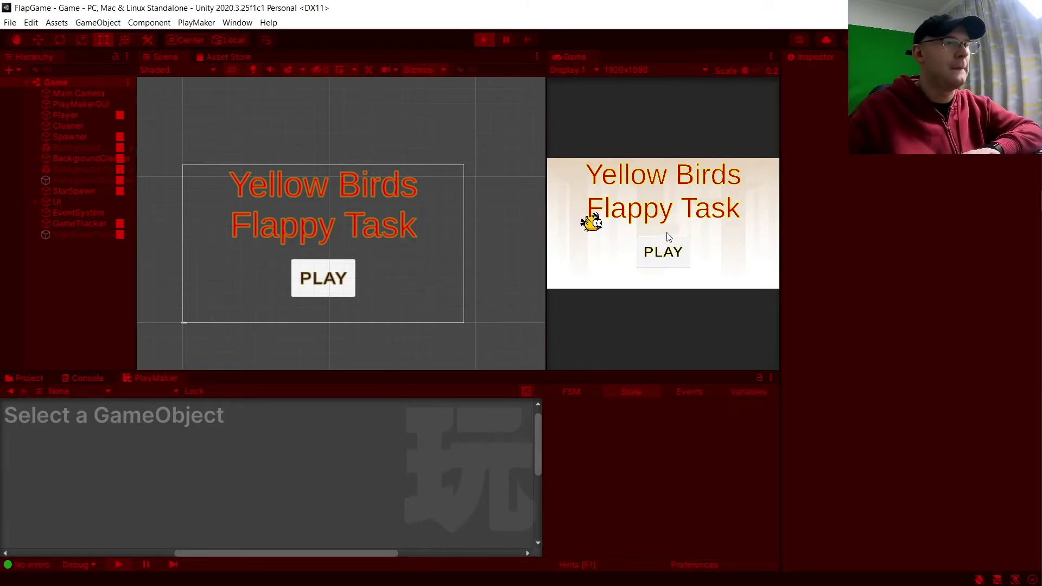
click(676, 251)
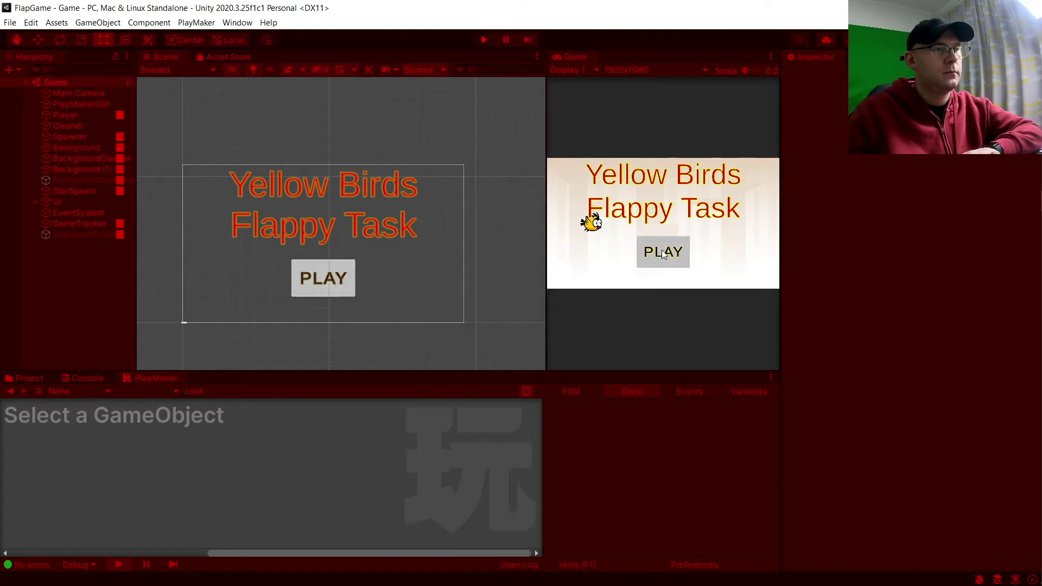
click(663, 251)
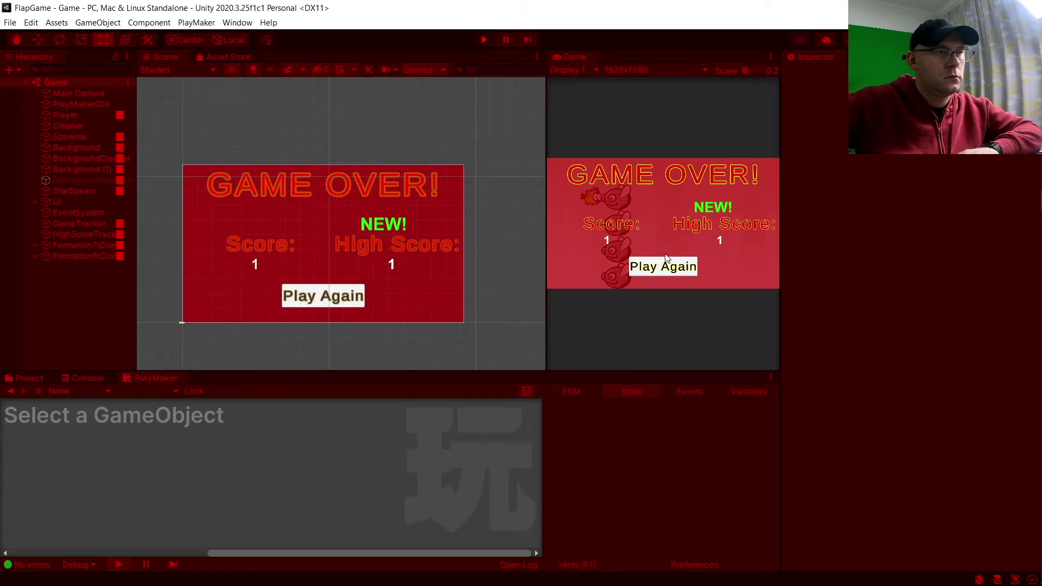
click(667, 264)
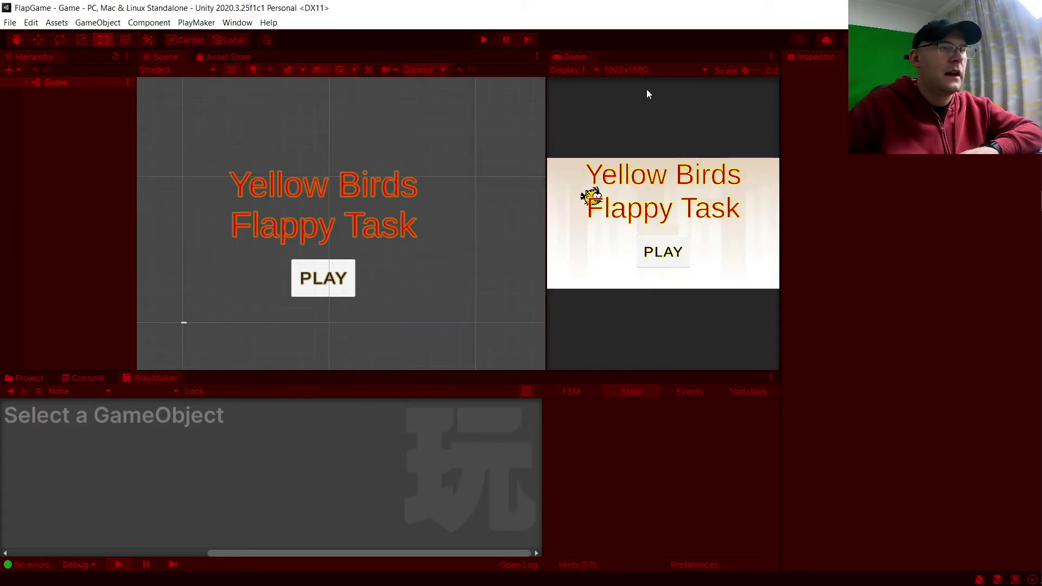
click(485, 41)
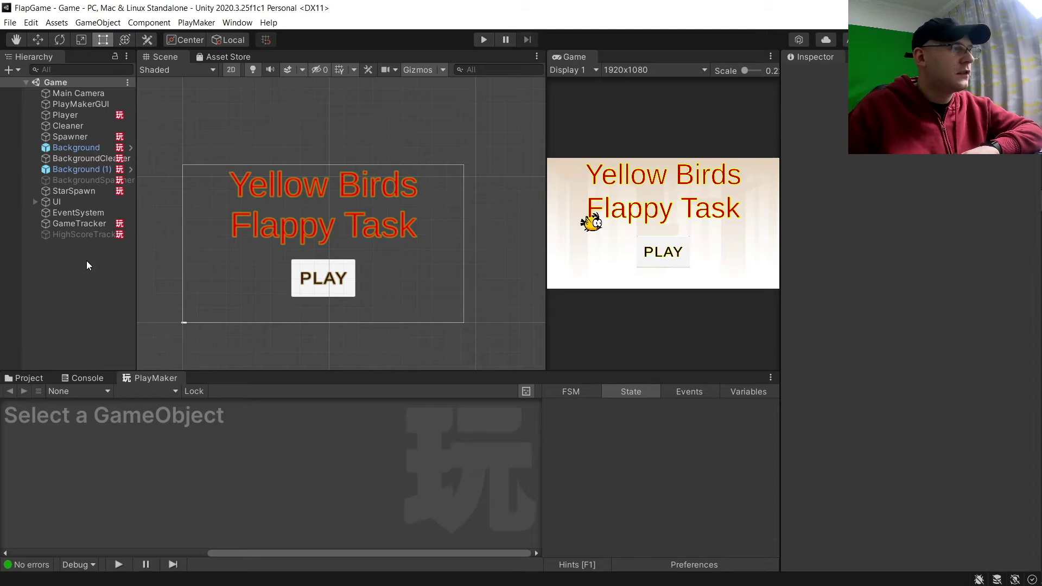
Step: Open the Star prefab and select the PlayerCollect state of its CleanUpOrCollect FSM
click(30, 378)
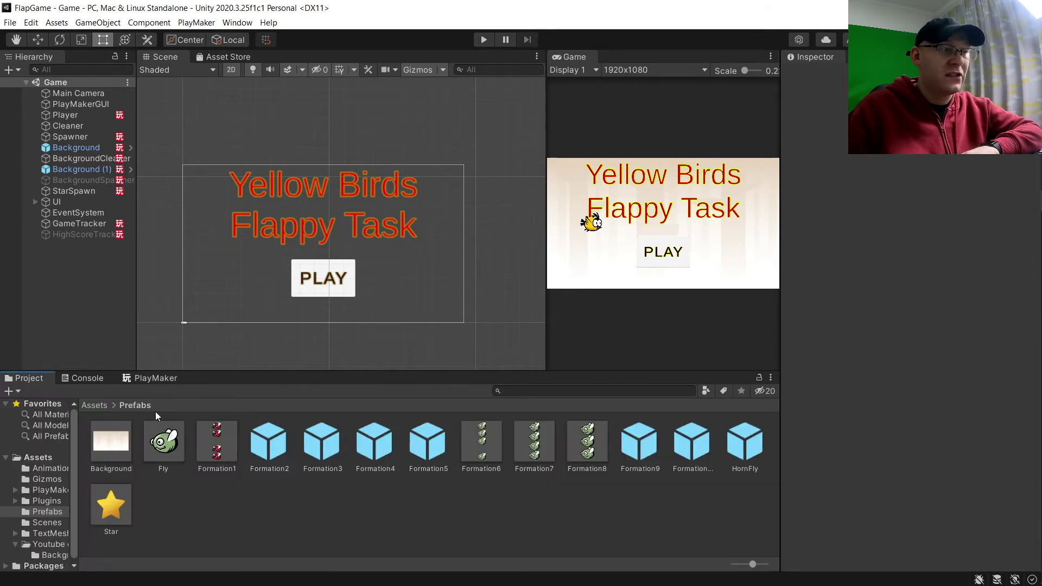
key(Return)
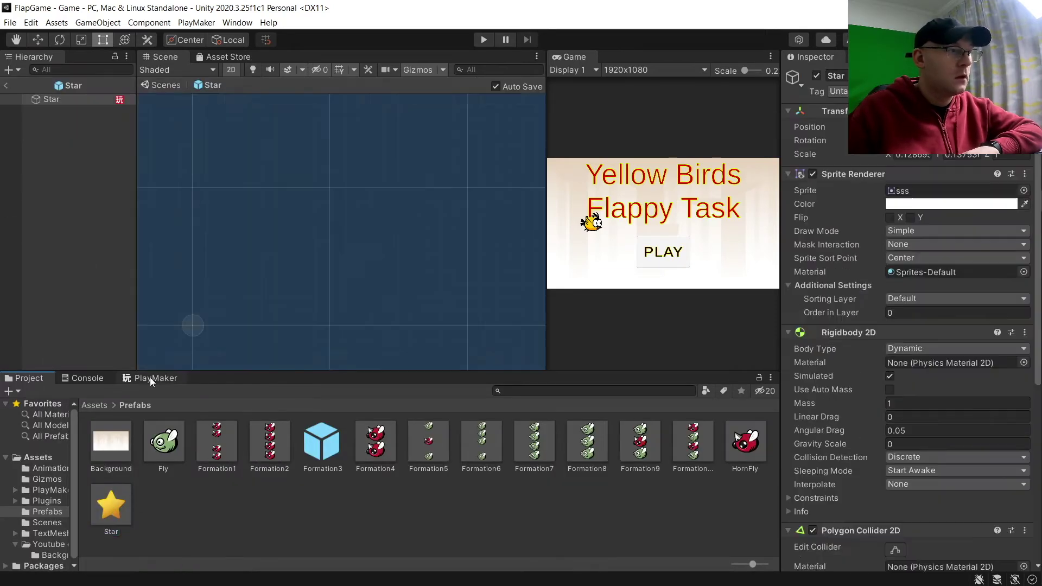
click(148, 377)
click(117, 392)
click(149, 405)
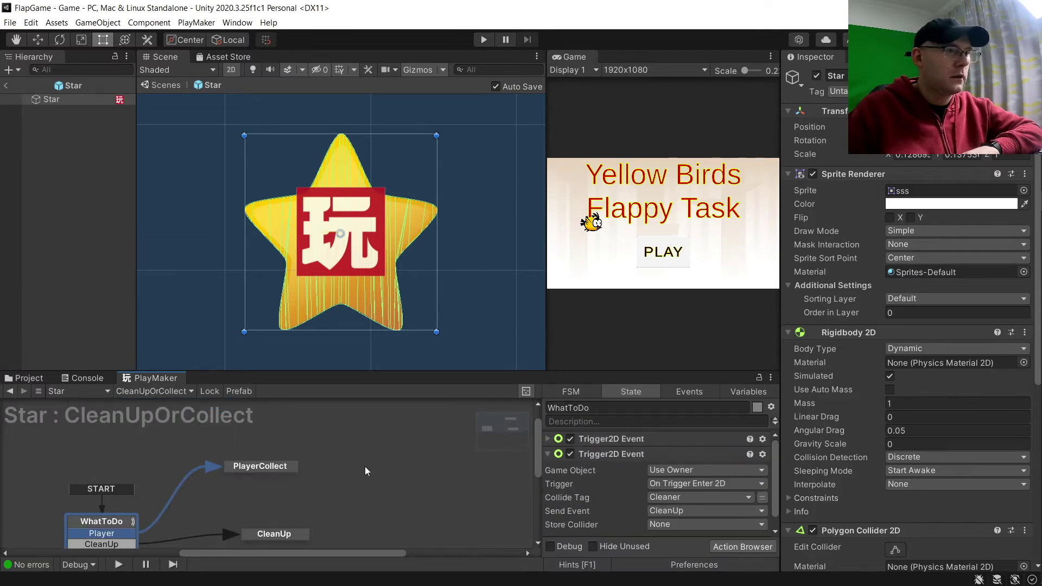
click(268, 468)
Step: Add an Audio Play action with the coin one shot clip and the required Audio Source component, and exit the Star prefab
click(743, 547)
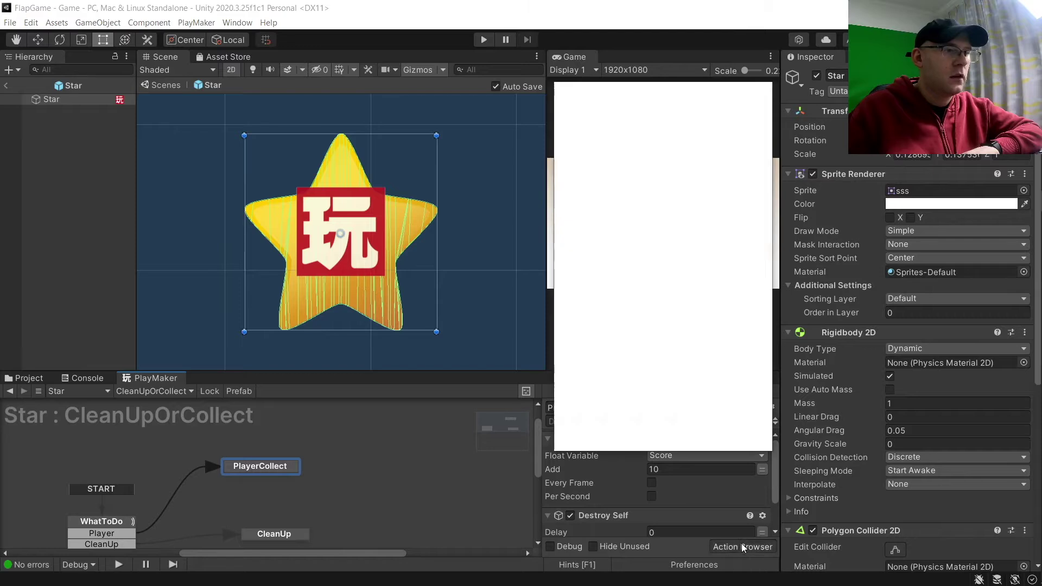
double_click(607, 174)
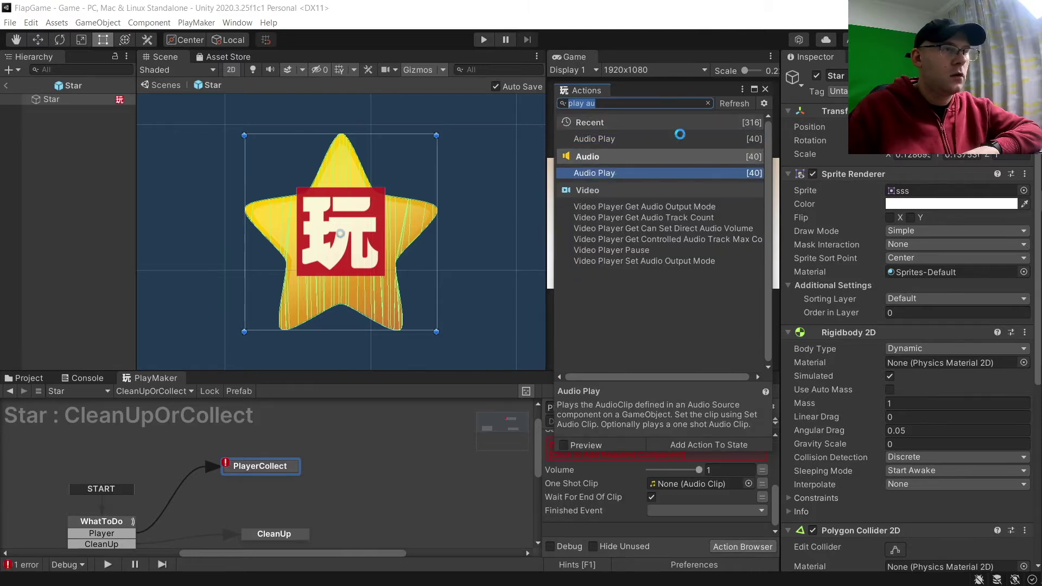
click(765, 88)
click(749, 484)
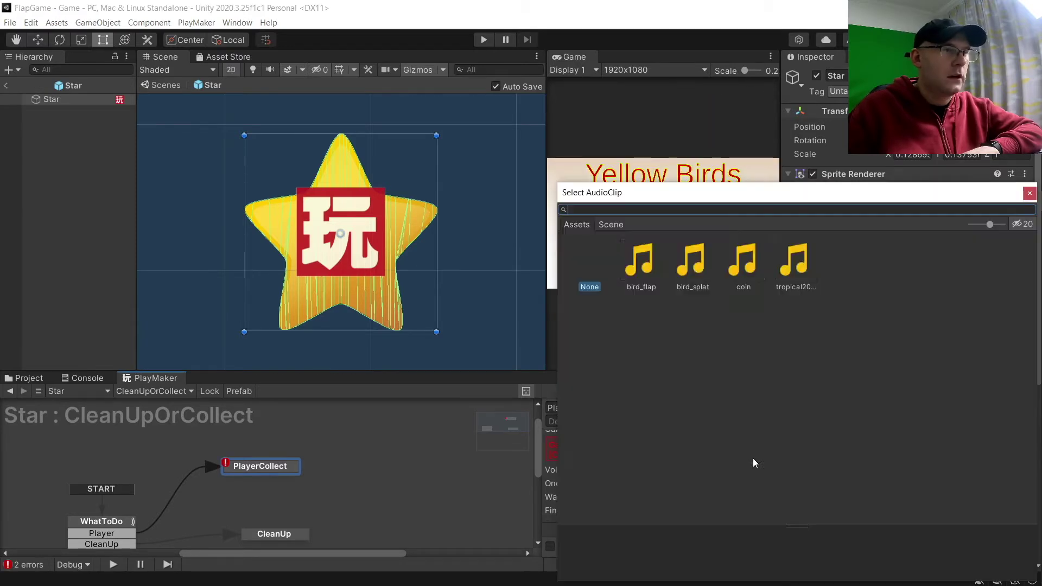
double_click(752, 265)
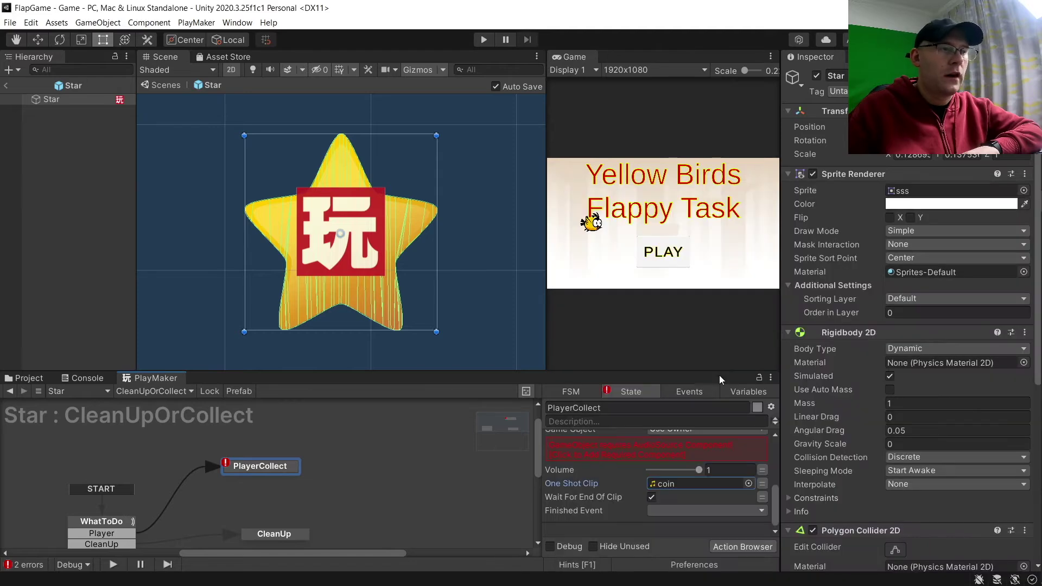
click(693, 455)
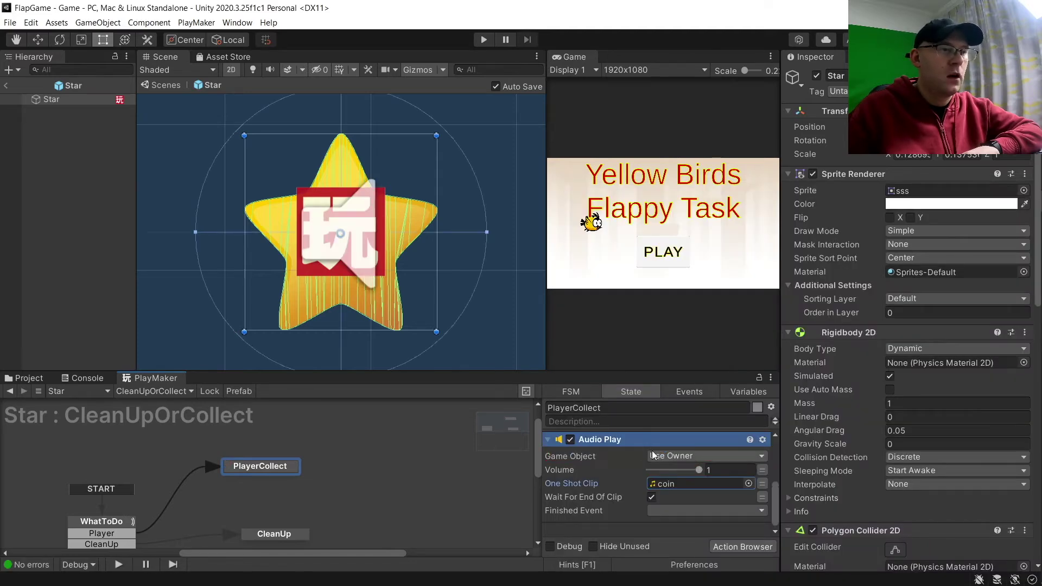
scroll(922, 477, down, 10)
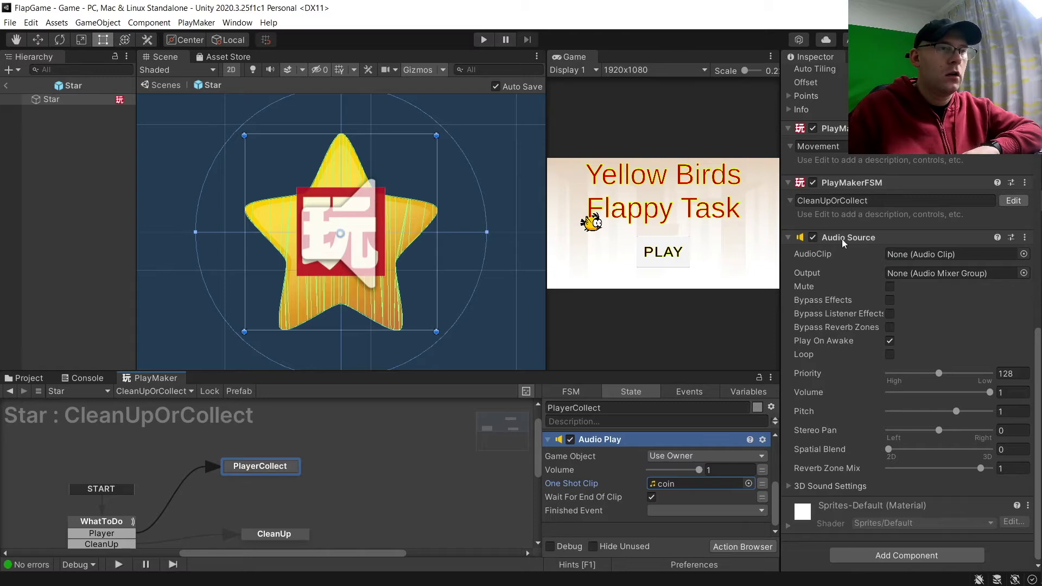
click(5, 86)
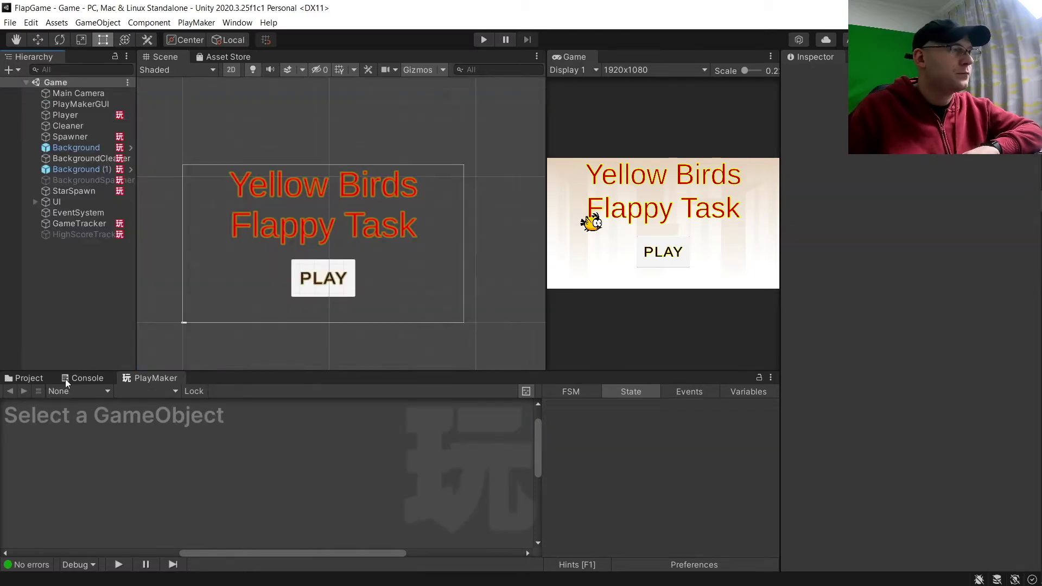
Step: Preview the coin audio clip from the Youtube course assets folder
click(26, 379)
click(94, 405)
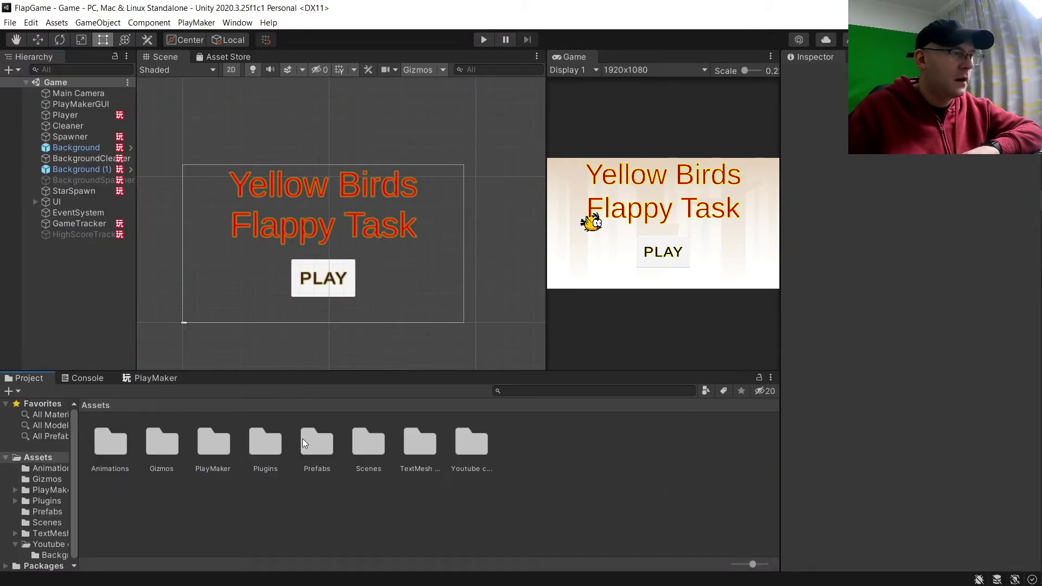
double_click(488, 448)
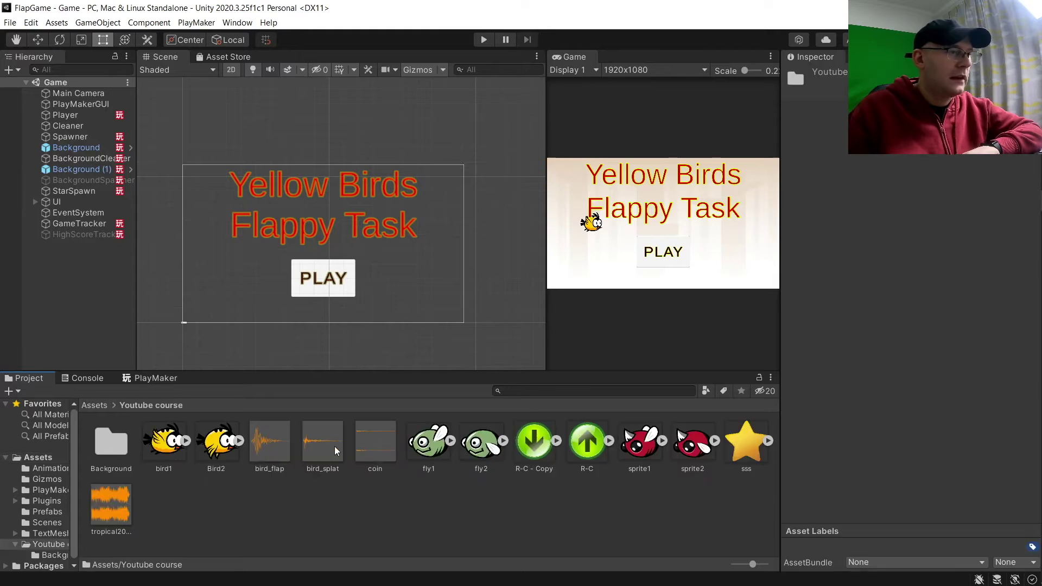
click(989, 455)
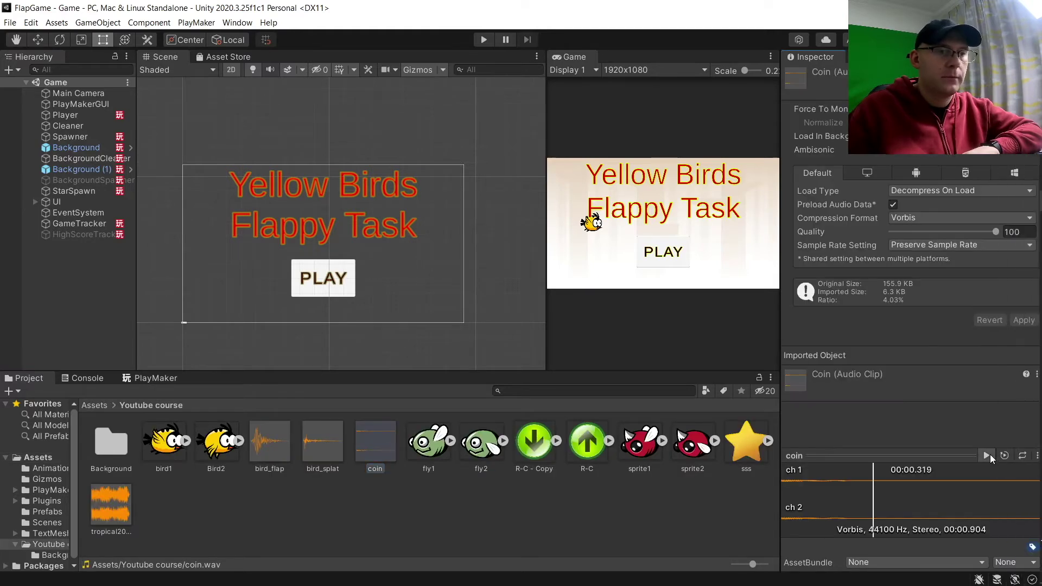
click(989, 455)
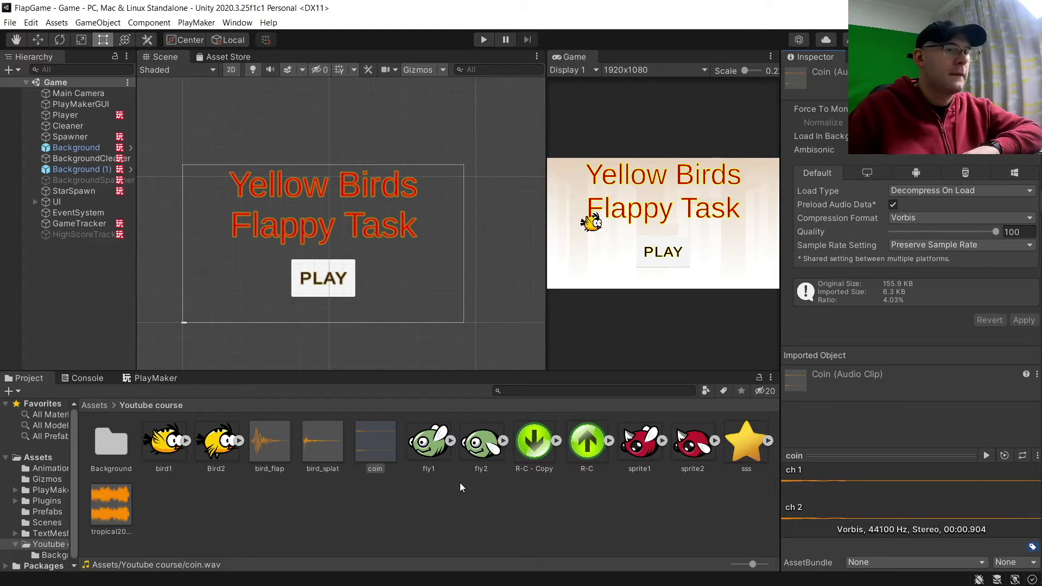
click(419, 505)
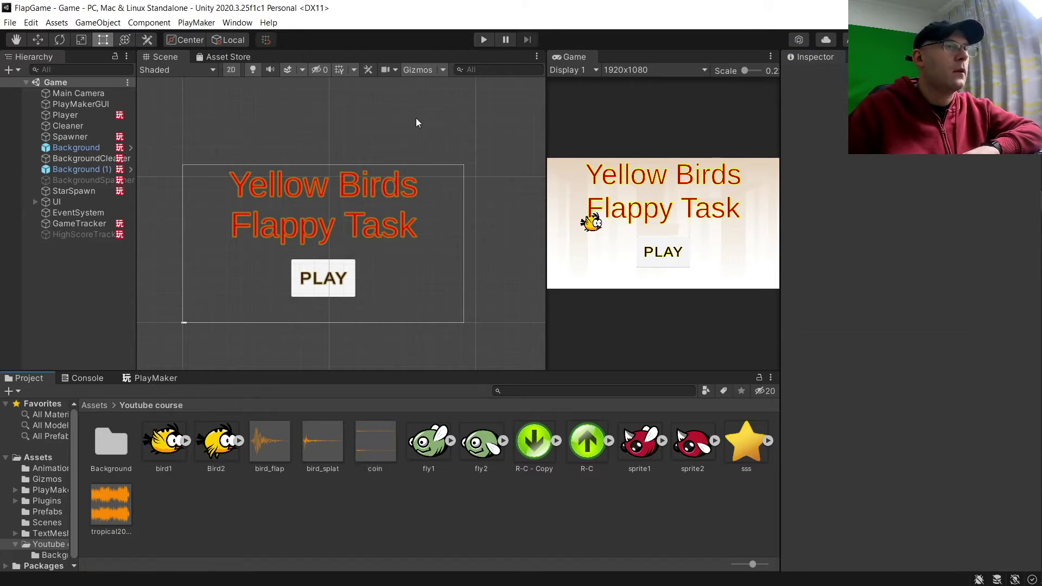
Step: Create an empty game object named BGM in the Game scene
right_click(83, 260)
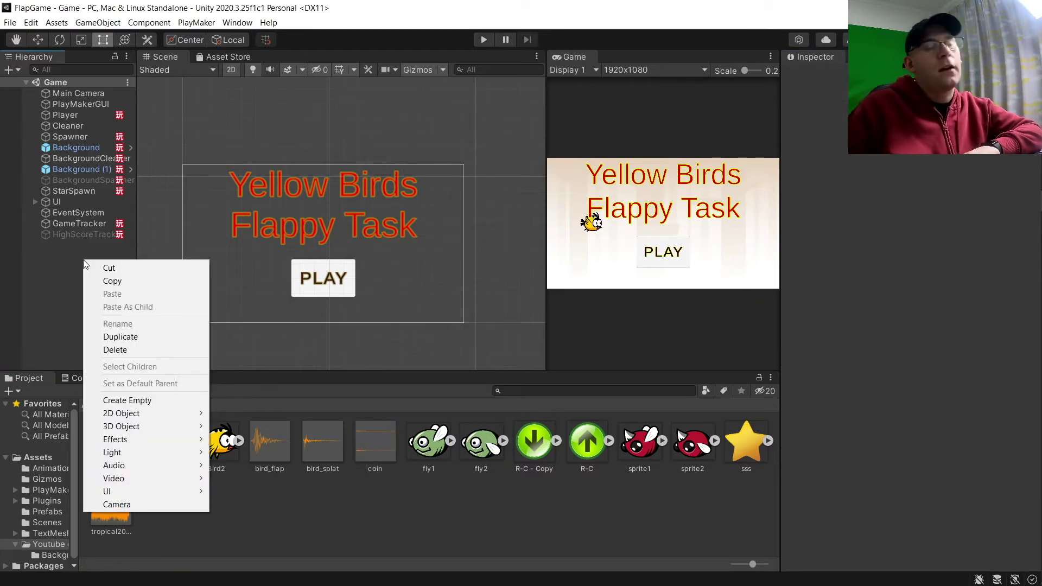
click(128, 401)
text(BGM)
key(Return)
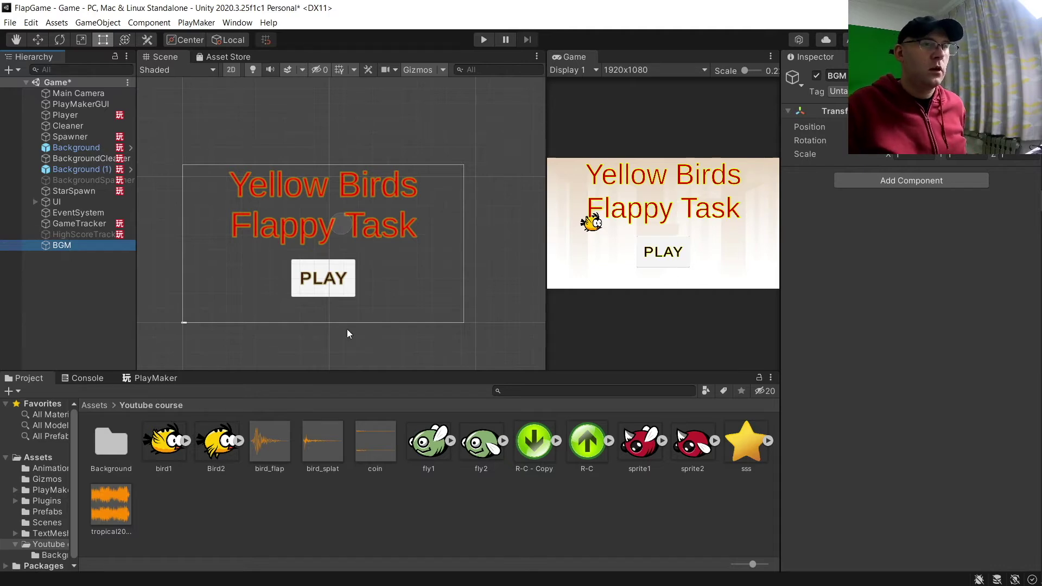
click(140, 377)
right_click(180, 431)
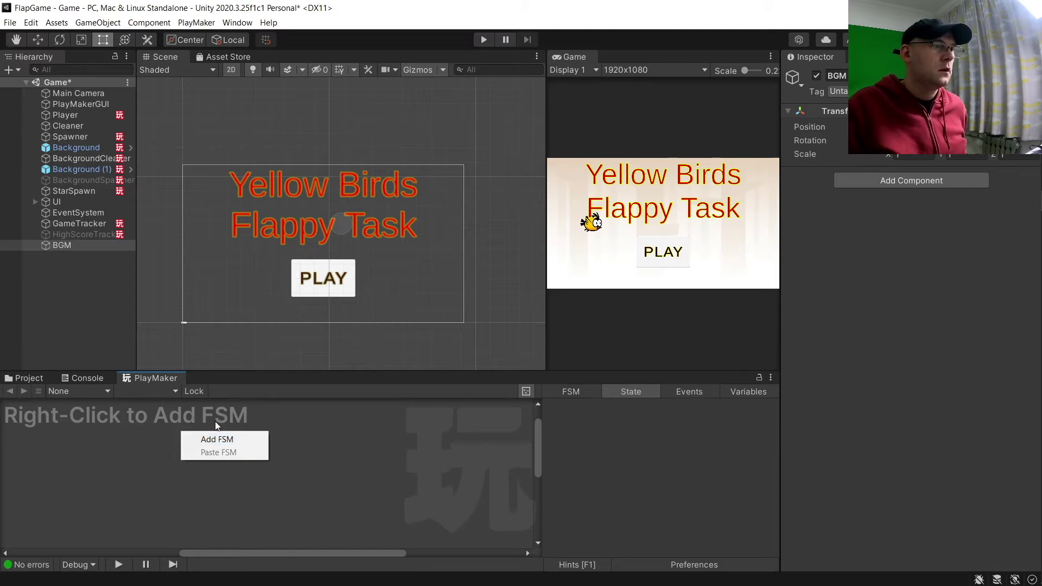
click(917, 291)
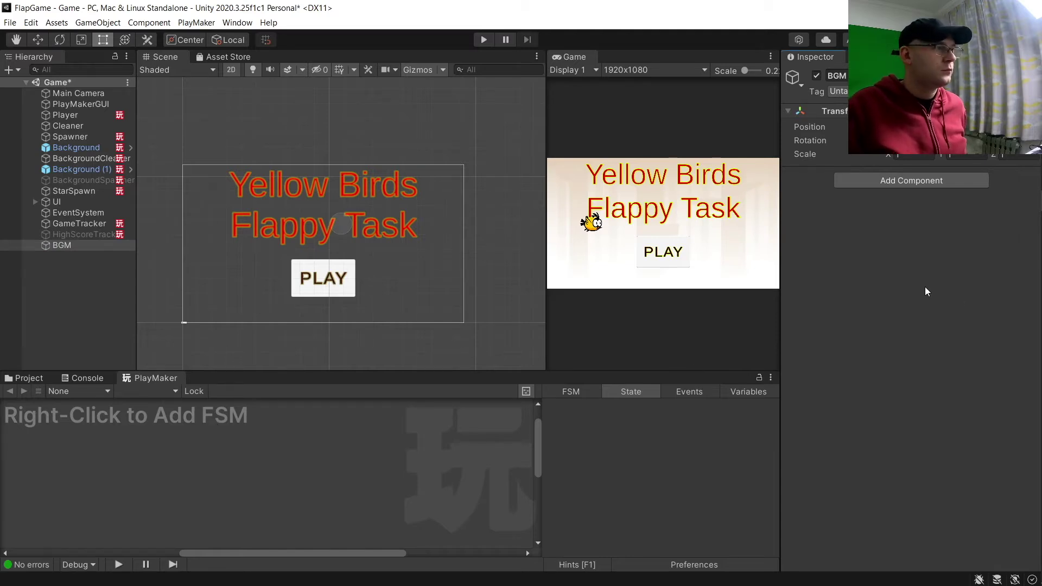
Step: Add an Audio Source component to the BGM object
click(898, 182)
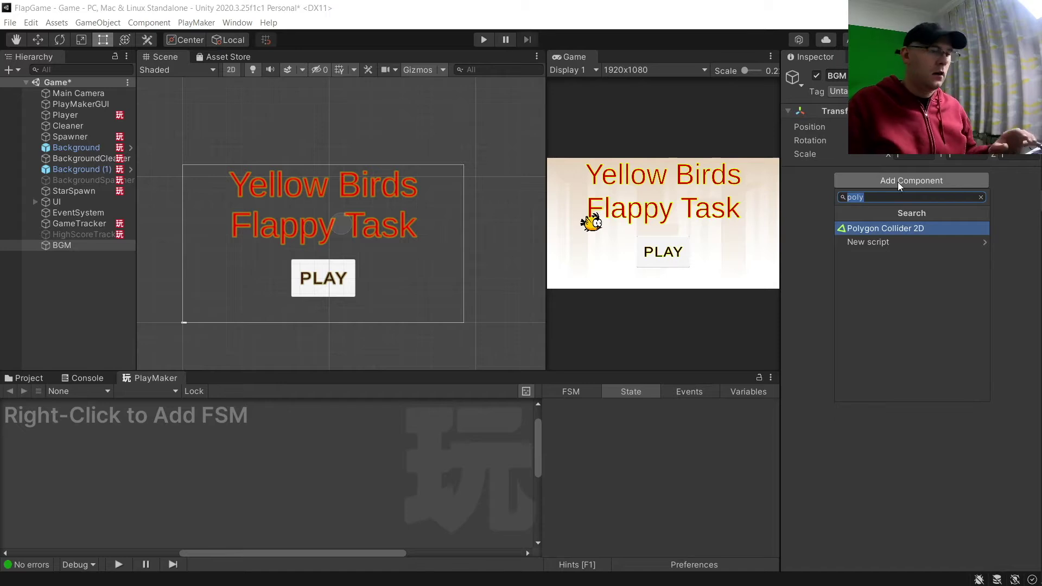
text(audio)
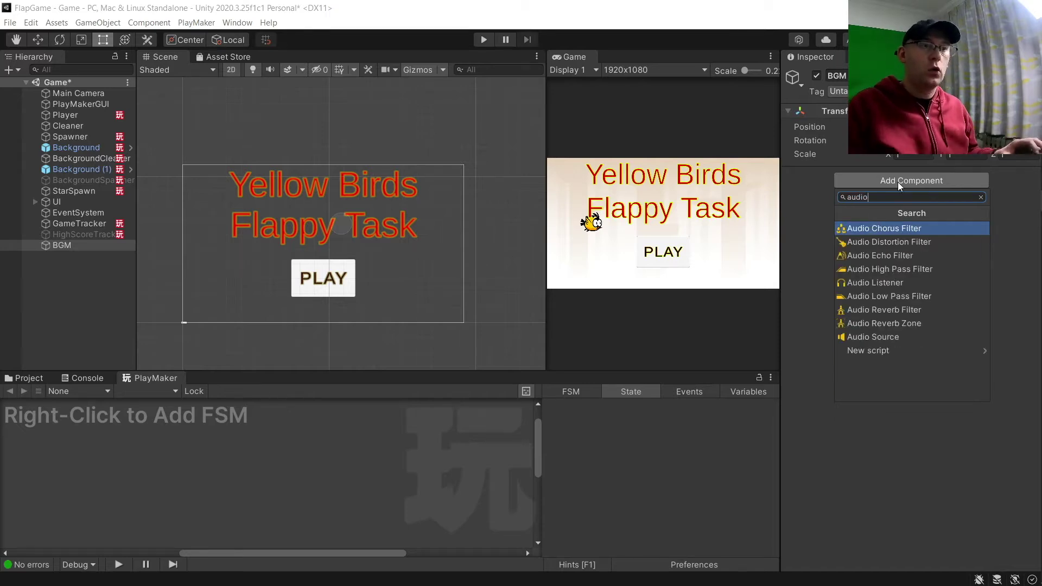
click(863, 337)
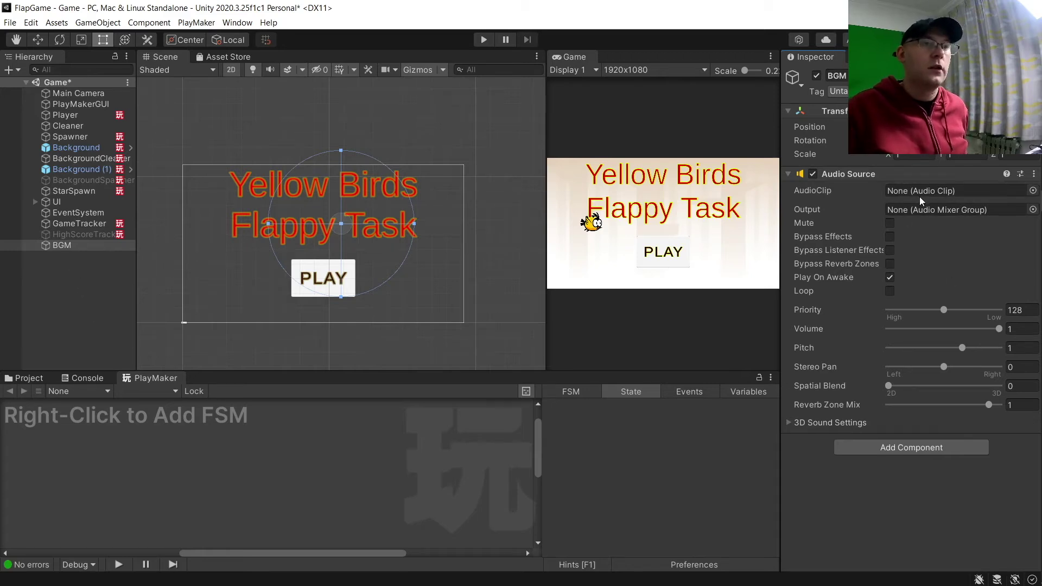
Step: Set BGM's audio clip to tropical2021314, enable Loop, and test the background music in play mode
click(1034, 191)
click(797, 248)
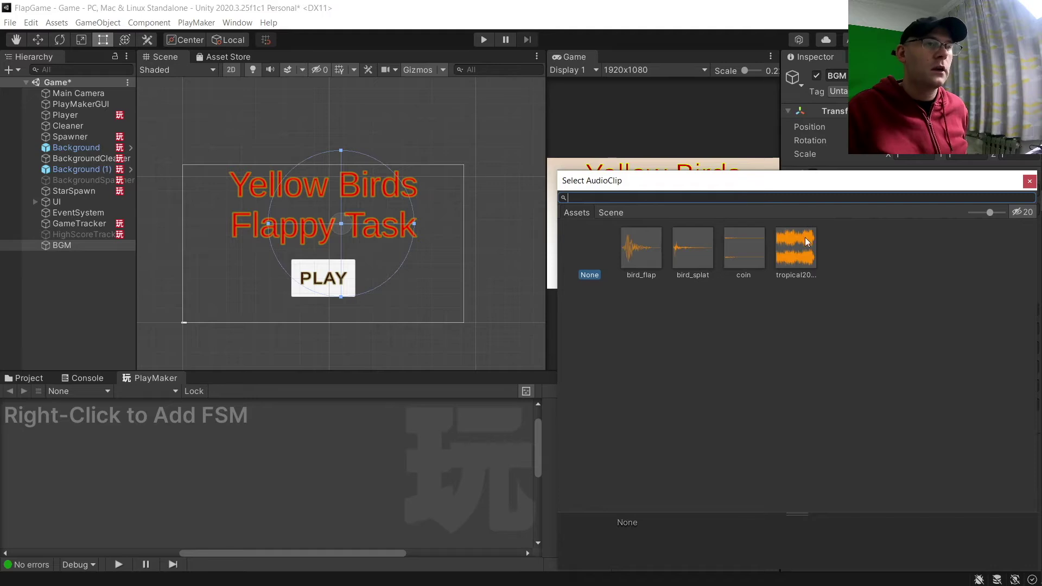
double_click(796, 249)
click(891, 291)
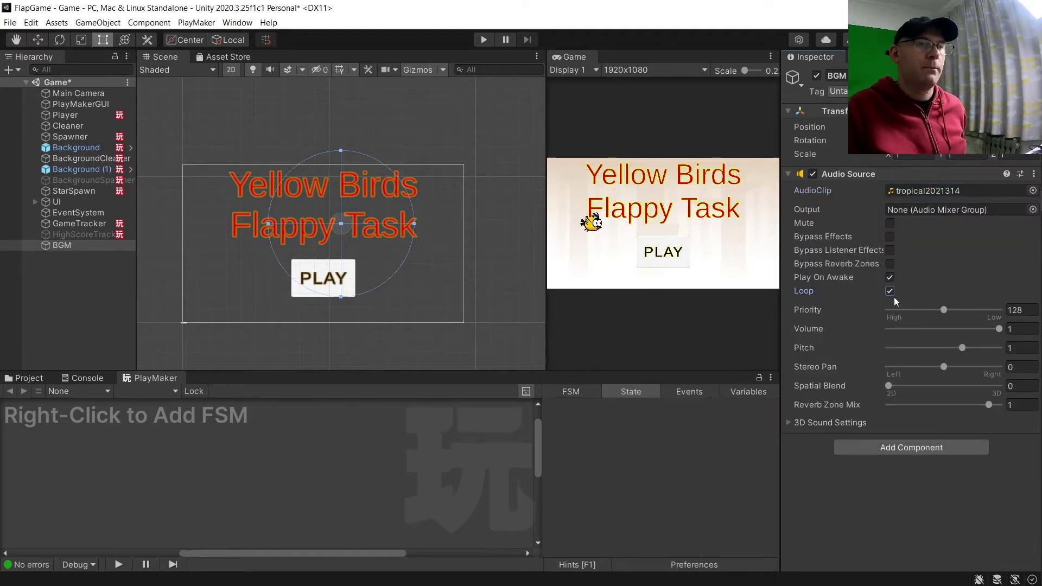
click(484, 39)
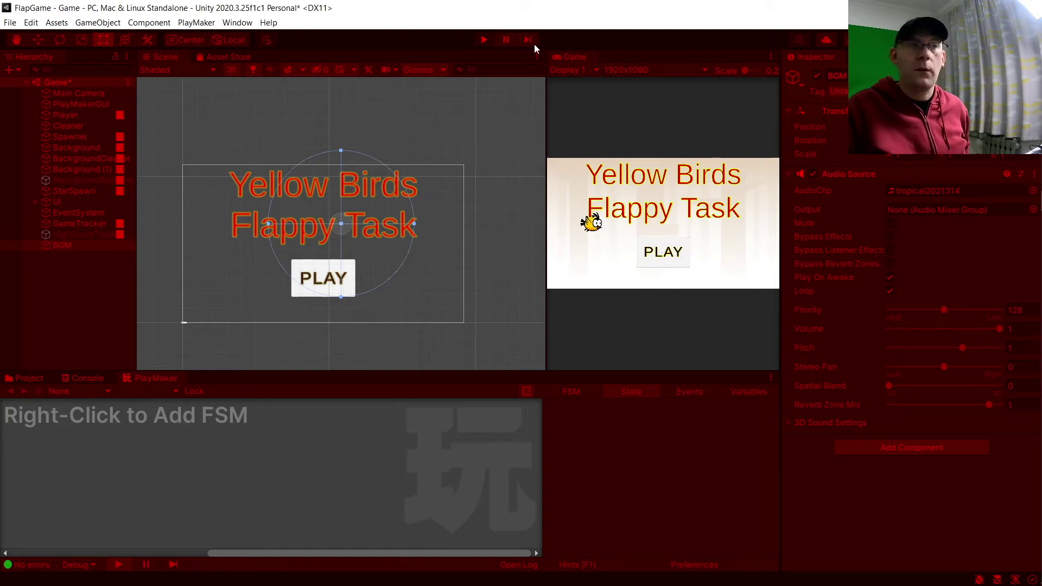
click(484, 39)
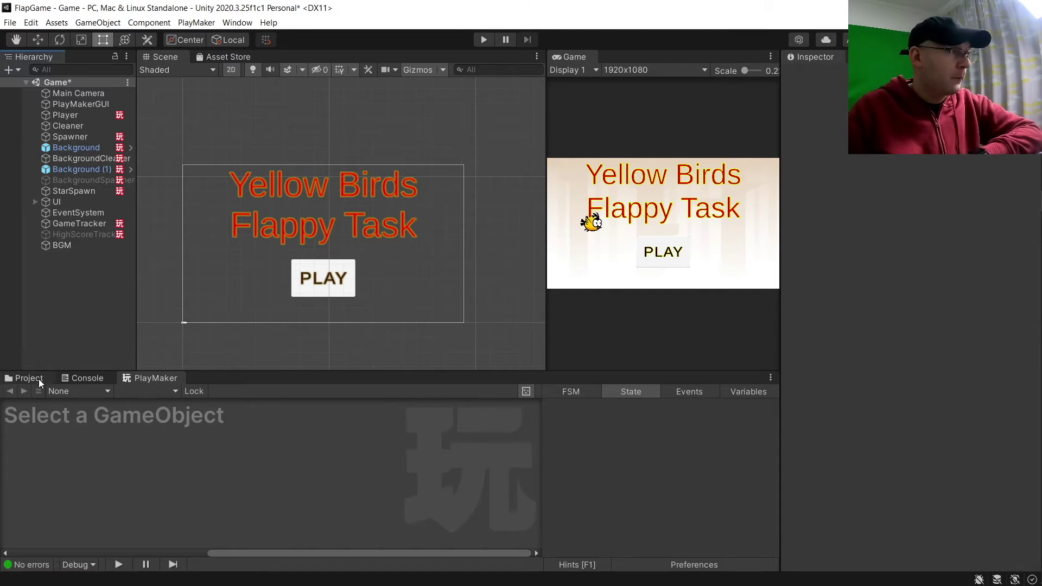
Step: Open the Player's MovementControl FSM and bring its movement states into view
double_click(67, 116)
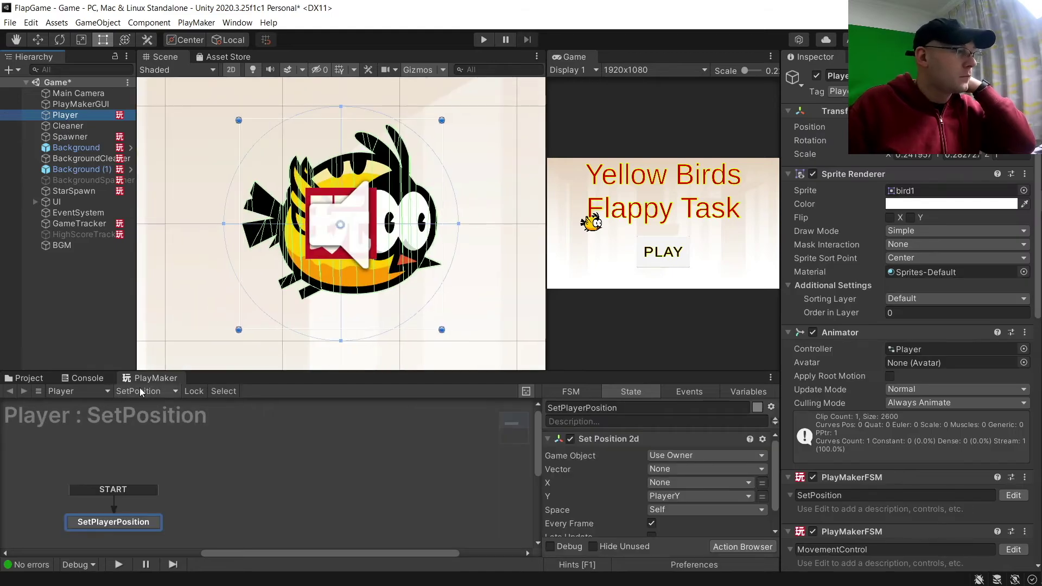
click(139, 390)
click(158, 406)
scroll(184, 461, down, 1)
middle_drag(217, 486, 165, 460)
drag(103, 472, 56, 464)
Step: Duplicate the MoveUp and MoveDown states and place the copies below the originals
click(177, 462)
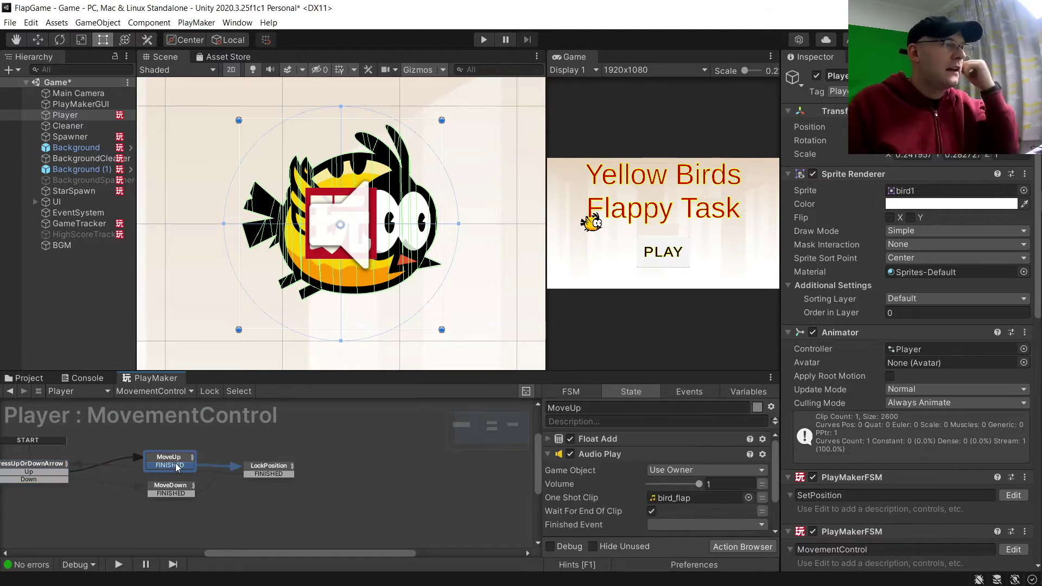
shift+click(170, 492)
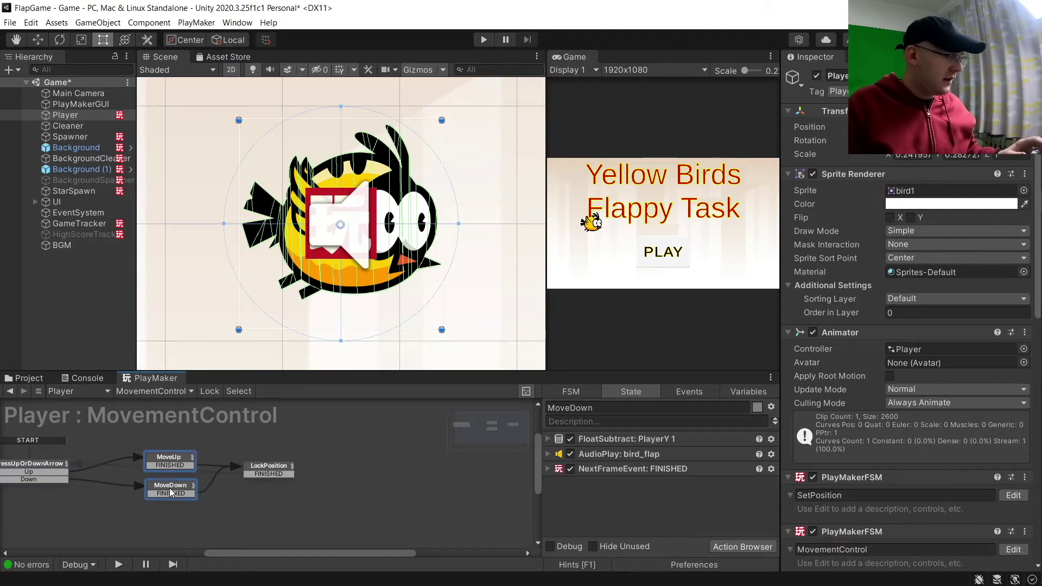
key(ctrl+v)
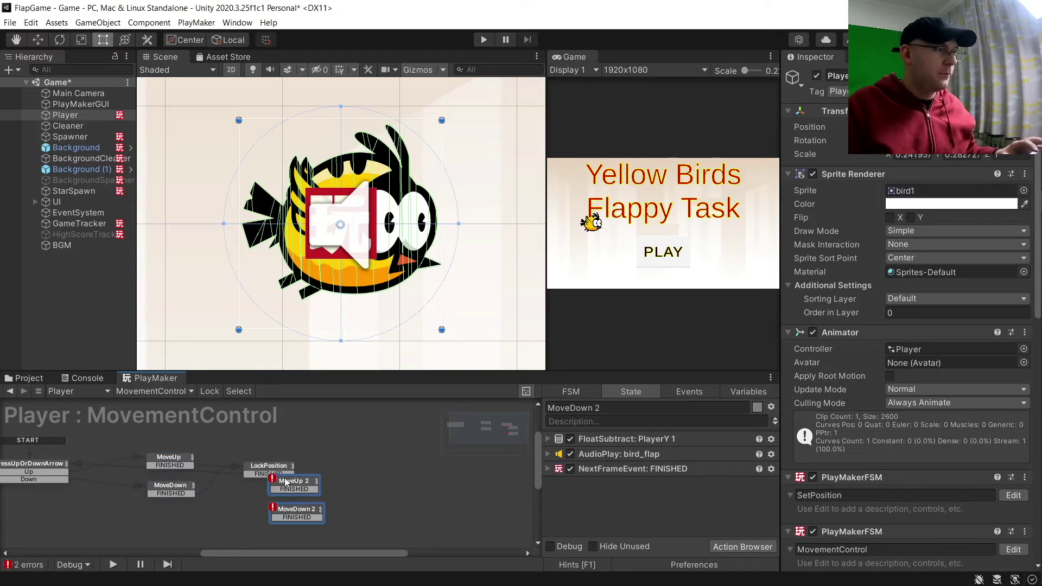
click(227, 494)
click(316, 484)
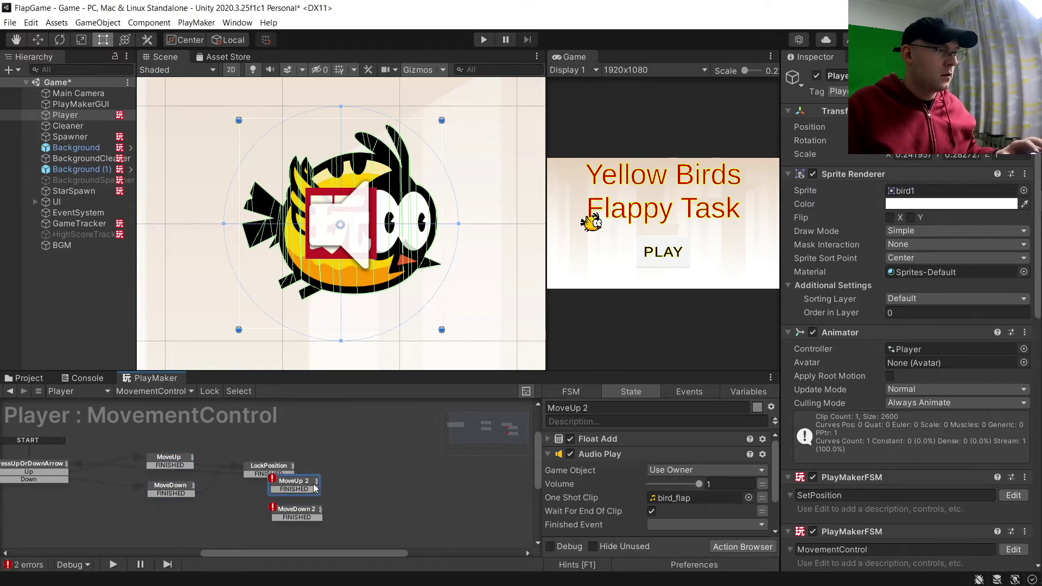
shift+click(316, 511)
drag(316, 515, 190, 534)
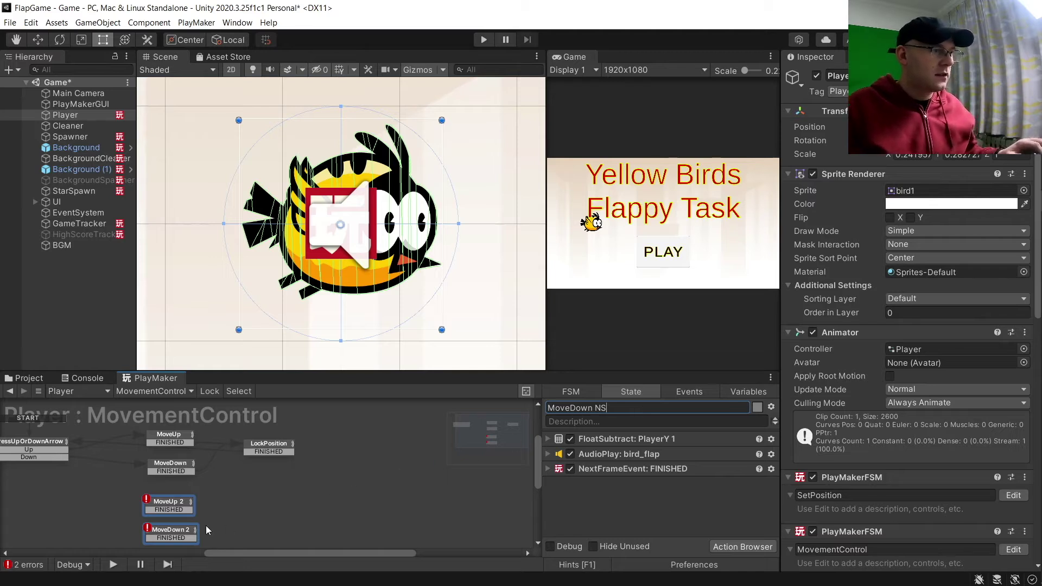
Step: Rename the copied movement states MoveDown NS and MoveUp NS
click(184, 506)
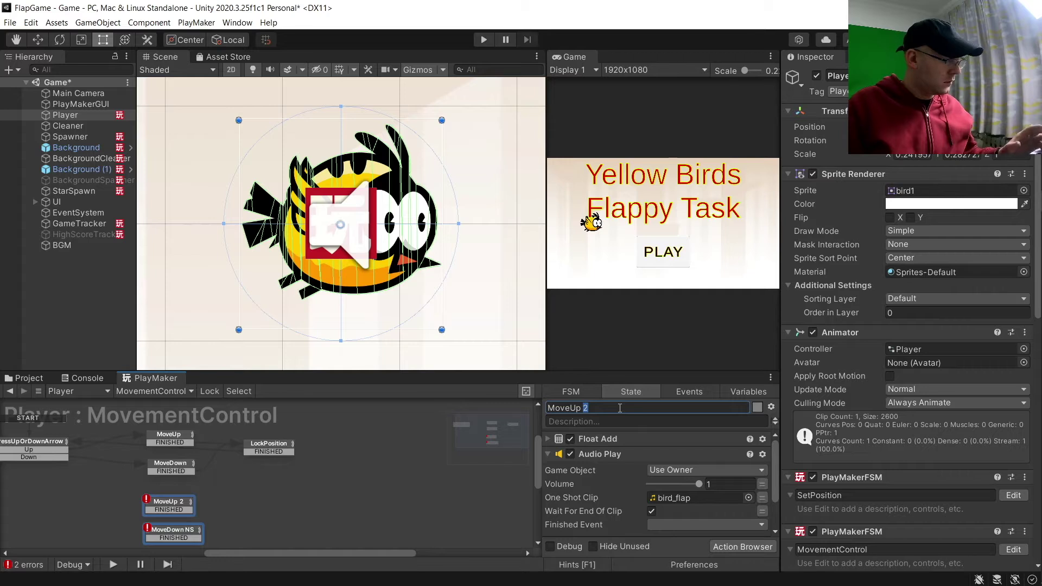
text(S)
key(Return)
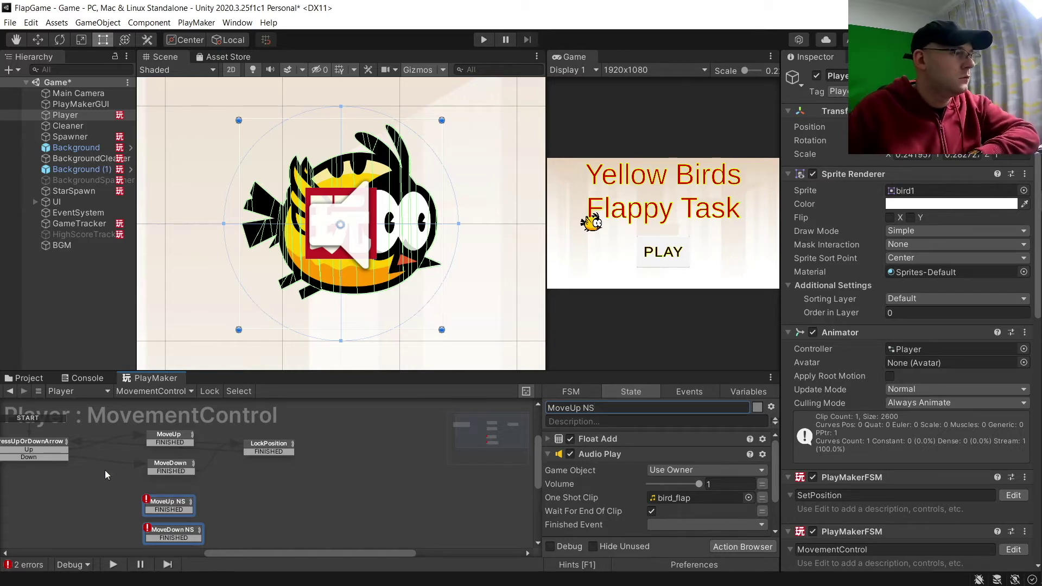
click(170, 505)
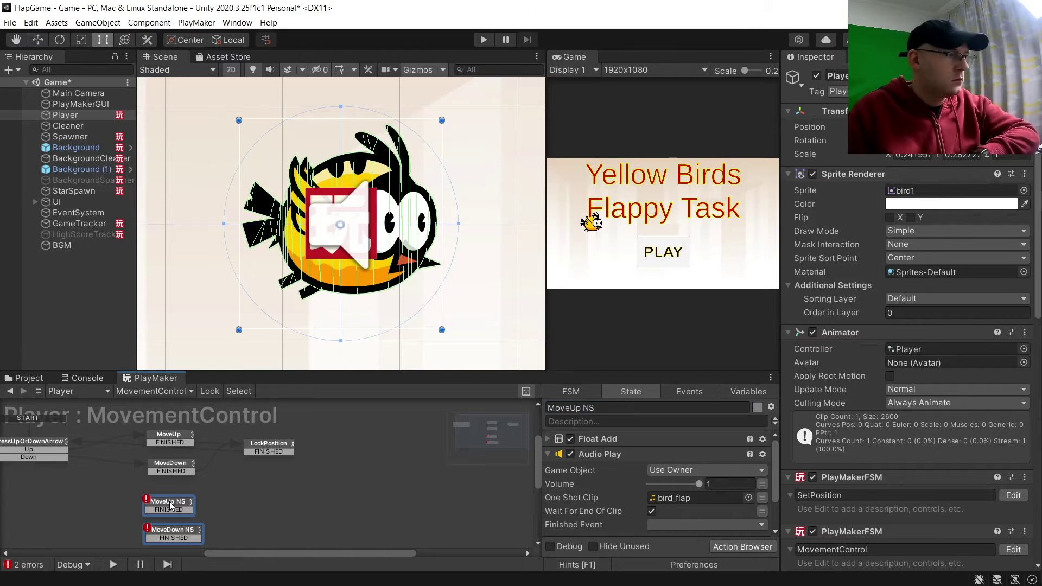
Step: Duplicate the PressUpOrDownArrow state and place the copy below the original
middle_drag(101, 491, 179, 488)
click(124, 444)
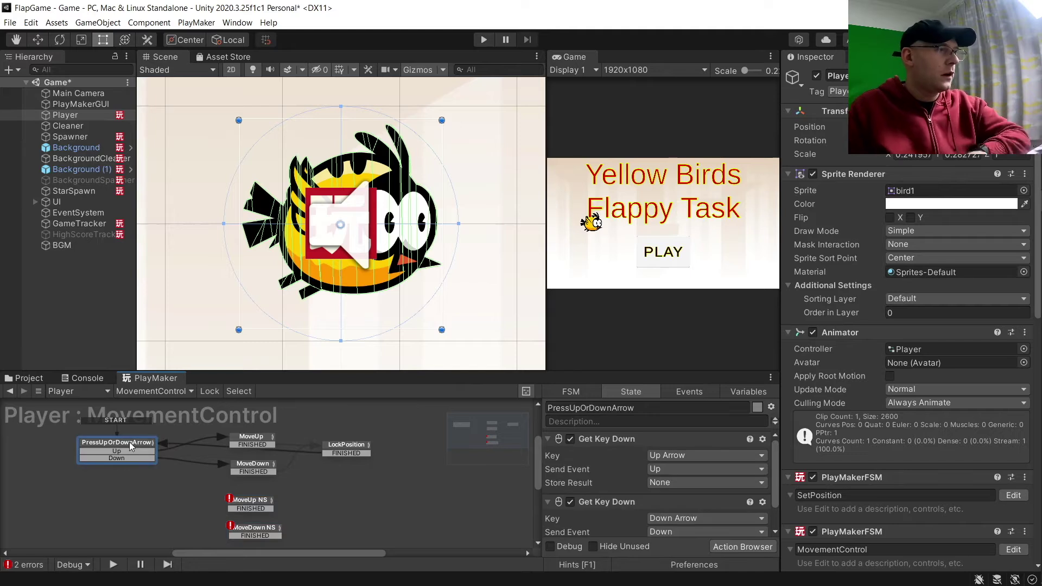
key(ctrl+v)
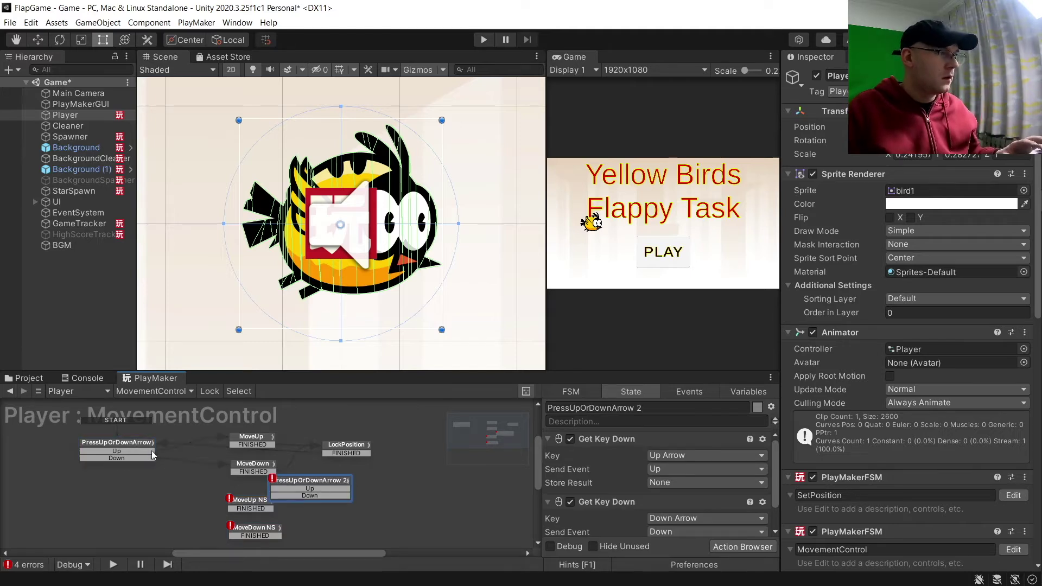
drag(309, 478, 109, 489)
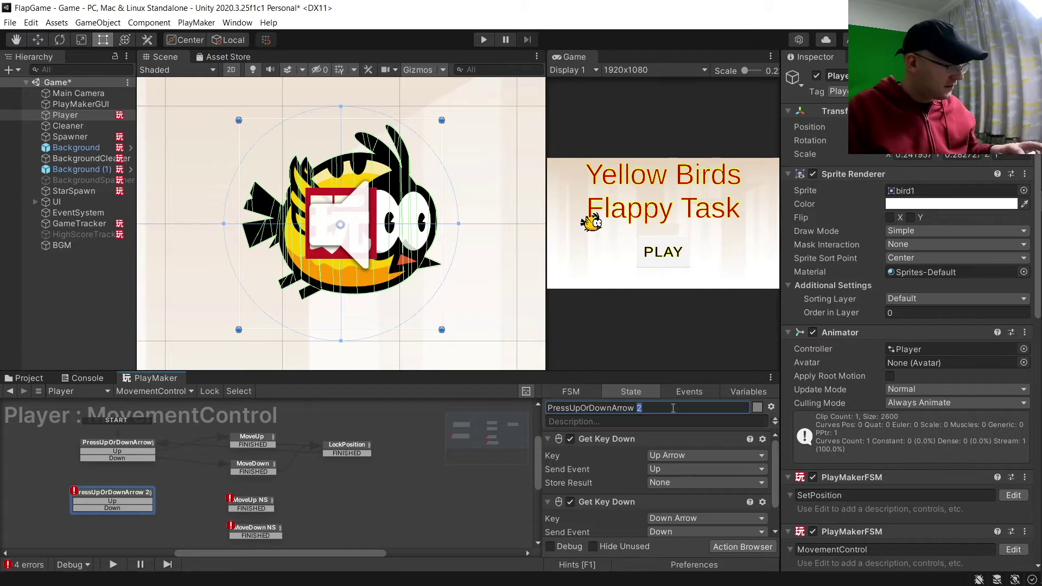
Step: Save the scene and rename the copied arrow-key state PressUpOrDownArrow NS
key(ctrl+n)
key(ctrl+s)
key(Escape)
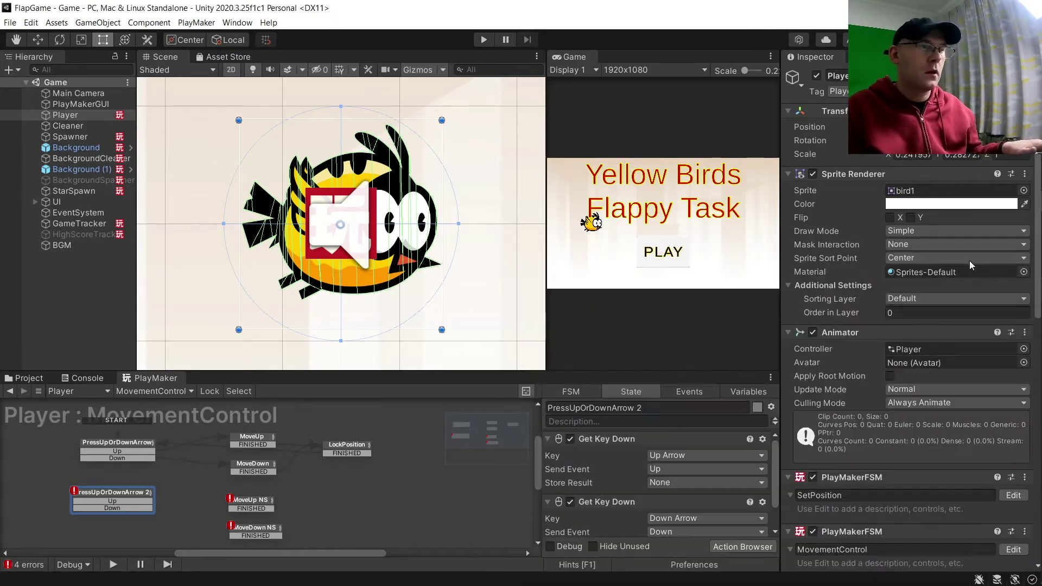
double_click(680, 406)
text(N)
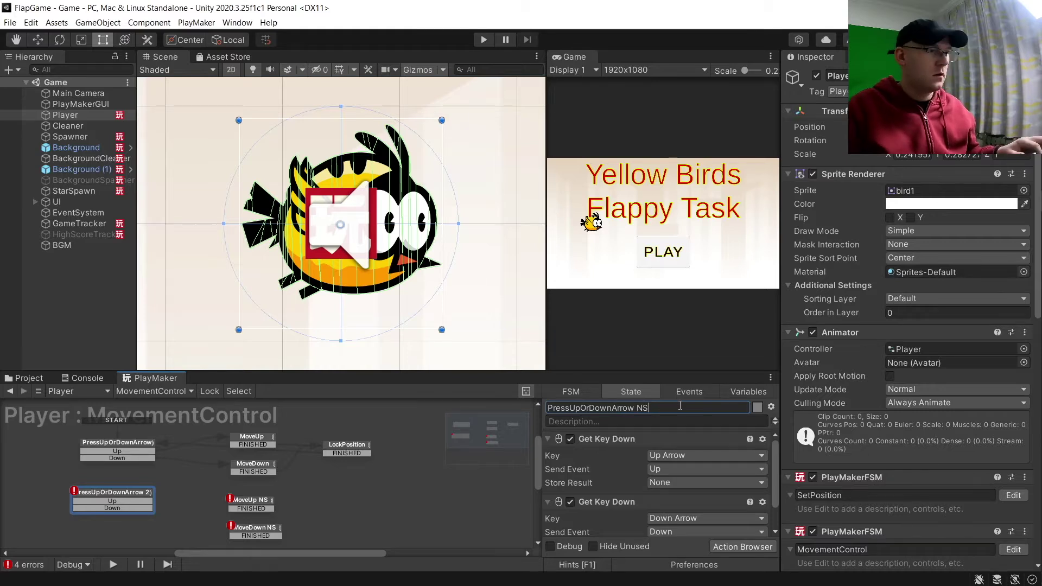
text(S)
key(Return)
Step: Link PressUpOrDownArrow NS's Up and Down events to MoveUp NS and MoveDown NS, and both FINISHED events to LockPosition
drag(135, 501, 247, 503)
drag(175, 512, 240, 535)
drag(151, 502, 324, 447)
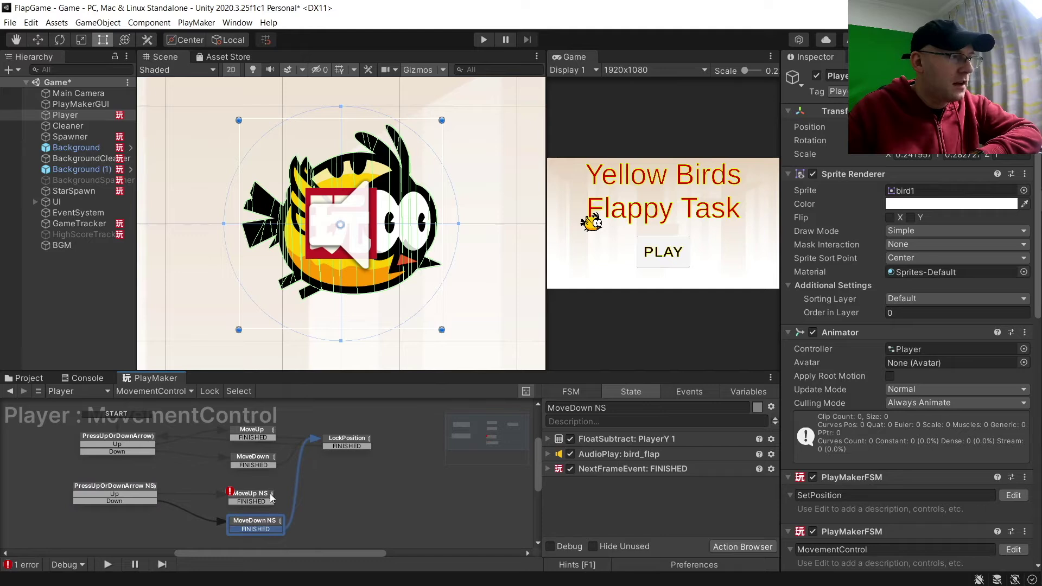
drag(256, 503, 344, 448)
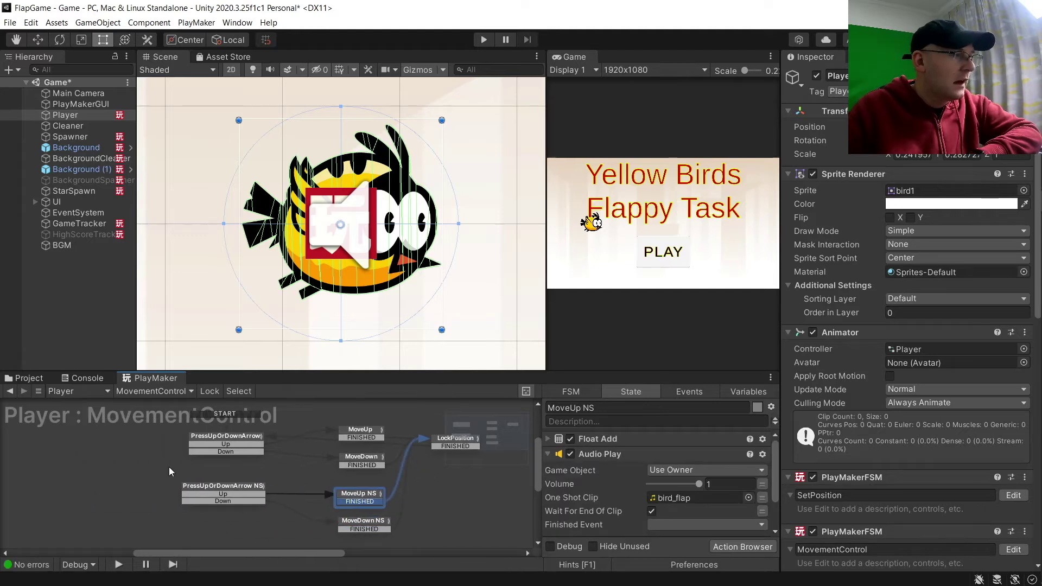
Step: Add a new state beside the two arrow-key states and set it as the MovementControl start state
right_click(135, 479)
click(189, 337)
right_click(165, 480)
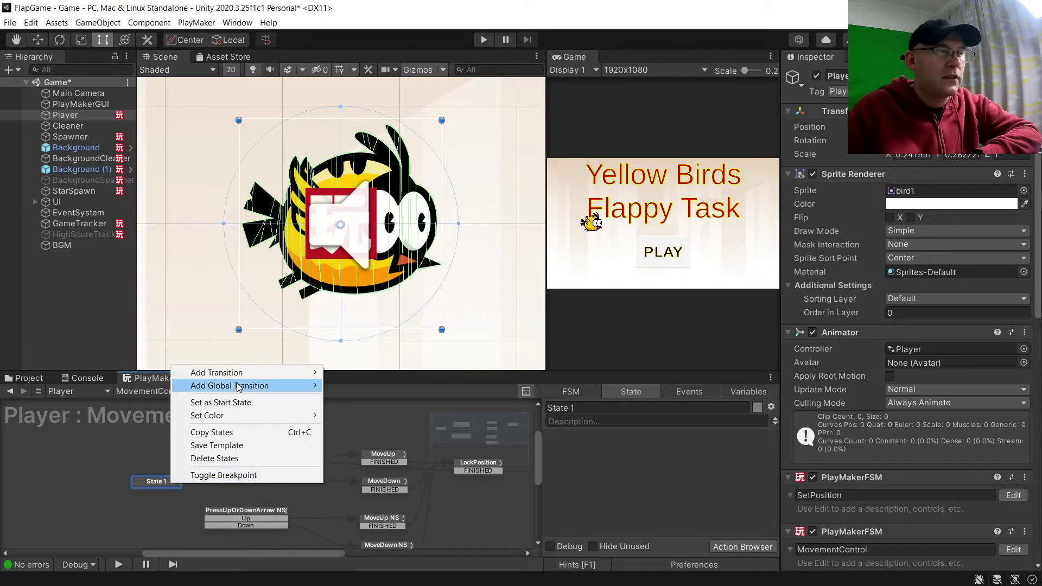
mouse_move(246, 373)
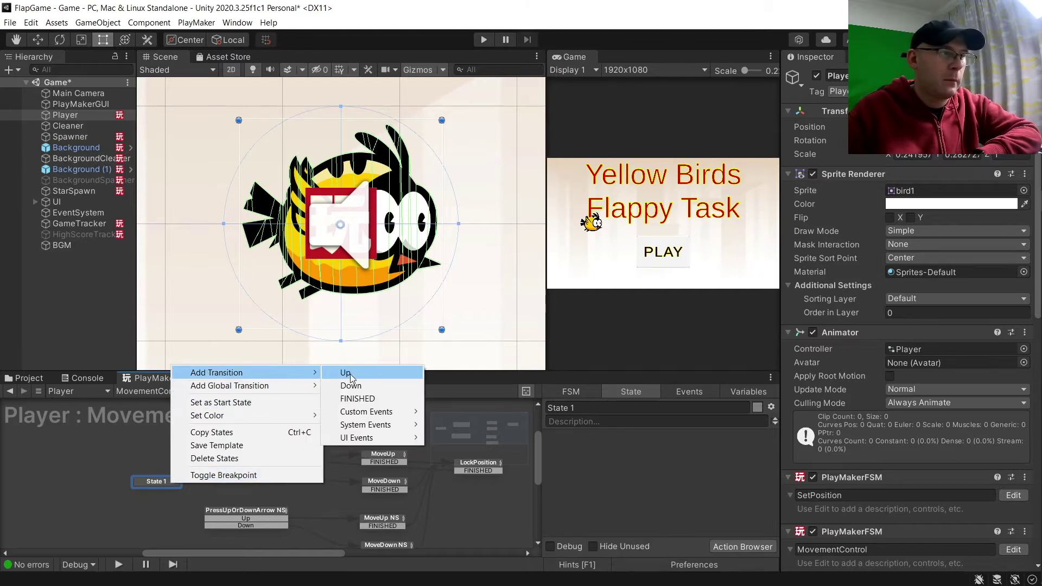
click(285, 402)
double_click(166, 486)
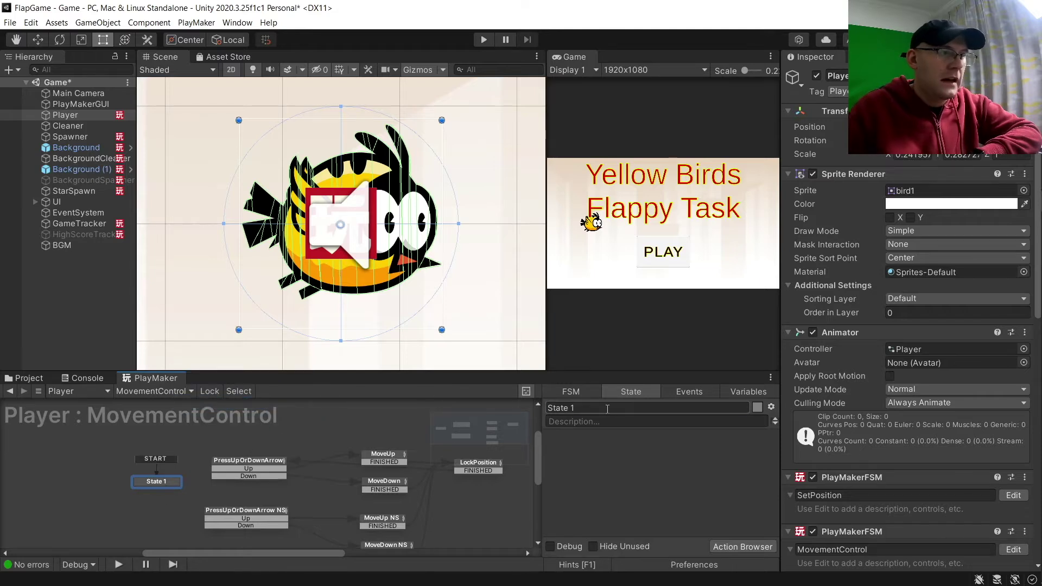
Step: Rename the MovementControl start state IsSFXOn? and shift it slightly away from the arrow-key states
text(ISSFXON)
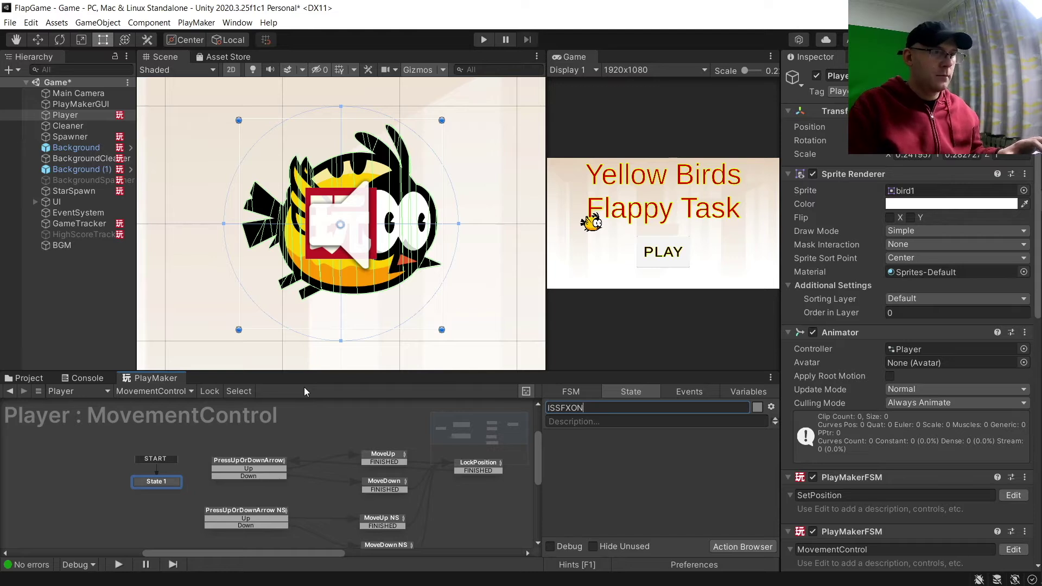
key(BackSpace)
key(BackSpace)
key(BackSpace)
key(BackSpace)
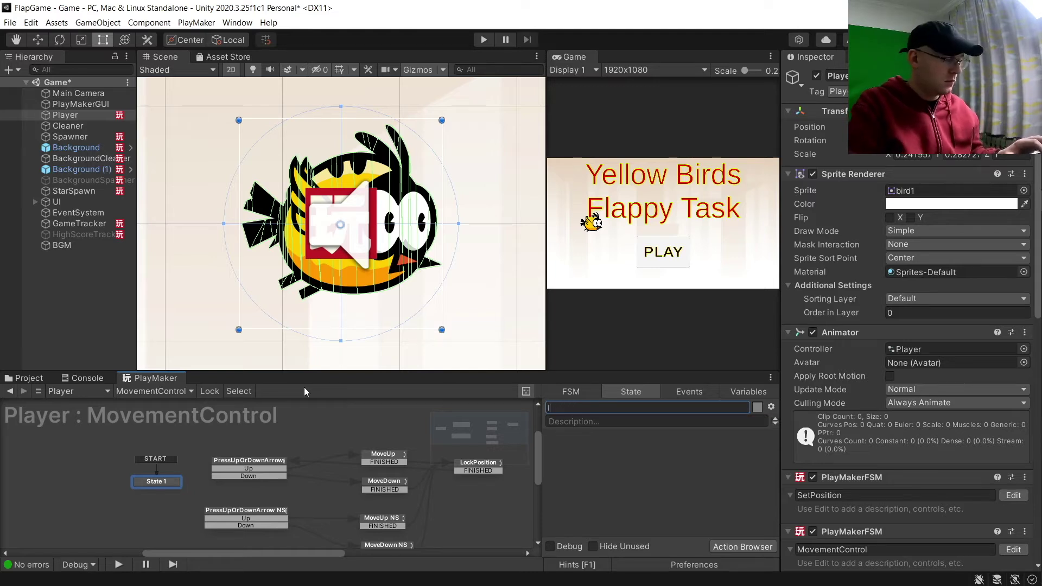
text(IsSFXOn?)
drag(178, 480, 154, 481)
Step: Create two new events named Yes and No in the MovementControl FSM
right_click(155, 481)
click(690, 391)
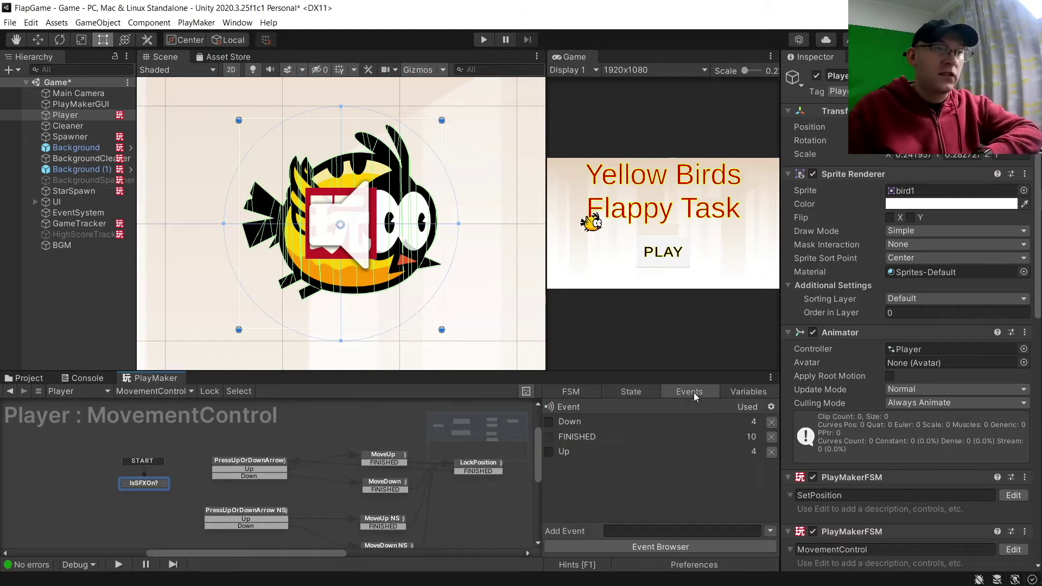
click(670, 530)
text(Yes)
key(Return)
text(No)
key(Return)
Step: Add Yes and No transitions to the IsSFXOn? state
click(148, 482)
right_click(148, 482)
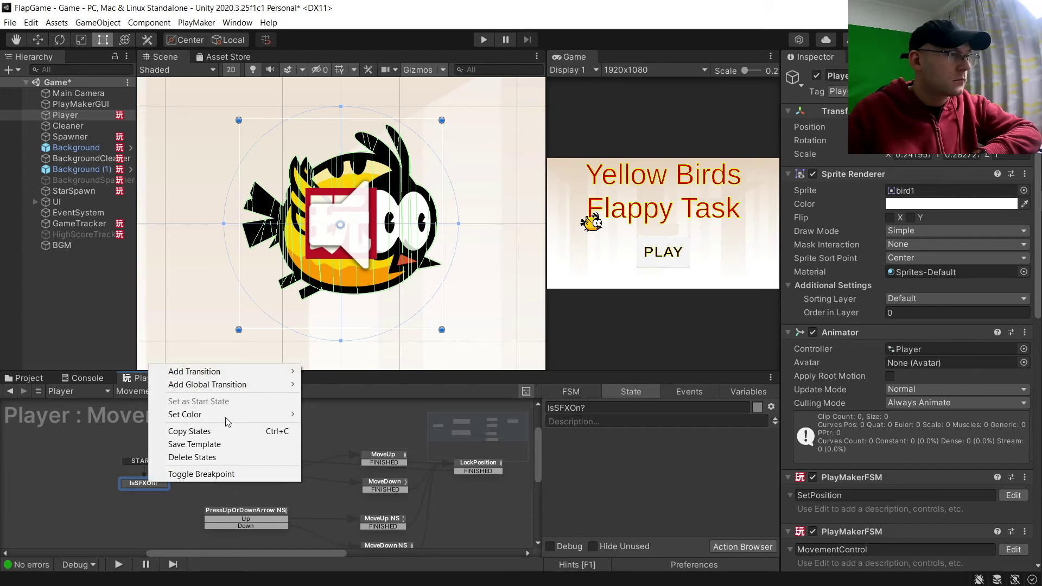
mouse_move(240, 372)
click(325, 410)
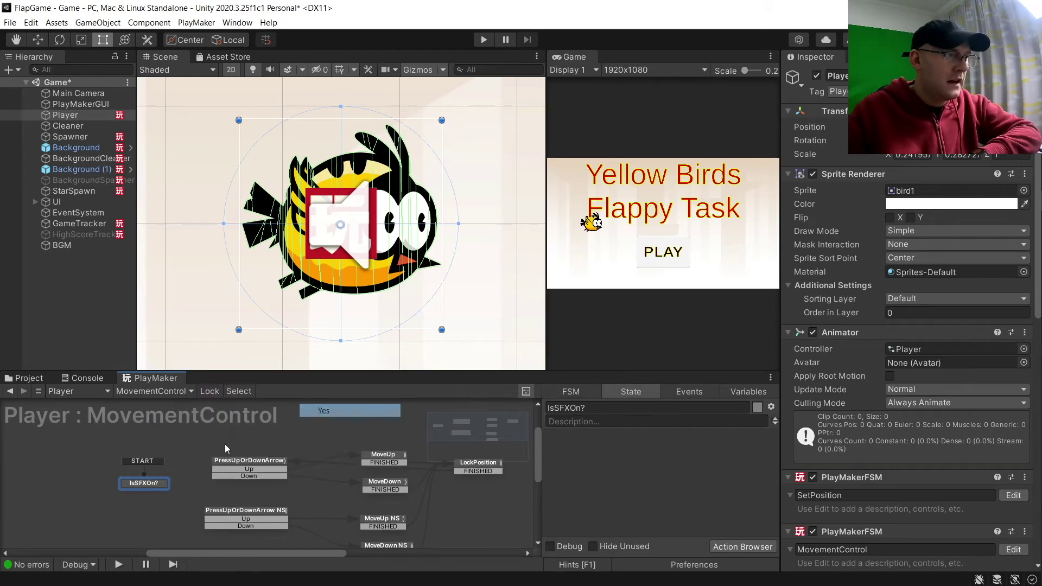
right_click(166, 486)
mouse_move(240, 374)
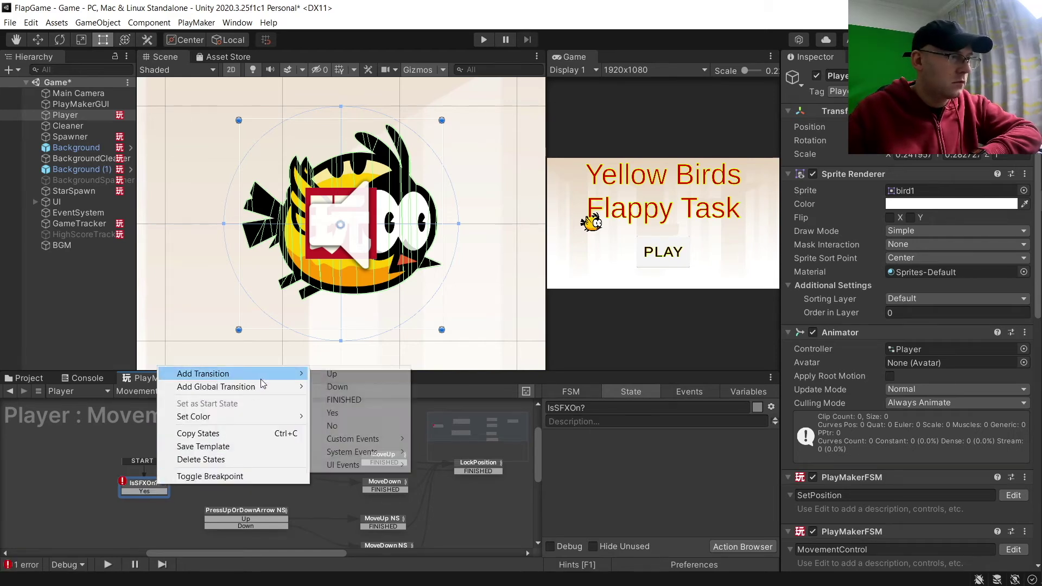
click(332, 426)
Step: Link IsSFXOn?'s Yes event to PressUpOrDownArrow and its No event to PressUpOrDownArrow NS
drag(156, 491, 217, 468)
click(164, 500)
drag(165, 500, 225, 512)
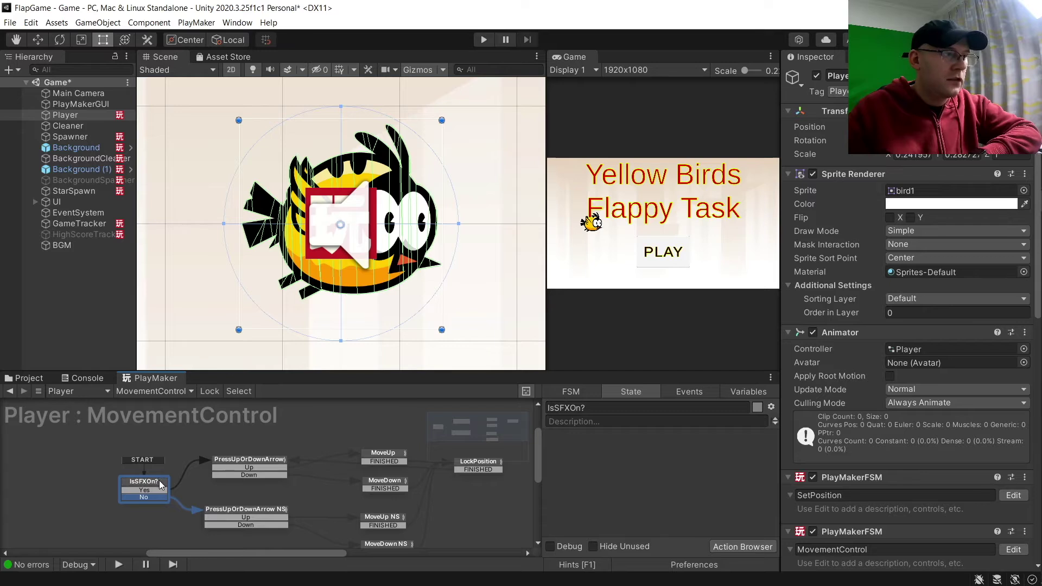
Step: Delete the Audio Play action from both the MoveUp NS and MoveDown NS states
scroll(142, 478, down, 1)
click(235, 465)
click(360, 456)
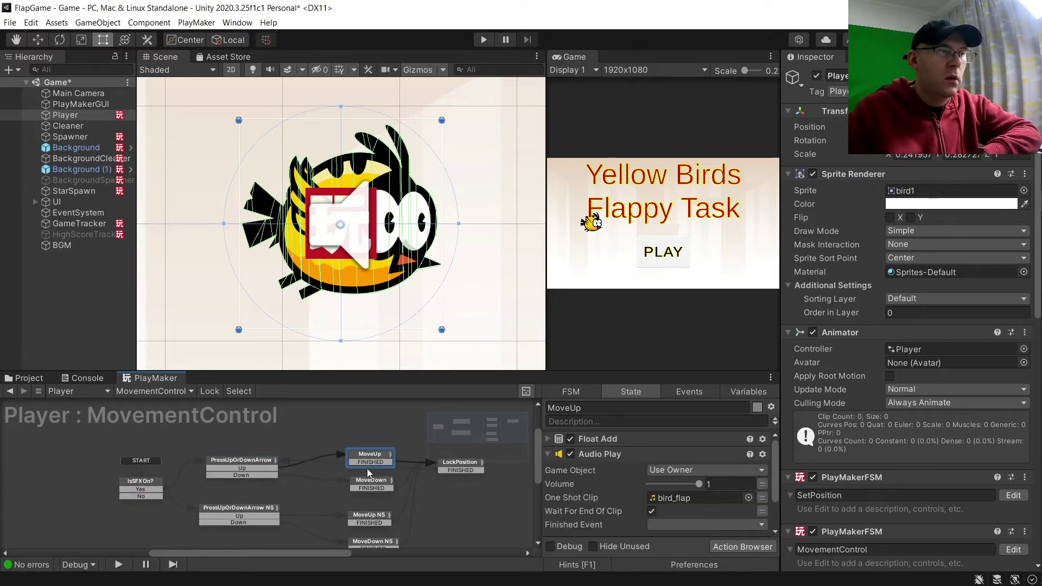
click(373, 486)
click(371, 519)
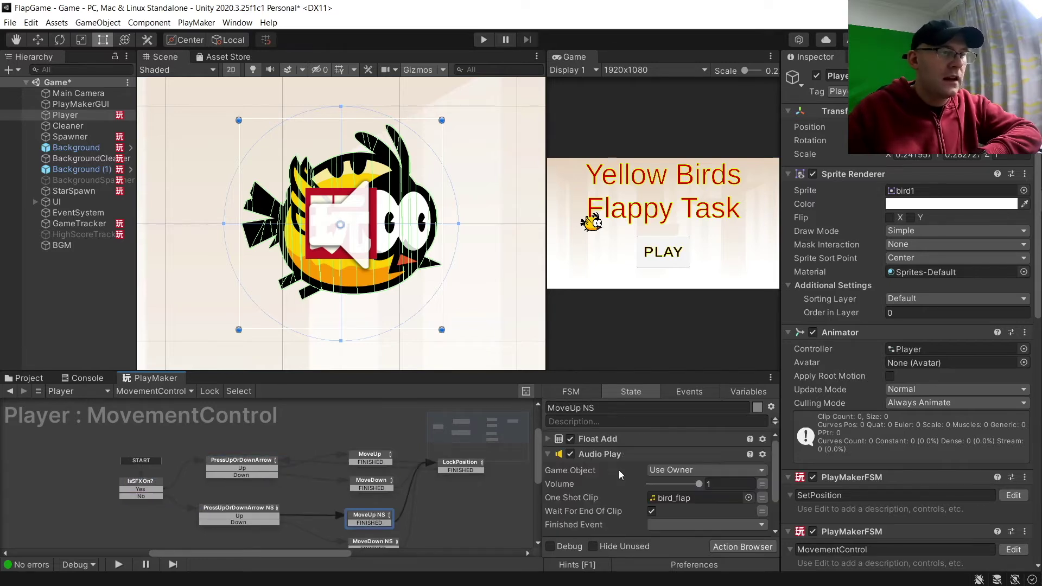
click(669, 455)
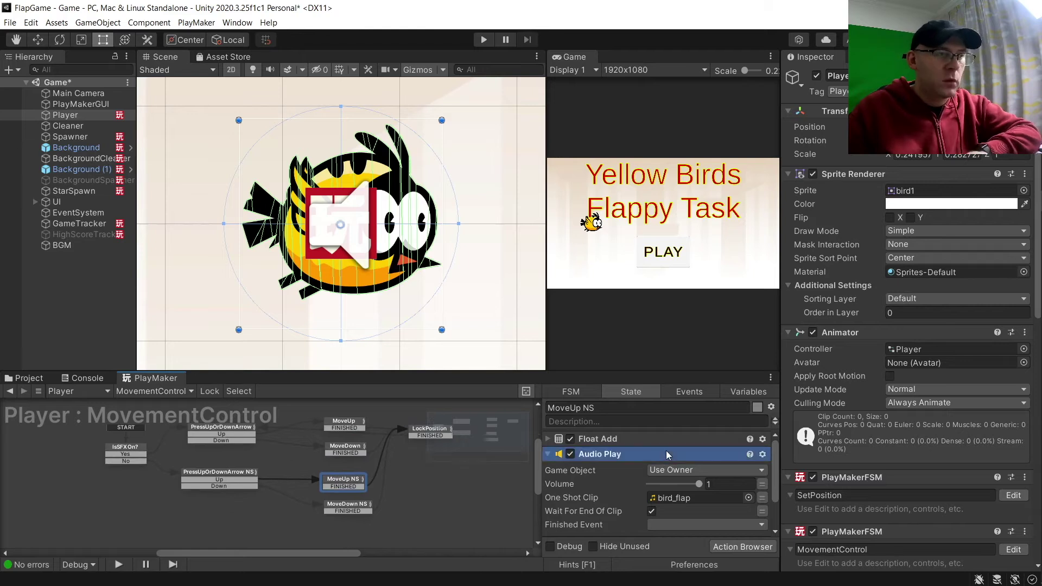
key(Delete)
click(343, 511)
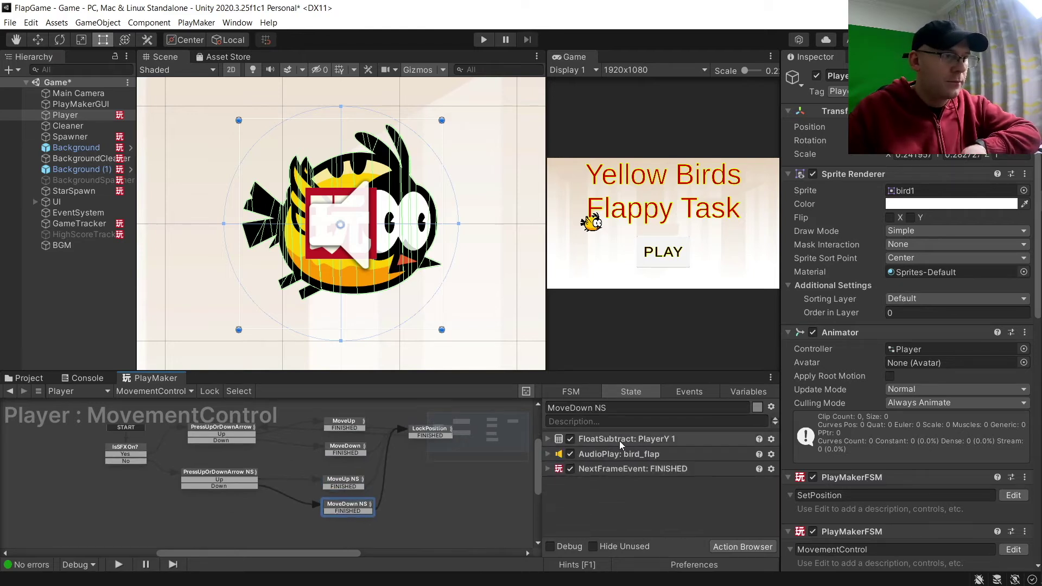
click(617, 454)
key(Delete)
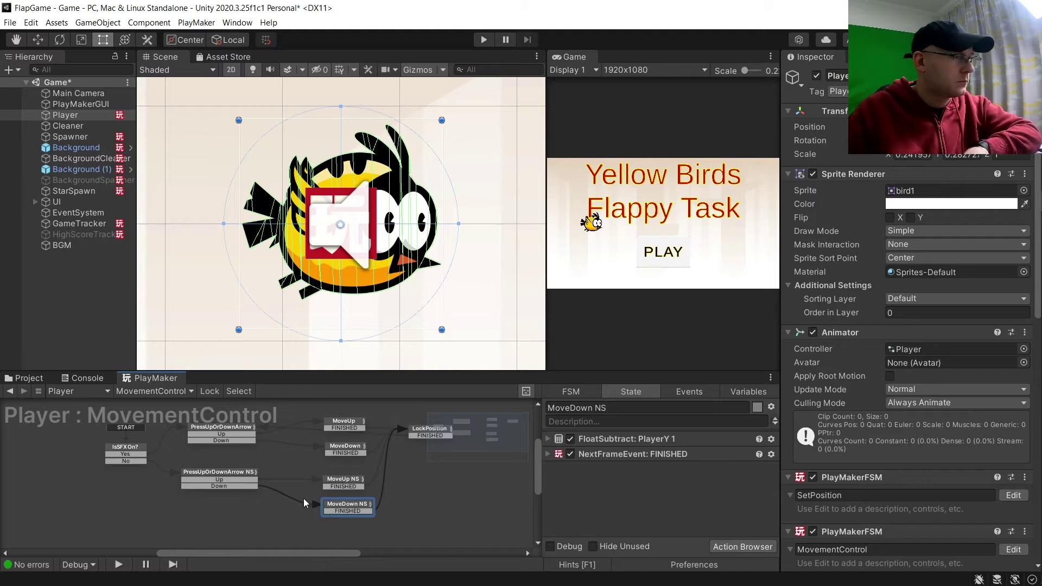
click(272, 507)
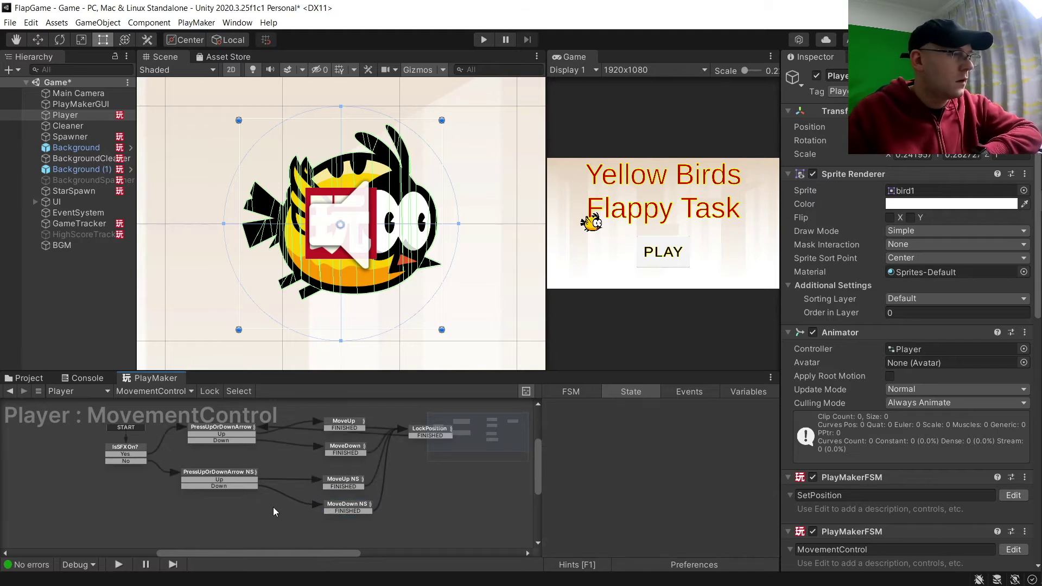
Step: Add a Bool Test action to the IsSFXOn? state
click(133, 451)
click(731, 549)
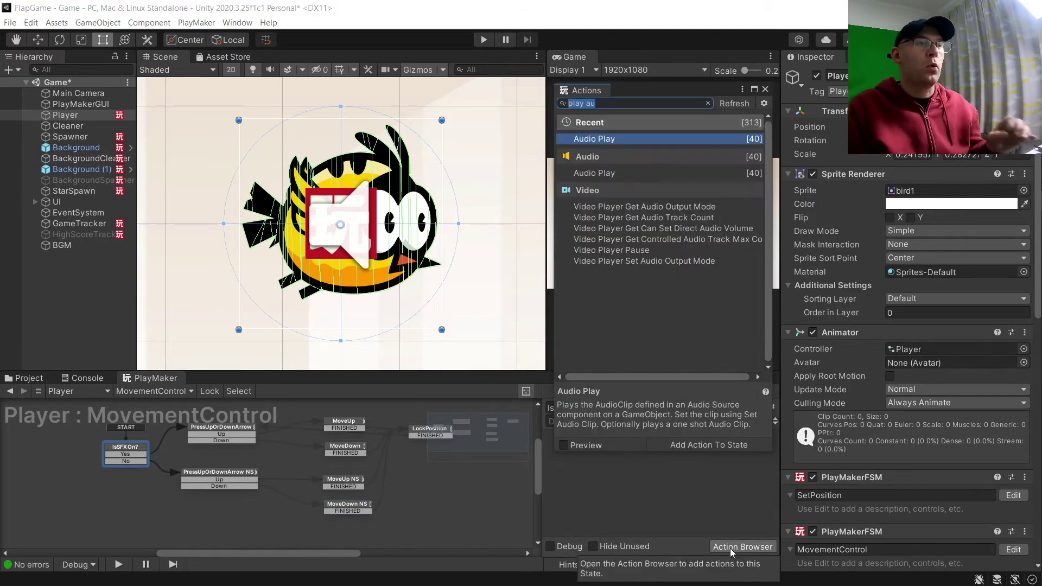
text(Bool)
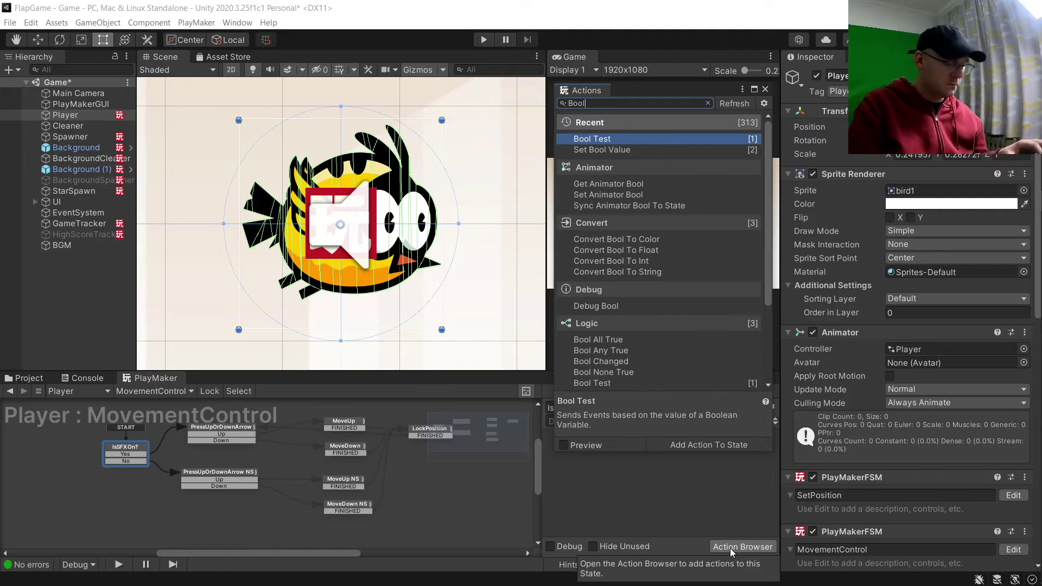
key(Return)
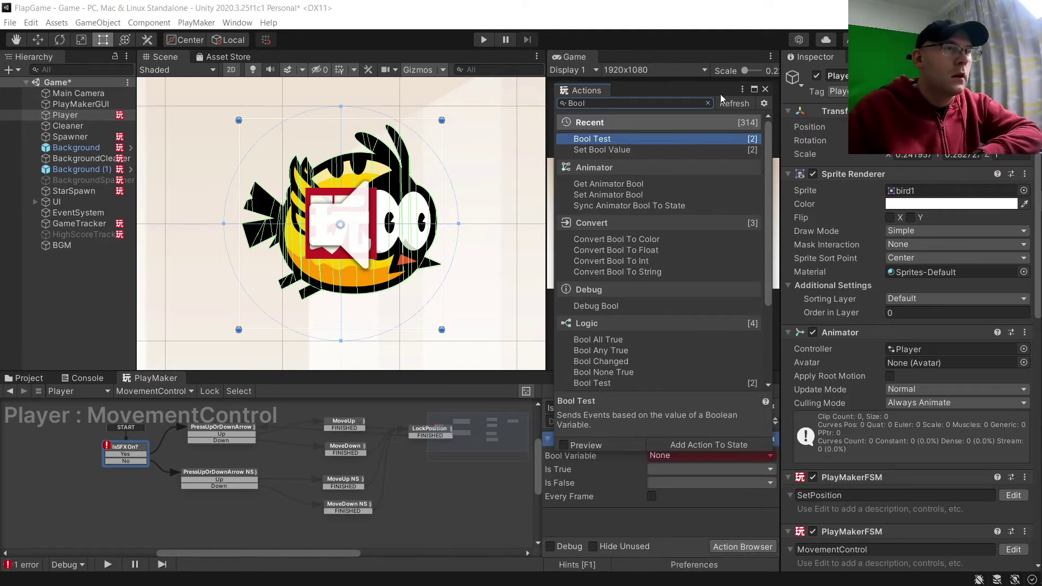
click(765, 91)
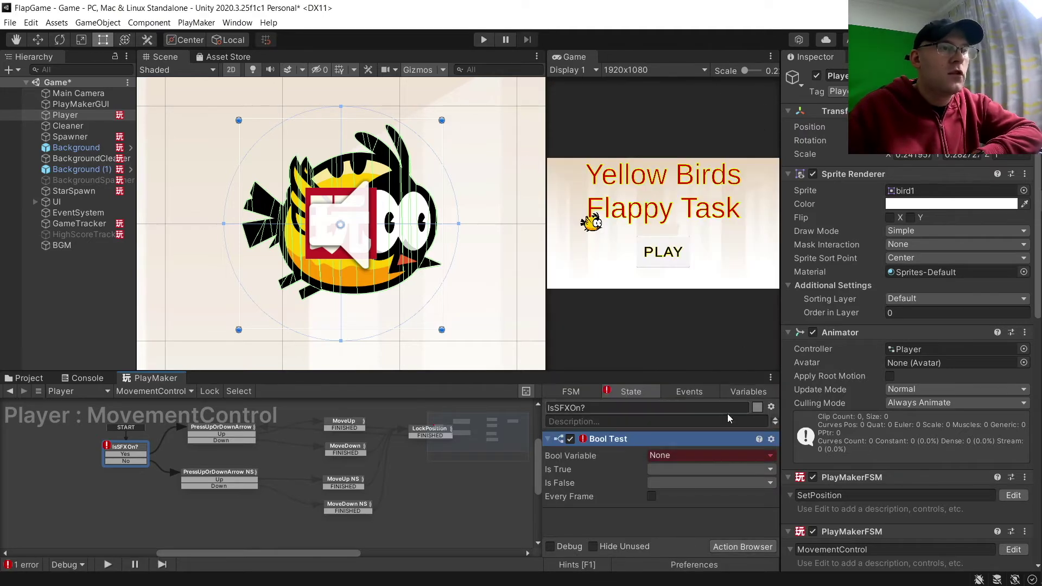
Step: Set the Bool Test to a new global variable SFX, sending Yes when true and No when false, every frame
click(731, 456)
click(701, 514)
text(SFX)
key(Return)
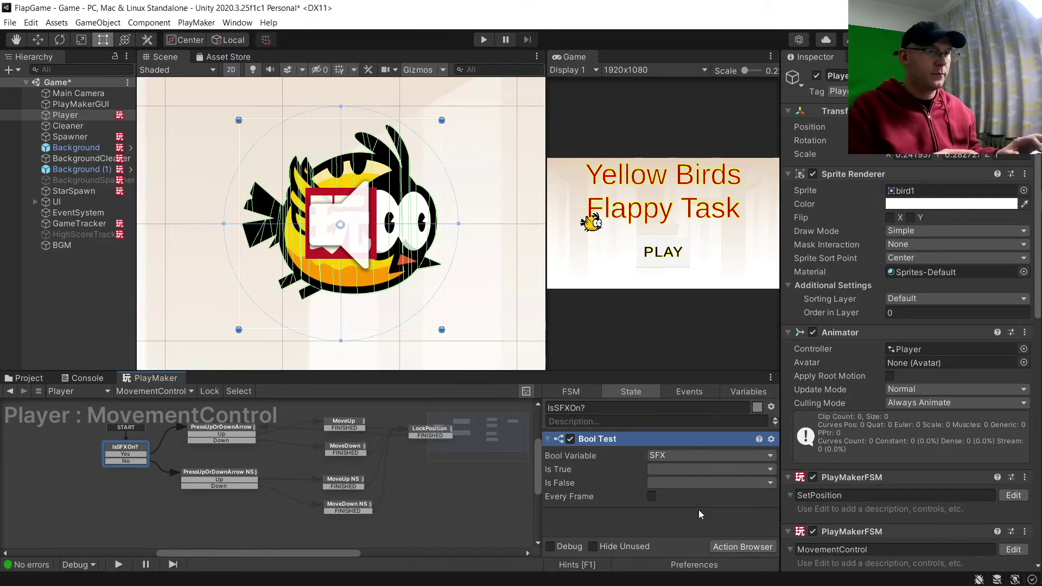
click(669, 470)
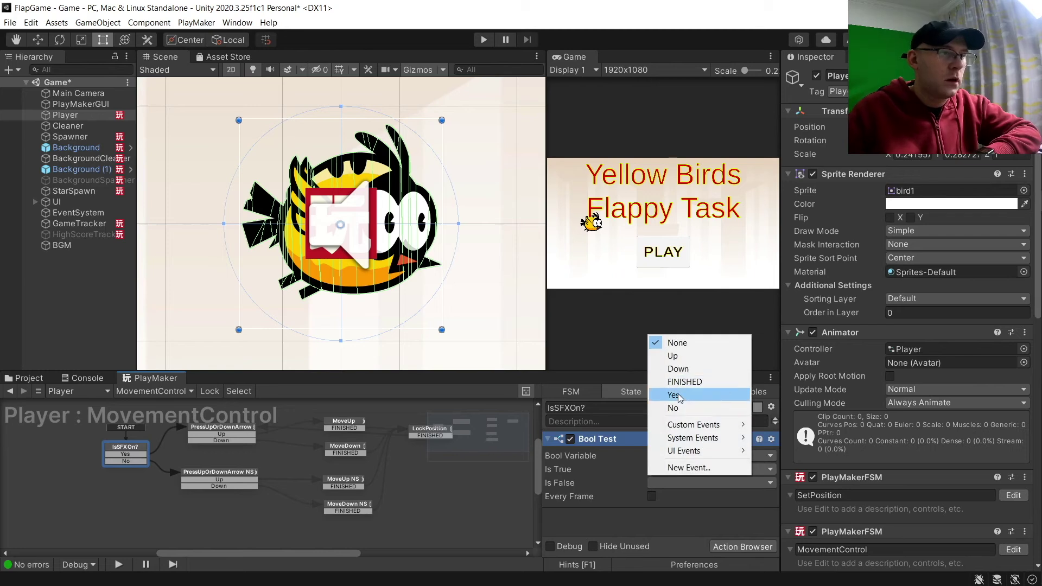
click(679, 399)
click(674, 484)
click(679, 422)
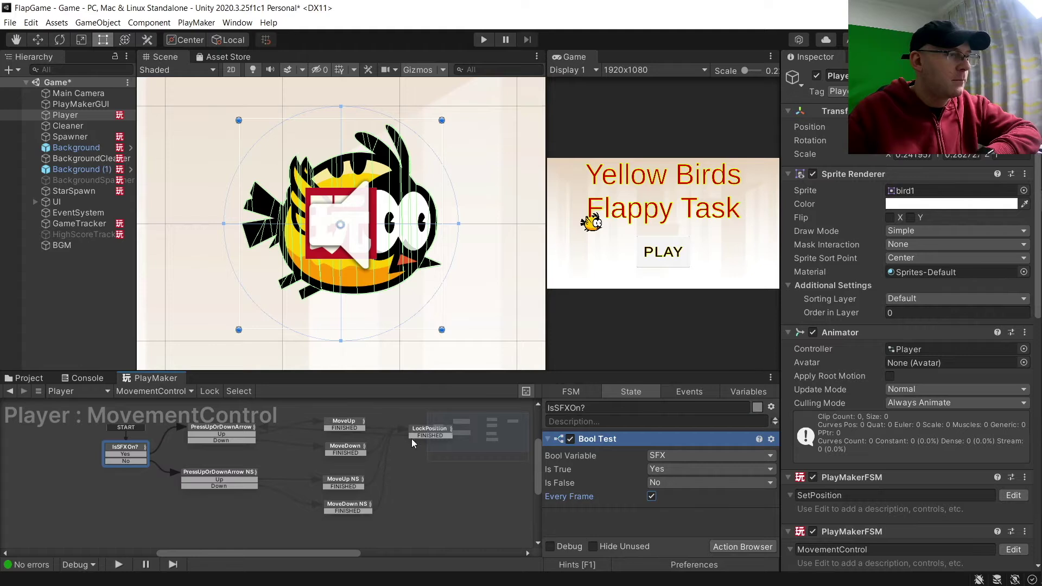
Step: Link LockPosition's FINISHED event to the IsSFXOn? state
drag(418, 435, 131, 451)
click(134, 452)
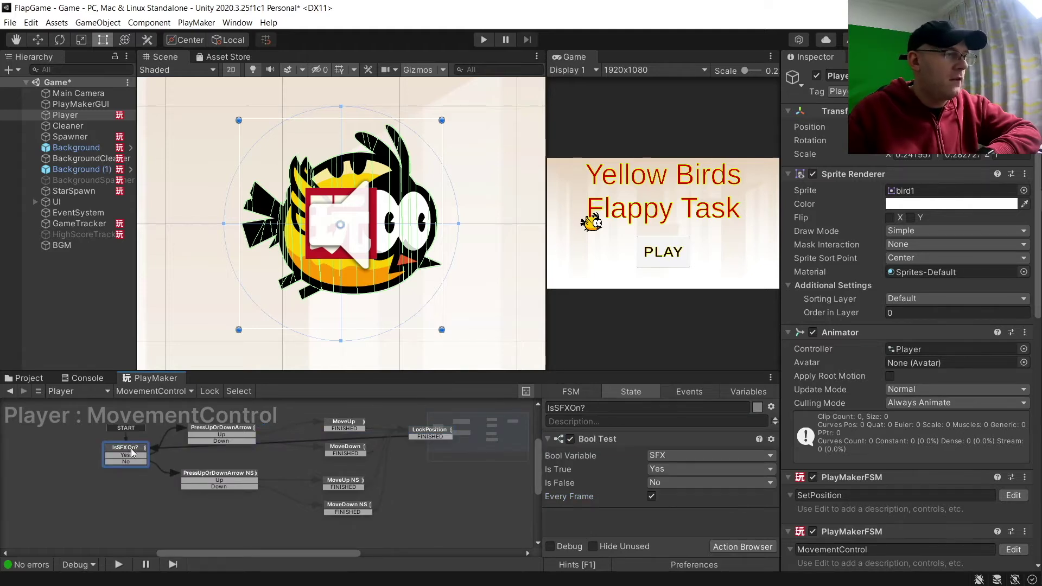
Step: Set the global SFX bool variable's default value to true
click(749, 391)
click(772, 406)
click(802, 447)
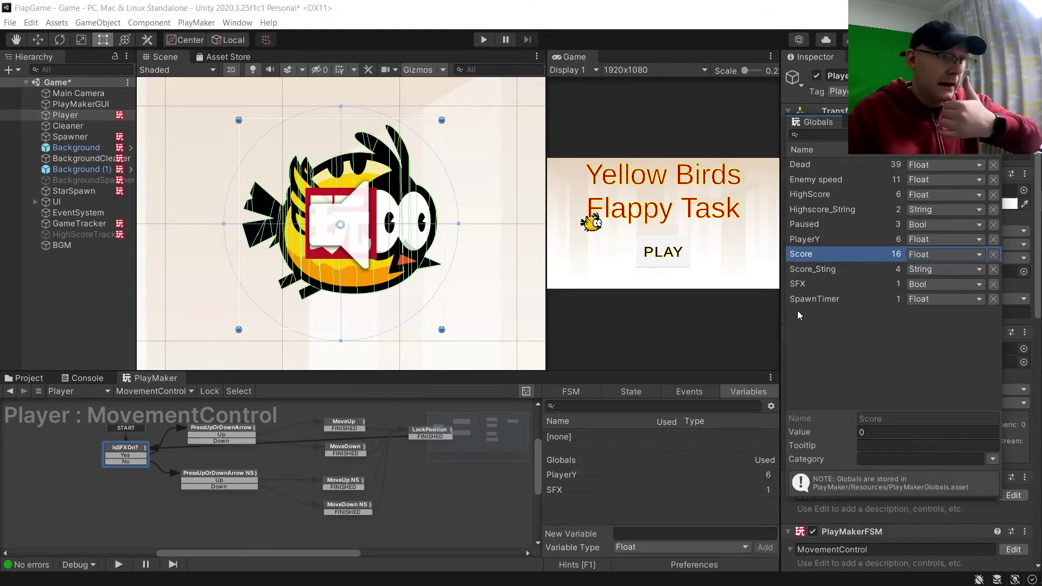
click(804, 286)
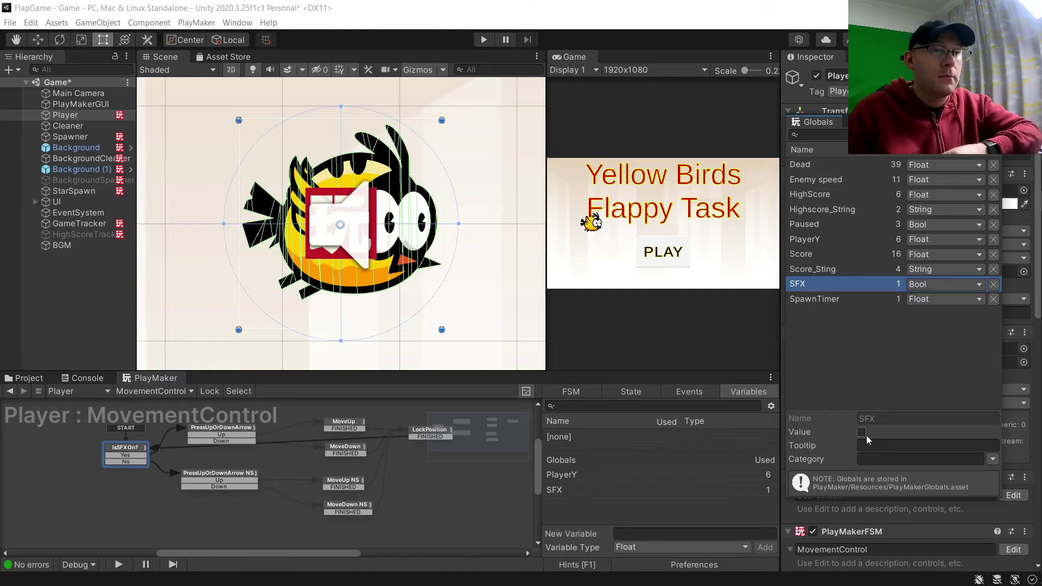
click(772, 407)
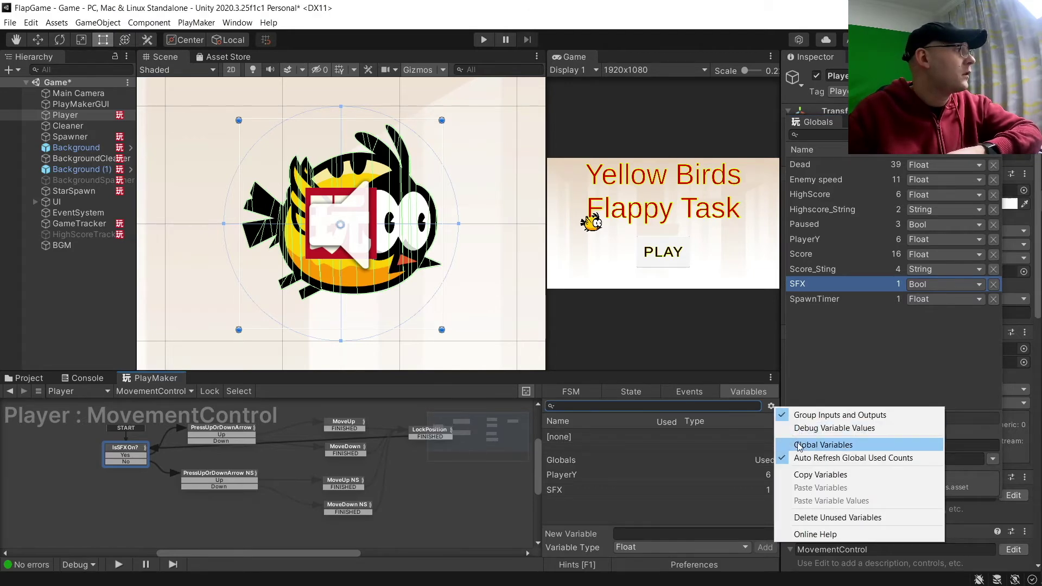
click(817, 445)
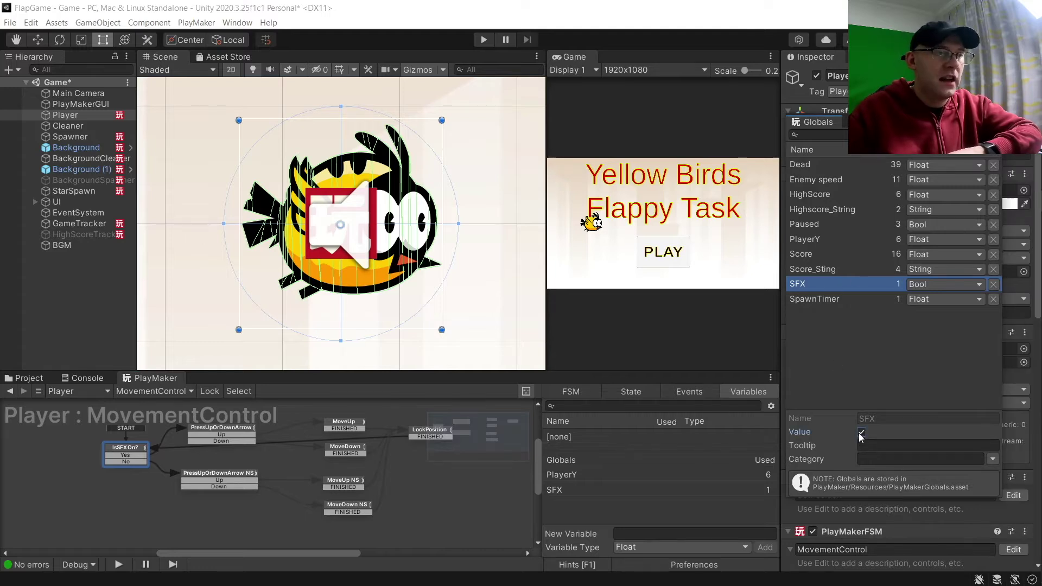
click(995, 119)
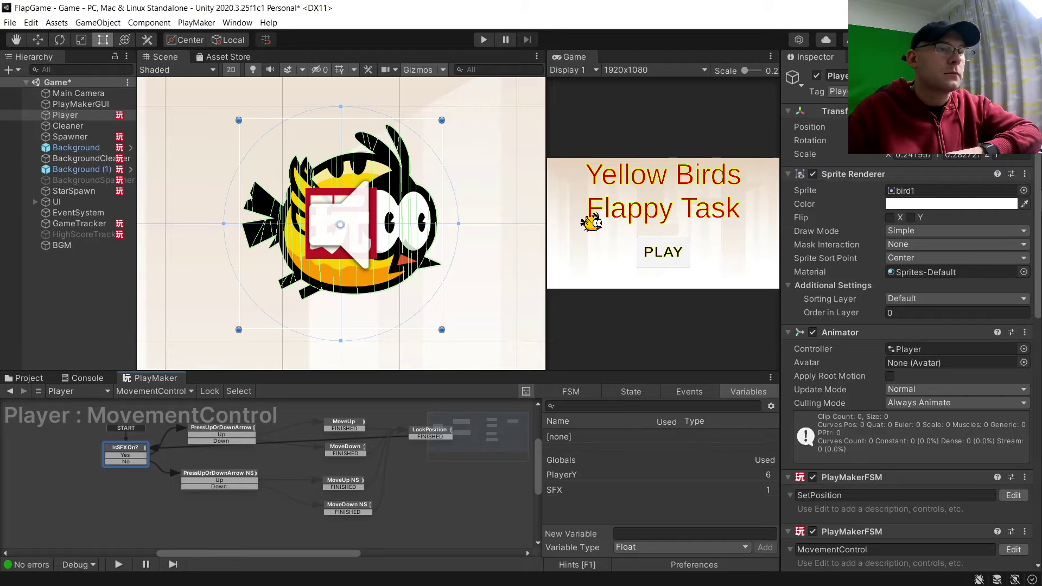
click(480, 509)
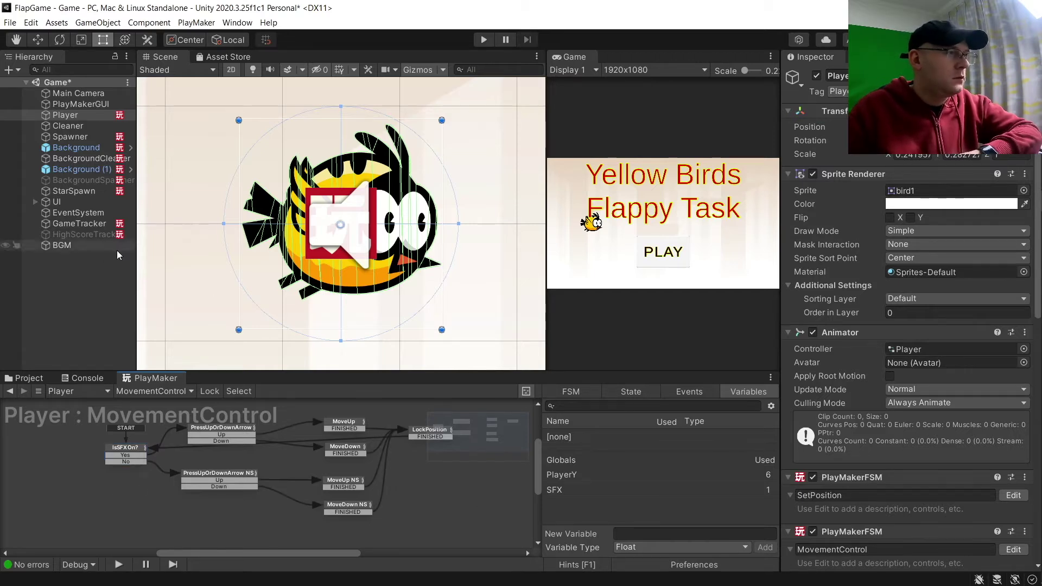
Step: Create an empty game object in the scene and name it MusicControl
right_click(71, 275)
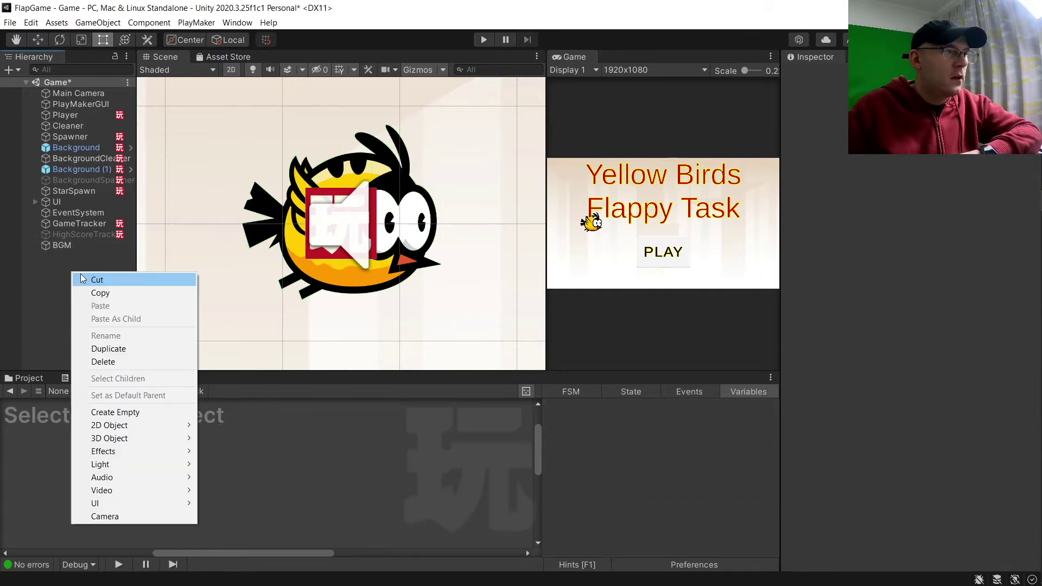
click(115, 412)
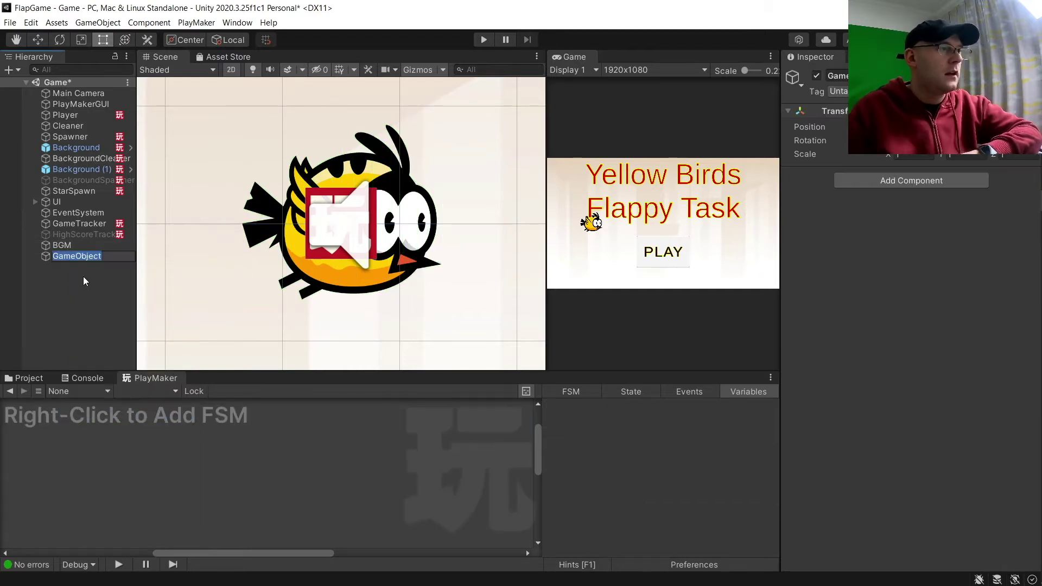
text(MusicControl)
key(Return)
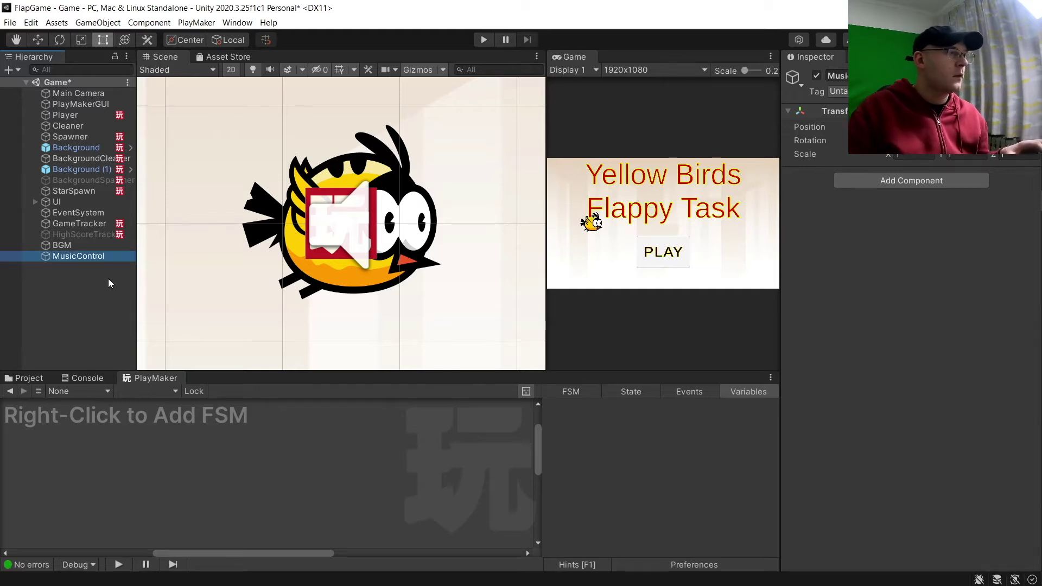
Step: Add an FSM to MusicControl with two extra states placed beside the start state
right_click(102, 442)
click(147, 452)
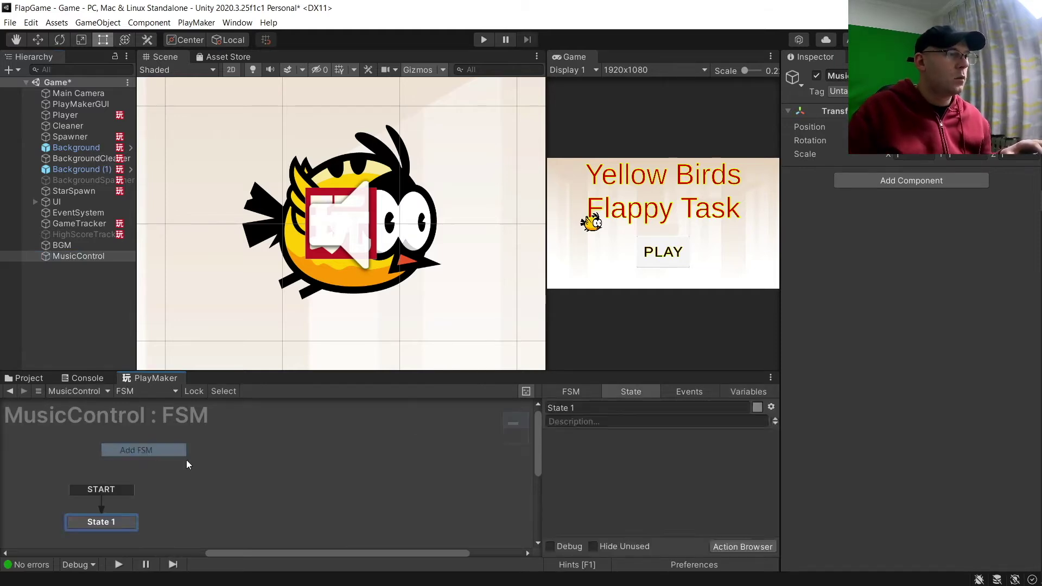
right_click(187, 472)
click(220, 319)
right_click(229, 475)
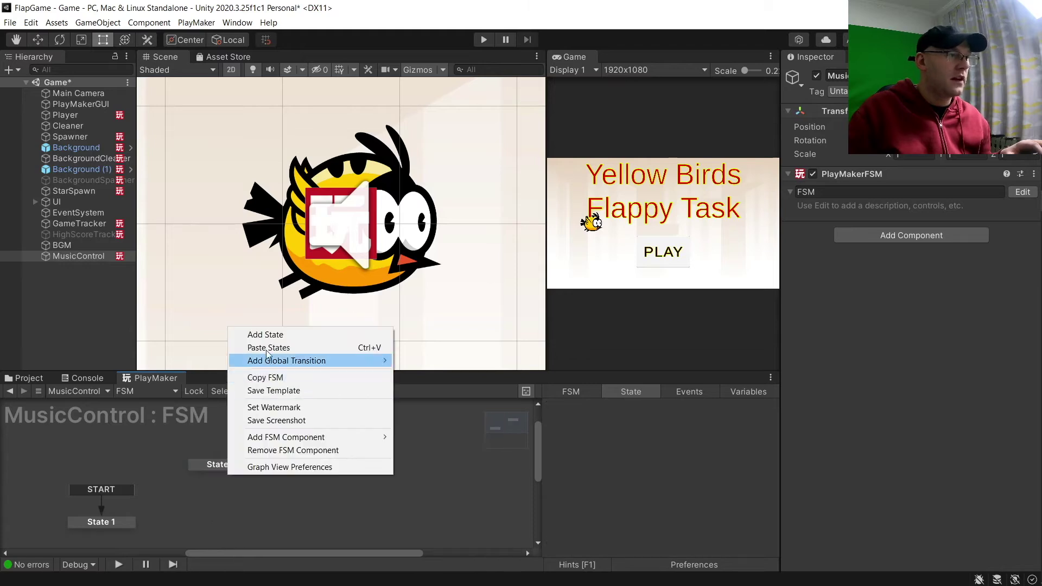
click(265, 335)
drag(123, 526, 124, 505)
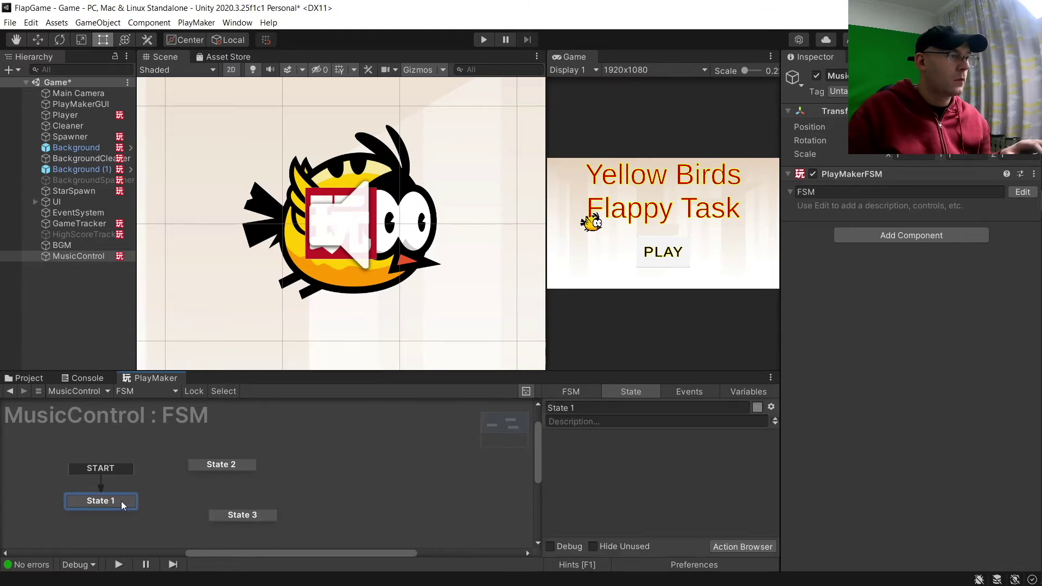
right_click(124, 506)
mouse_move(195, 392)
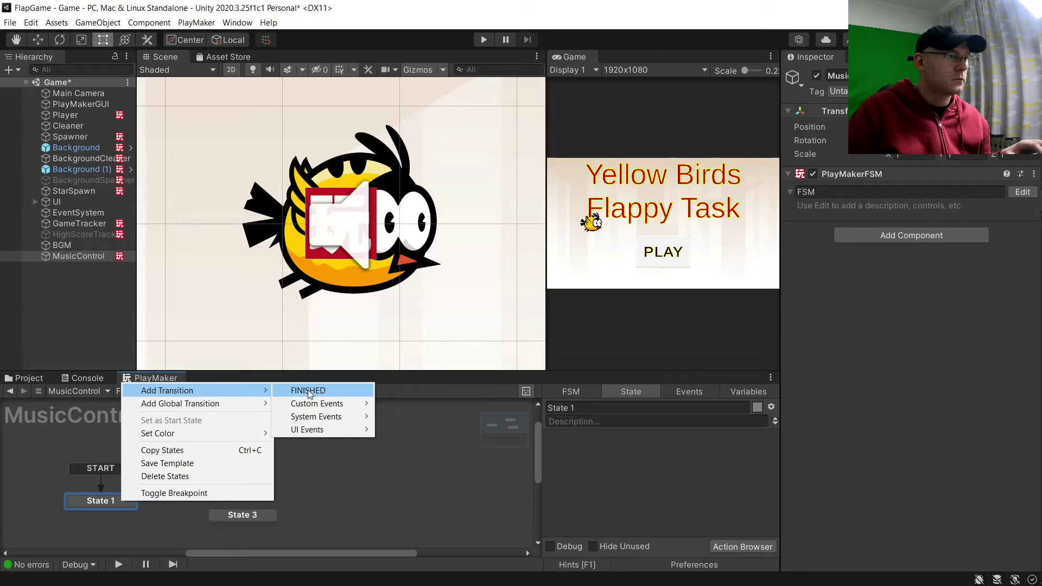
click(686, 391)
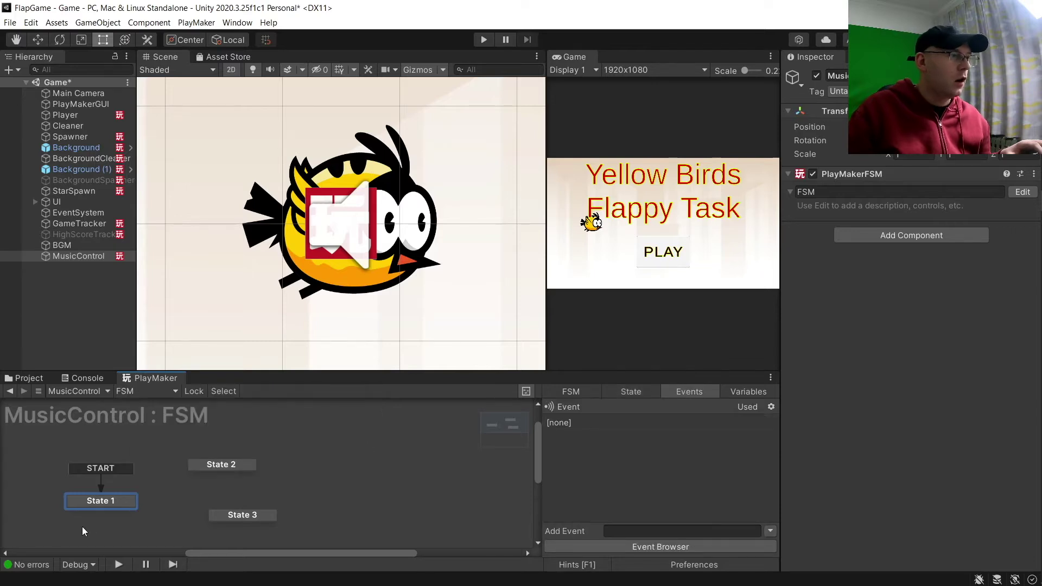
Step: Add transitions for the custom events Yes and No to State 1 of the MusicControl FSM
right_click(101, 501)
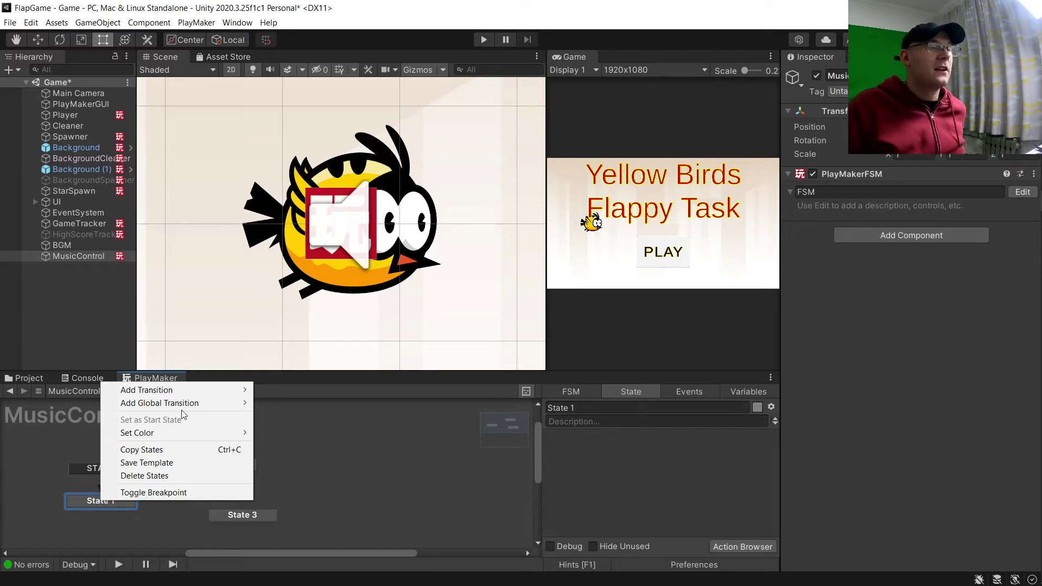
mouse_move(181, 390)
mouse_move(305, 404)
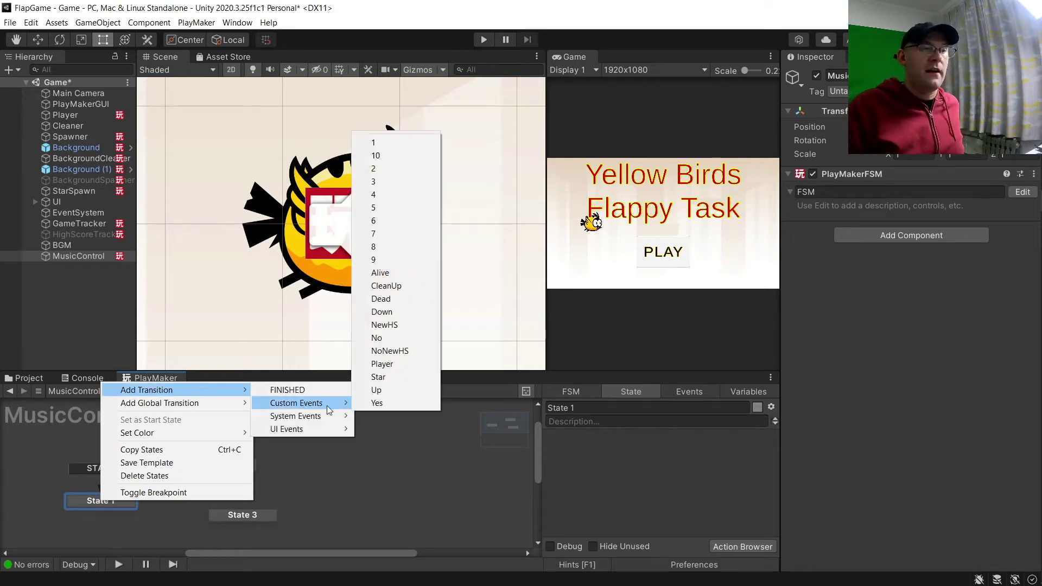
click(385, 403)
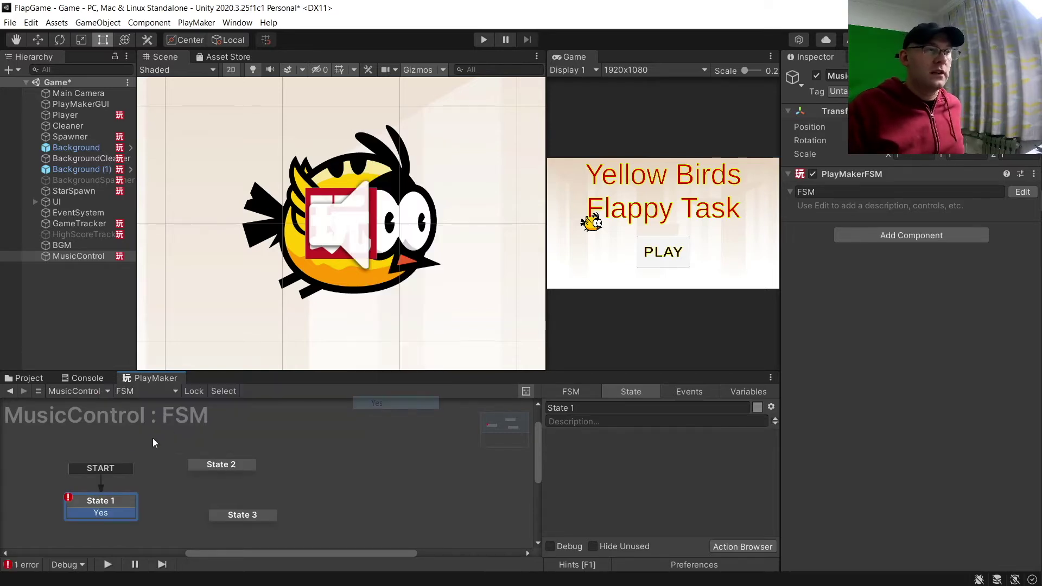
right_click(114, 500)
mouse_move(197, 389)
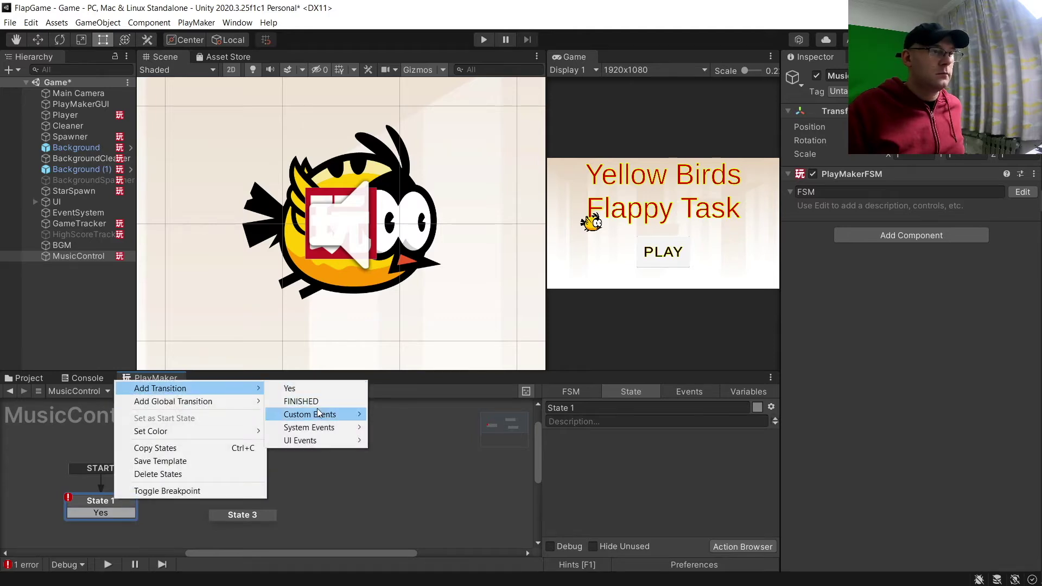
mouse_move(323, 415)
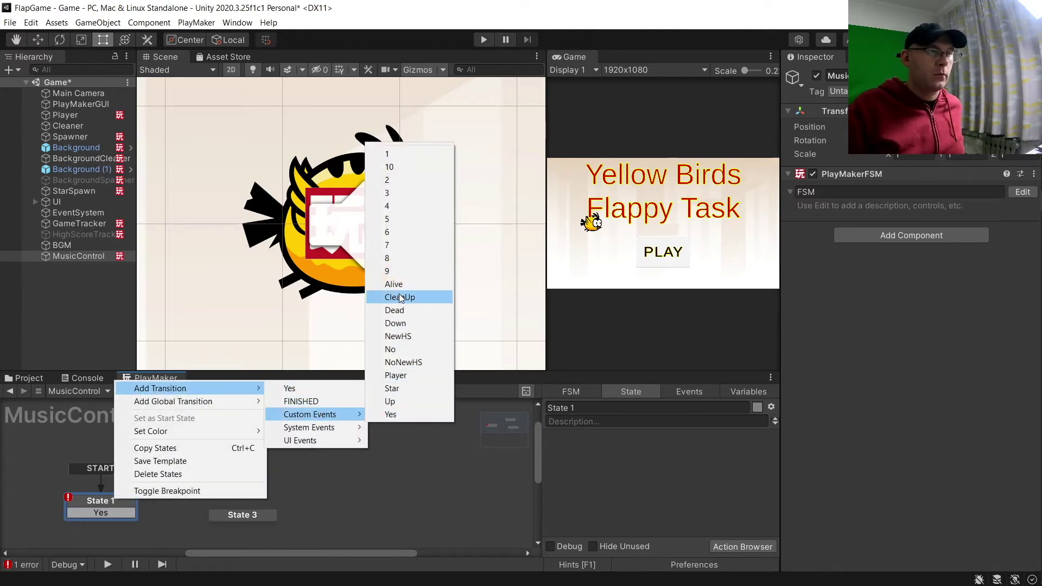
click(390, 349)
Step: Link the Yes event to State 2 and No to State 3, and rename State 1 to IsMusicOn?
drag(124, 515, 232, 515)
drag(599, 408, 400, 395)
text(Is)
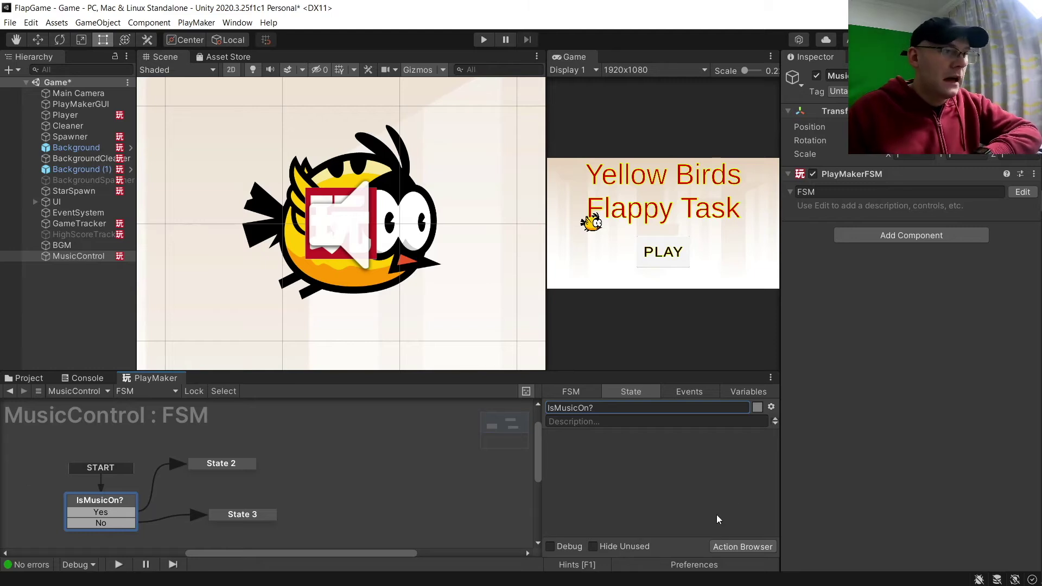
Step: Add a Bool Test action to the IsMusicOn? state and close the action browser
click(742, 547)
text(BoolText)
key(BackSpace)
key(BackSpace)
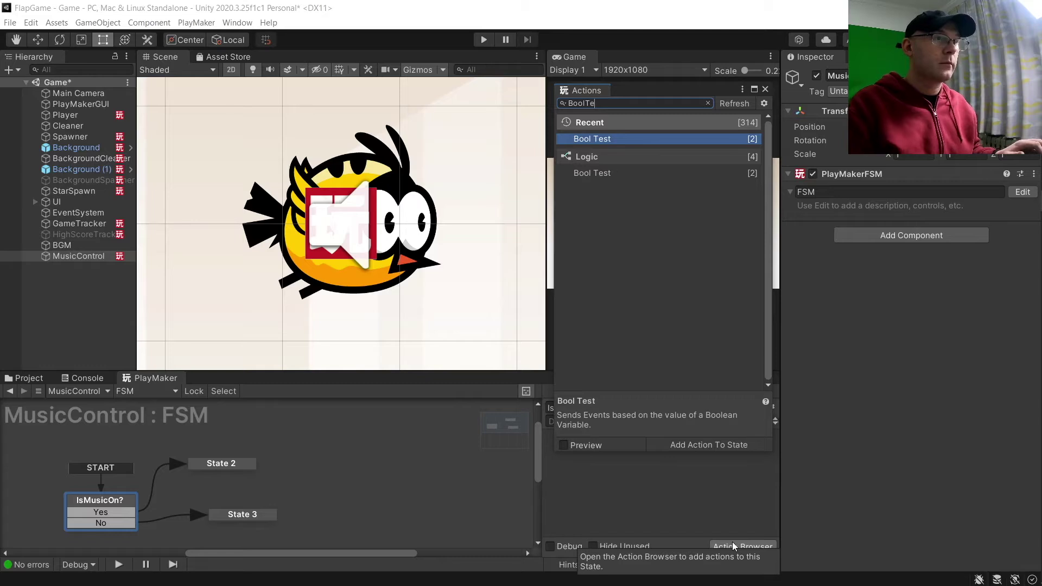
key(Return)
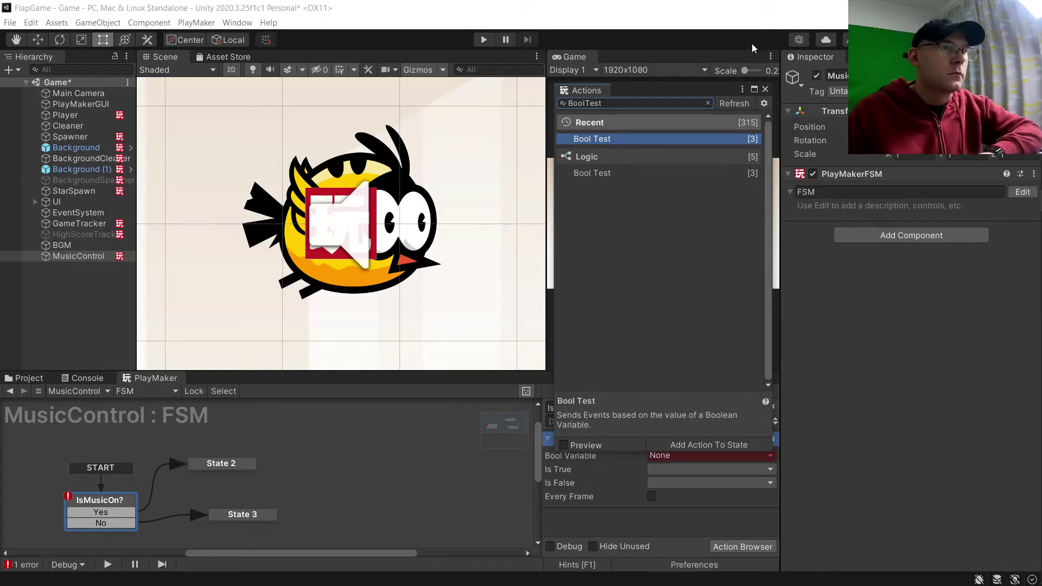
click(766, 89)
Step: Create a new global variable named BGM as the Bool Test's bool variable
click(685, 456)
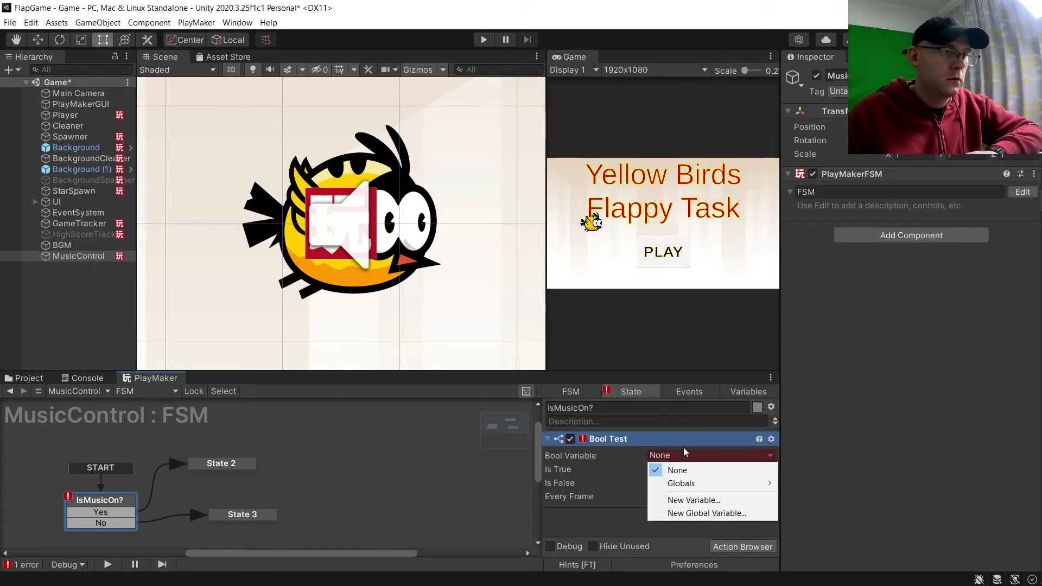
mouse_move(691, 483)
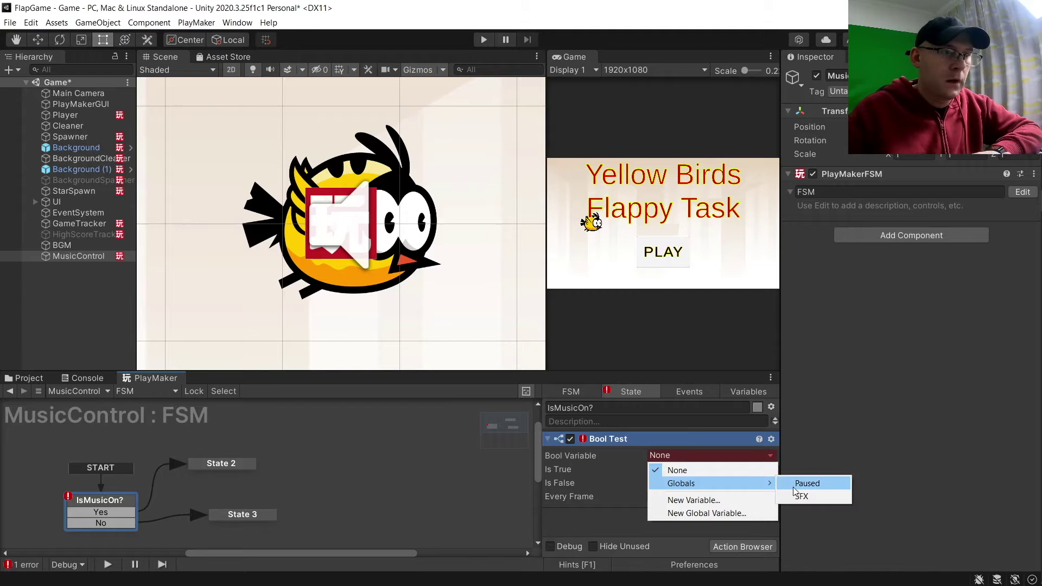
click(716, 514)
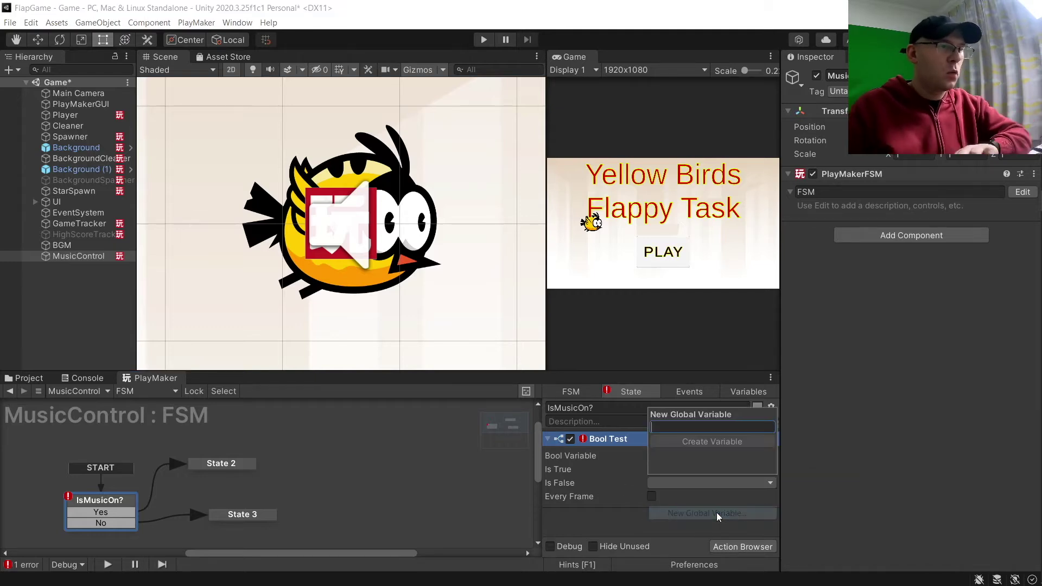
text(Musu)
key(BackSpace)
key(BackSpace)
key(BackSpace)
key(BackSpace)
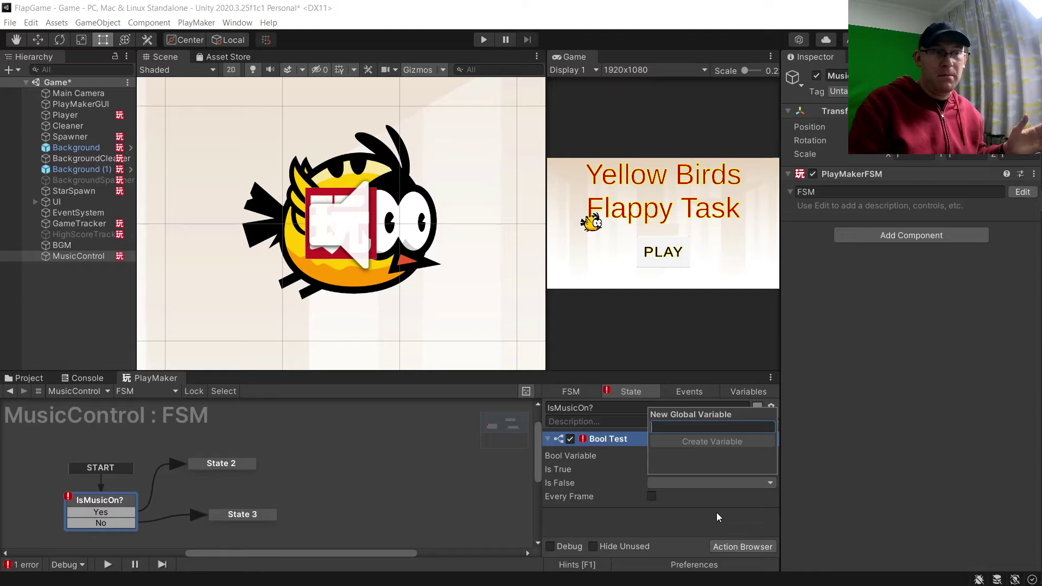
text(BGM)
key(Return)
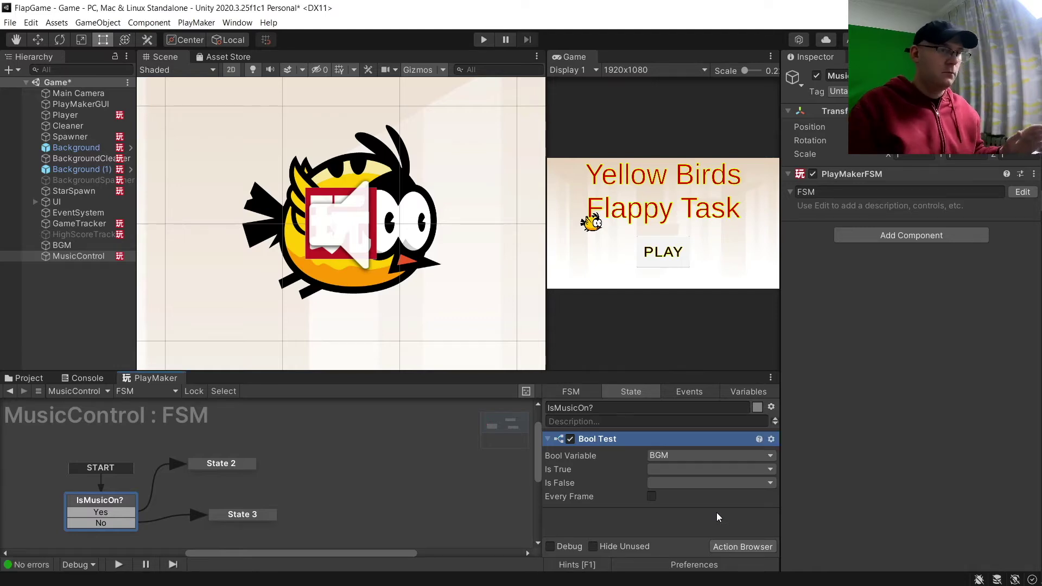
Step: Set the Bool Test to send Yes when true and No when false
click(700, 471)
click(705, 495)
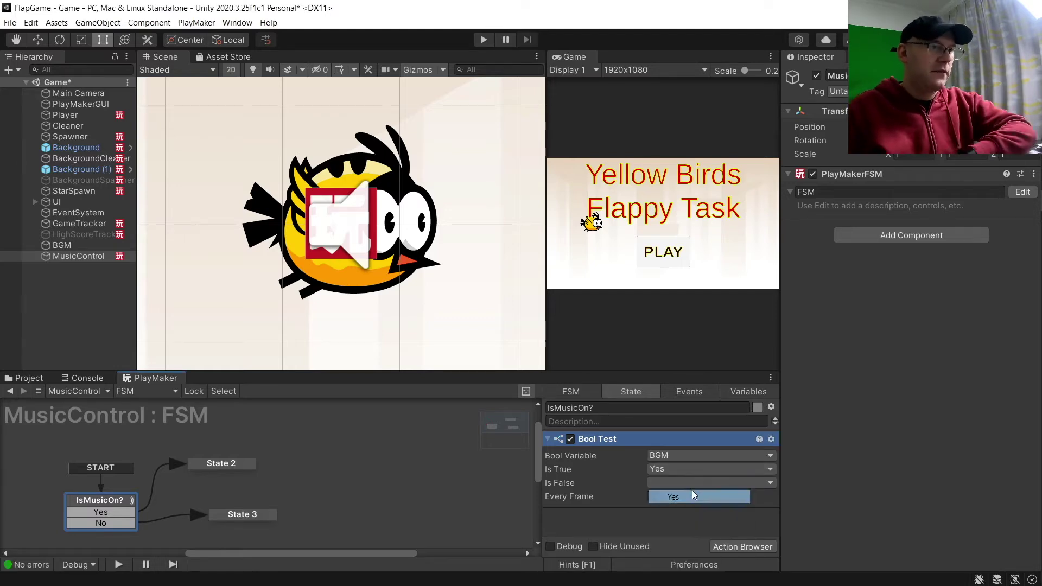
click(683, 487)
click(673, 423)
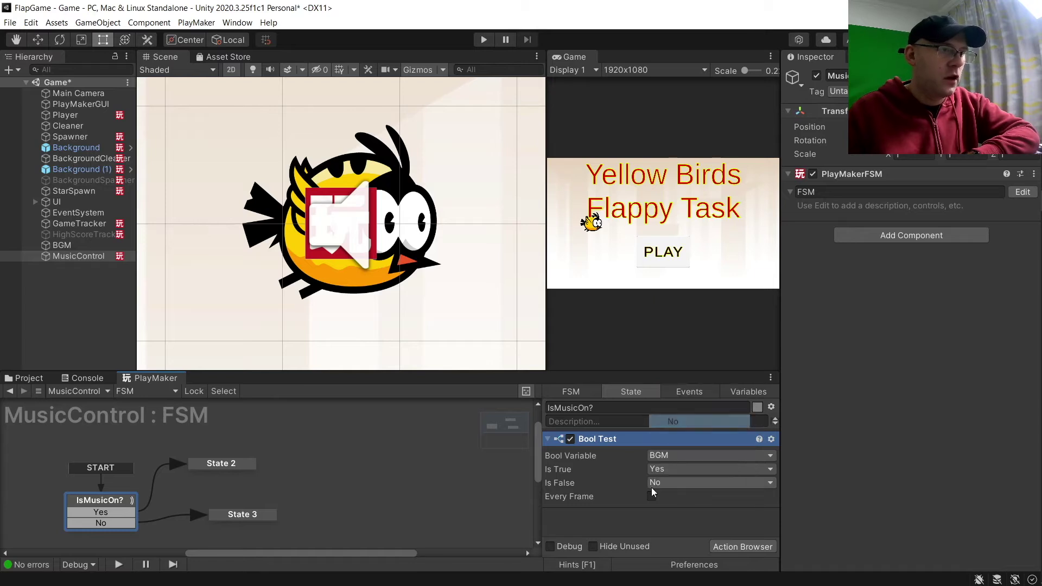
Step: Rename State 2 to MusicOn and State 3 to MusicOff
click(223, 464)
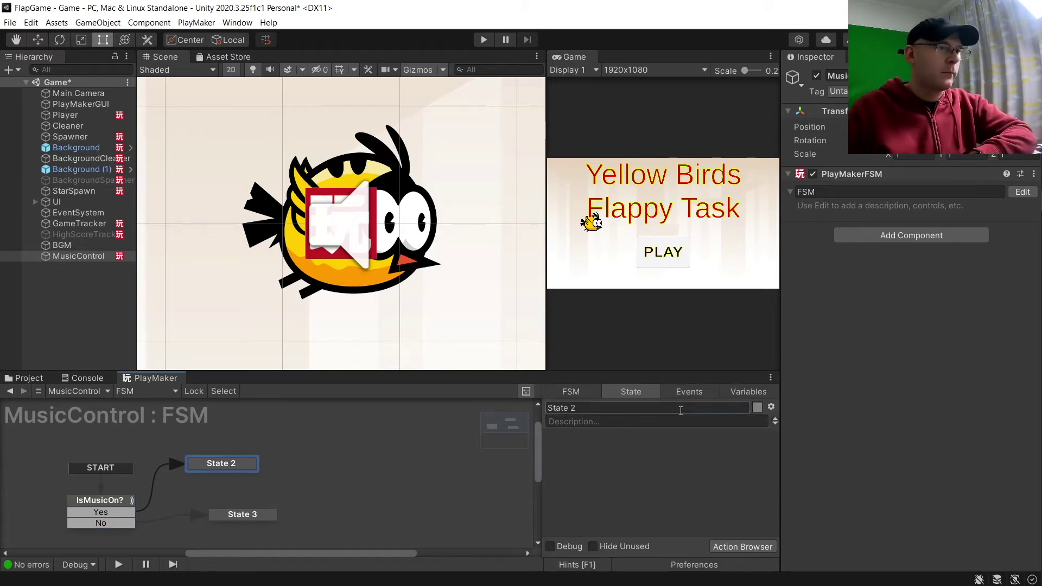
text(MusicOn)
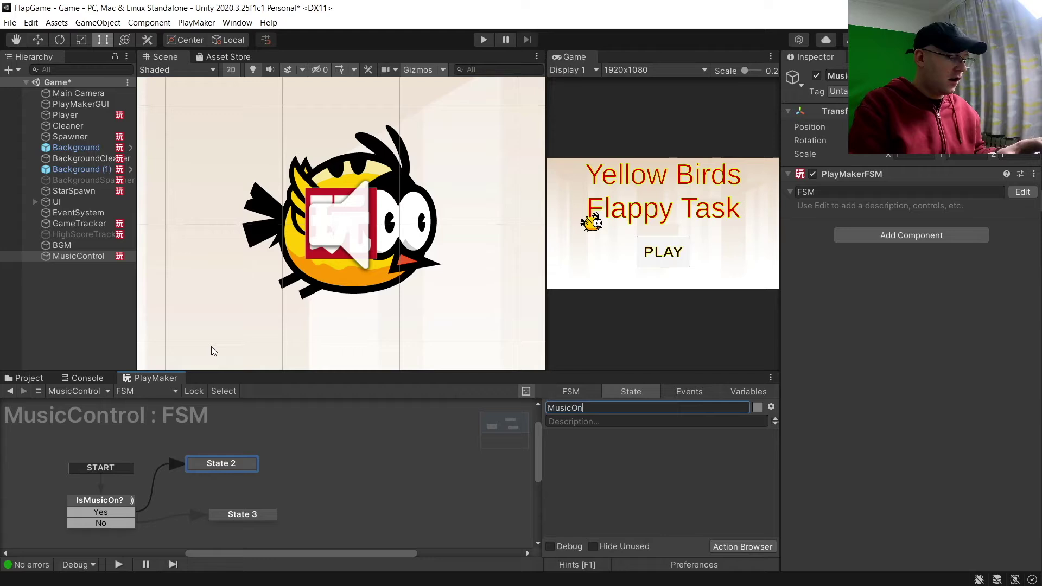
click(236, 514)
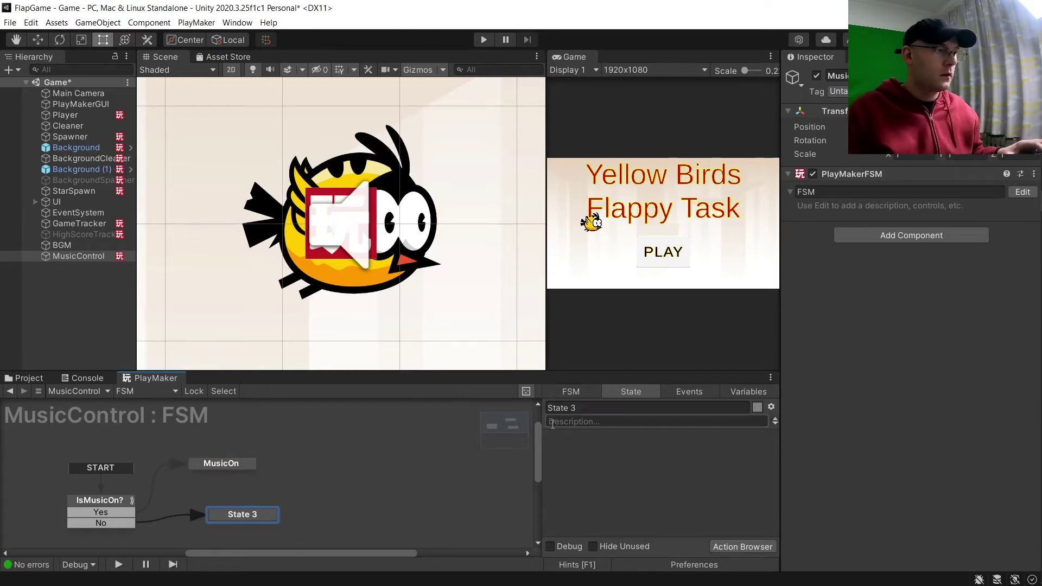
click(583, 412)
text(Mus)
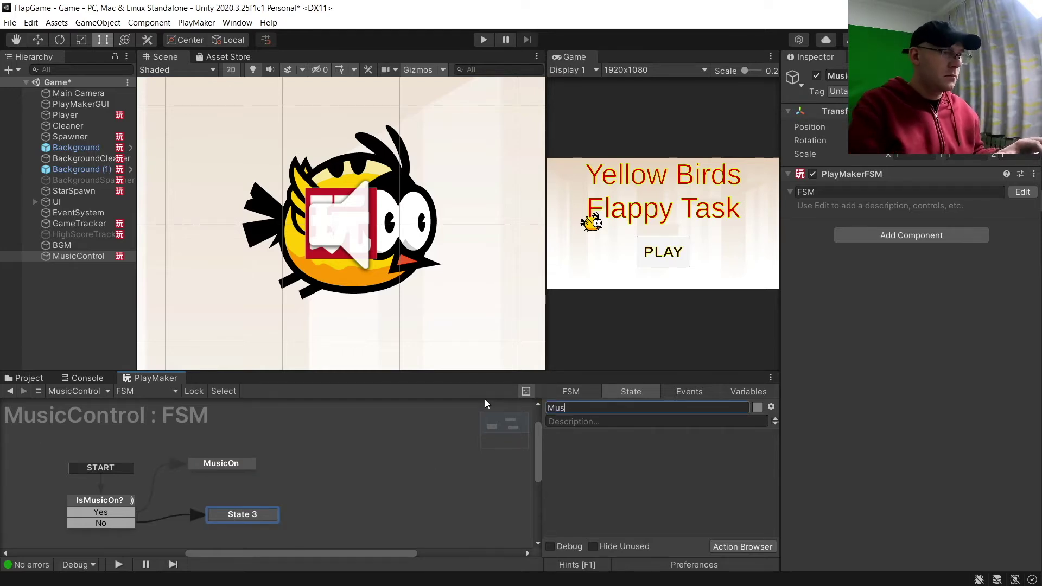
text(icOff)
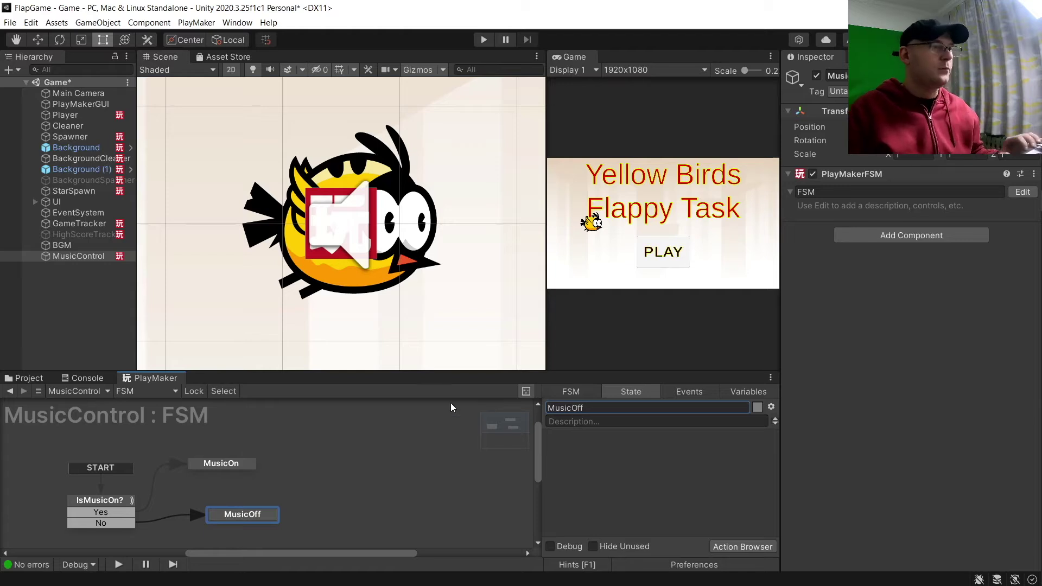
Step: Add FINISHED transitions to MusicOn and MusicOff and link both back to the IsMusicOn? state
right_click(228, 466)
mouse_move(291, 478)
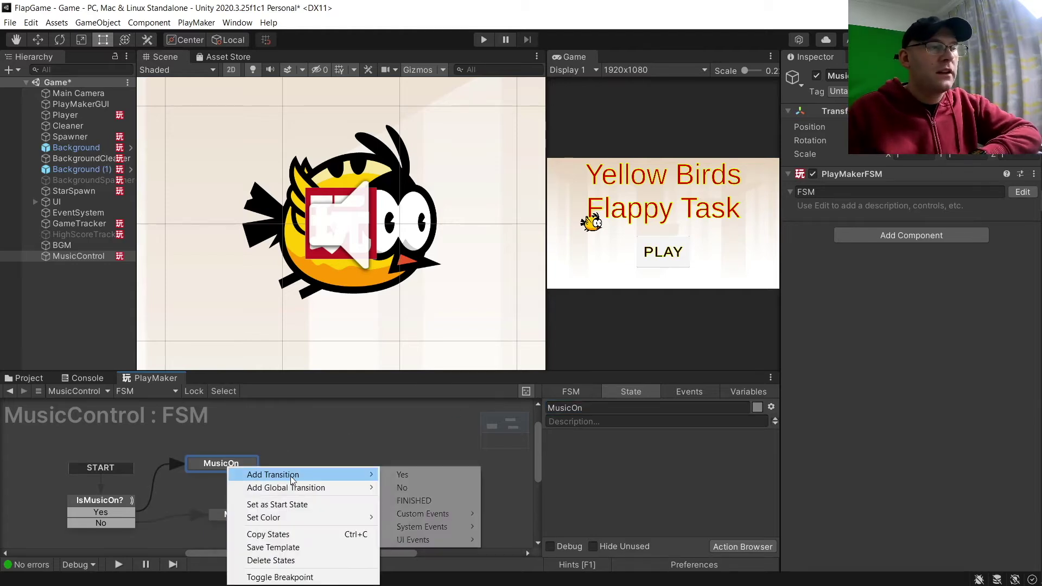
click(413, 501)
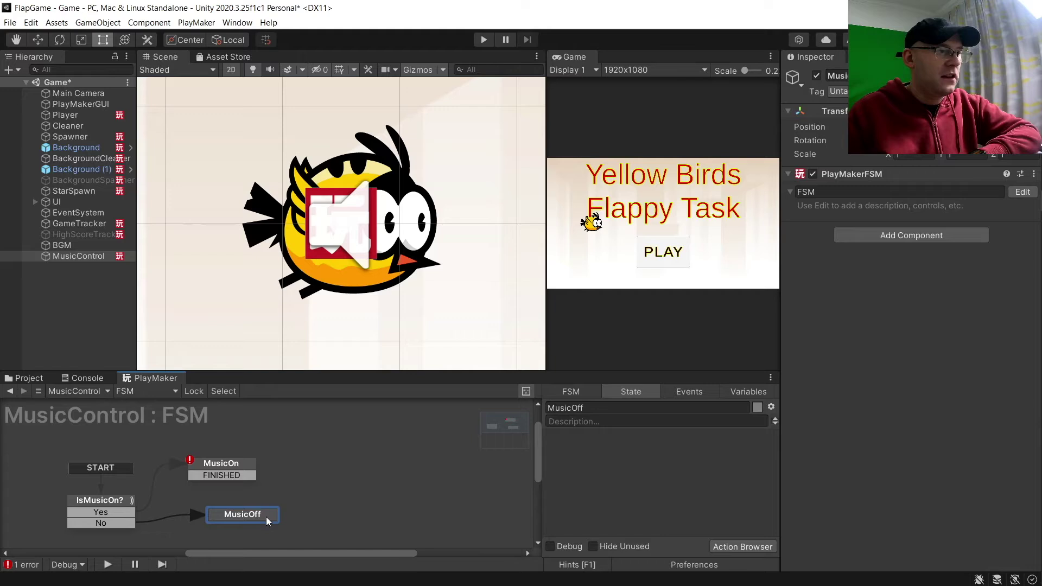
right_click(264, 515)
mouse_move(366, 412)
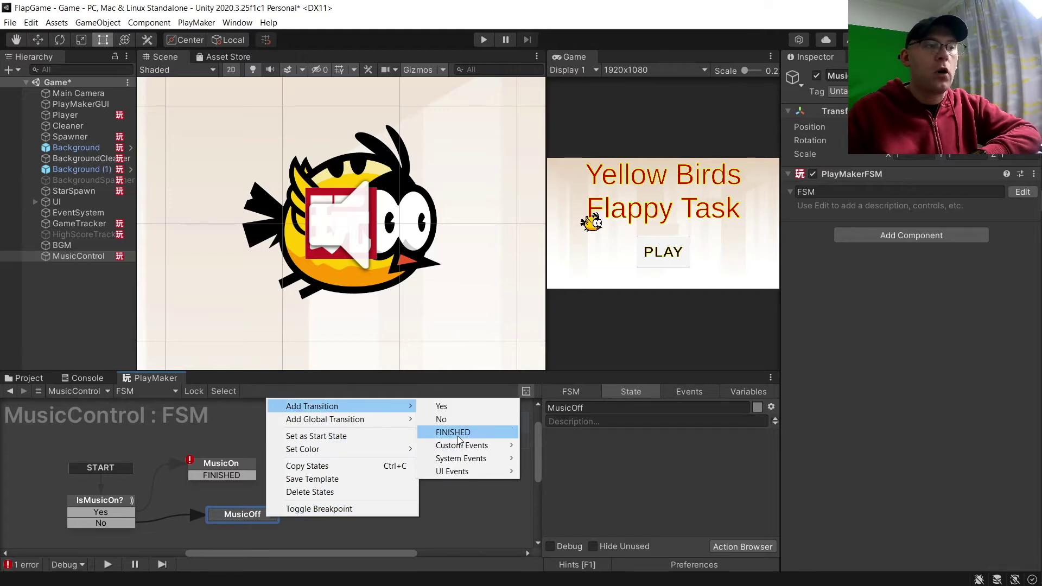
click(452, 432)
click(239, 476)
drag(138, 493, 139, 496)
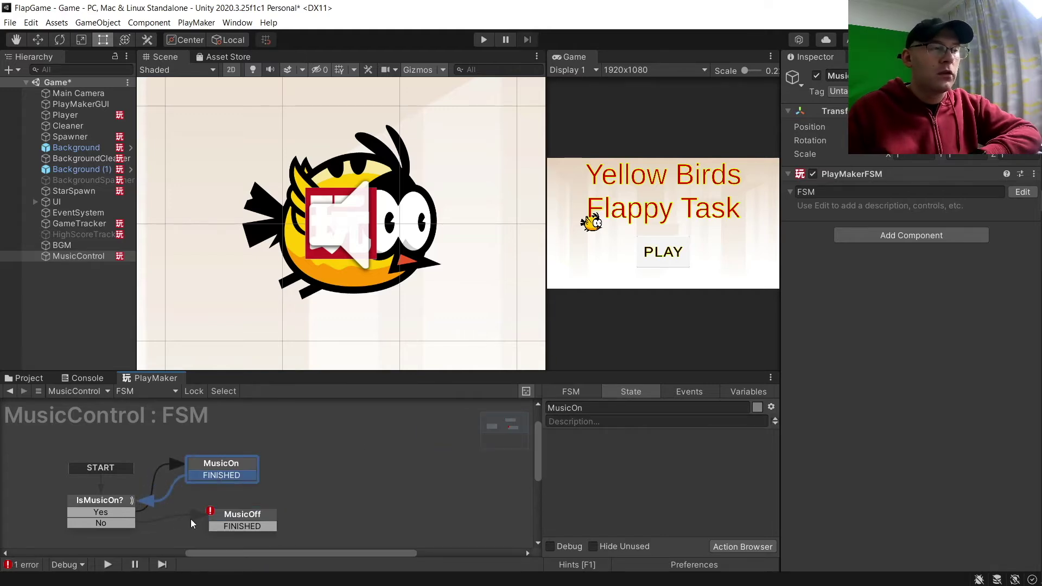
drag(216, 527, 131, 506)
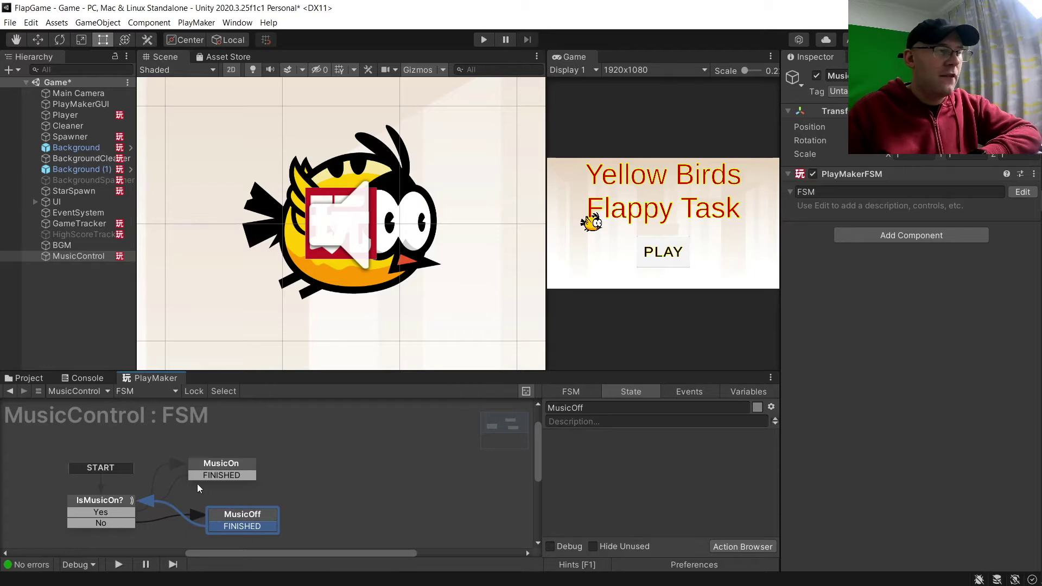
Step: Add an Activate Game Object action to both the MusicOn and MusicOff states
click(212, 475)
click(754, 547)
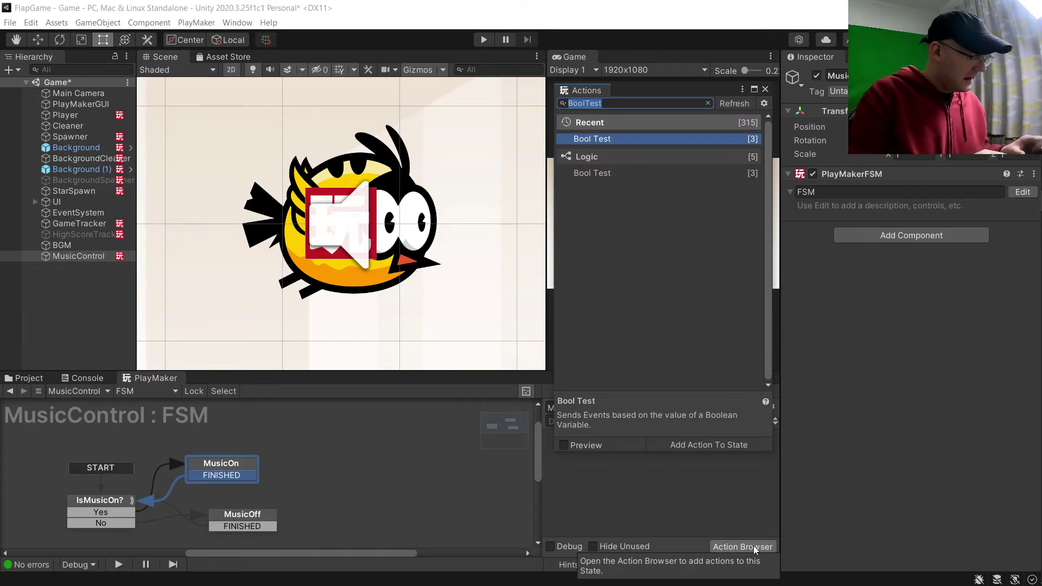
text(act)
key(Return)
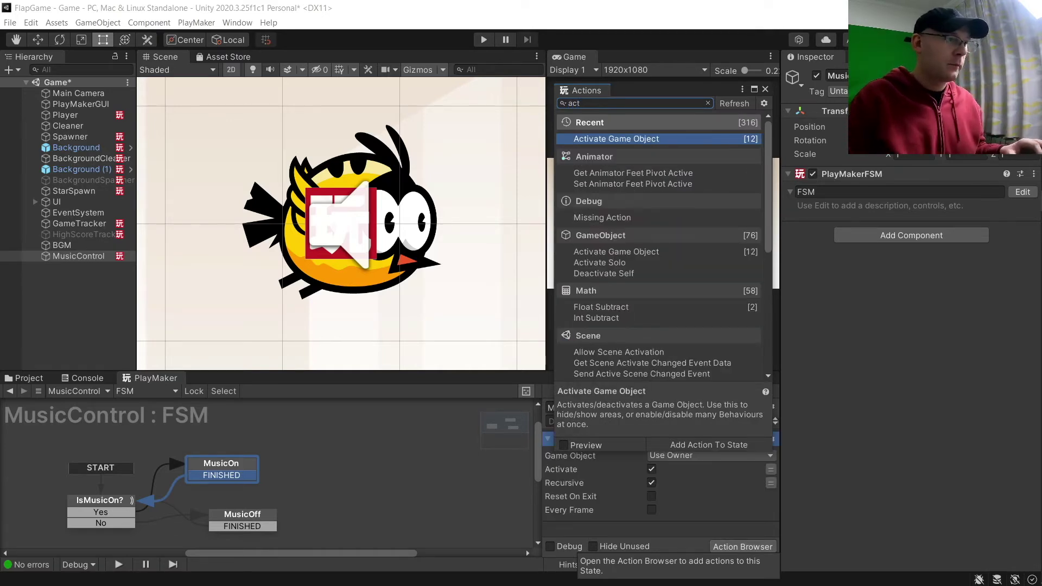
click(261, 512)
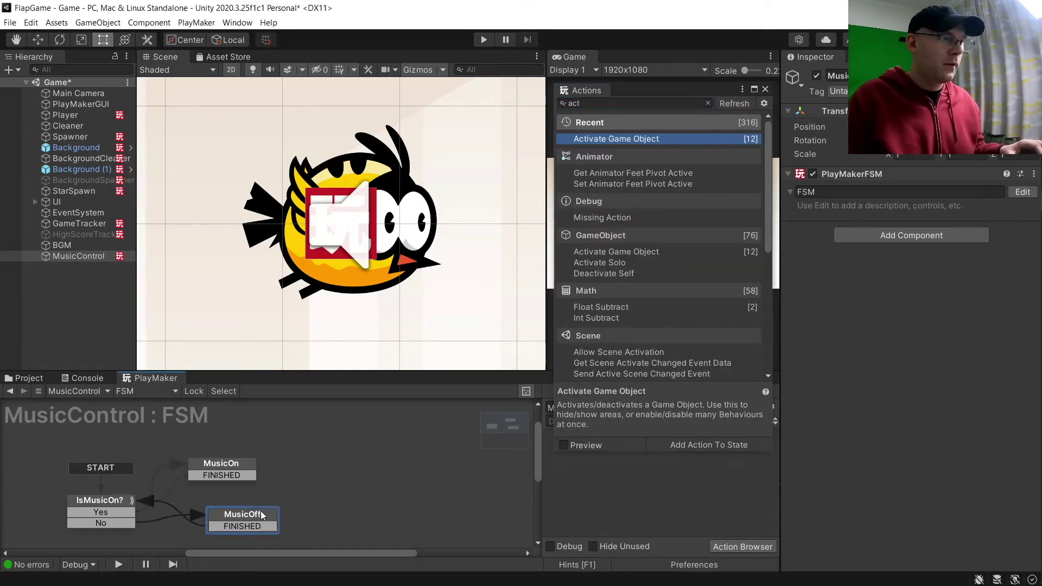
double_click(625, 139)
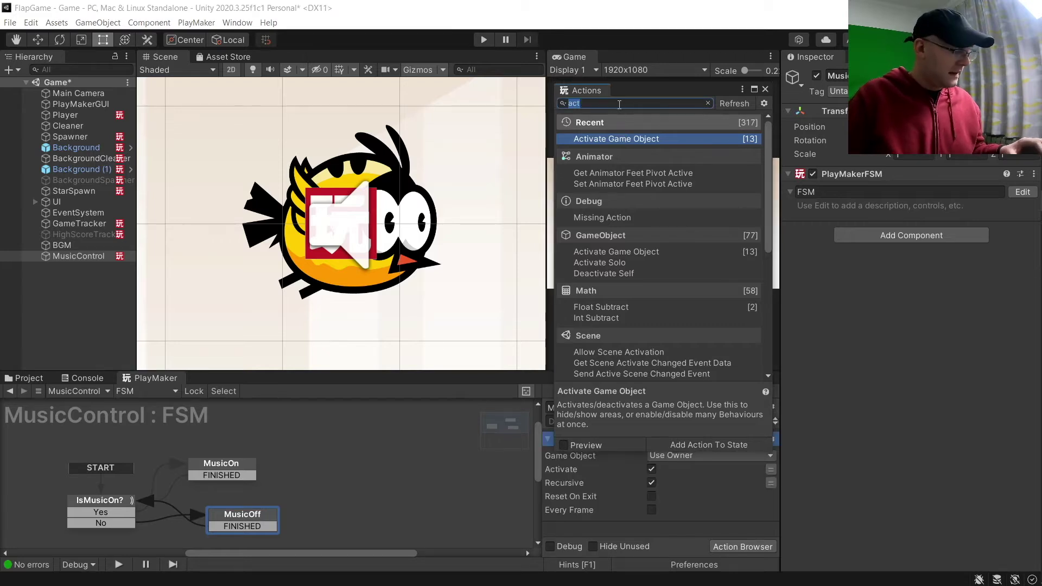
Step: Add a Next Frame Event action to both MusicOff and MusicOn, and close the action browser
text(nex)
double_click(617, 140)
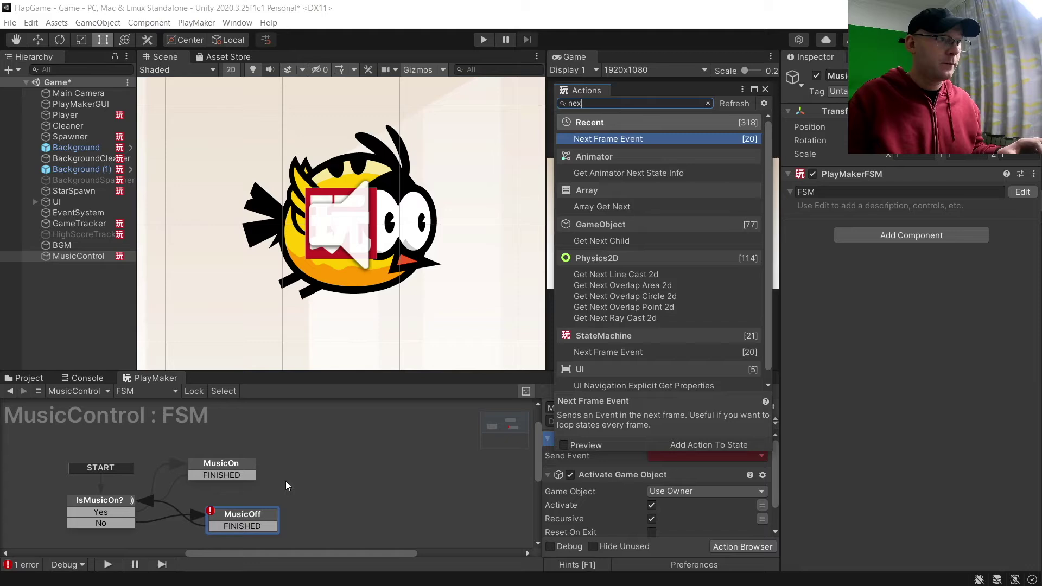
click(247, 474)
double_click(621, 140)
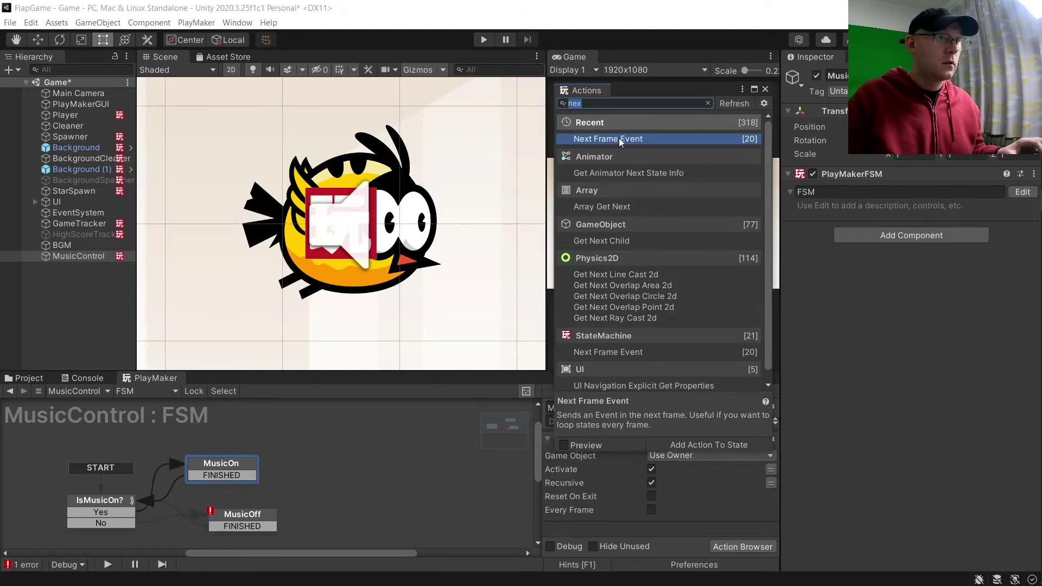
click(766, 88)
Step: In the MusicOn state, target the BGM object with Activate Game Object and have Next Frame Event send FINISHED
scroll(657, 470, up, 2)
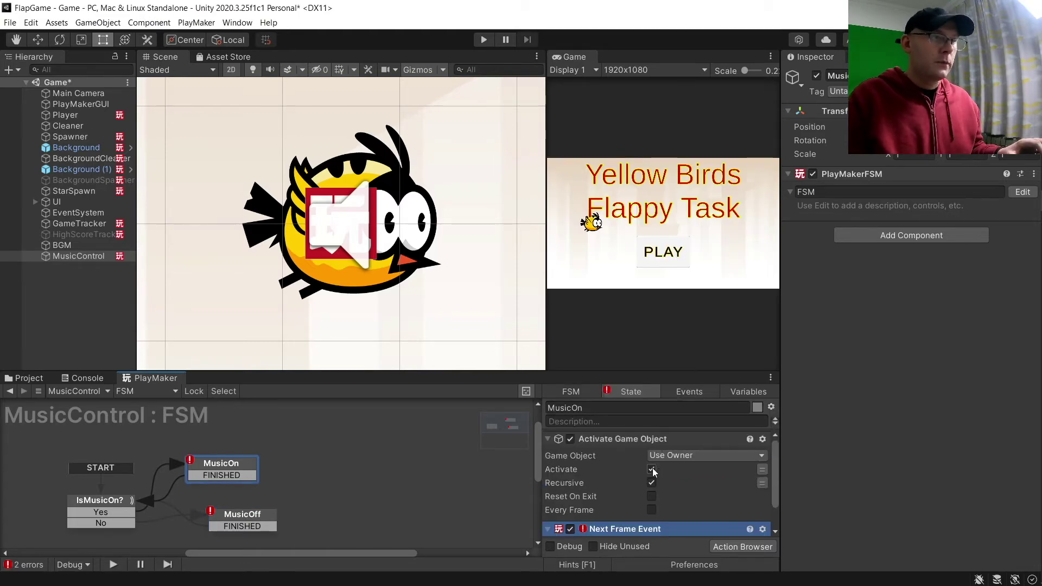
click(691, 456)
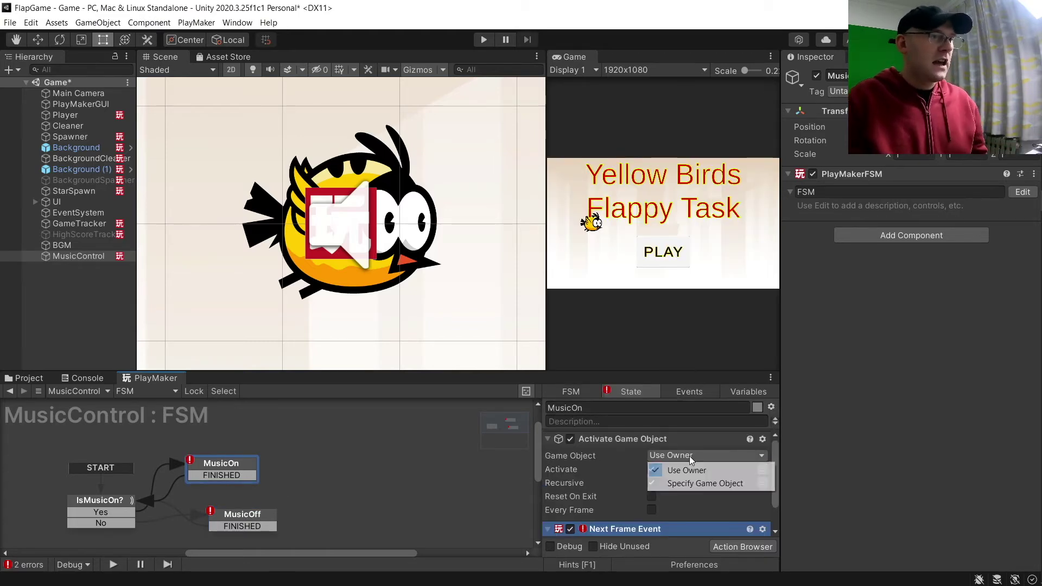
click(690, 485)
drag(60, 244, 695, 469)
click(548, 438)
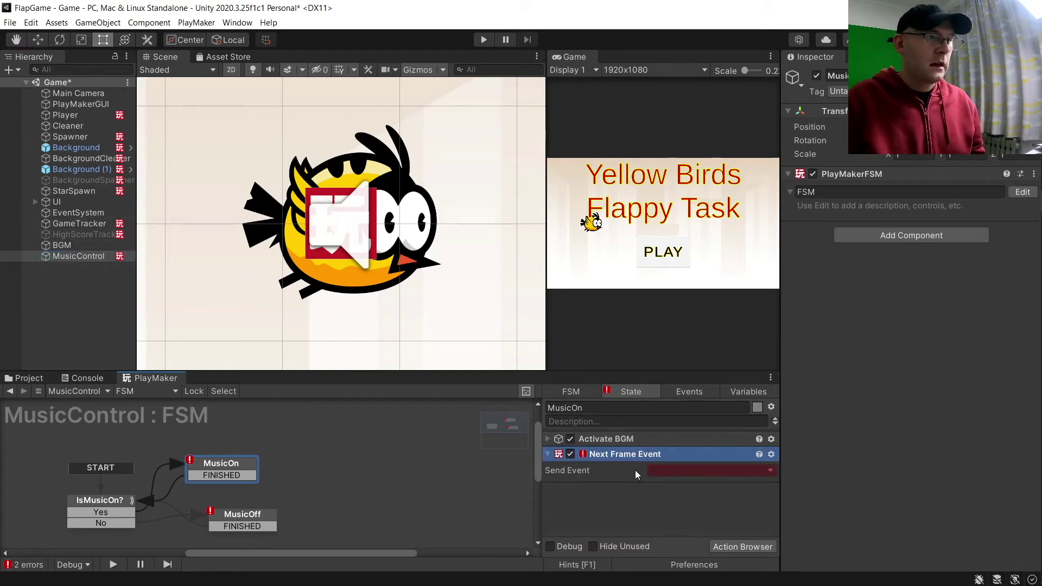
click(675, 471)
click(686, 409)
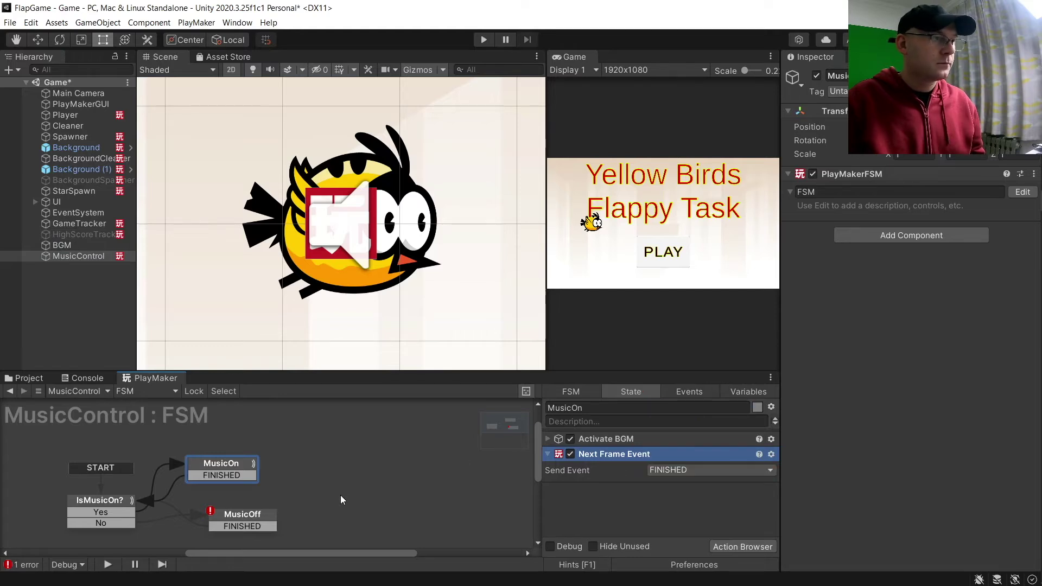
Step: In the MusicOff state, set Activate Game Object to deactivate BGM and have Next Frame Event send FINISHED
click(261, 520)
drag(607, 481, 607, 449)
click(676, 457)
click(685, 484)
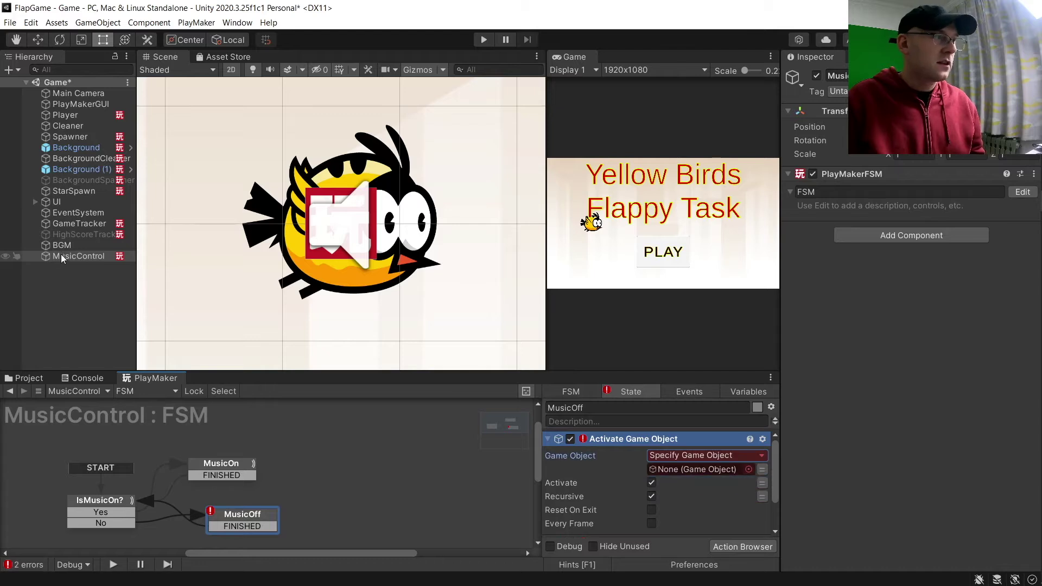
drag(61, 245, 676, 468)
click(651, 483)
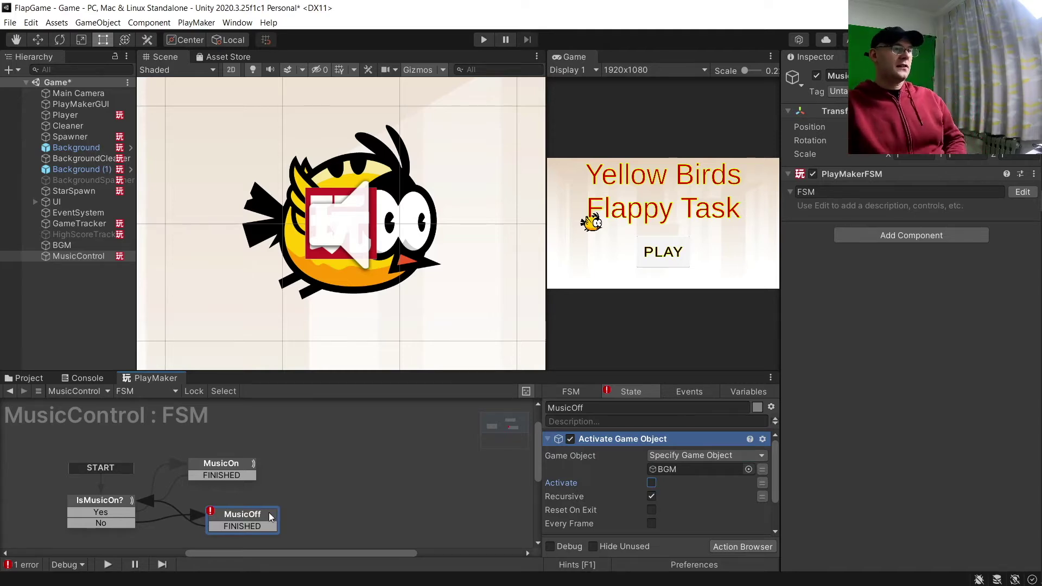
scroll(497, 505, down, 1)
click(698, 515)
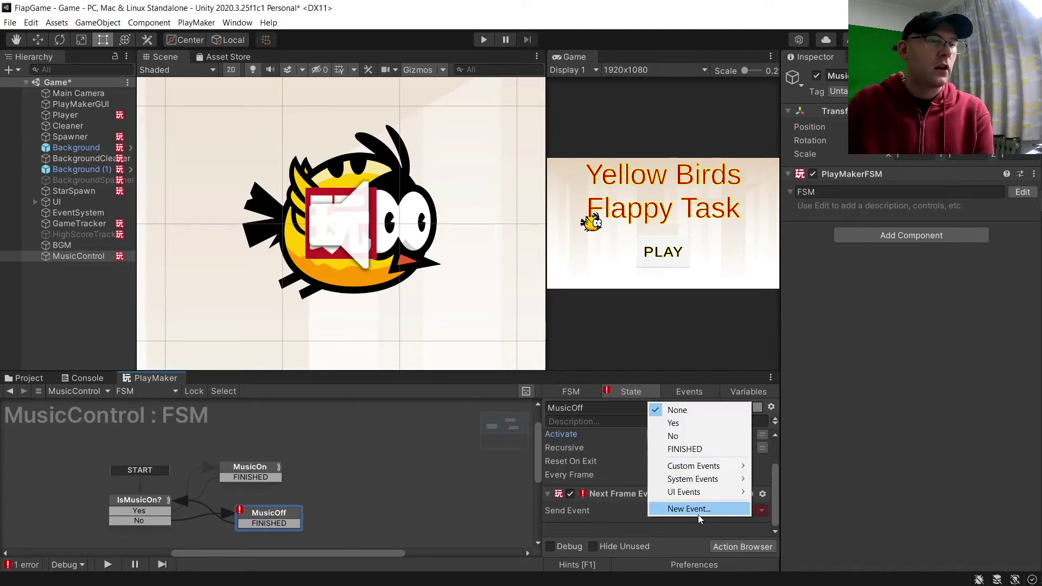
click(691, 448)
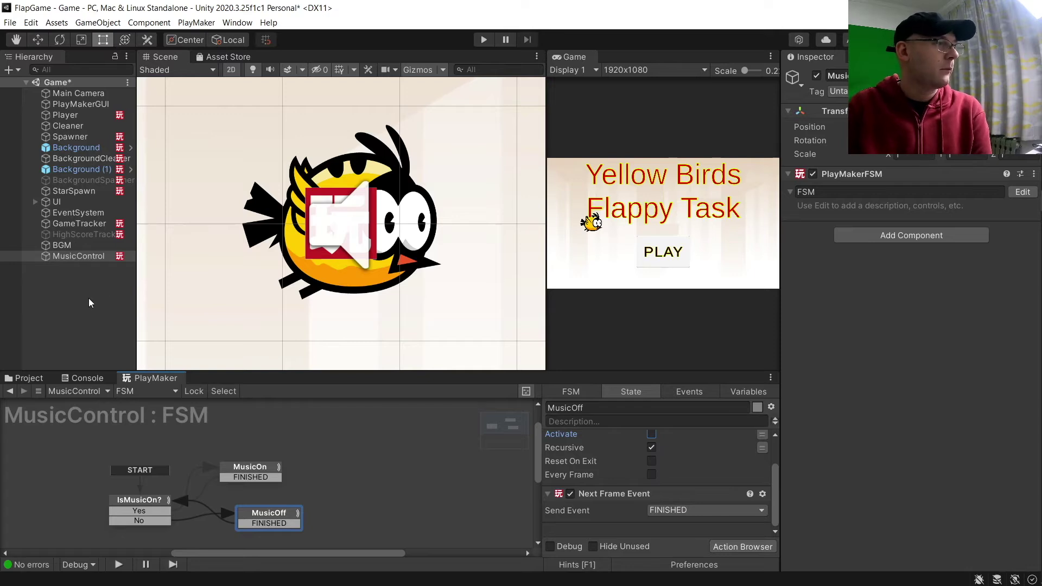
Step: Open the Fly prefab from the Prefabs folder and bring up the WaitToHitPlayer state of its PlayerHIt FSM
click(36, 378)
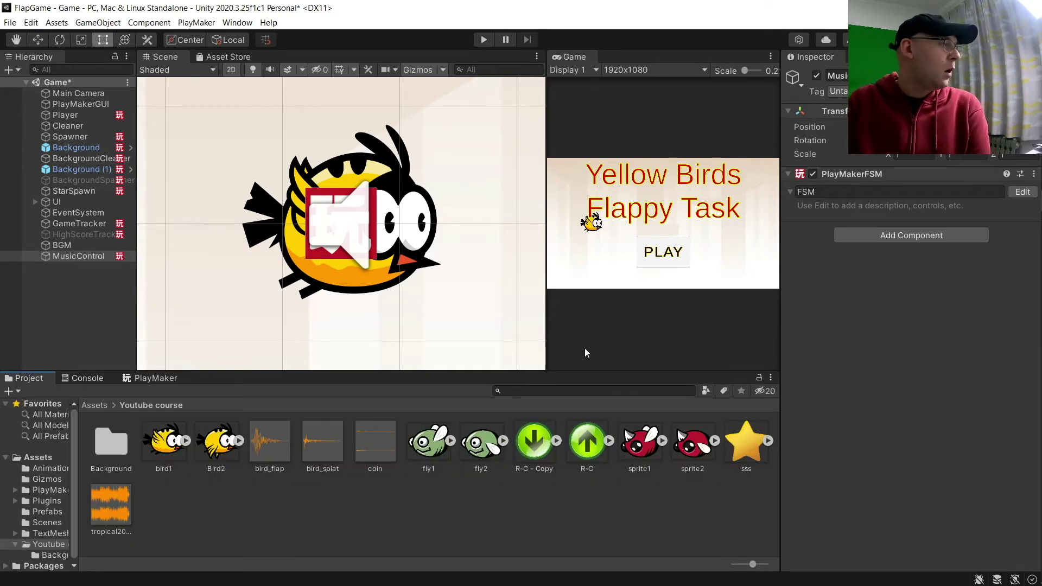
click(94, 406)
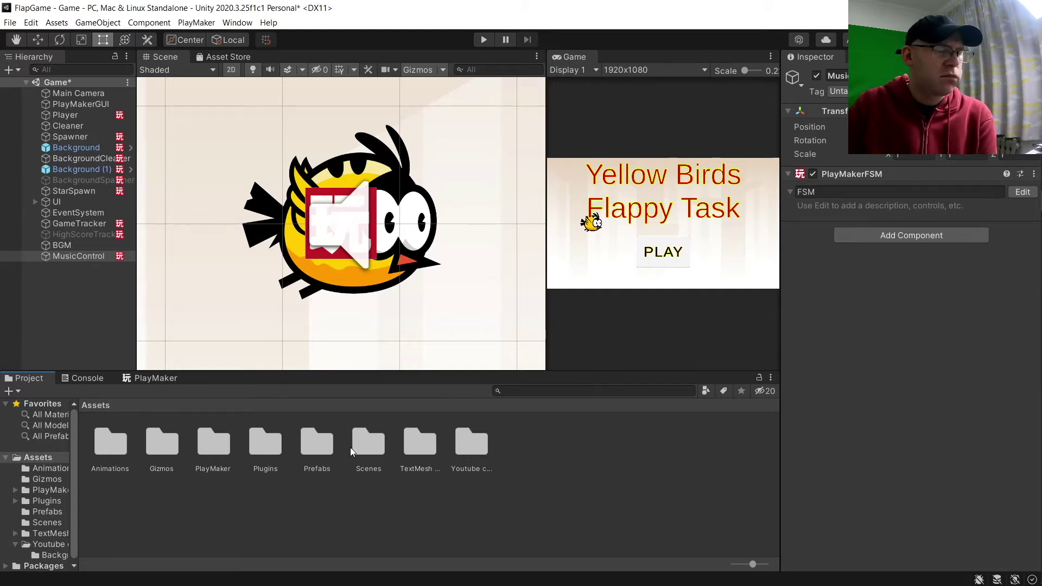
double_click(318, 447)
double_click(151, 448)
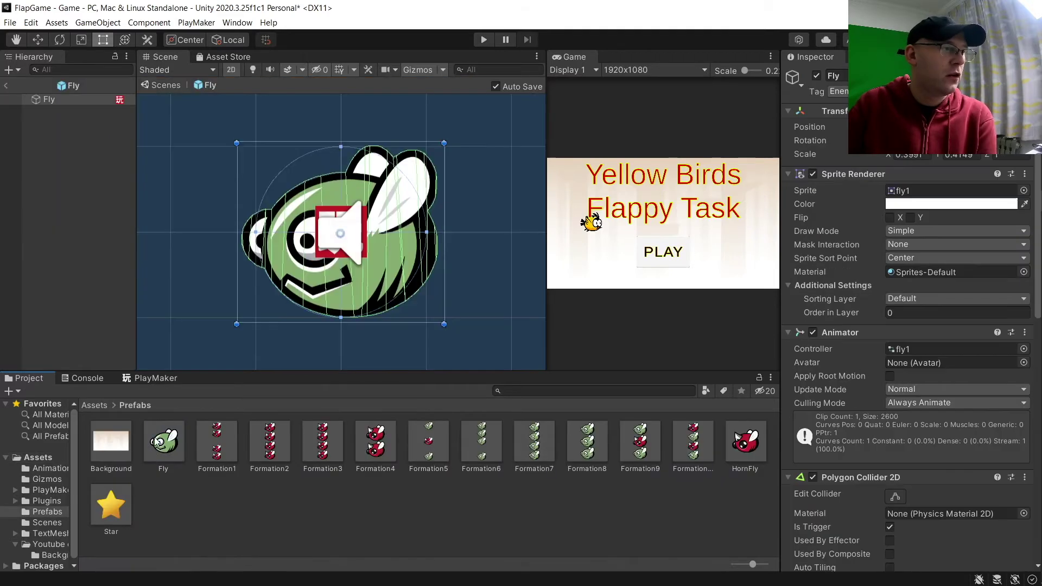
click(155, 377)
click(146, 391)
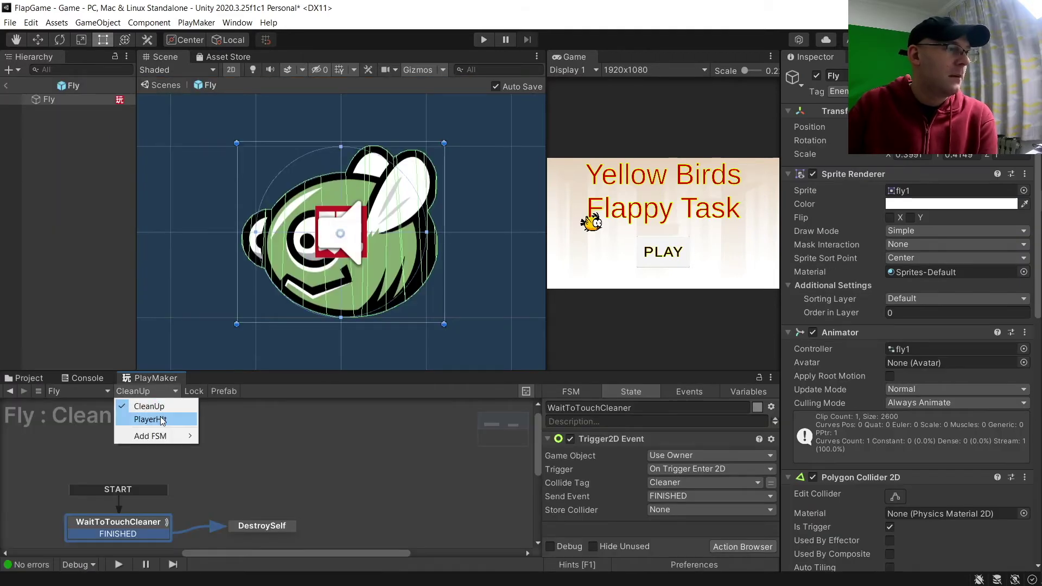
click(161, 420)
drag(200, 487, 216, 471)
click(79, 492)
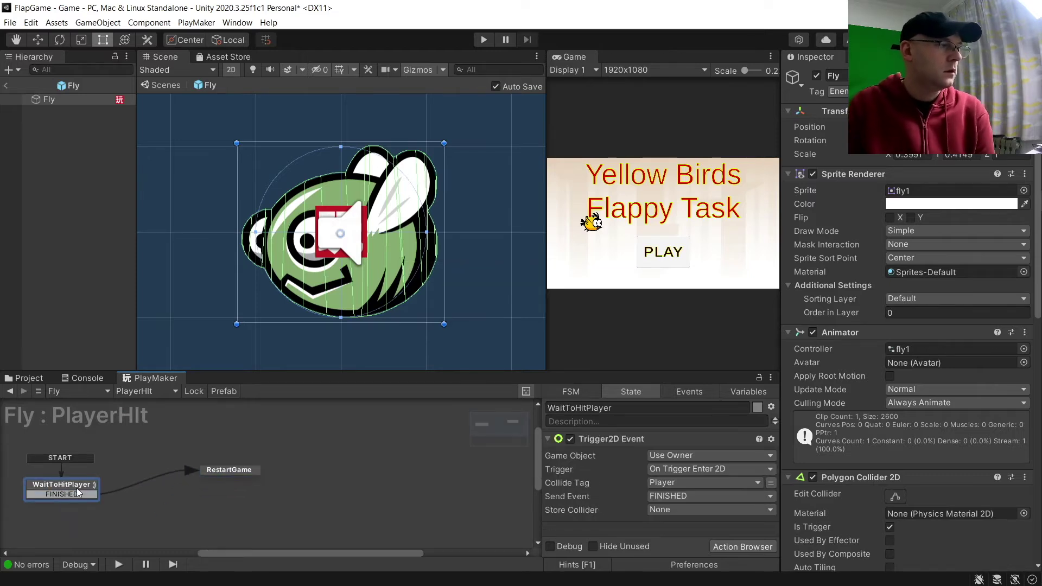
Step: Add a new state named SFXON? to the Fly's PlayerHIt FSM
right_click(153, 509)
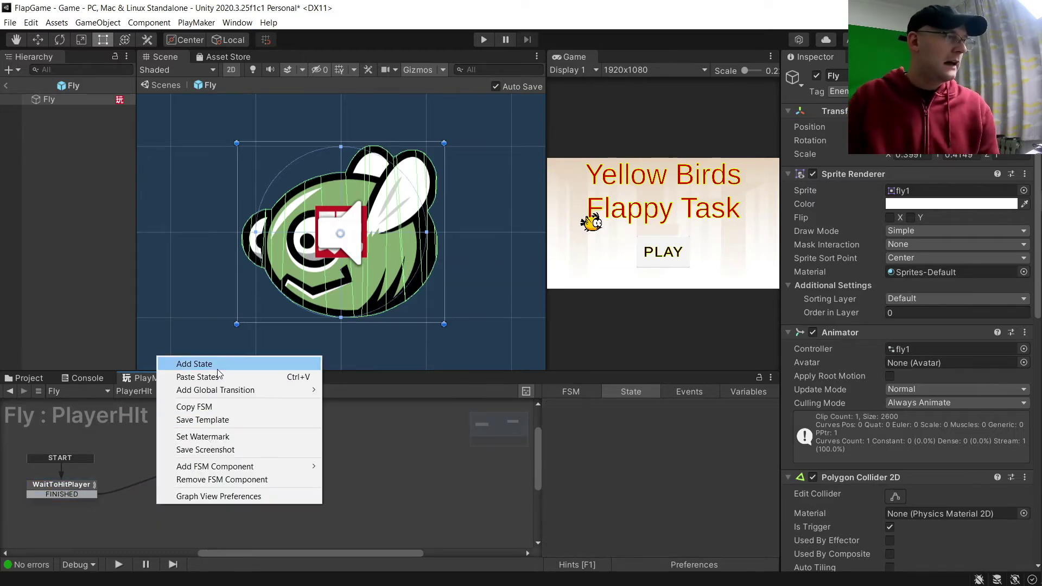
click(180, 361)
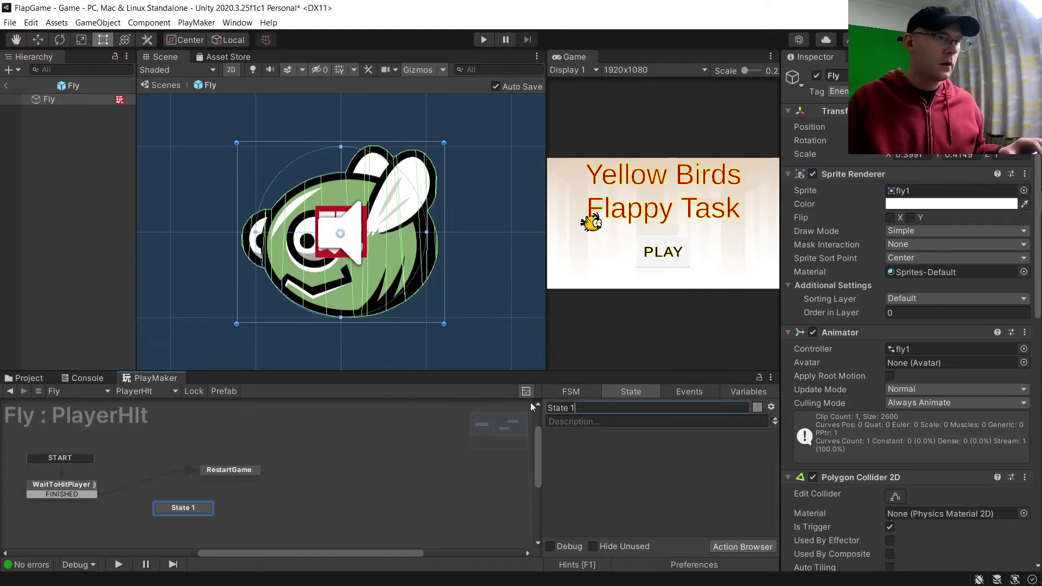
drag(531, 403, 387, 400)
text(SFXO)
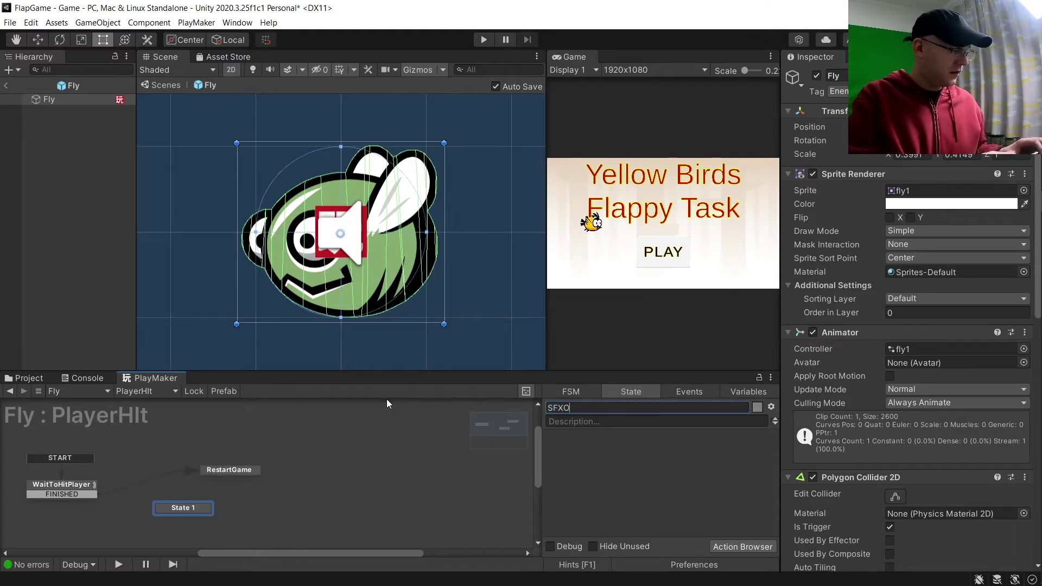
text(N?)
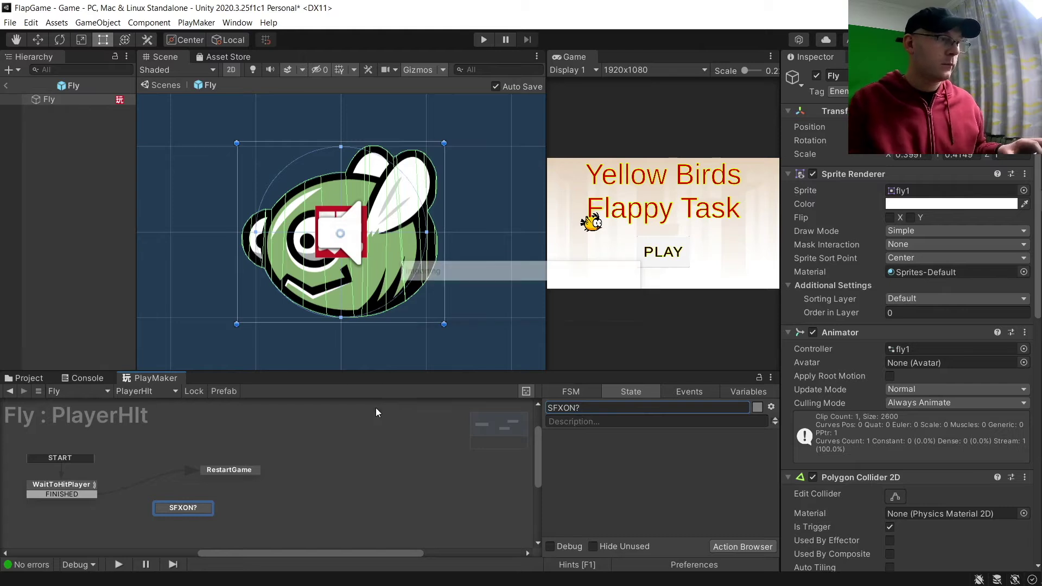
Step: Add Yes and No transitions to the SFXON? state using the existing custom events
right_click(190, 510)
mouse_move(272, 403)
mouse_move(396, 415)
click(457, 415)
right_click(197, 507)
mouse_move(283, 400)
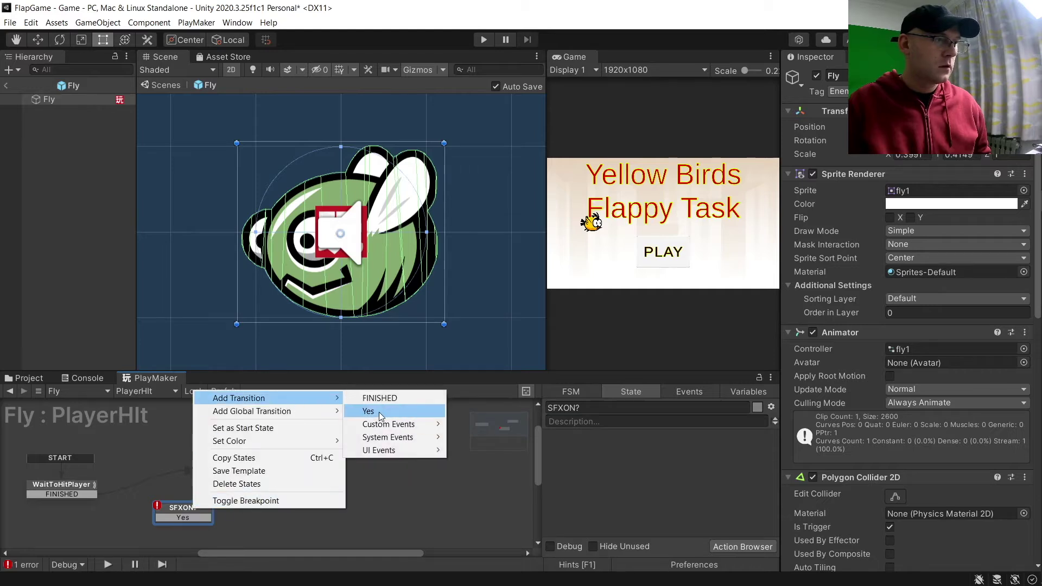
mouse_move(391, 424)
click(487, 360)
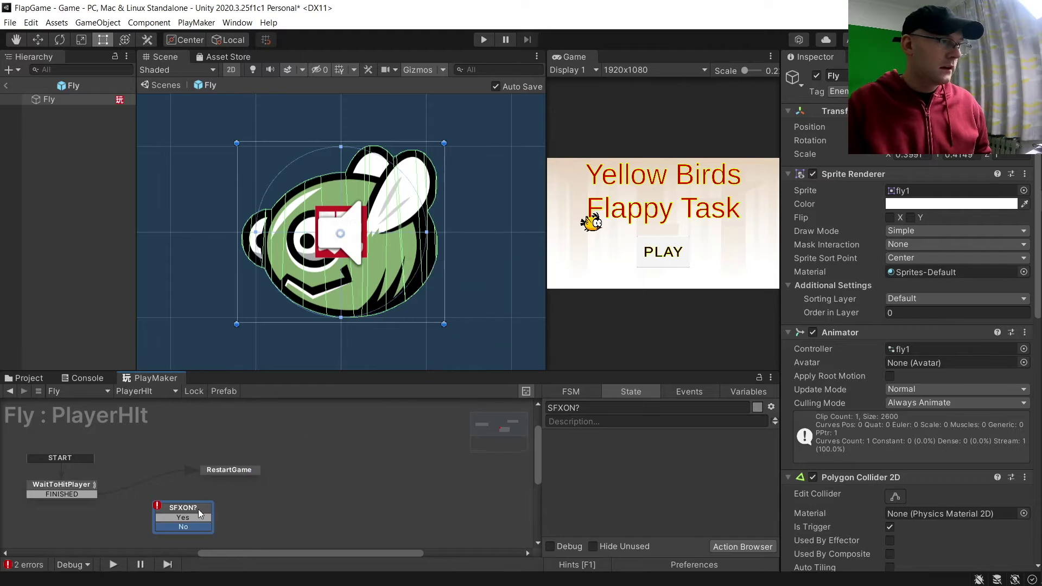
Step: Link WaitToHitPlayer's FINISHED transition to SFXON? and the Yes transition of SFXON? to RestartGame
drag(81, 494, 169, 495)
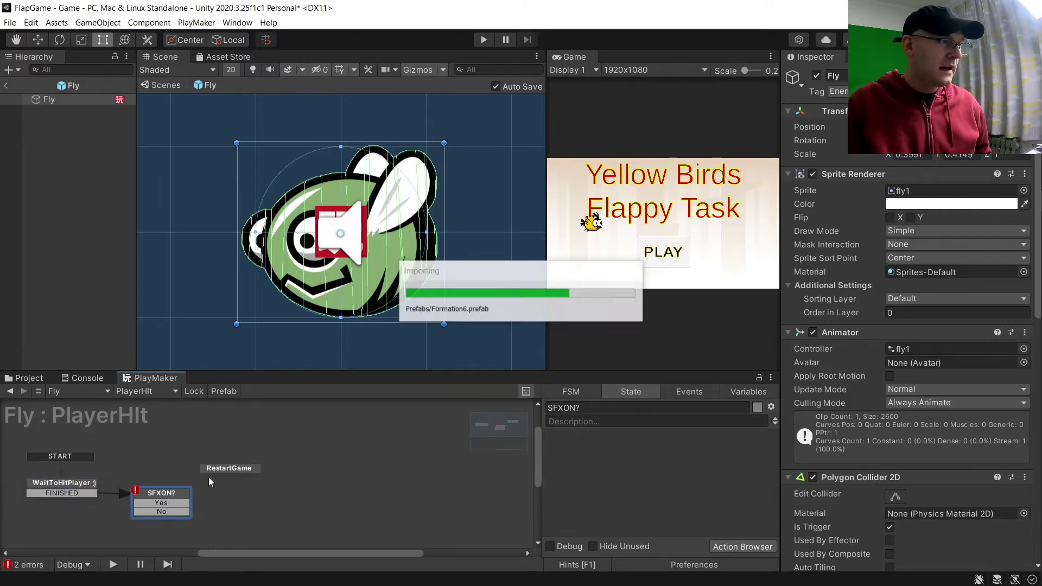
click(179, 500)
drag(183, 501, 262, 471)
Step: Duplicate the RestartGame state, place the copy below the original and link the No transition of SFXON? to it
key(ctrl+v)
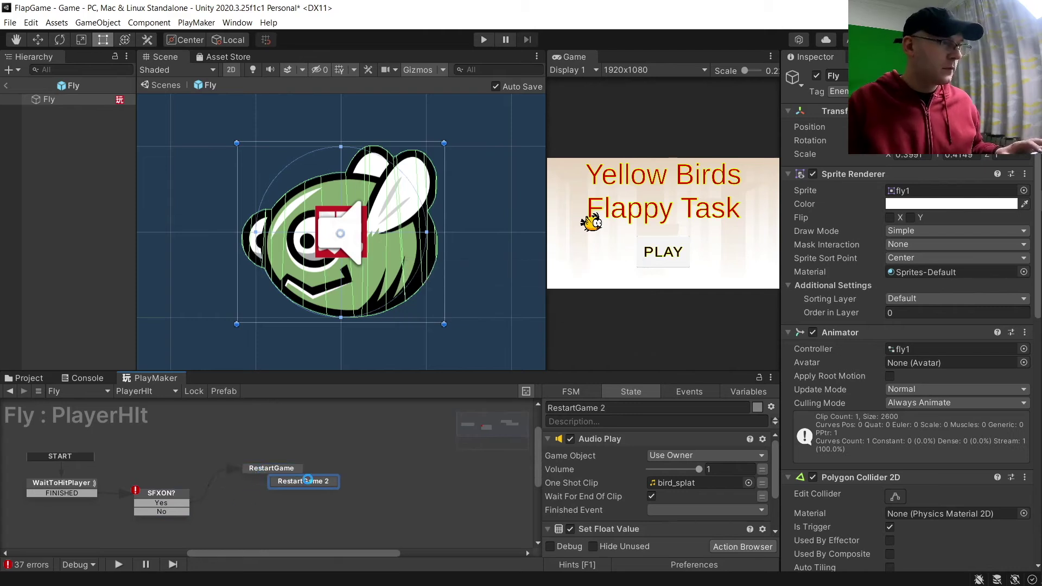
drag(306, 481, 281, 514)
drag(173, 511, 271, 513)
Step: Delete the Audio Play action from the copied RestartGame state, keeping its Set Float Value action
click(272, 513)
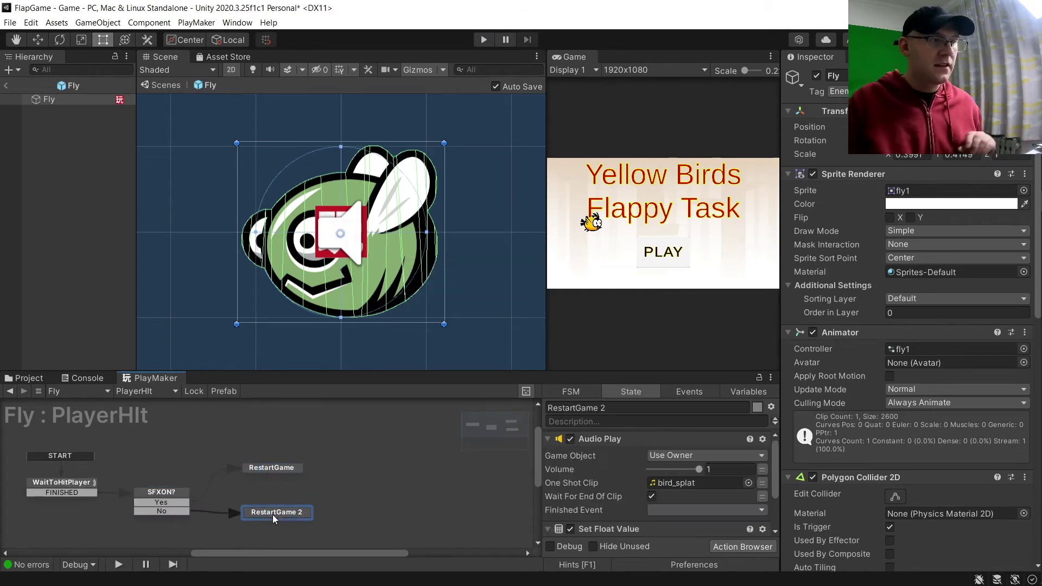
click(663, 440)
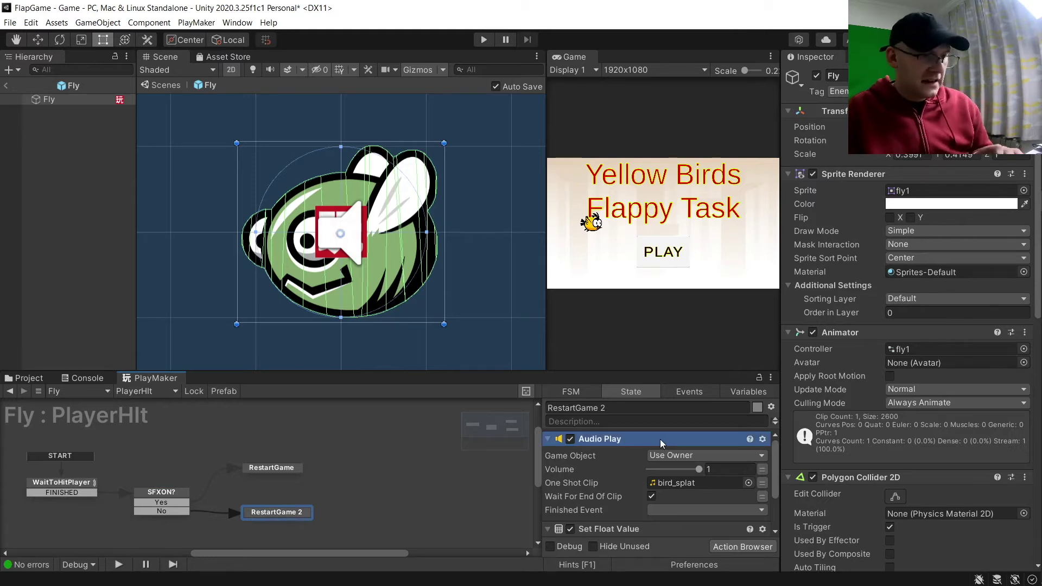
key(Delete)
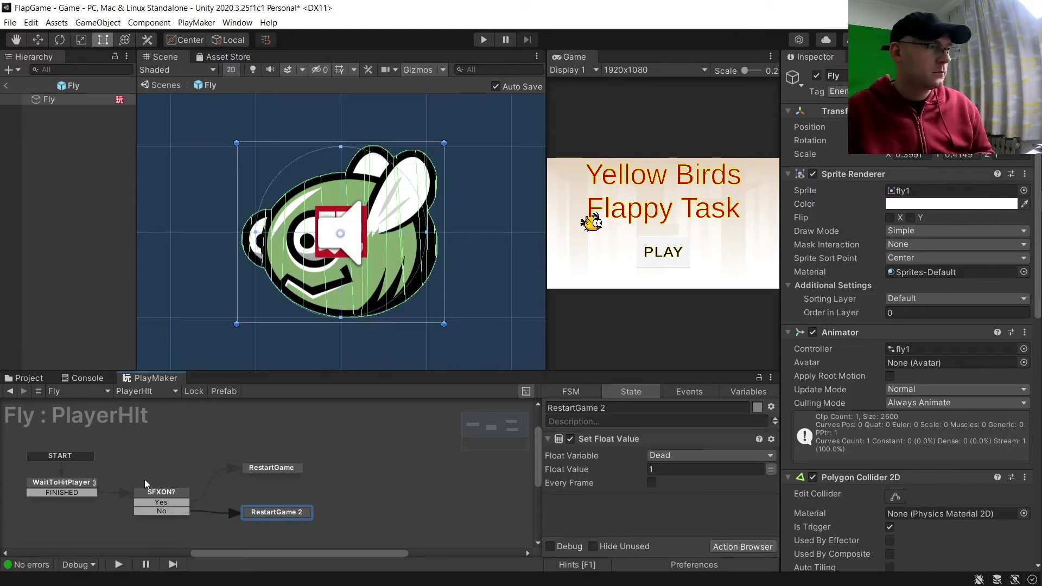
Step: Add a Bool Test action to the SFXON? state and close the action browser
click(162, 494)
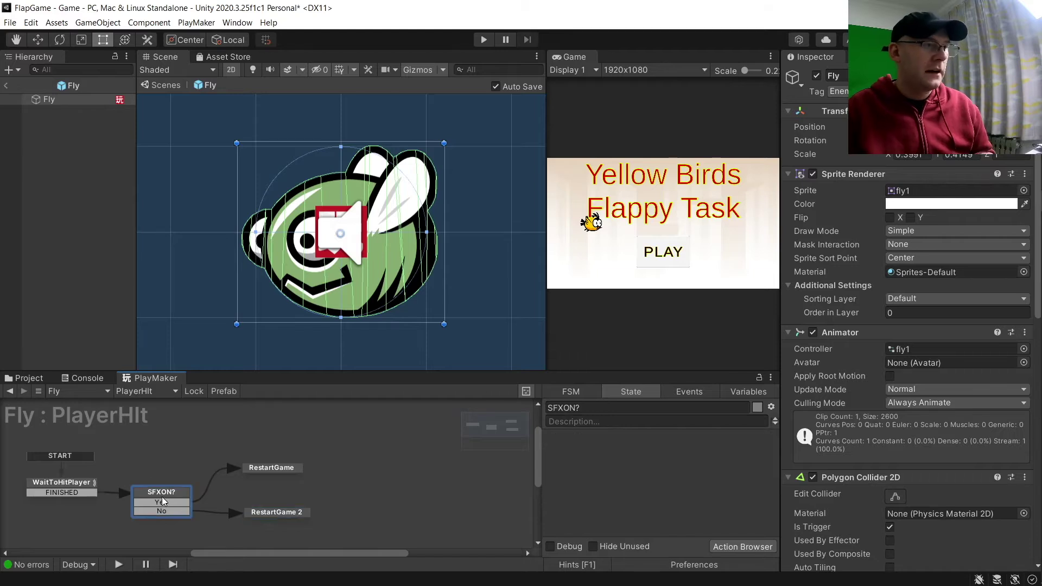
click(739, 547)
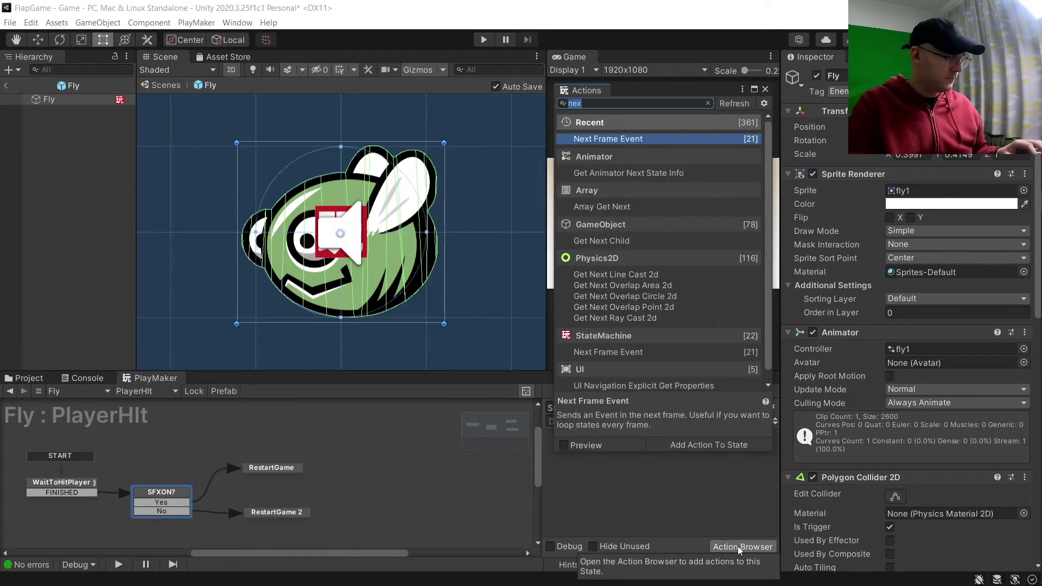
text(bool test)
key(Return)
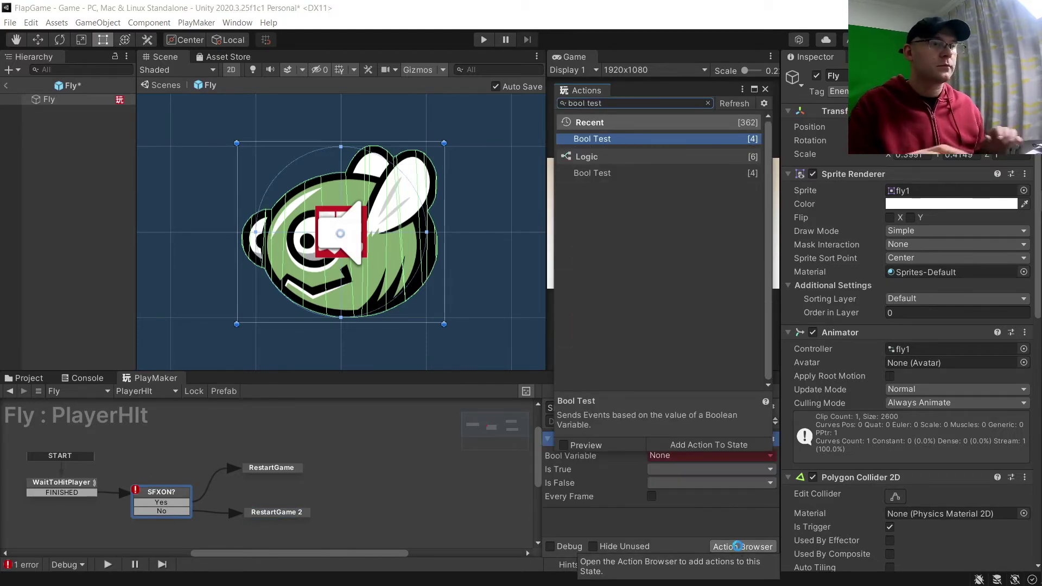
click(765, 88)
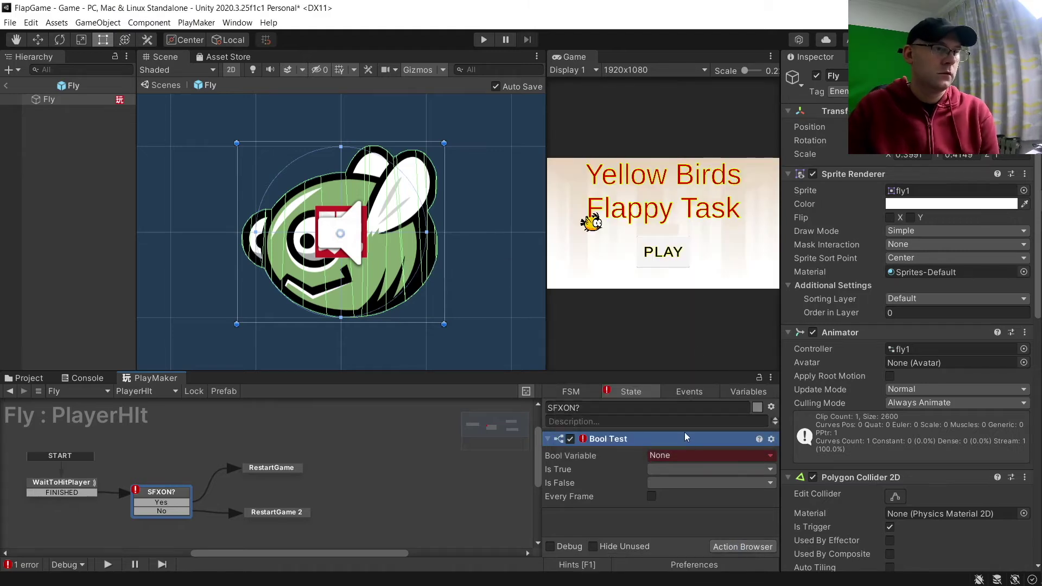
Step: Set the Bool Test to check the global SFX variable every frame, sending Yes when true and No when false
click(685, 460)
mouse_move(686, 483)
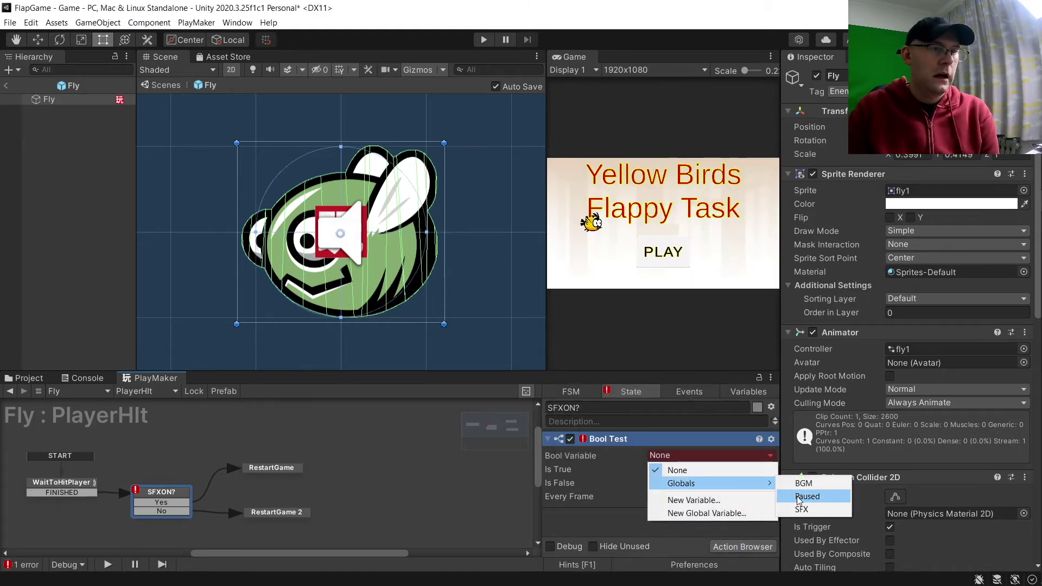
click(811, 510)
click(686, 470)
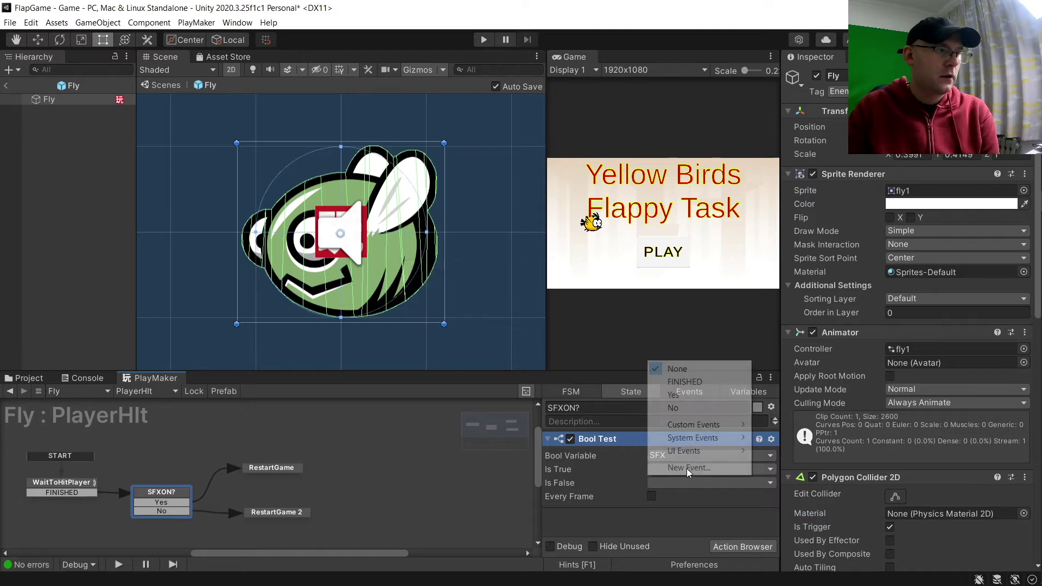
click(674, 395)
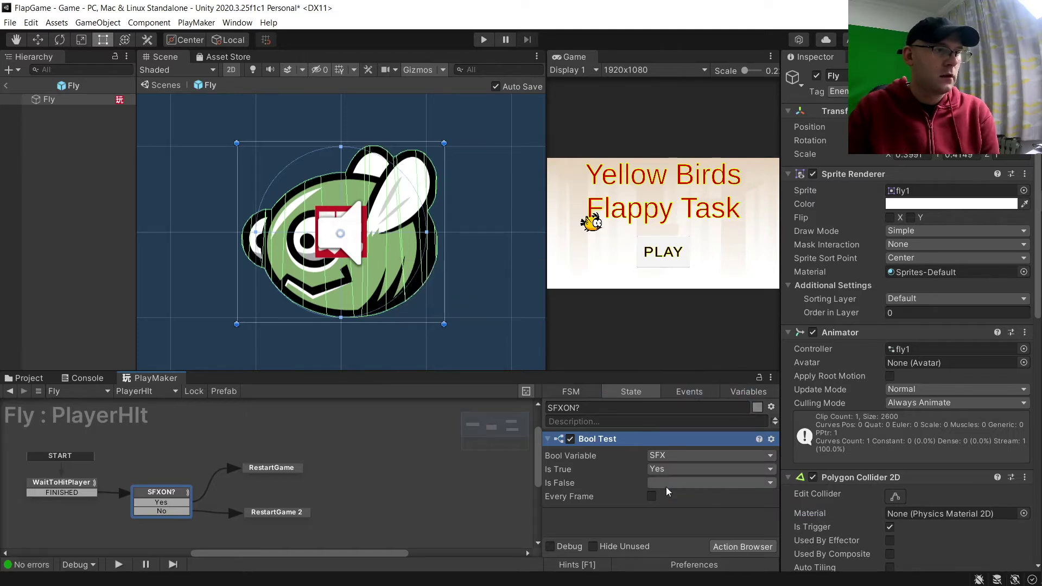
click(673, 483)
click(674, 421)
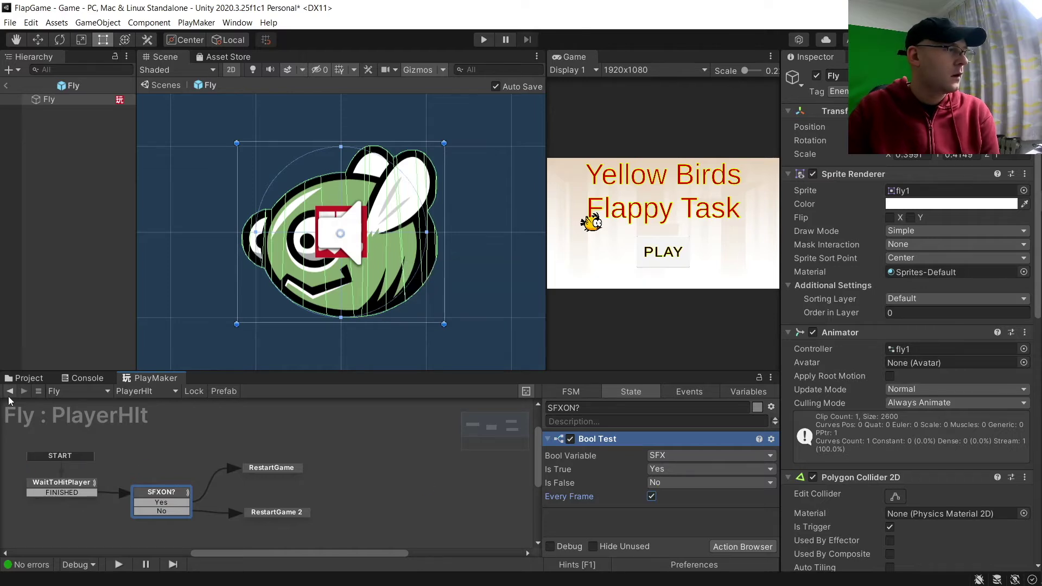
Step: Leave the Fly prefab, return to the Game scene and show the Prefabs folder again
click(9, 391)
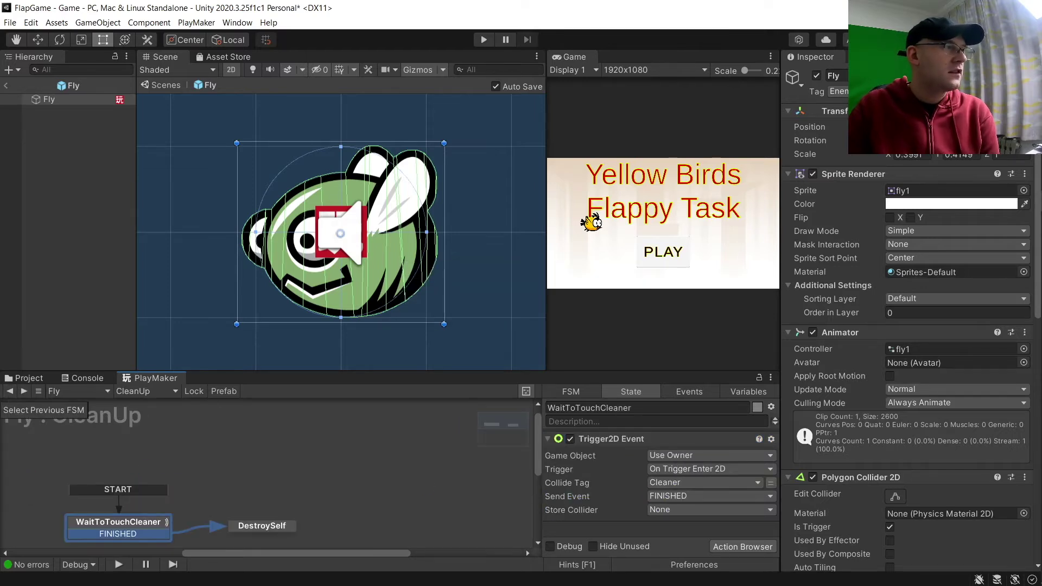
click(12, 87)
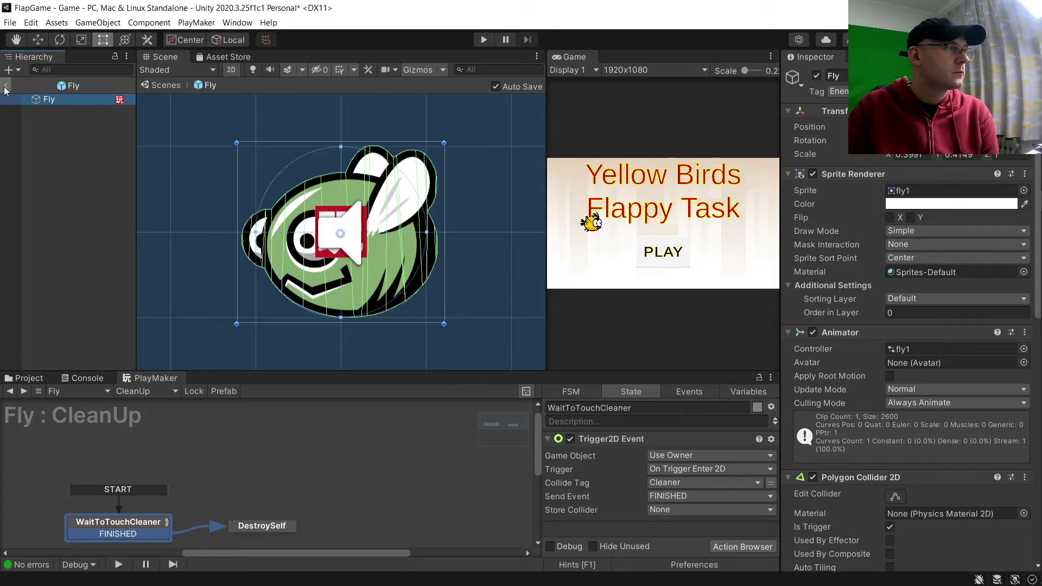
click(6, 88)
click(19, 374)
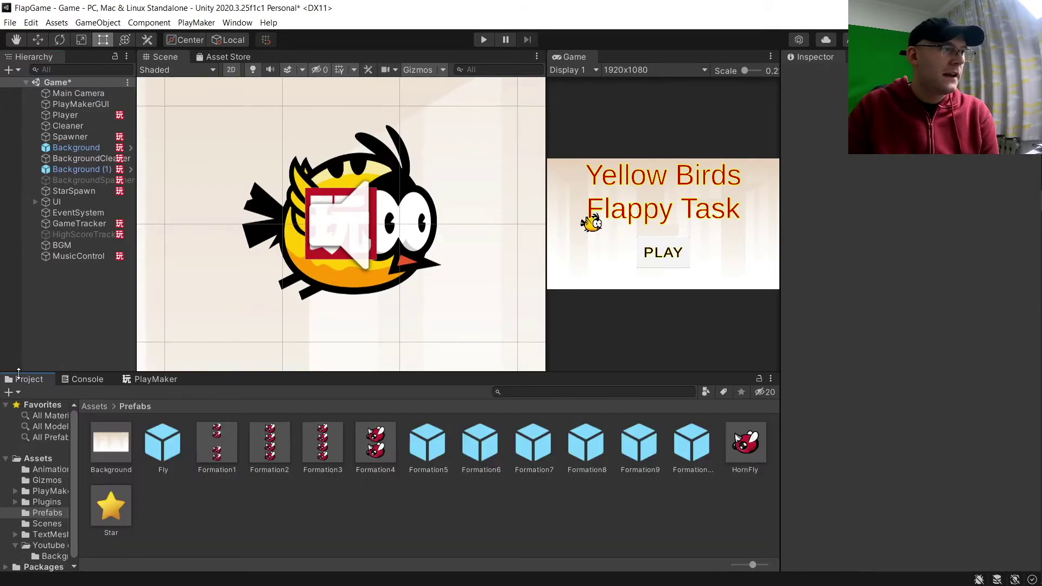
Step: Open the HornFly prefab's PlayerHIt FSM and add a new state above the existing ones
double_click(743, 438)
click(64, 112)
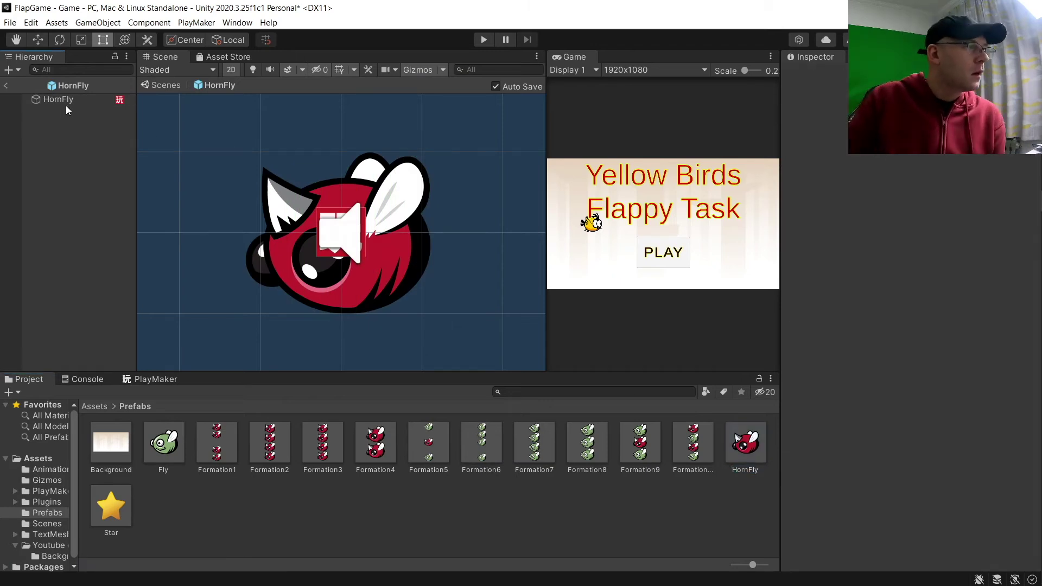
click(66, 102)
click(156, 379)
click(156, 390)
click(154, 420)
right_click(184, 463)
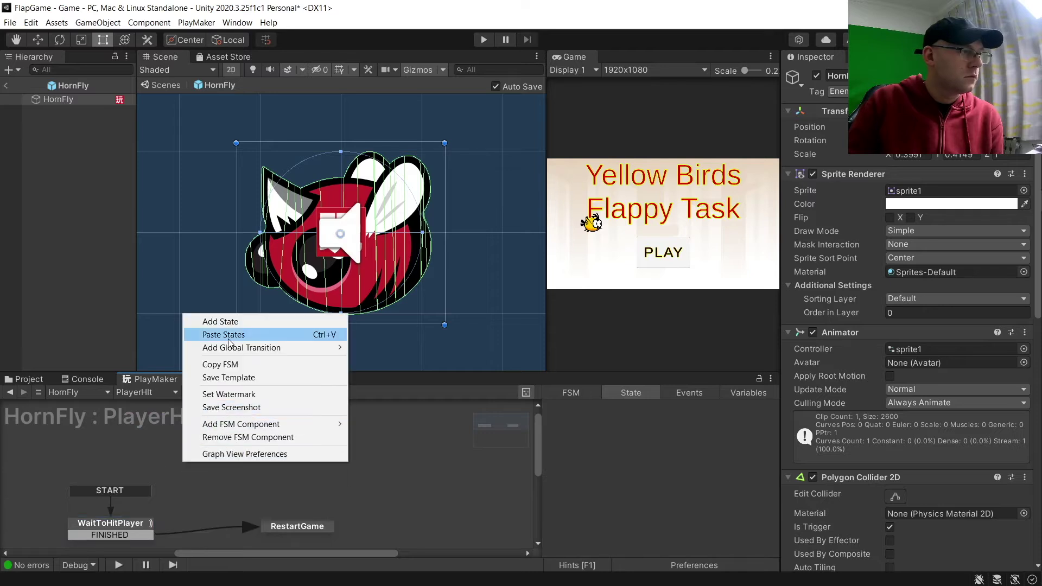
click(236, 324)
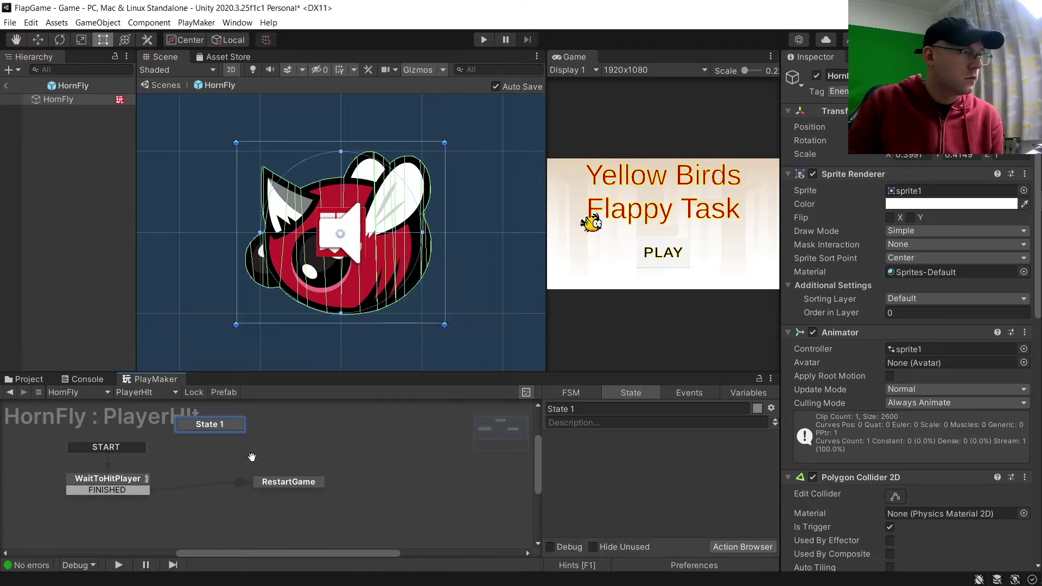
Step: Duplicate the RestartGame state, place the copy below the original and delete the copy's Audio Play action
click(282, 481)
key(ctrl+c)
key(ctrl+v)
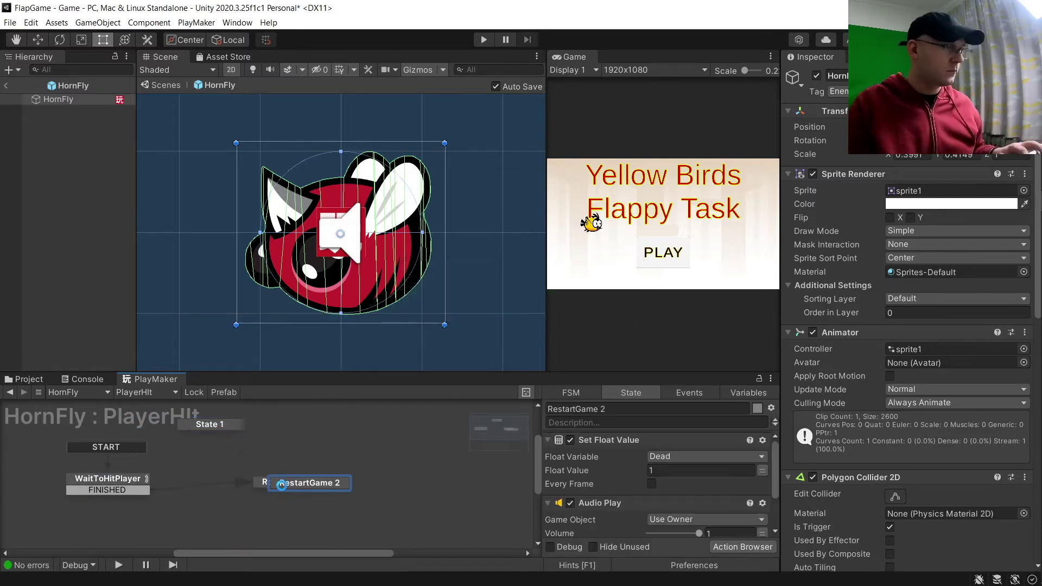
drag(324, 485, 329, 516)
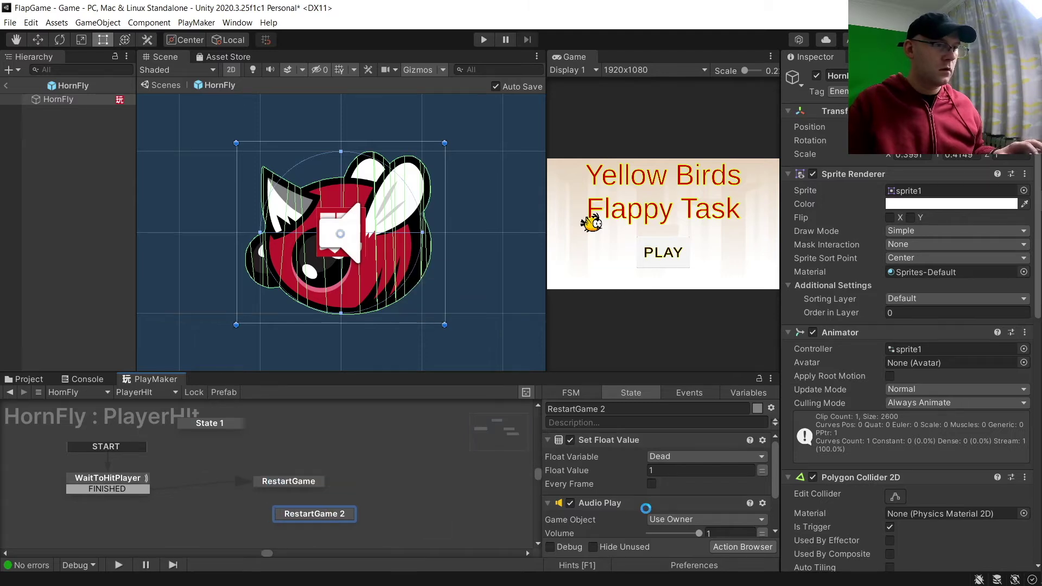
click(646, 506)
key(Delete)
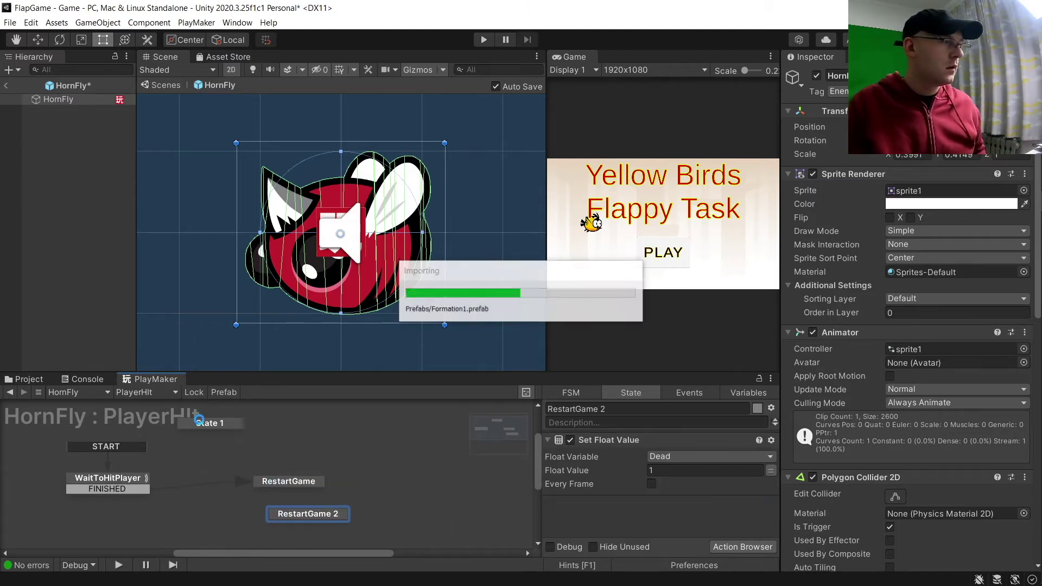
Step: Add Yes and No transitions to the new state in the PlayerHIt FSM
right_click(205, 424)
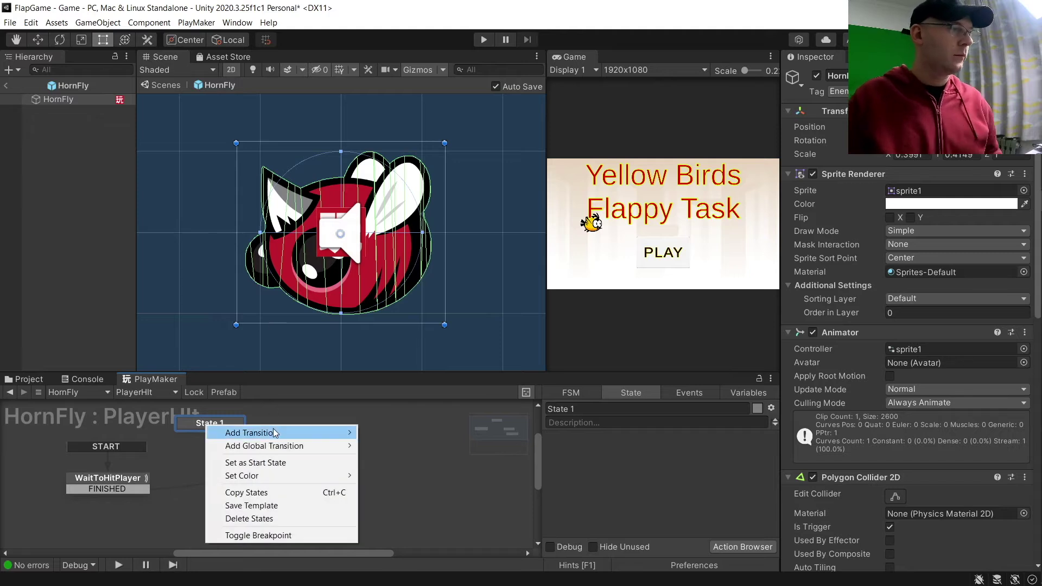
mouse_move(272, 431)
mouse_move(429, 446)
click(483, 447)
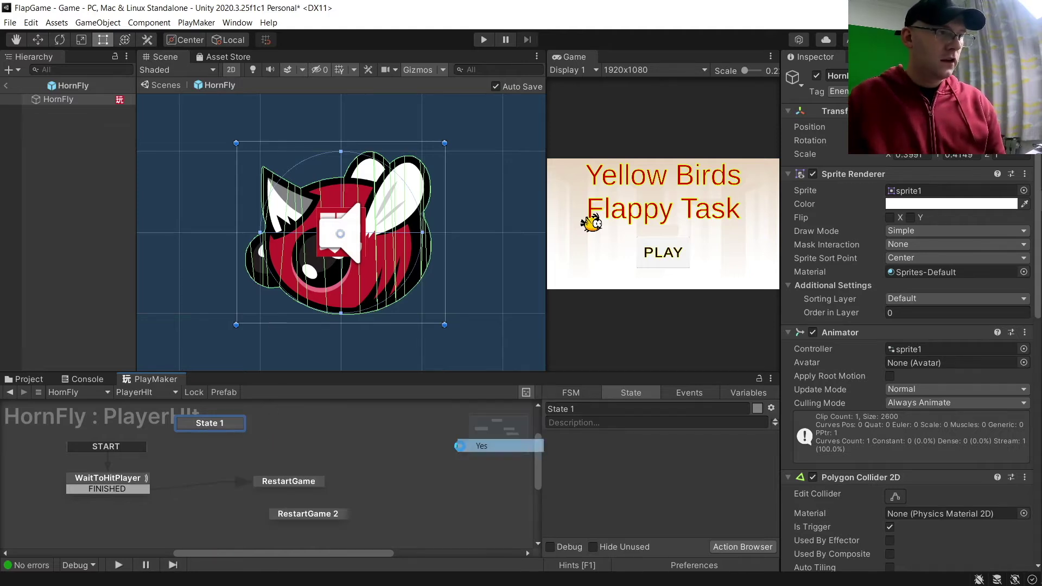
right_click(221, 425)
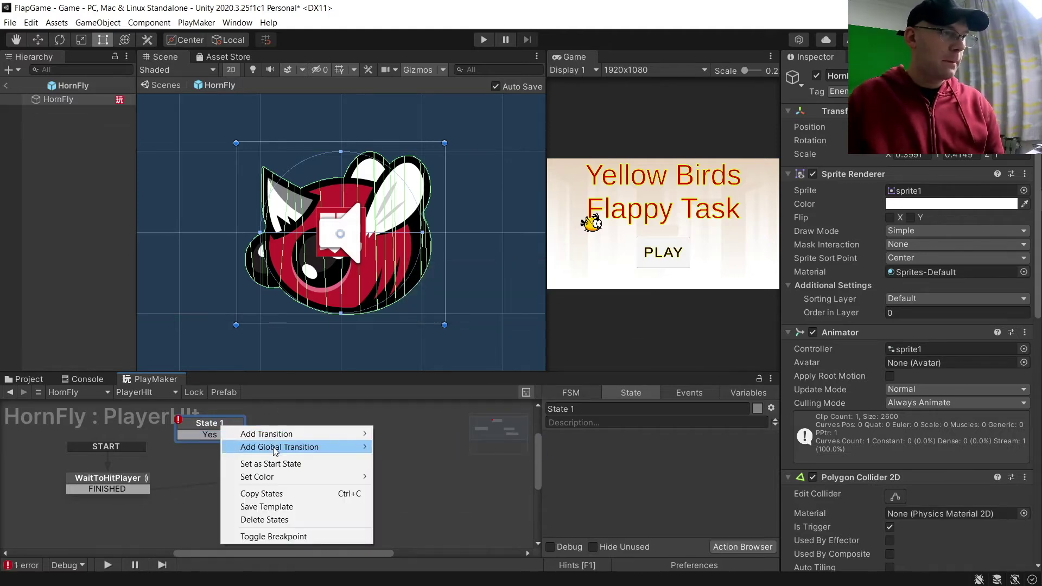
mouse_move(297, 434)
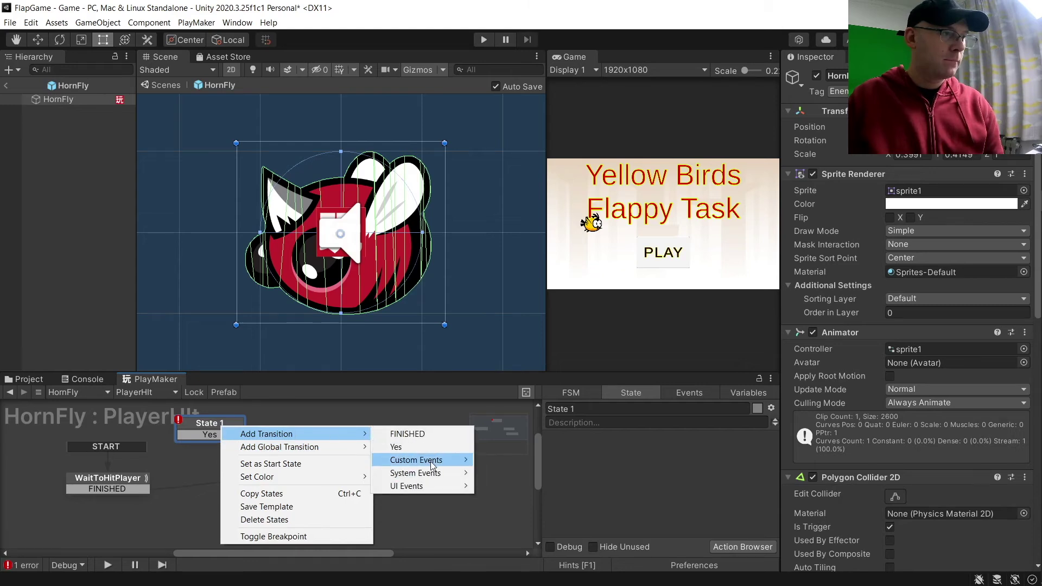
mouse_move(434, 460)
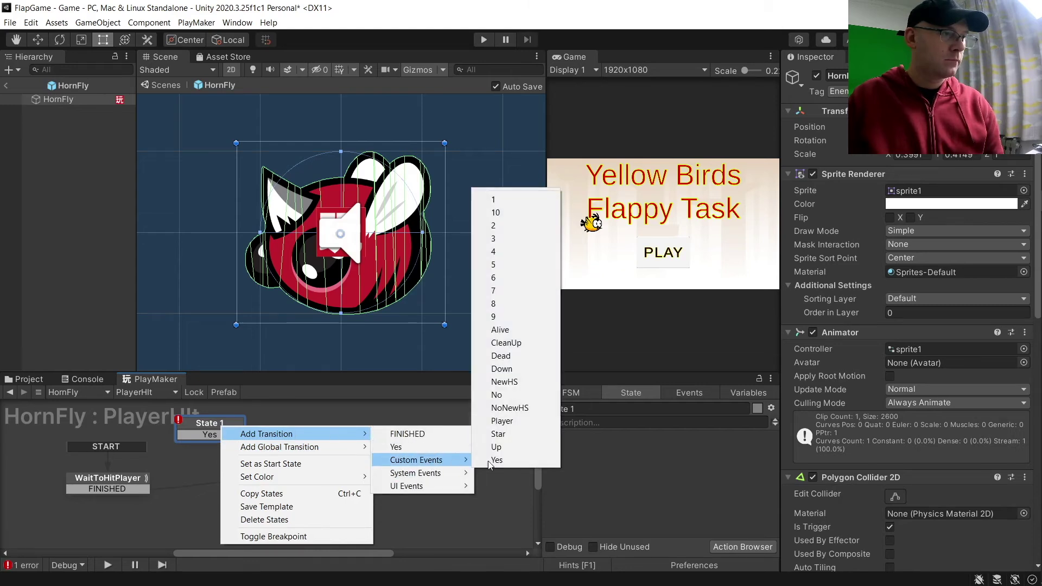
click(497, 395)
Step: Link WaitToHitPlayer's FINISHED to State 1, Yes to RestartGame and No to RestartGame 2, placing State 1 between them
drag(142, 489, 272, 478)
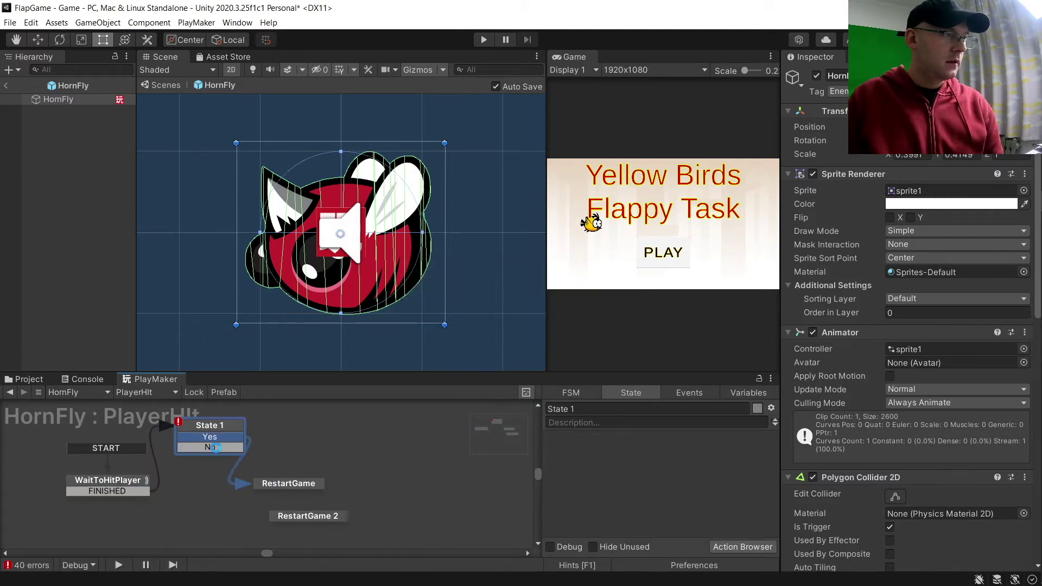
drag(216, 447, 281, 515)
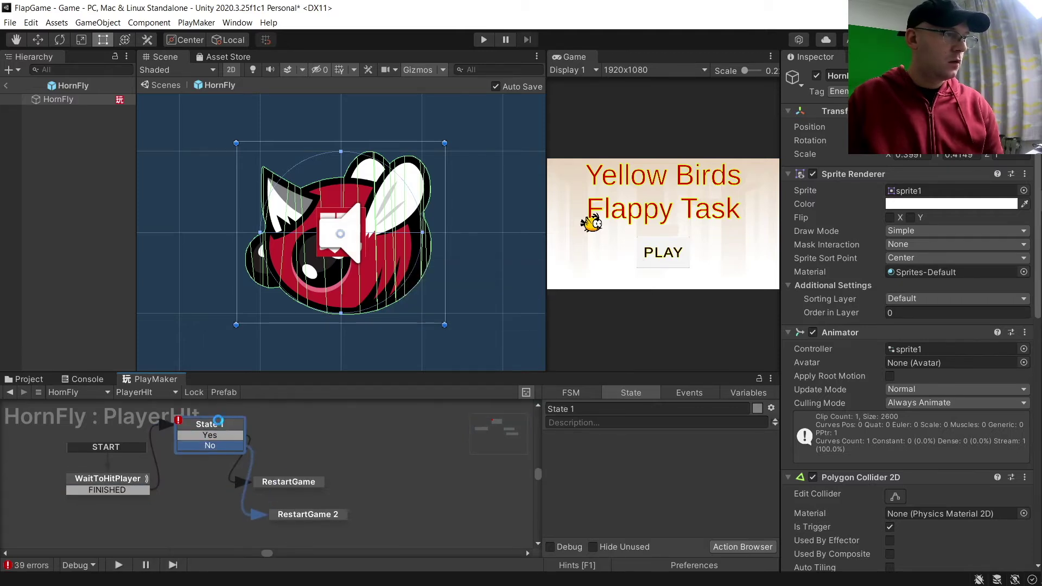
drag(219, 422, 207, 468)
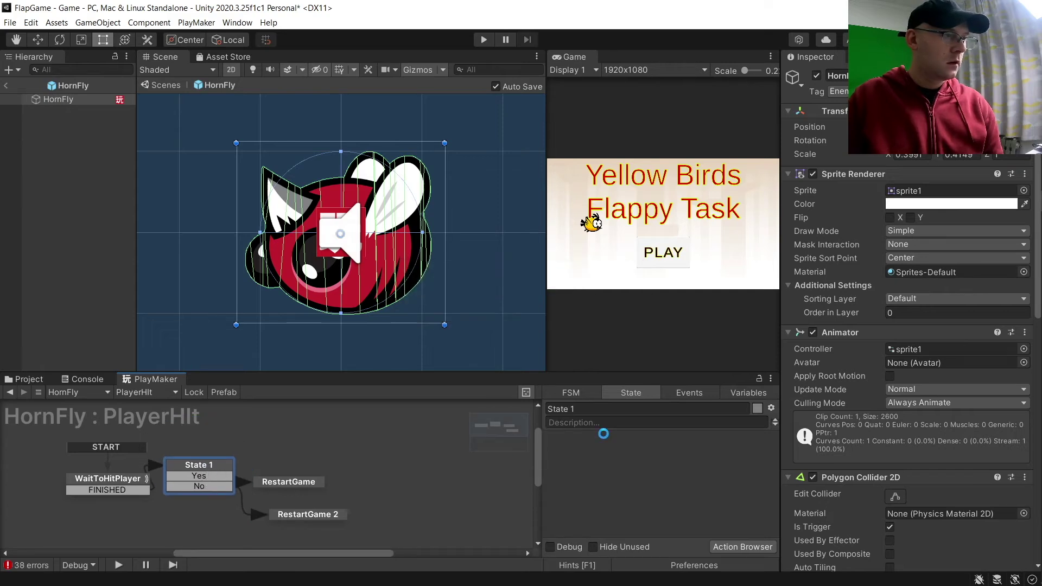
Step: Rename State 1 to IsSFXOn?
text(IS)
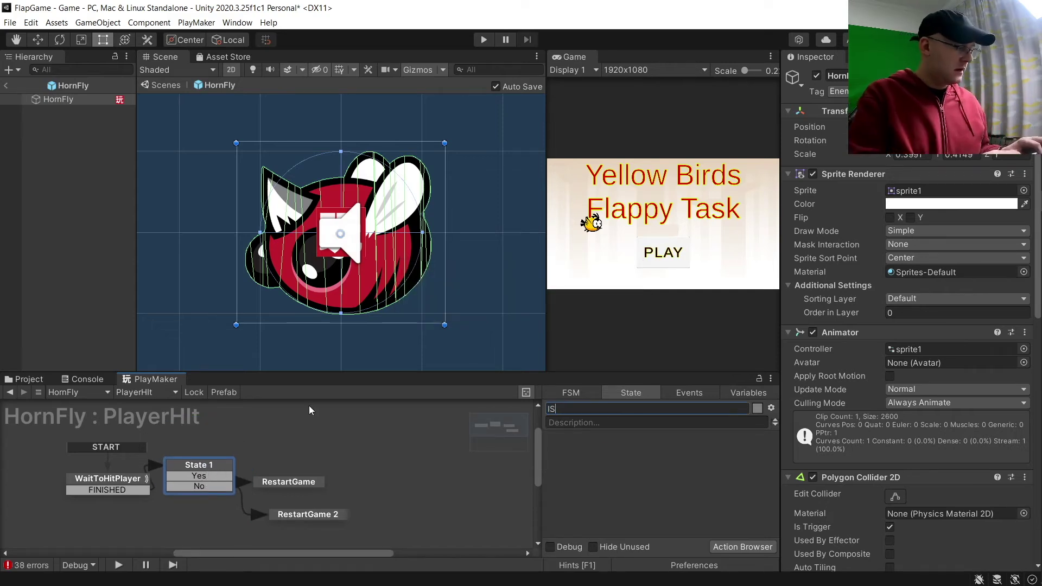
text(SFXOn)
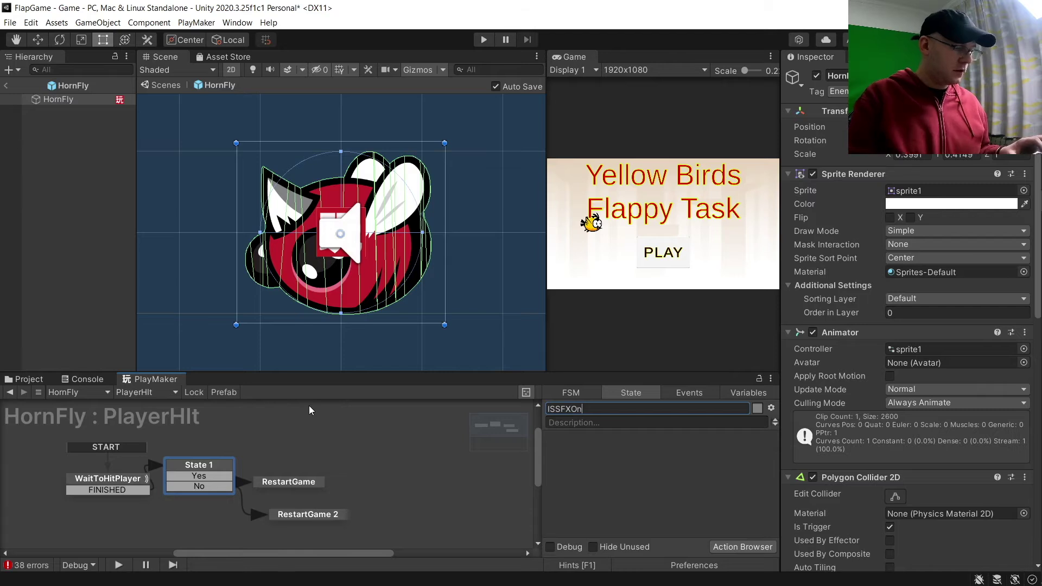
text(?)
key(Return)
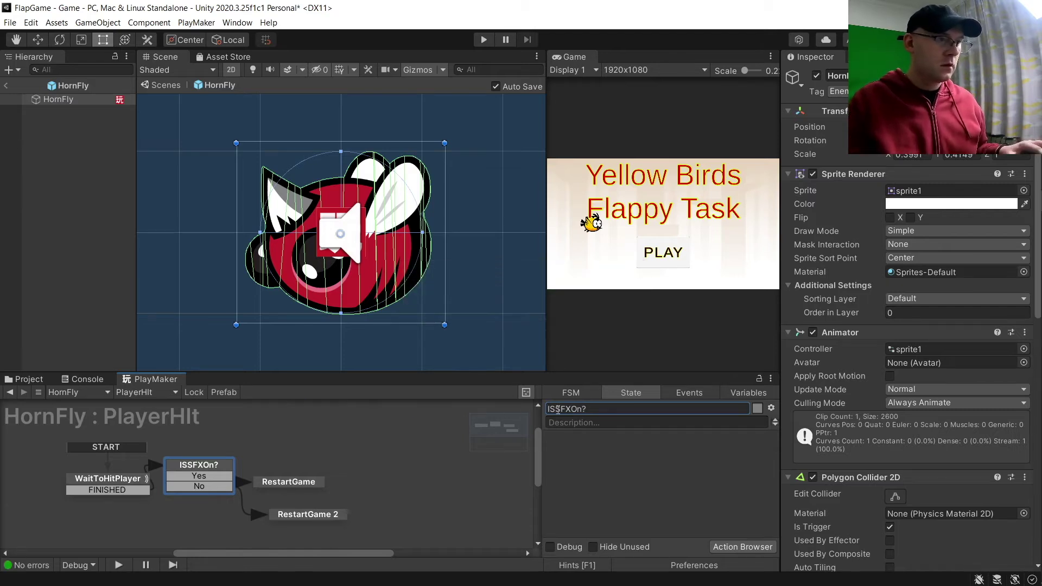
key(BackSpace)
text(s)
key(Return)
Step: Add a Bool Test to IsSFXOn? that checks the global SFX variable every frame, sending Yes when true and No when false
click(739, 551)
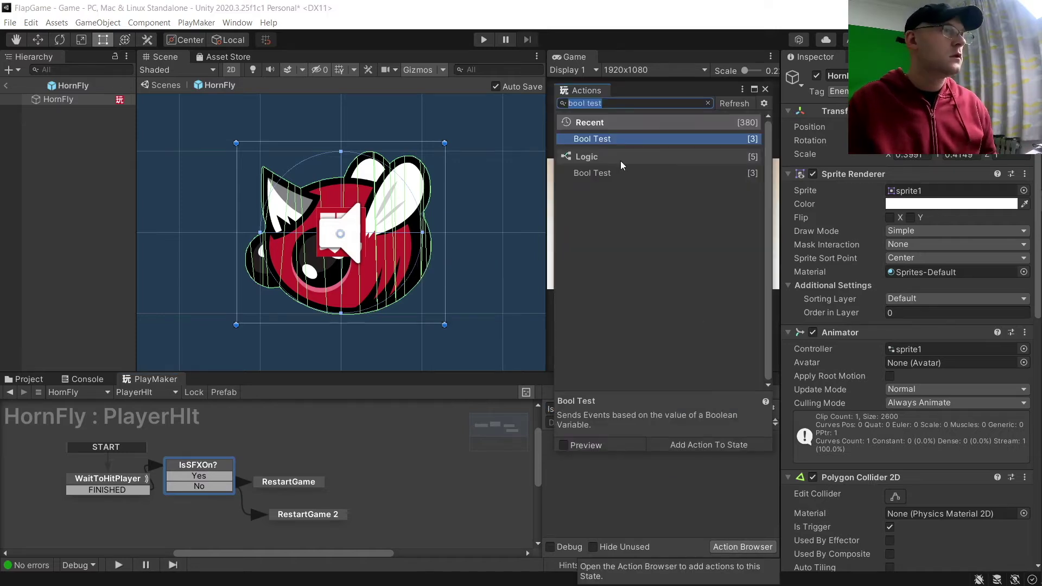
double_click(607, 140)
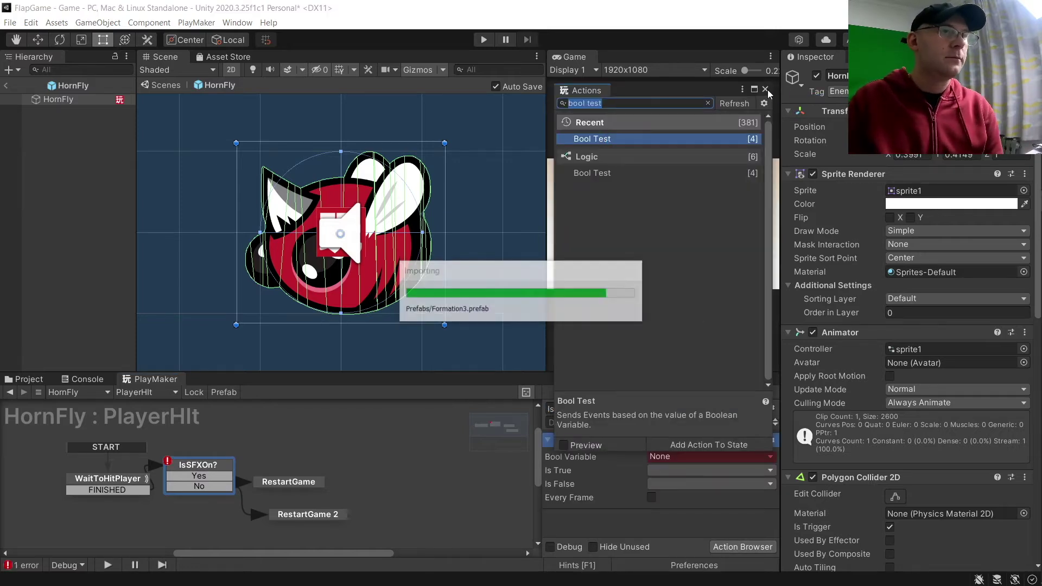
click(683, 462)
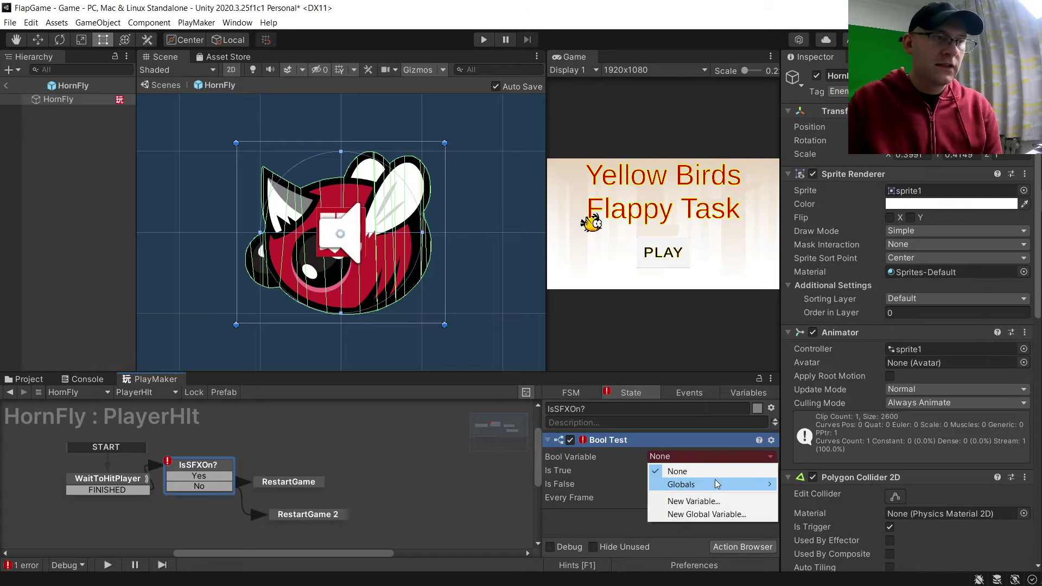
mouse_move(715, 481)
click(807, 510)
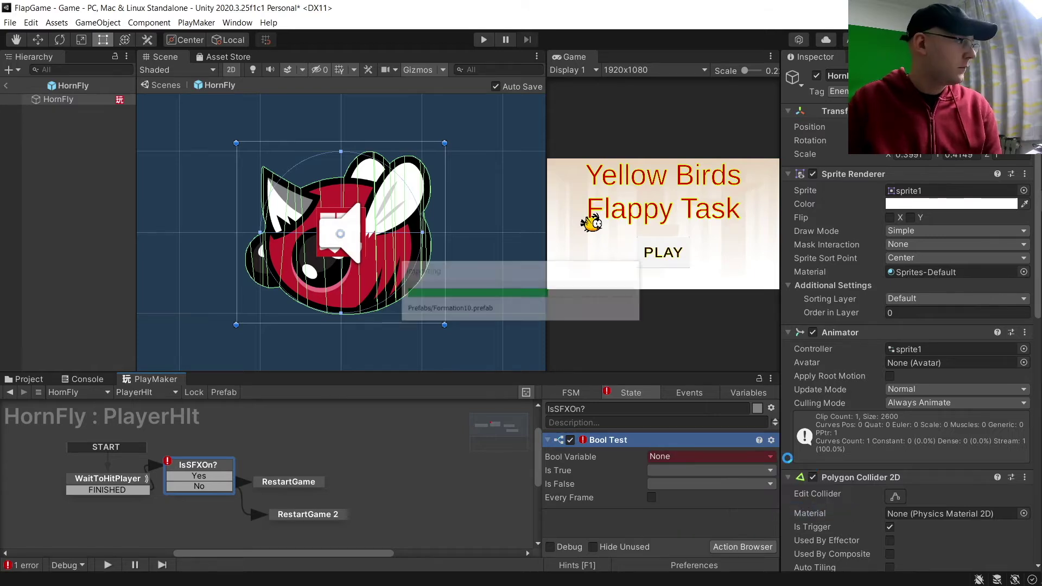
click(705, 470)
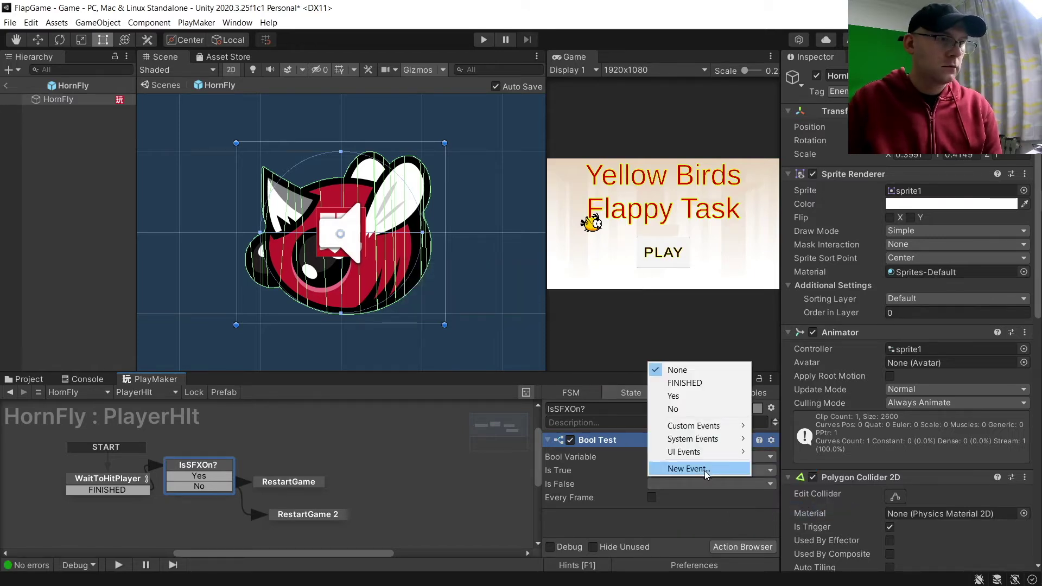
click(702, 400)
click(663, 483)
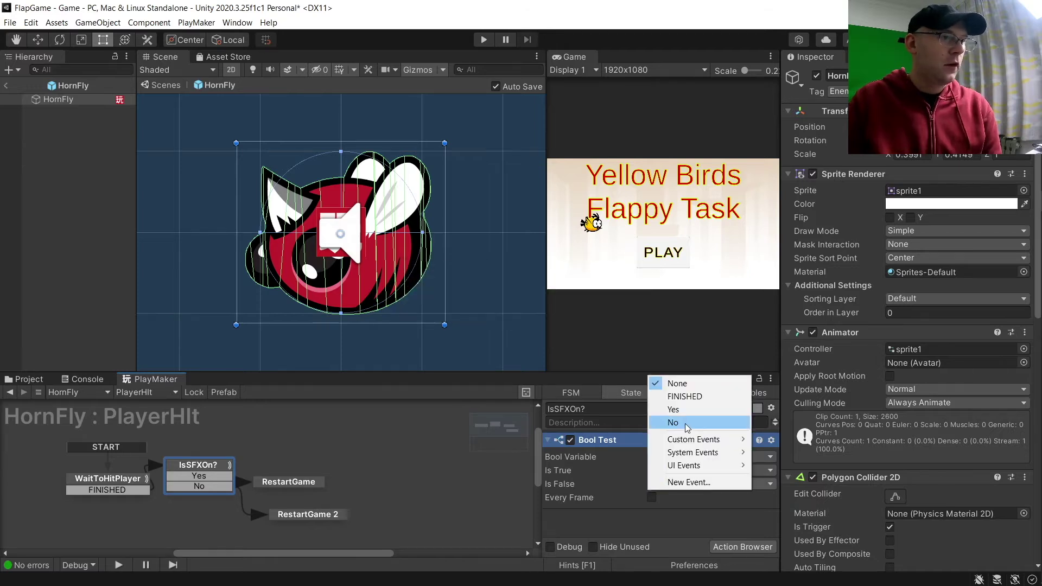
click(688, 428)
click(136, 487)
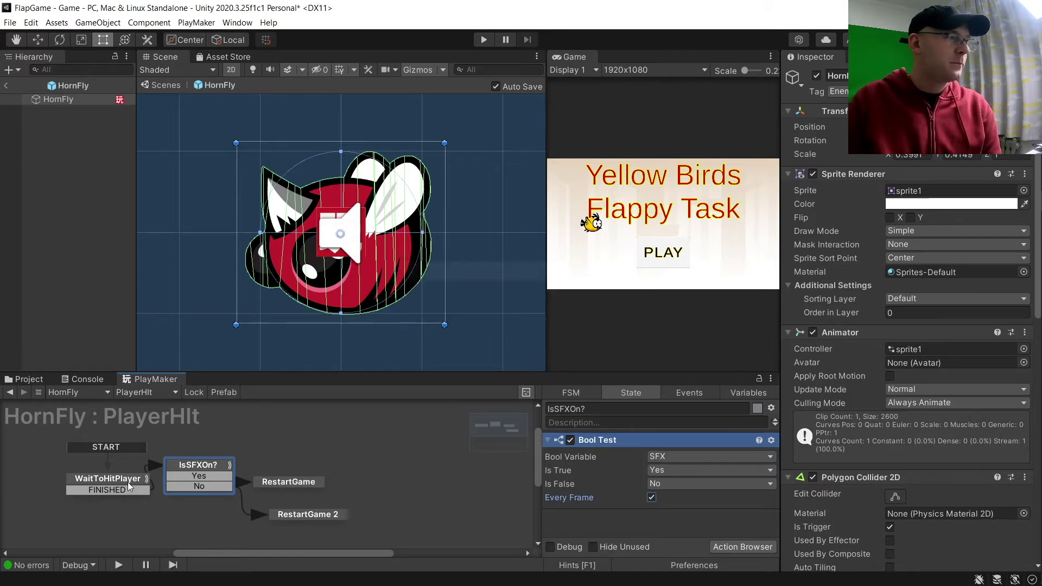
Step: Leave the HornFly prefab and open the Star prefab's CleanUpOrCollect FSM
click(4, 87)
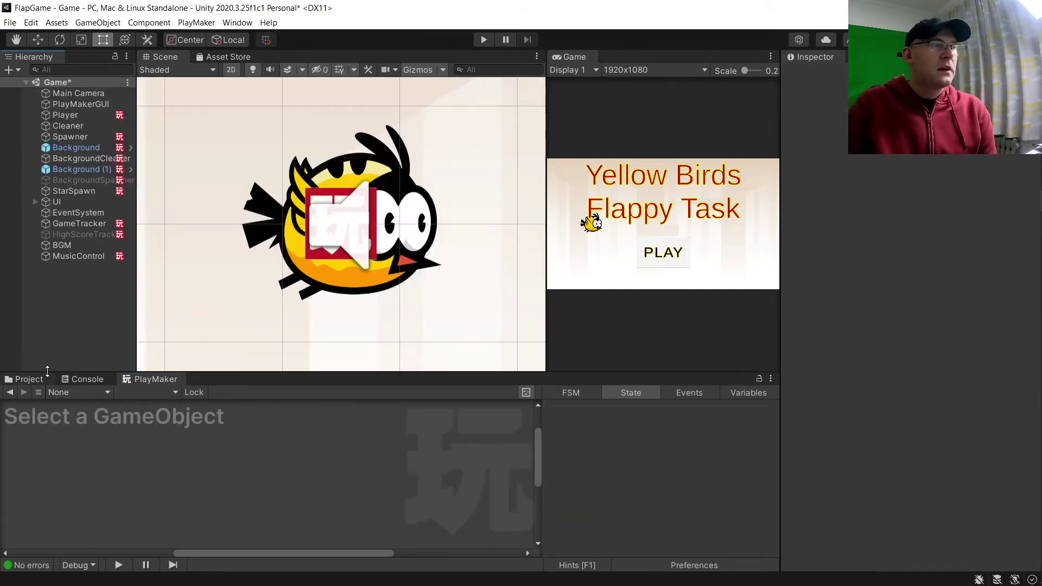
click(34, 382)
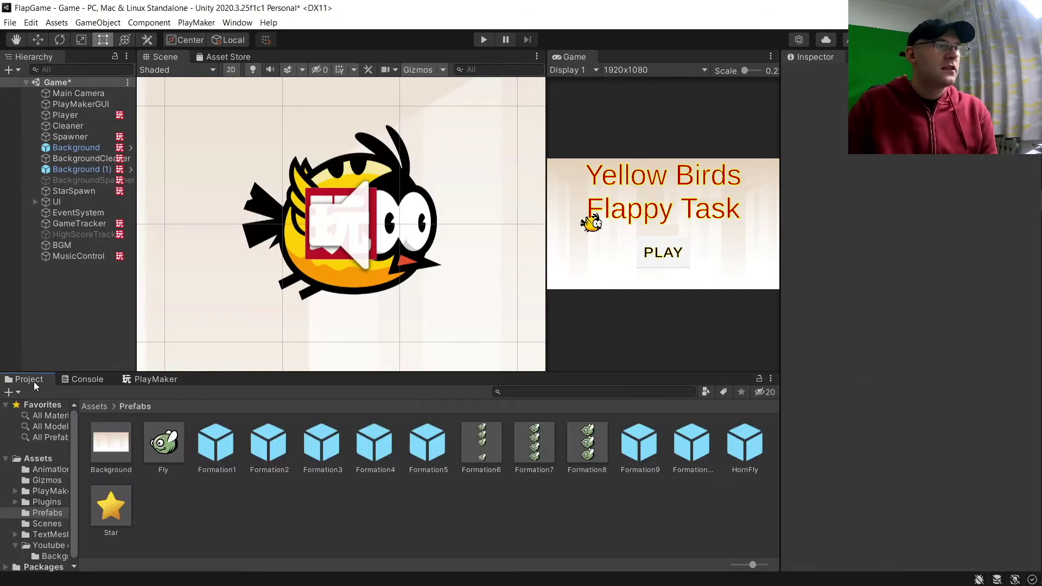
click(100, 501)
double_click(100, 501)
click(154, 380)
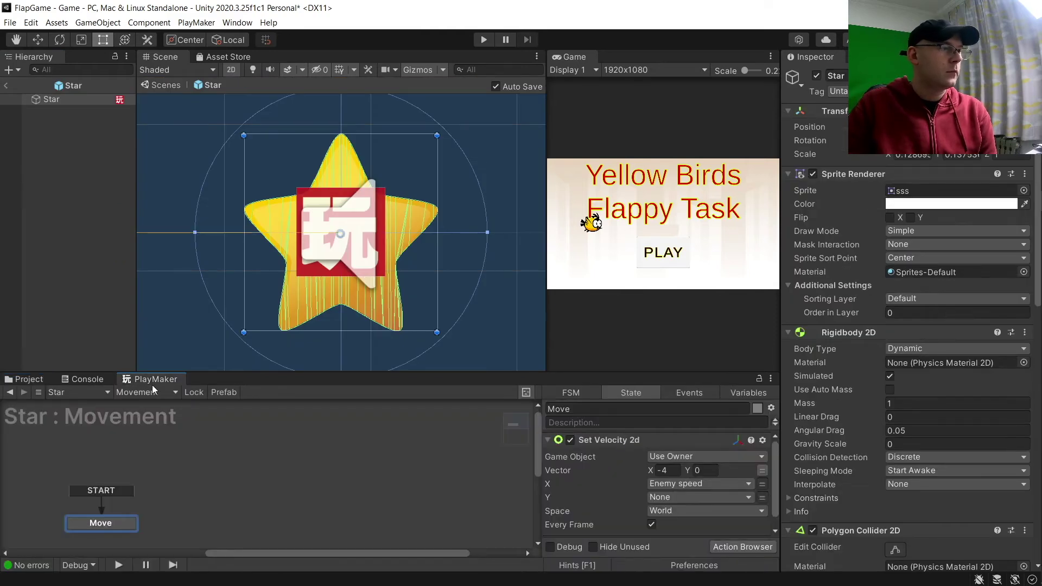
click(139, 392)
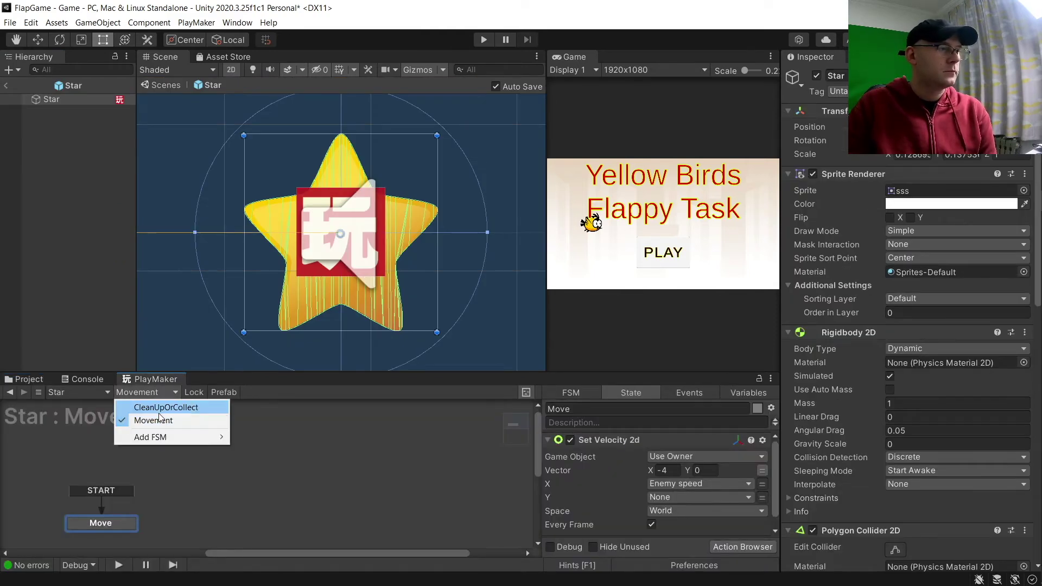
click(154, 405)
Step: Move PlayerCollect aside and add a state named IsSFXOn? between WhatToDo and PlayerCollect
drag(213, 454, 267, 455)
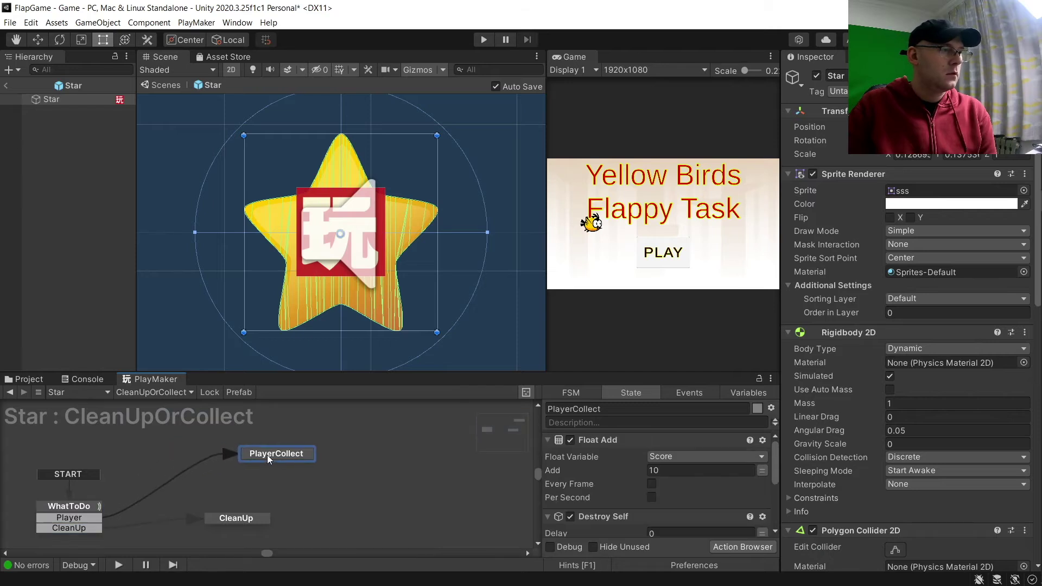
right_click(155, 454)
click(233, 311)
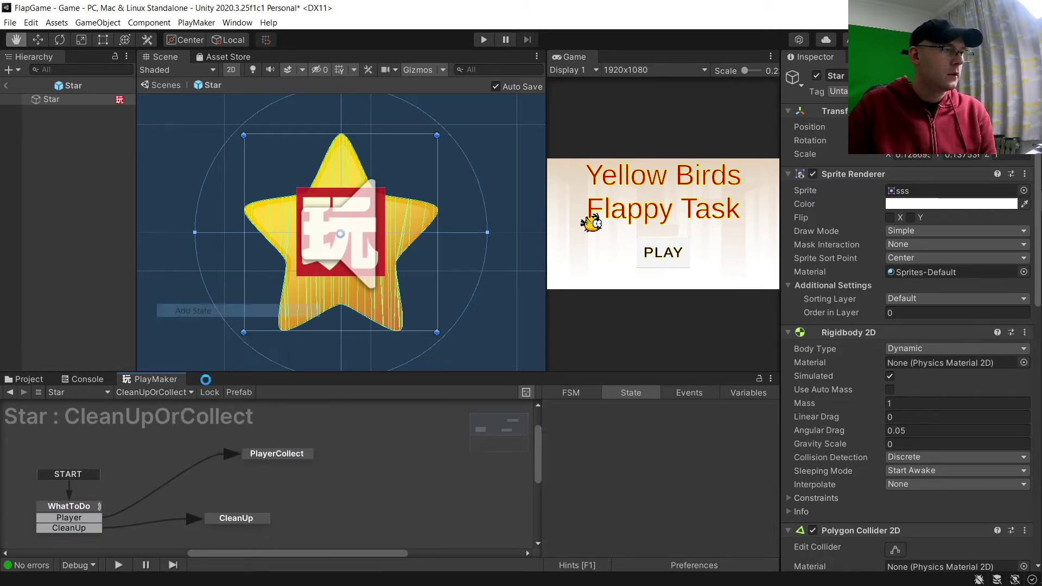
click(666, 410)
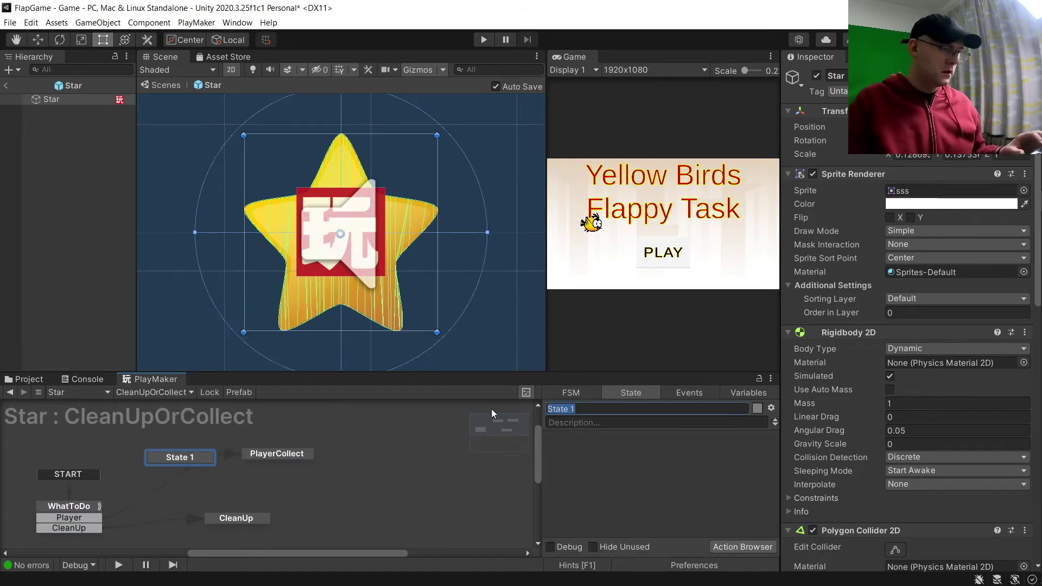
text(ISS)
key(BackSpace)
key(BackSpace)
text(s)
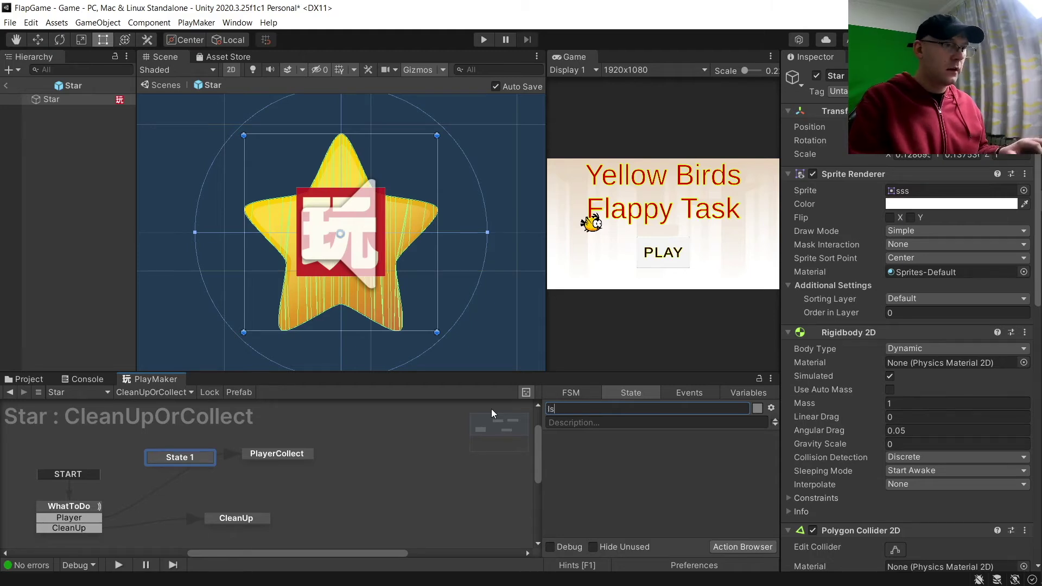
text(SFXOn?)
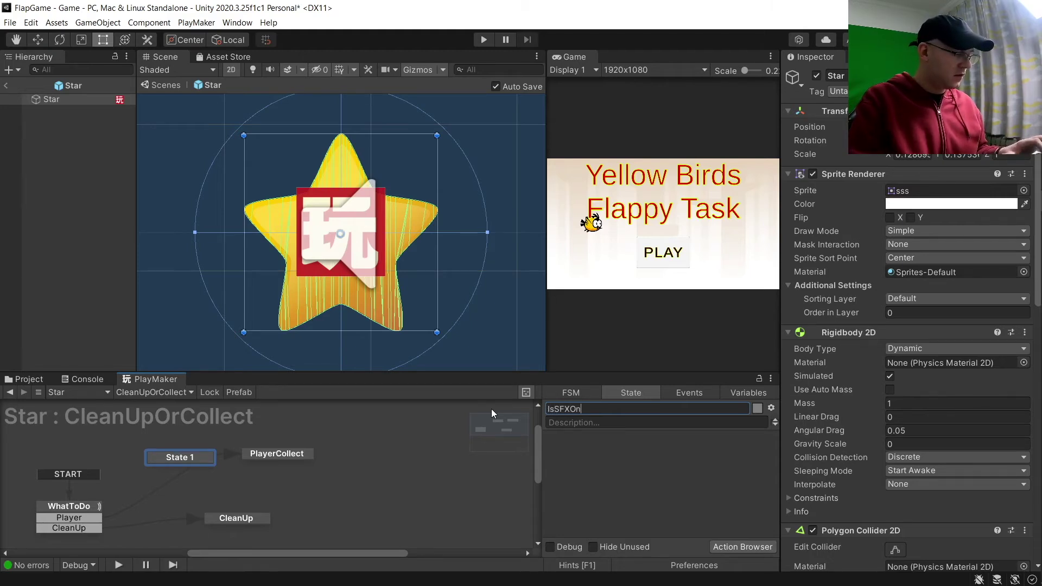
Step: Add Yes and No transitions to the IsSFXOn? state
right_click(174, 451)
mouse_move(268, 463)
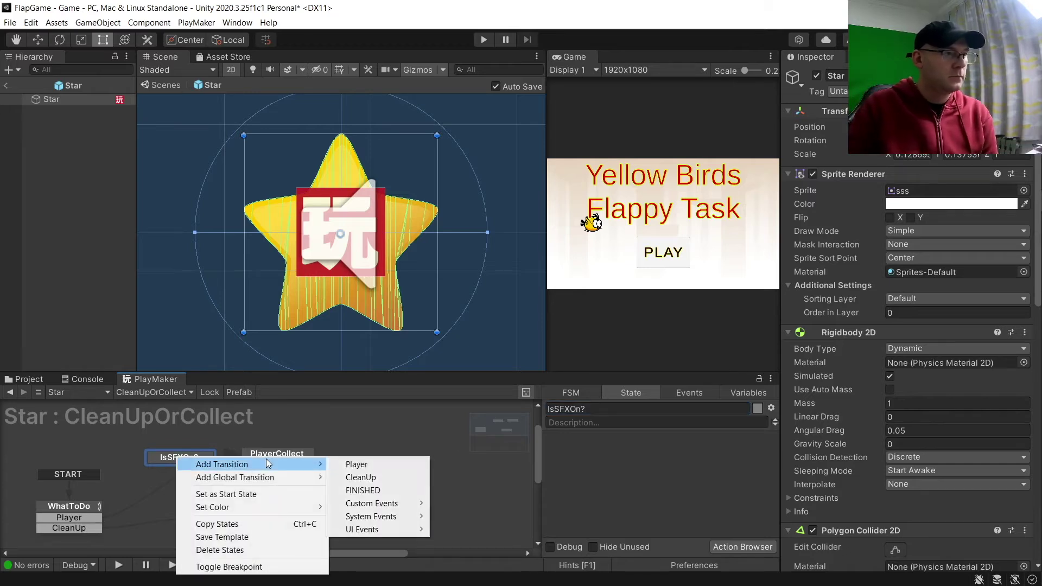
mouse_move(357, 506)
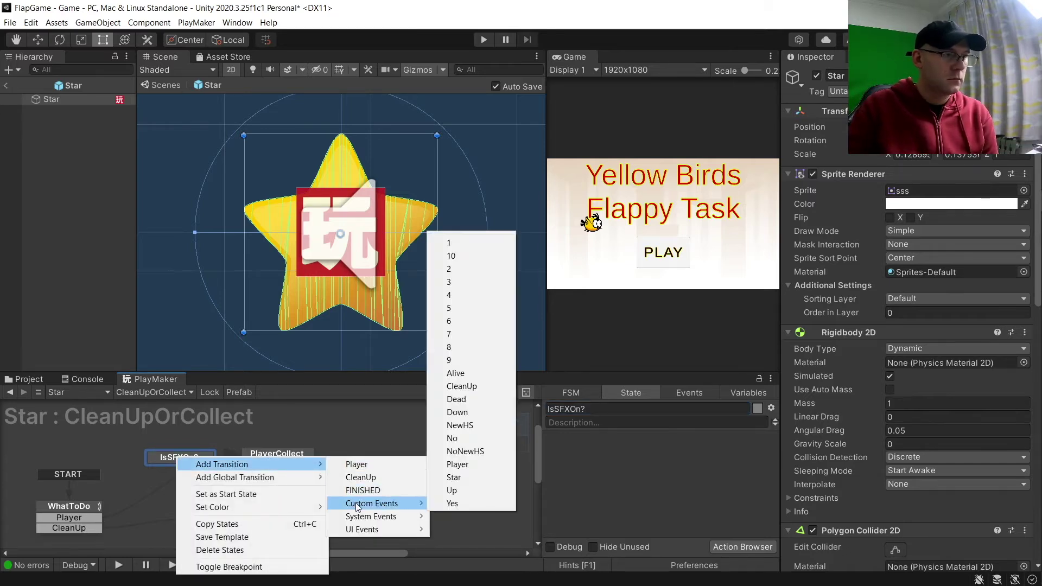
click(452, 503)
right_click(197, 457)
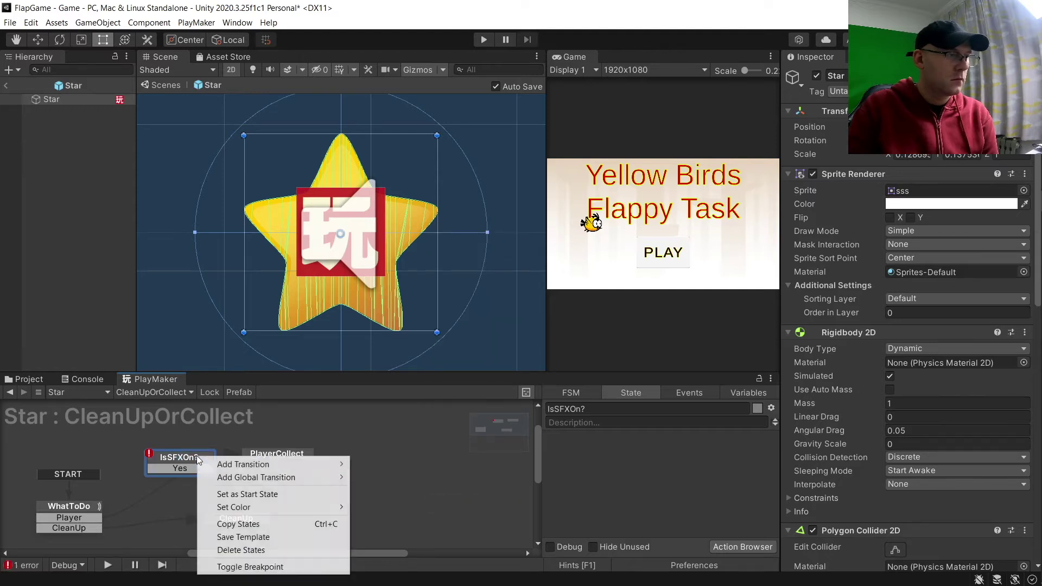
mouse_move(278, 463)
mouse_move(413, 517)
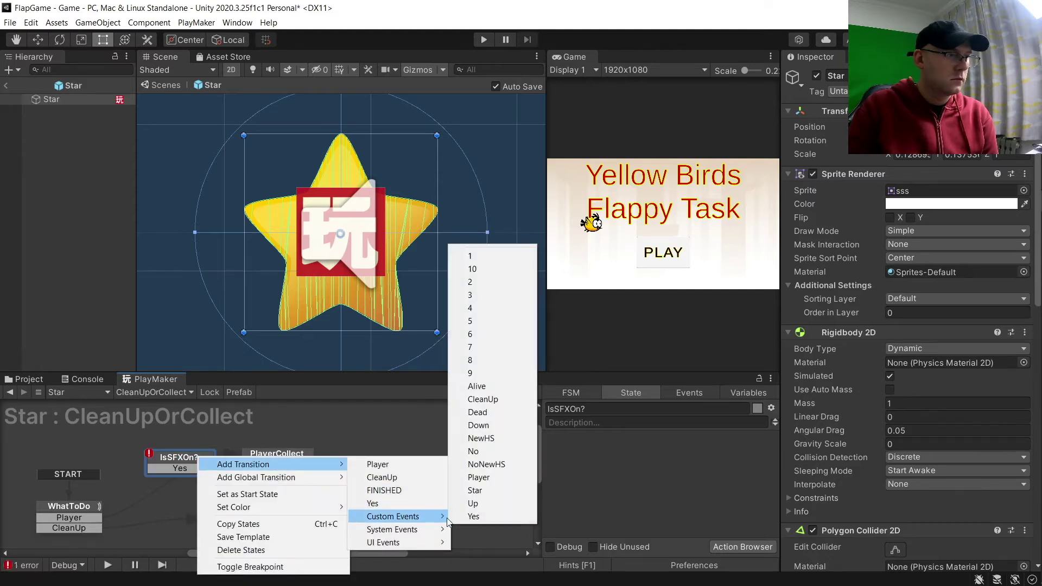
click(482, 452)
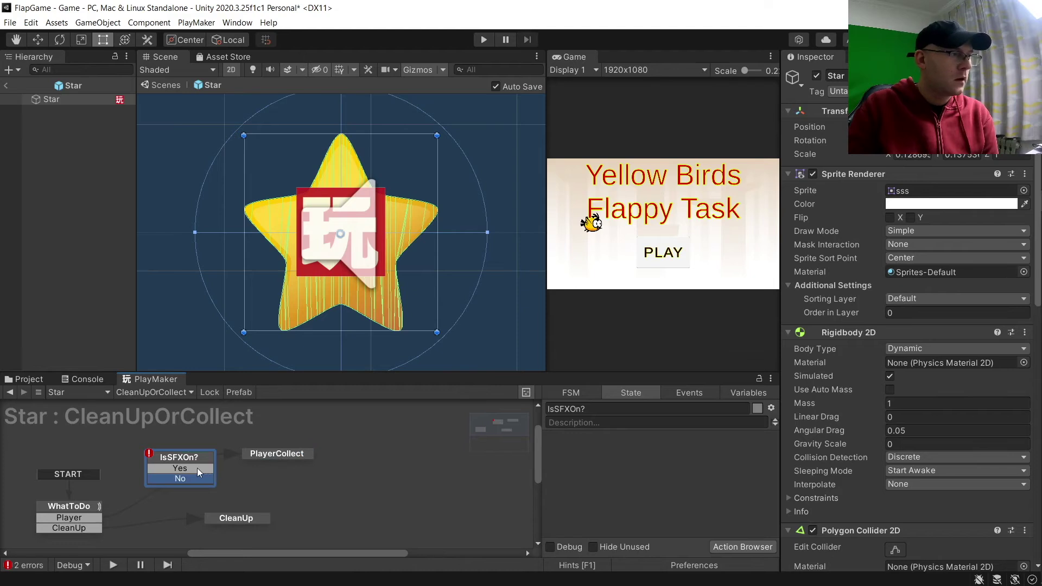
Step: Route WhatToDo's Player event to IsSFXOn?, its Yes transition to PlayerCollect, and its No transition to a duplicate of PlayerCollect
drag(197, 468, 259, 454)
drag(92, 518, 148, 478)
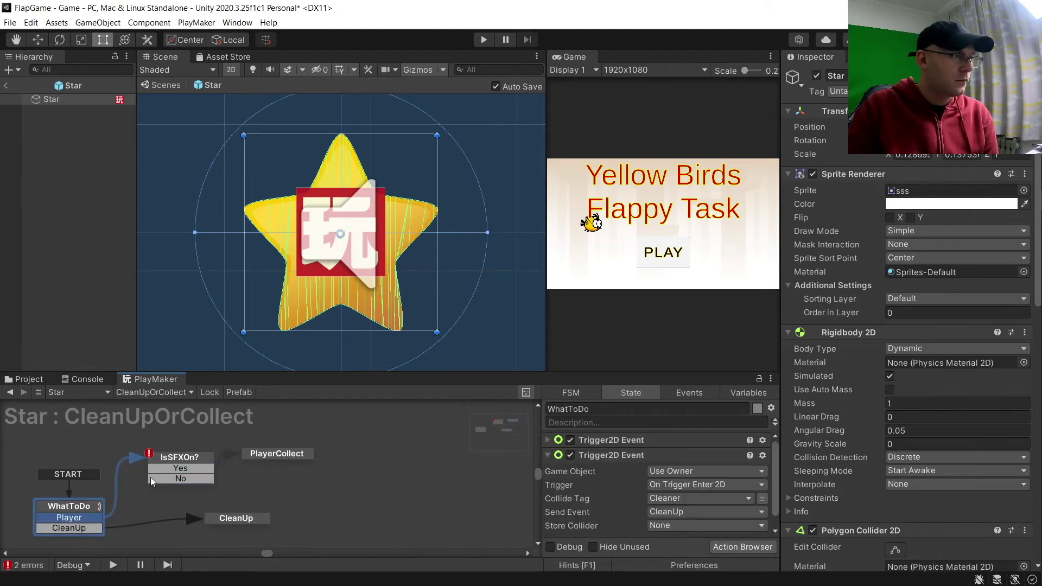
click(267, 455)
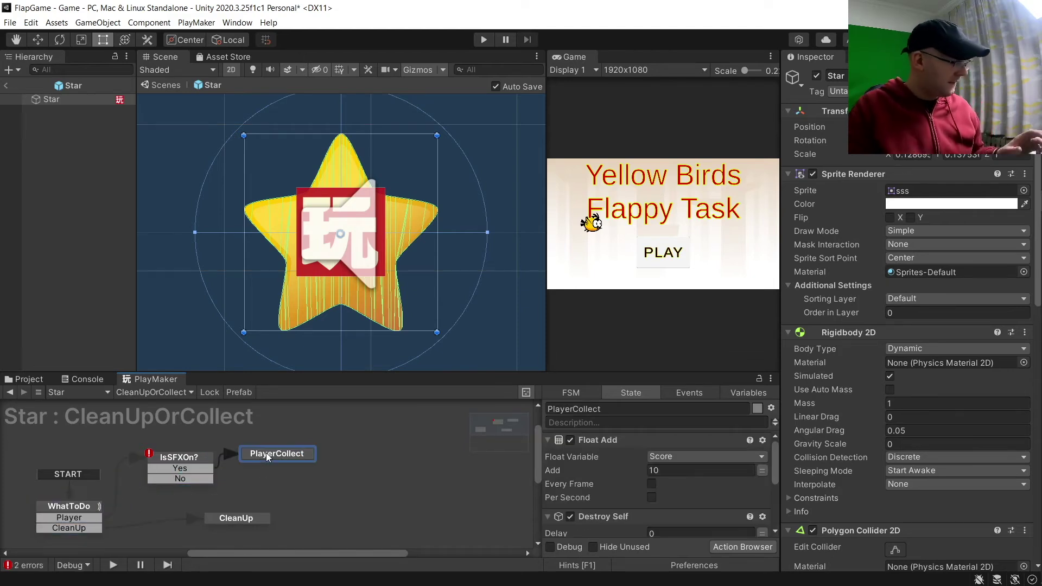
key(ctrl+d)
drag(198, 479, 291, 483)
Step: Delete the sound action from the duplicated state PlayerCollect 2
scroll(706, 493, down, 5)
click(624, 440)
key(Delete)
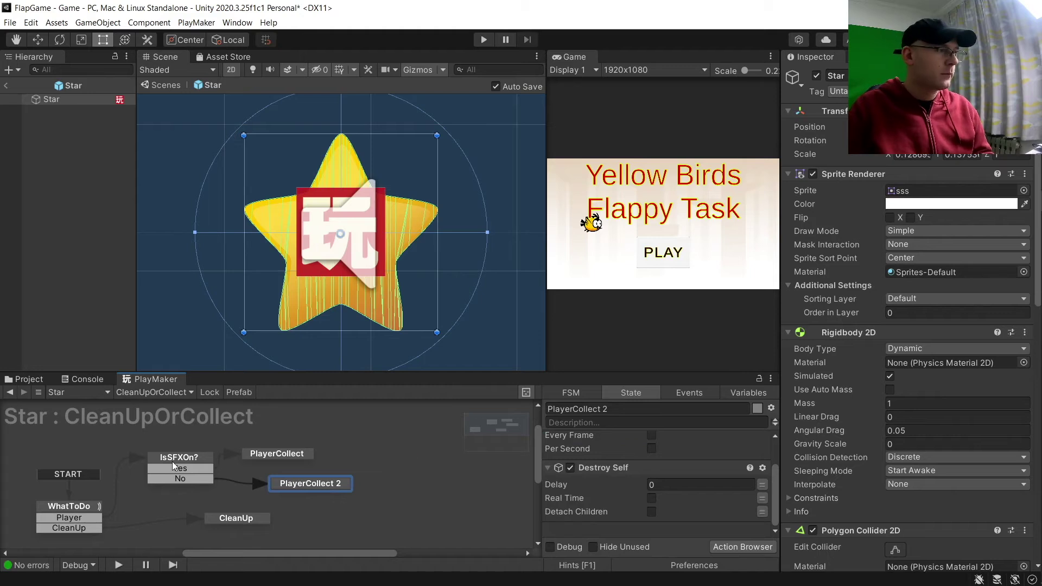
Step: Add a Bool Test to IsSFXOn? that checks the global SFX variable, sending Yes when true and No when false
click(173, 464)
click(743, 547)
text(b)
key(Return)
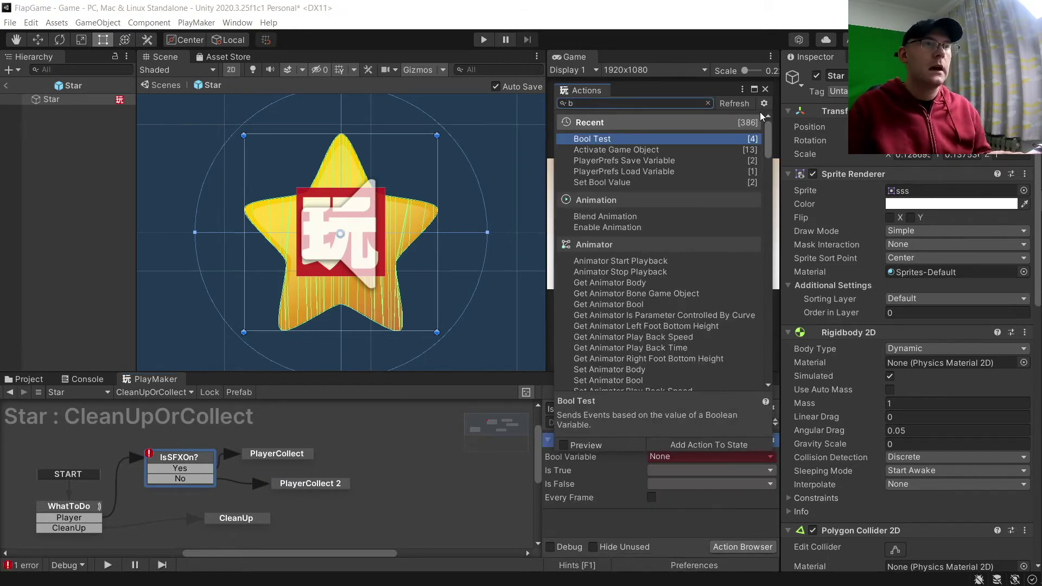
click(766, 89)
click(709, 459)
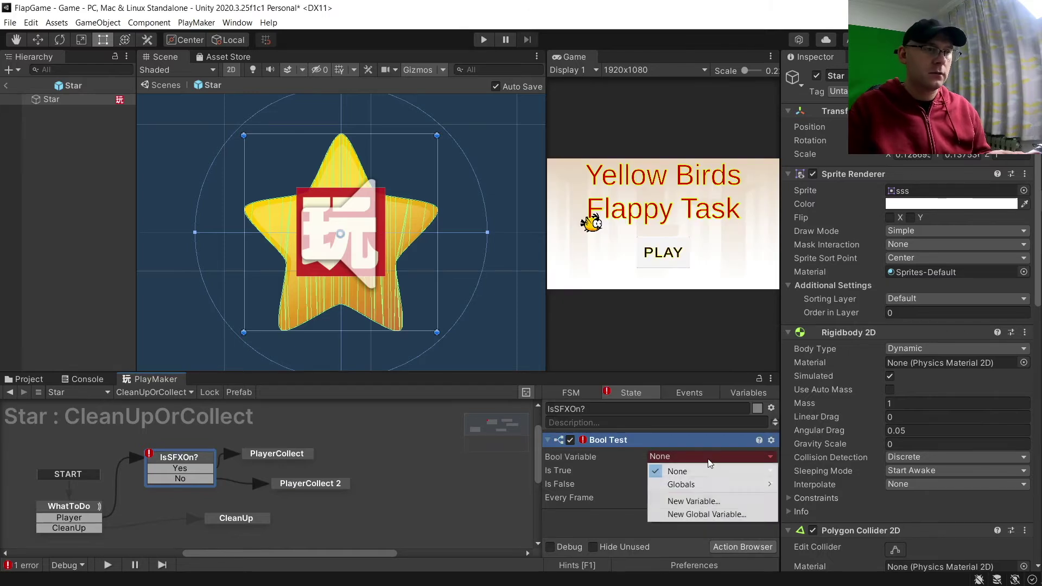
mouse_move(711, 484)
click(798, 511)
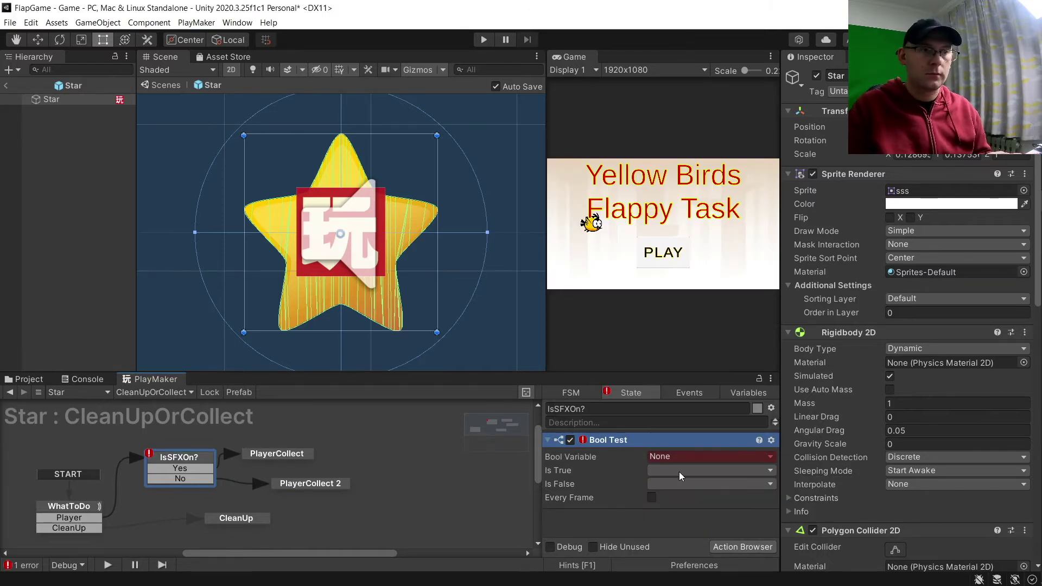
click(682, 471)
click(674, 396)
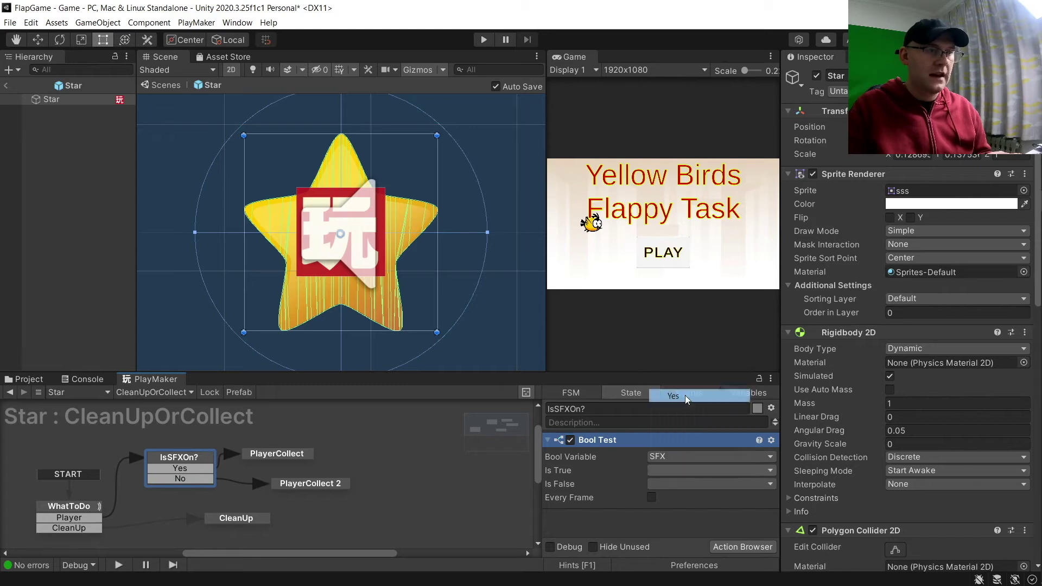
click(668, 485)
click(679, 423)
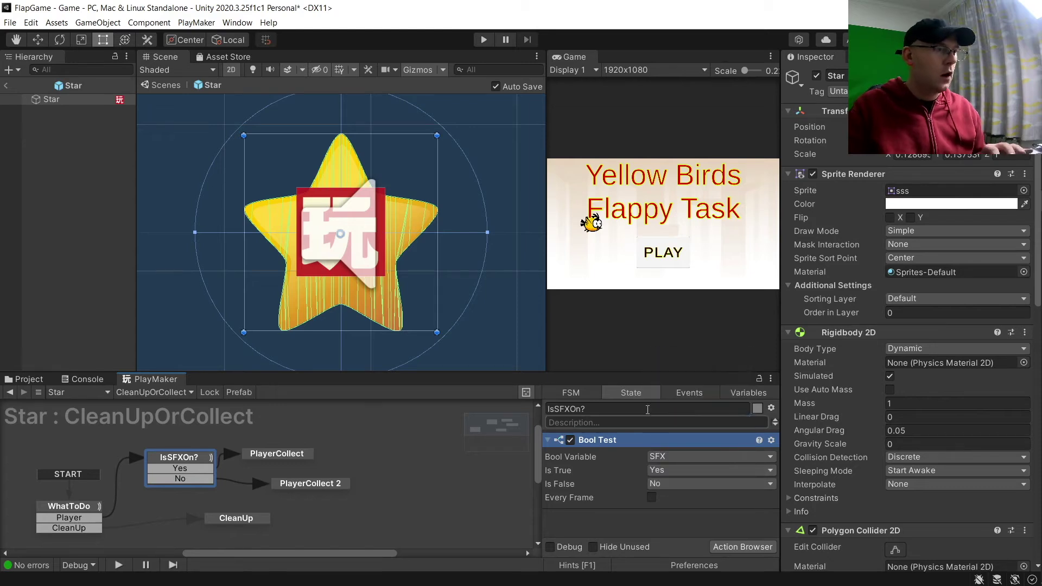
Step: Leave the Star prefab, return to the Game scene and select MusicControl
click(32, 380)
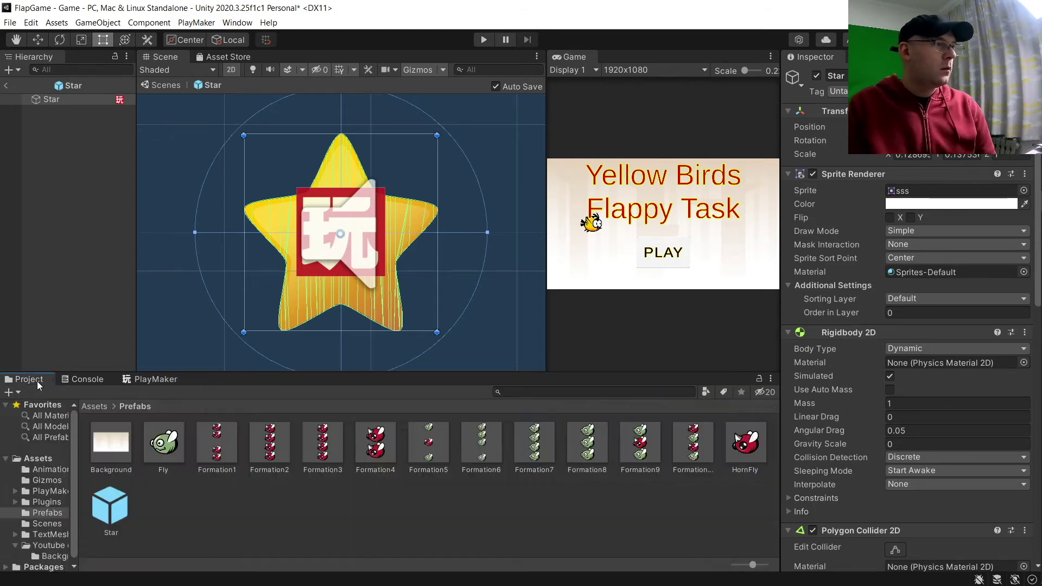
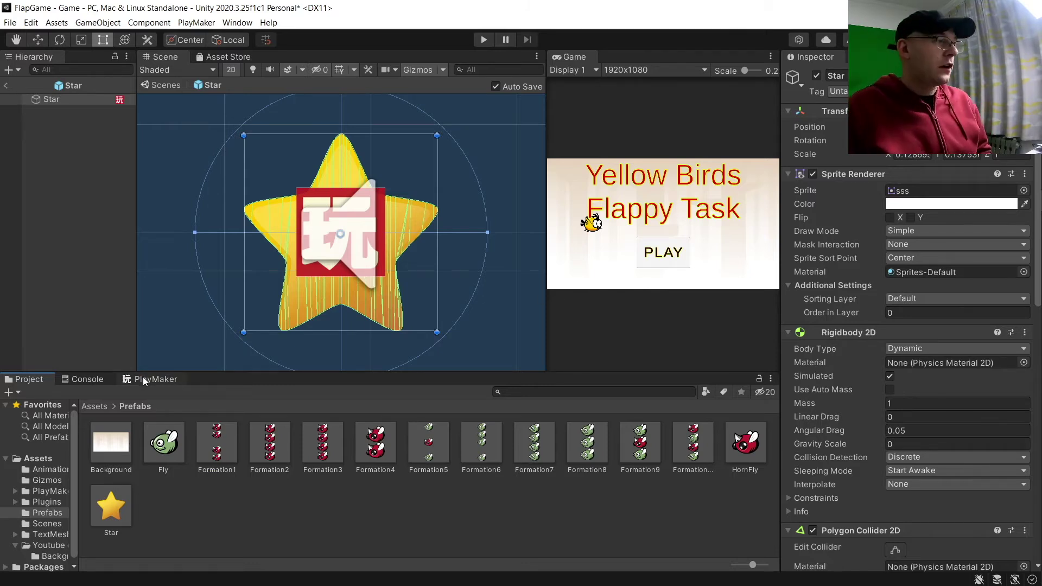
click(6, 86)
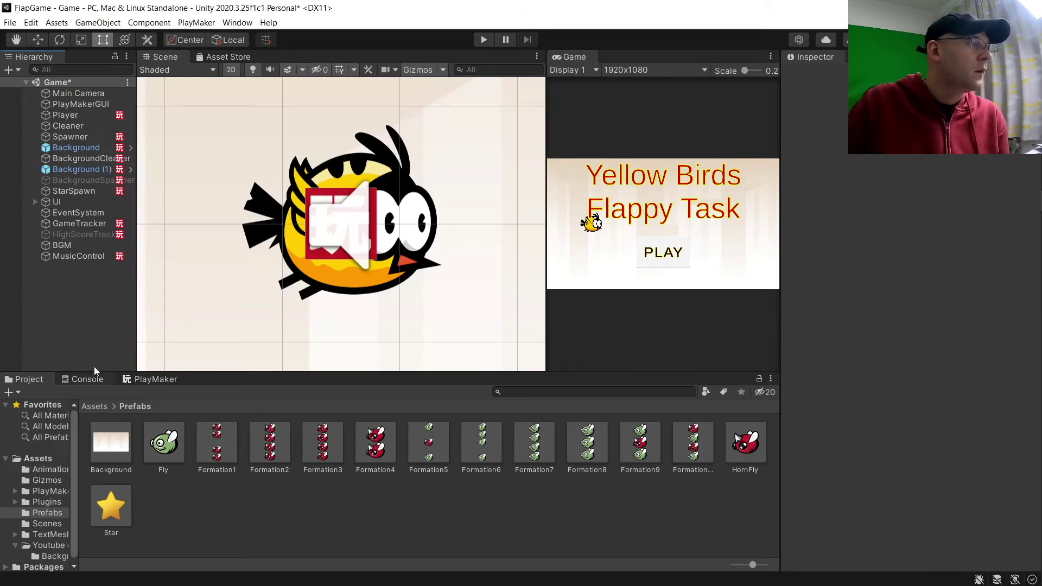
click(67, 257)
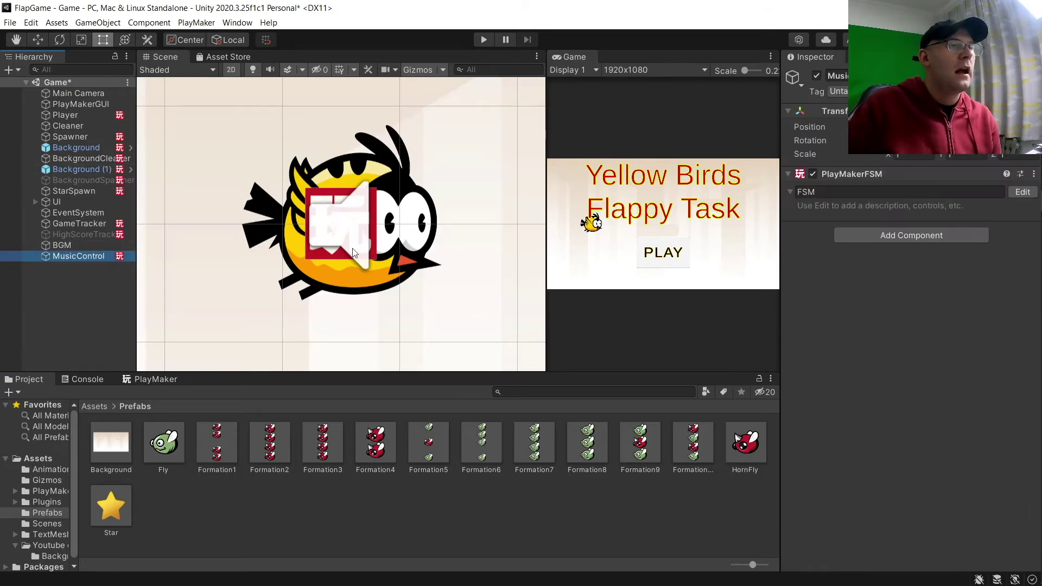
Step: Add a UI Toggle under StartPanal and name it BGMControl
click(34, 201)
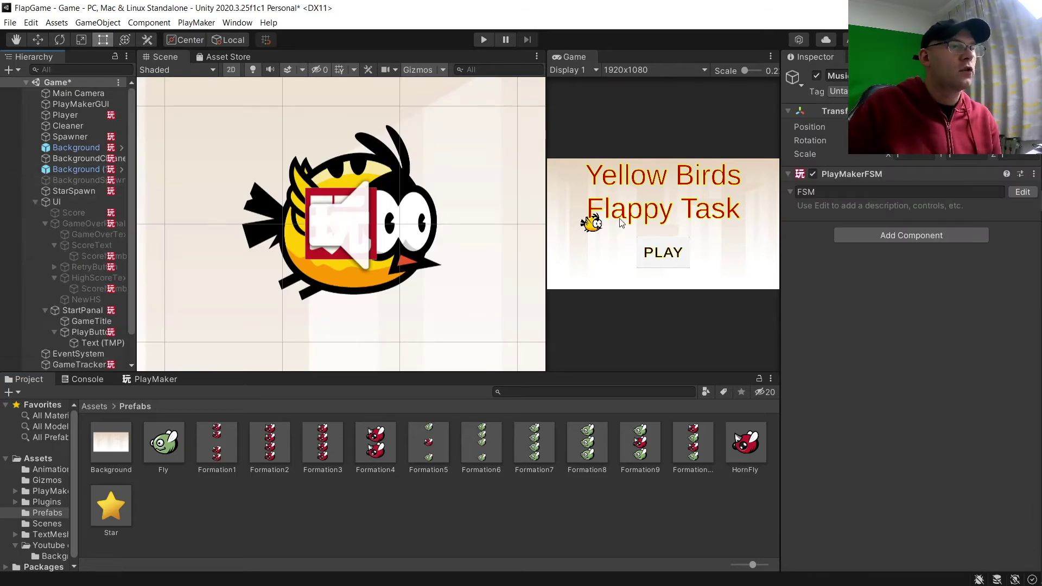
click(78, 312)
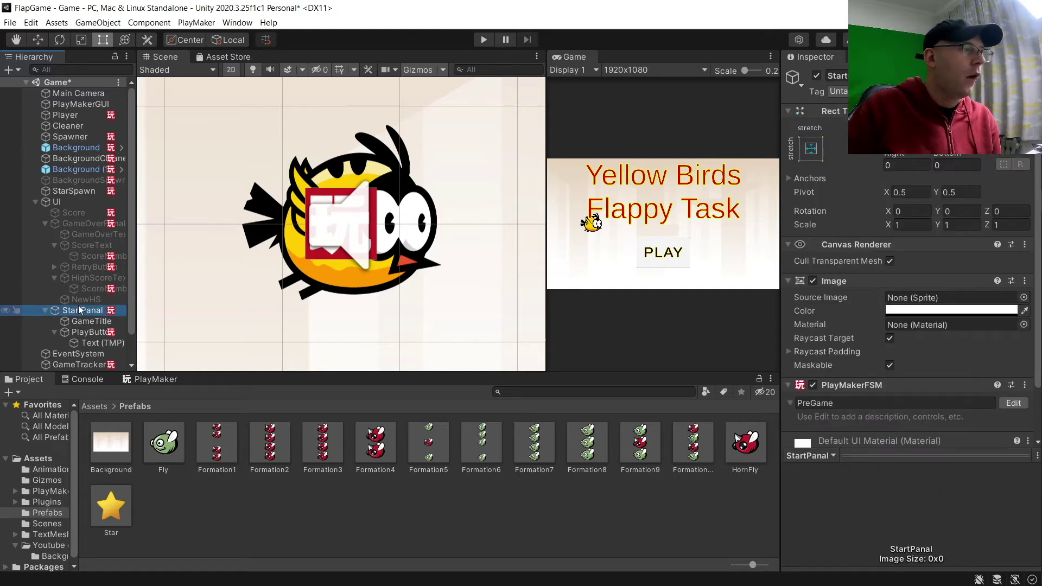
right_click(86, 312)
mouse_move(119, 470)
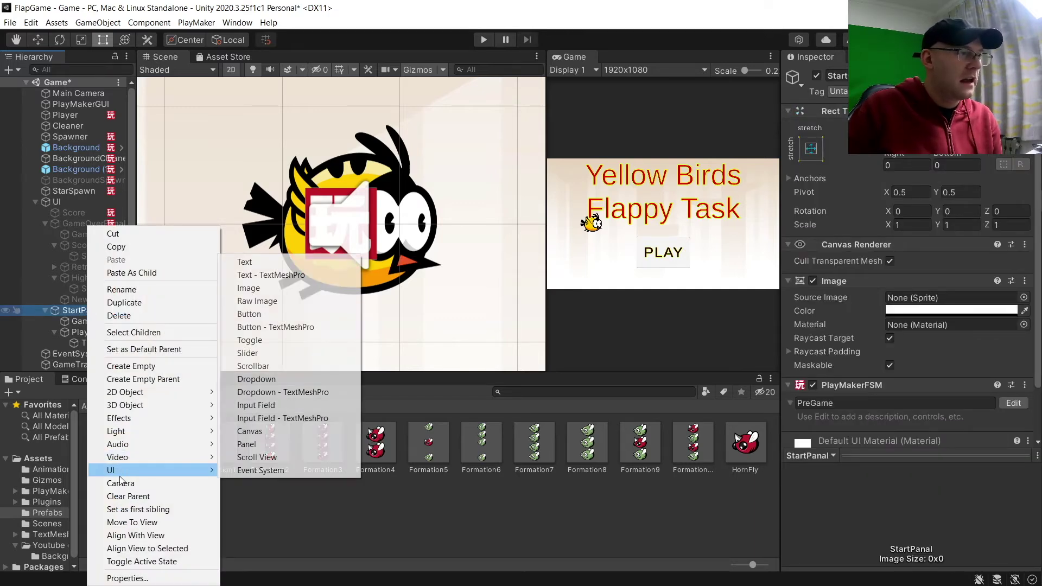
click(282, 341)
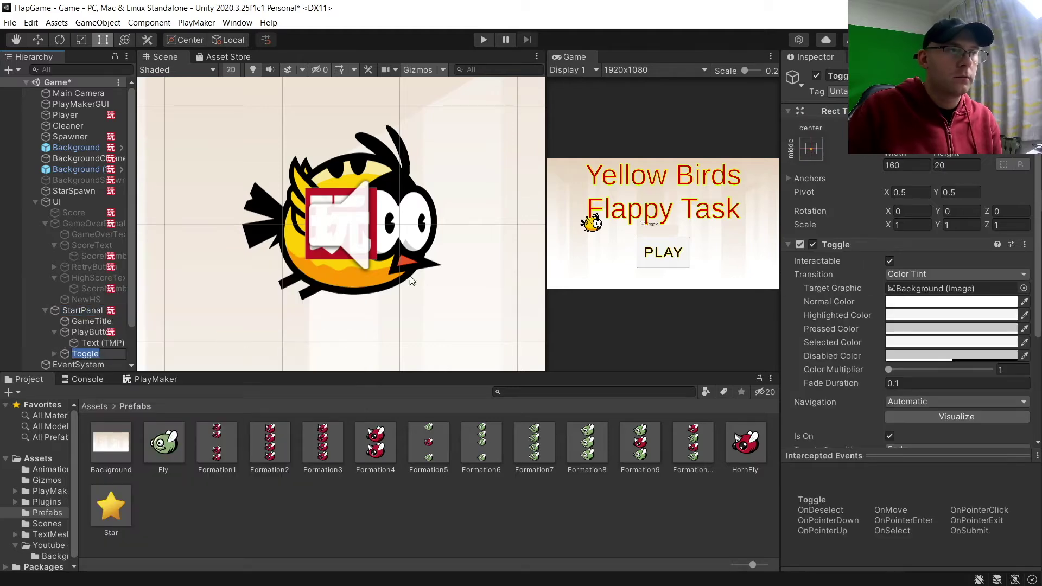
scroll(650, 217, up, 5)
scroll(650, 217, up, 3)
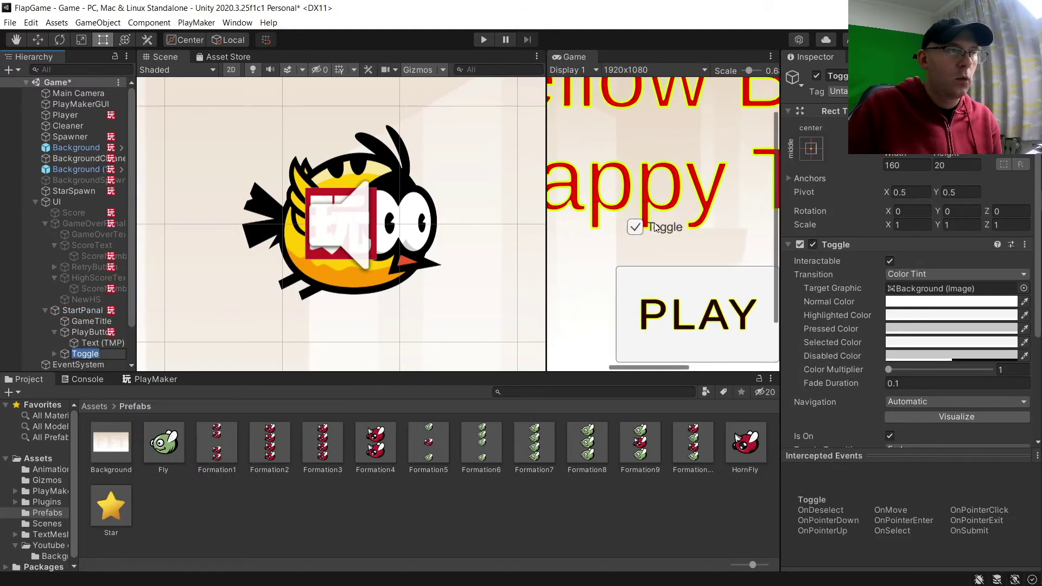
scroll(363, 234, down, 2)
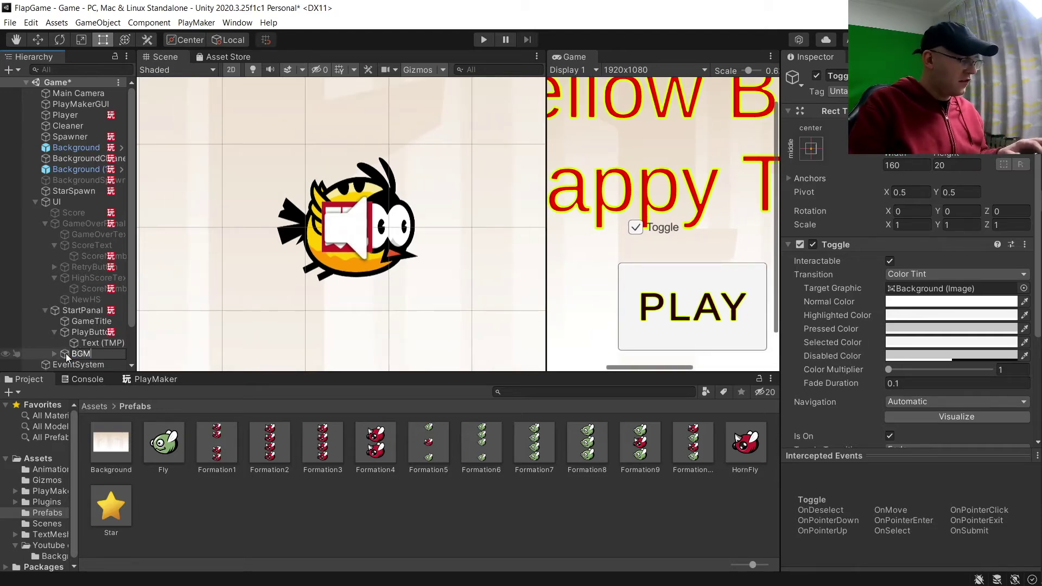
text(Control)
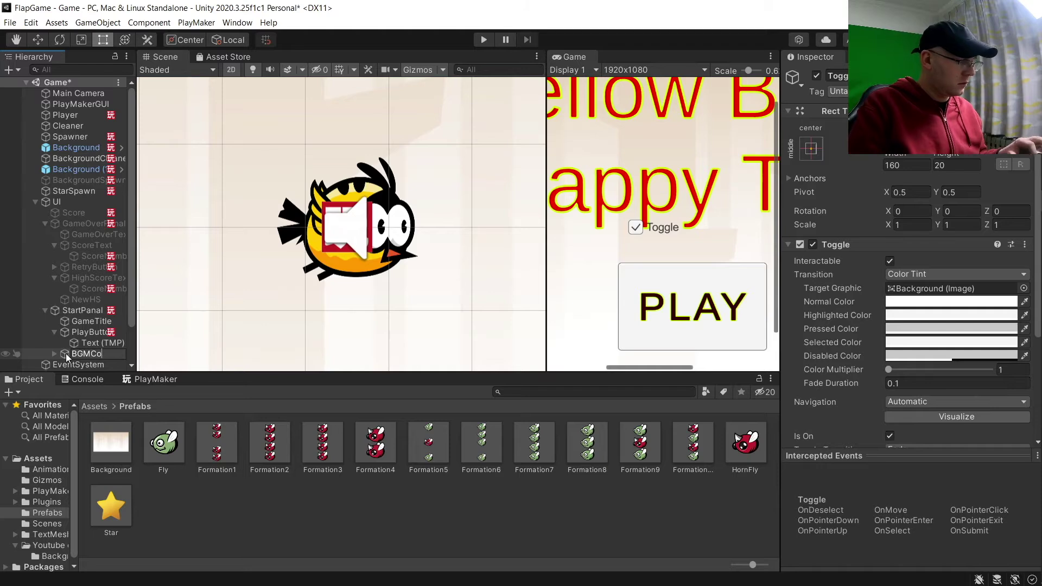
key(Return)
Step: Set the text of BGMControl's Label to BGM
click(55, 353)
scroll(91, 356, down, 1)
click(102, 324)
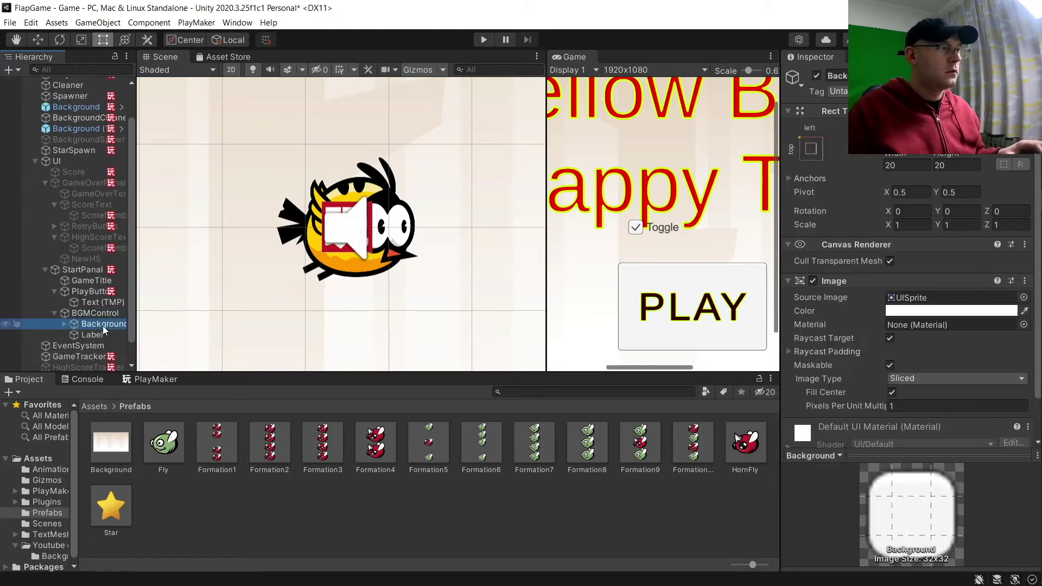
click(112, 334)
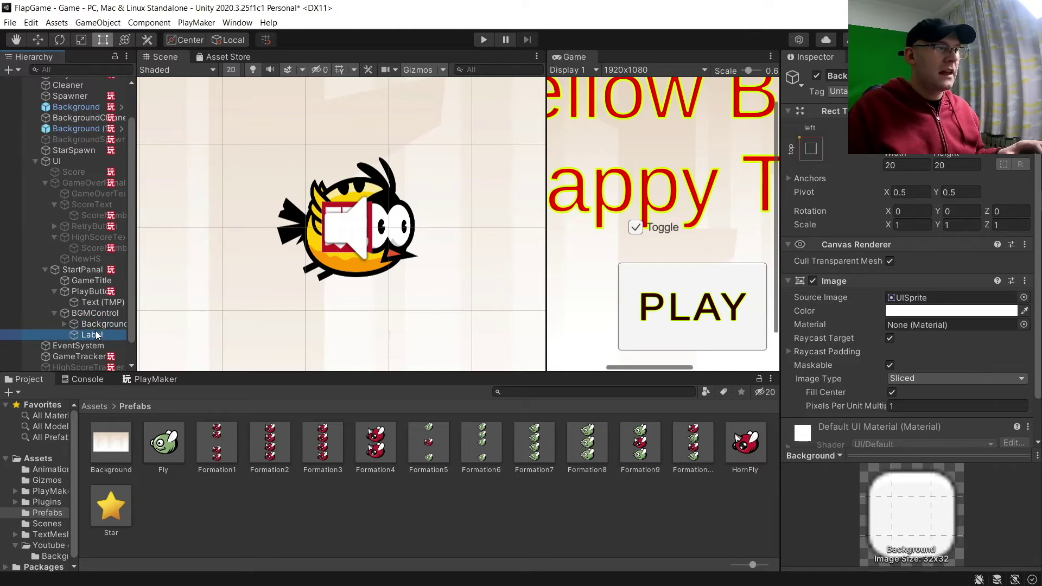
click(825, 312)
text(BGM)
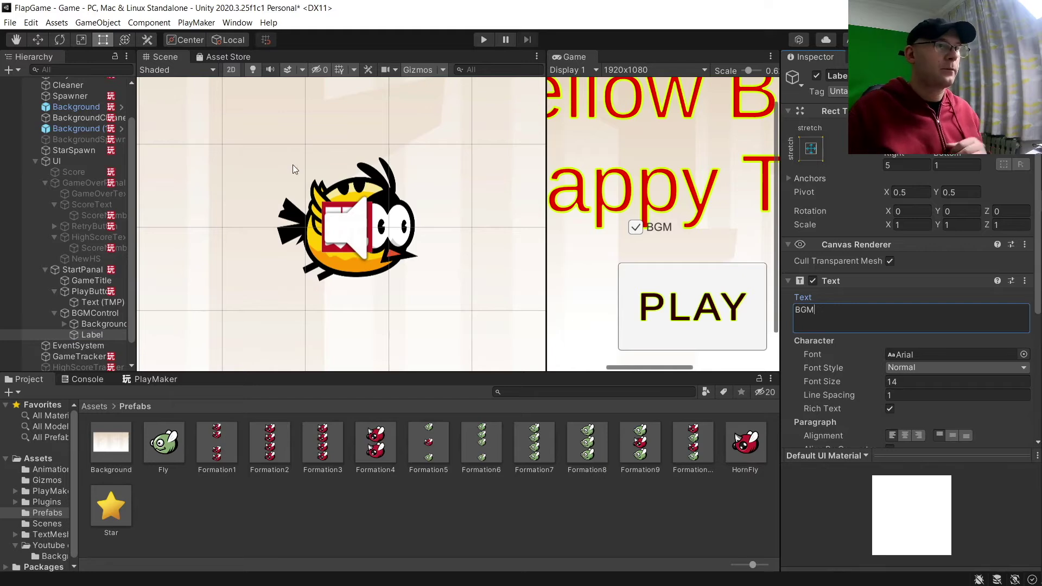
Step: Enlarge the BGMControl toggle's rectangle to about 249 by 132
scroll(292, 165, down, 2)
double_click(89, 315)
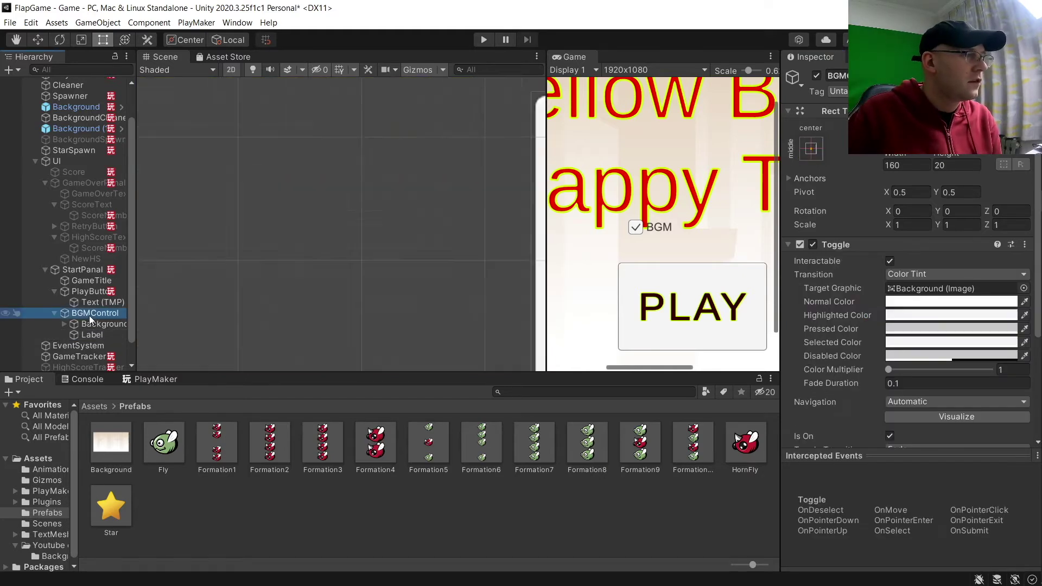
drag(423, 241, 452, 254)
scroll(467, 257, down, 3)
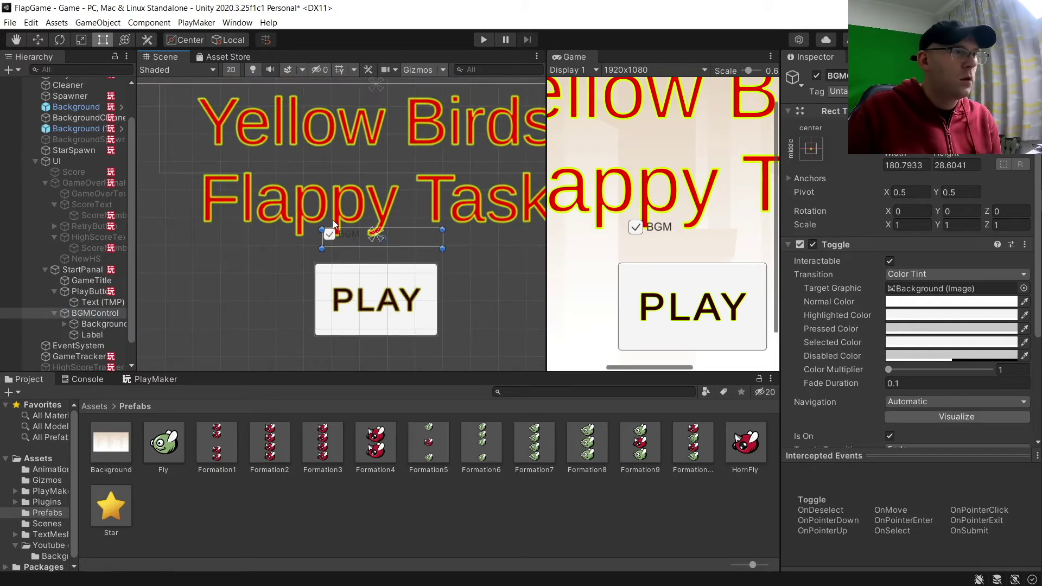
click(98, 334)
click(98, 324)
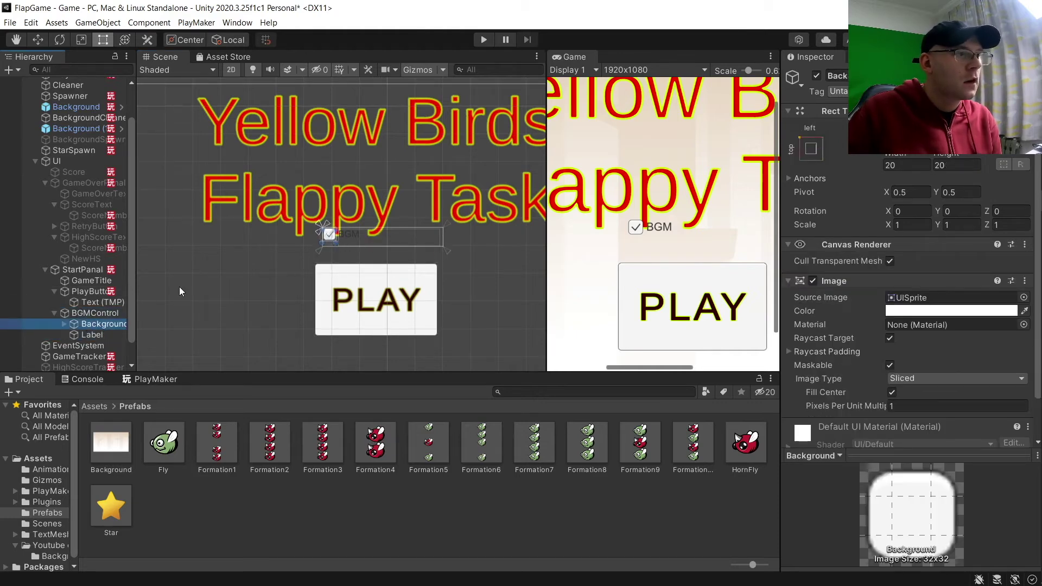
click(95, 310)
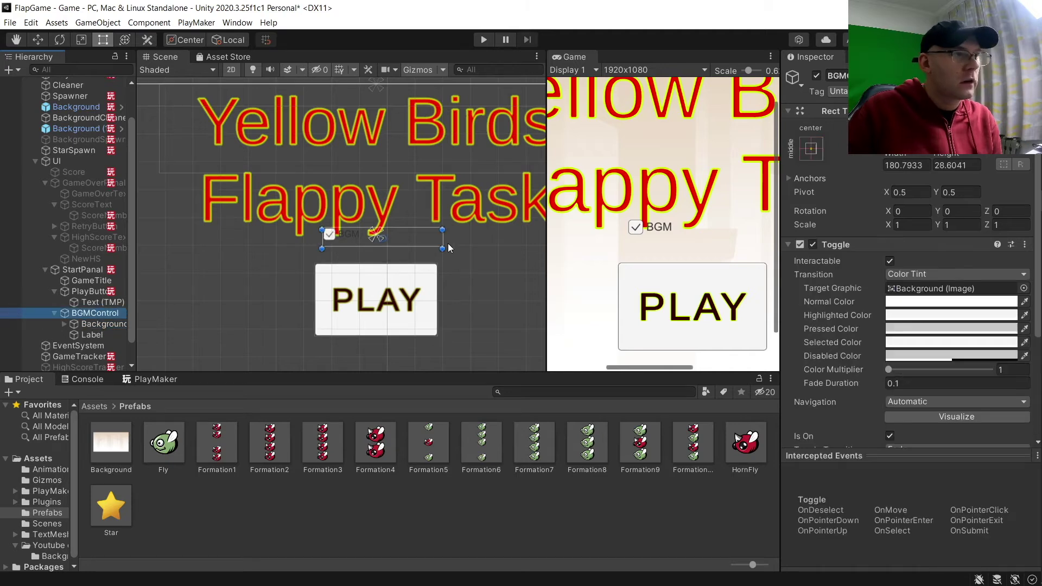
drag(443, 249, 488, 318)
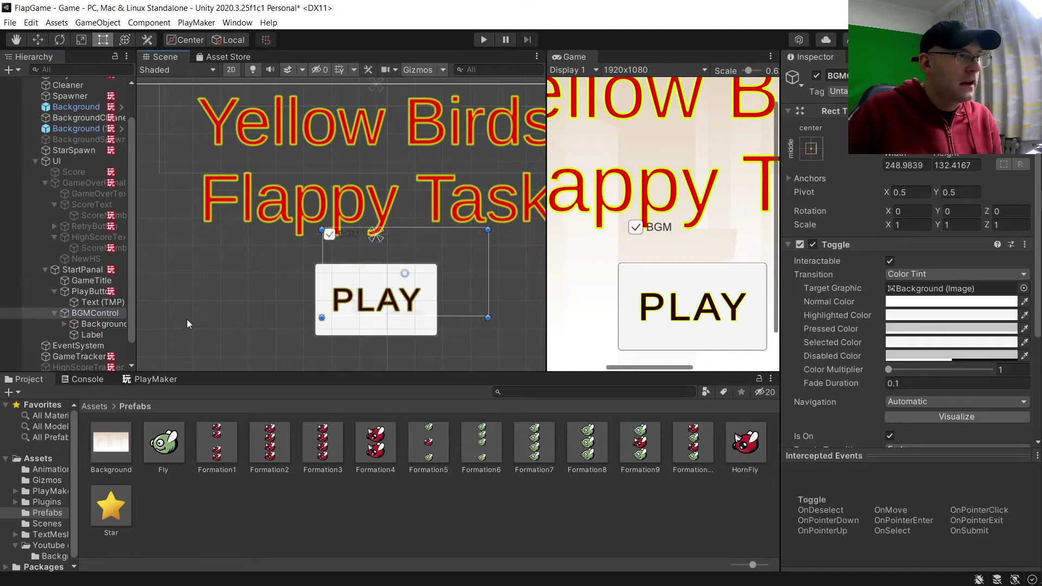
Step: Enlarge BGMControl's Background box to about 51 by 55 and select its Label
click(100, 326)
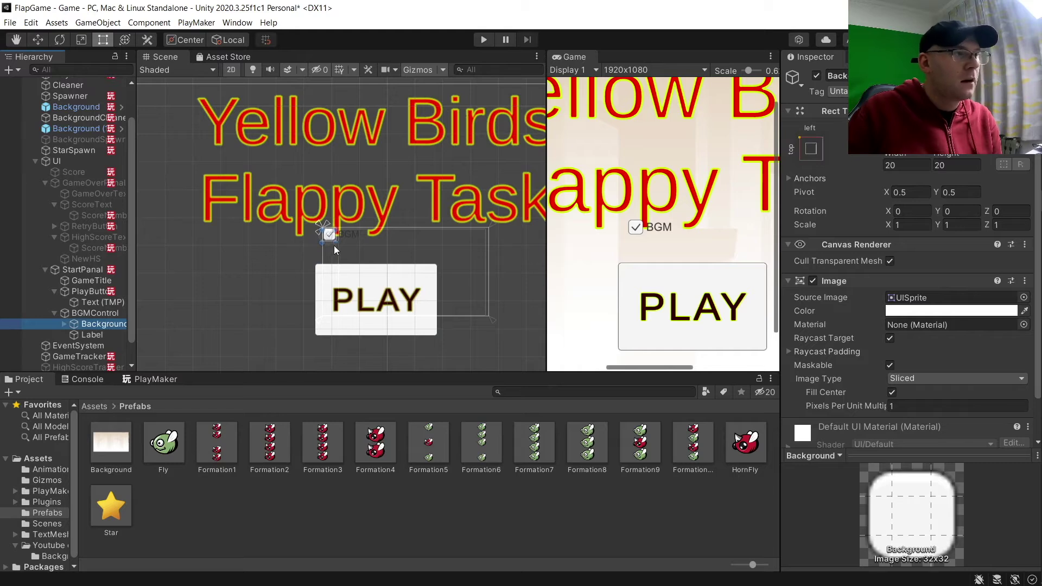
drag(335, 243, 355, 266)
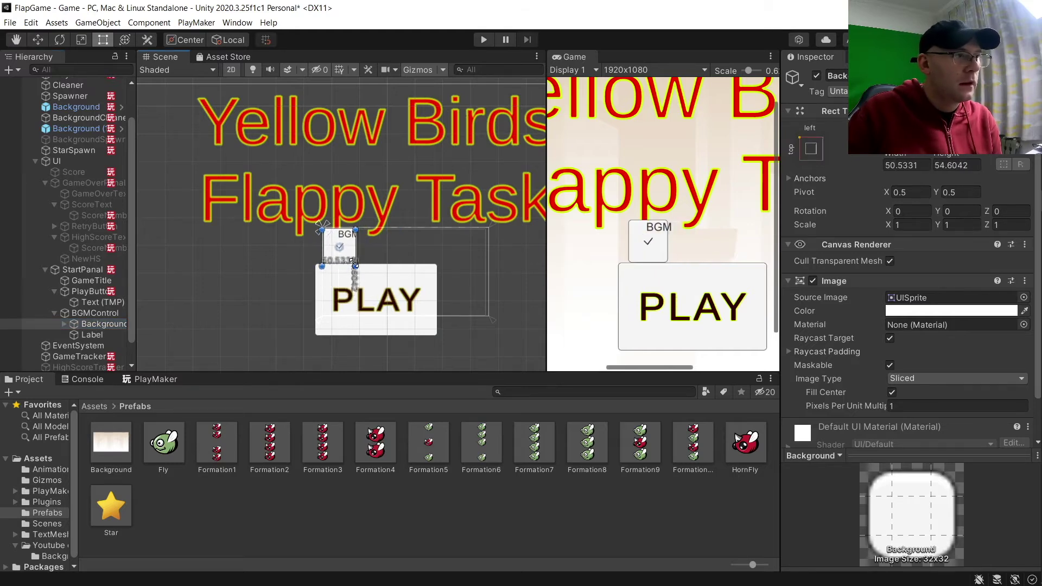
click(357, 233)
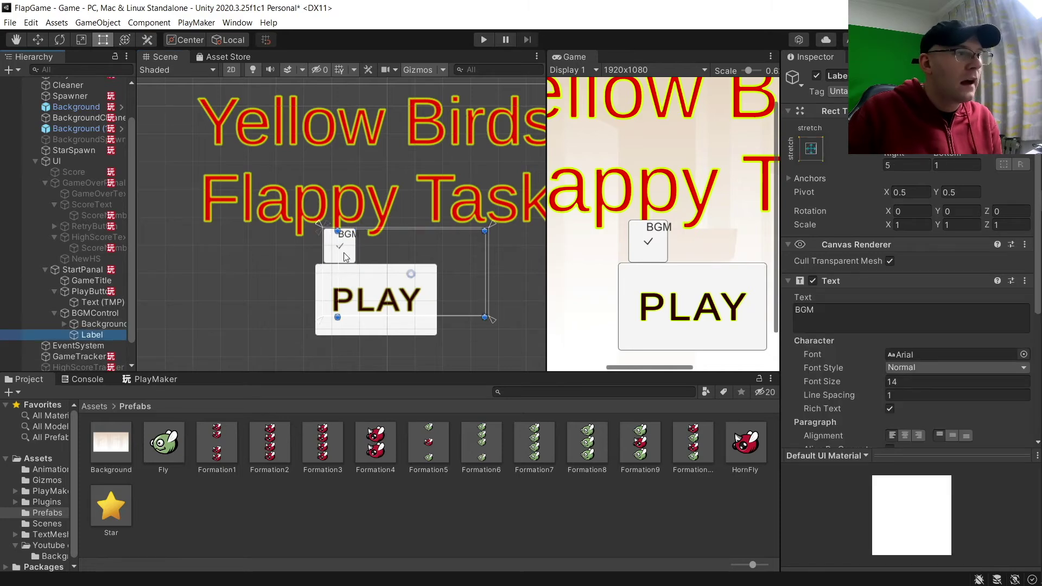
Step: Move the left edge of BGMControl's Label just past the checkbox and enlarge the Checkmark to about 51 by 55
drag(337, 256, 353, 256)
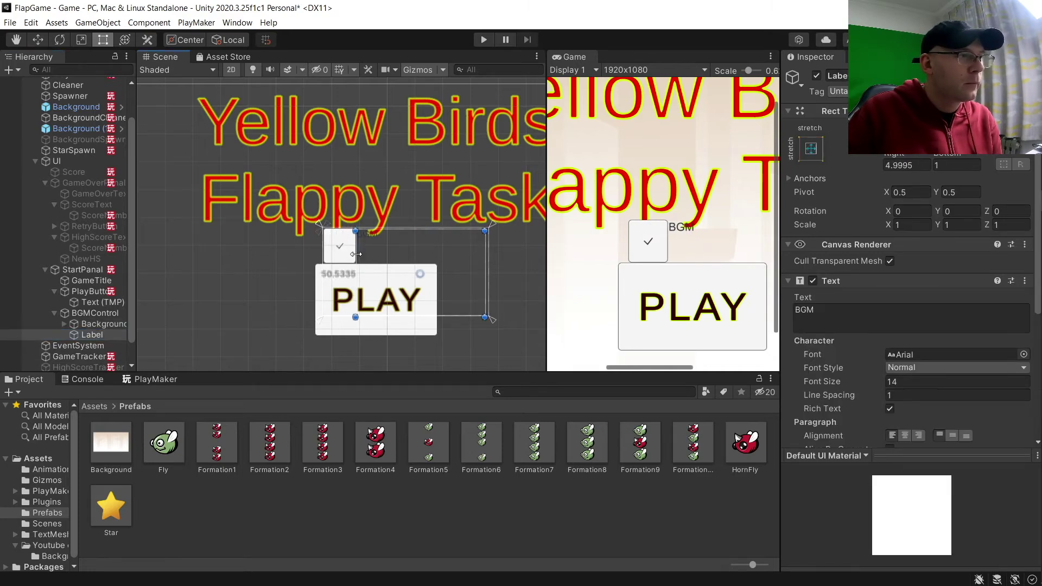
click(65, 324)
click(93, 335)
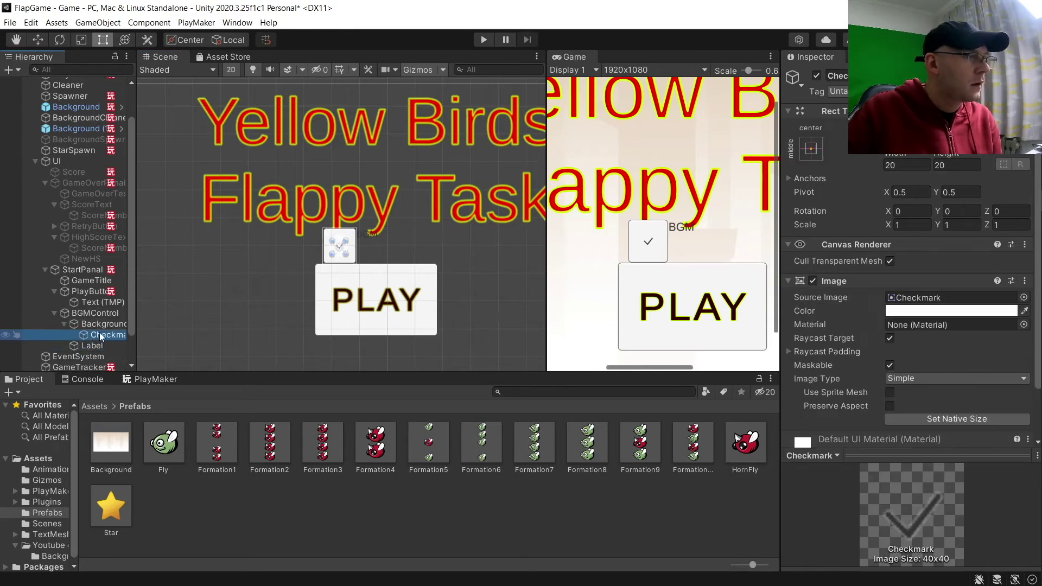
mouse_move(332, 240)
mouse_down()
mouse_move(326, 230)
mouse_move(357, 267)
mouse_move(324, 247)
mouse_up()
click(372, 236)
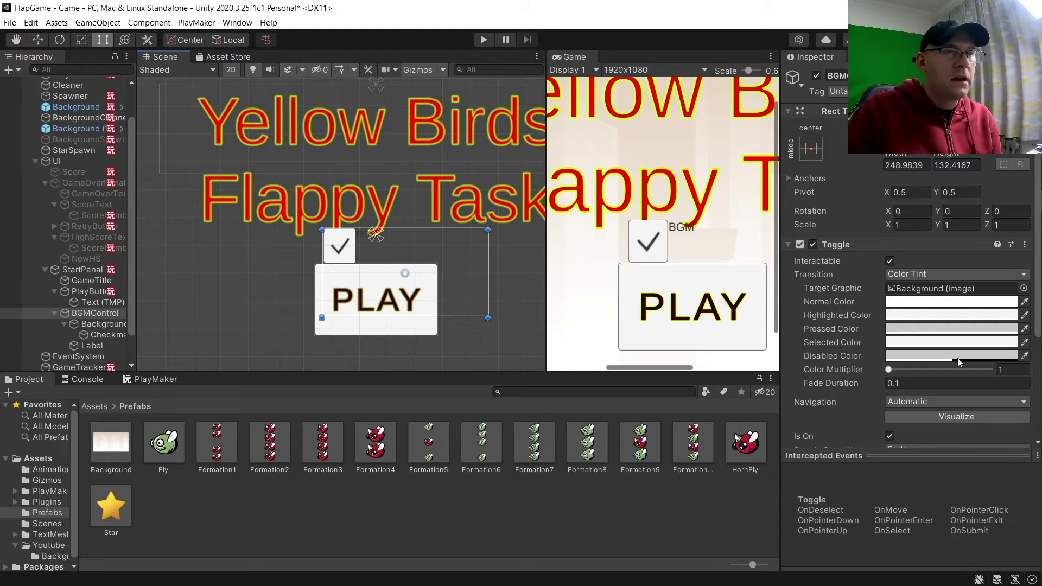
scroll(236, 290, up, 1)
click(119, 333)
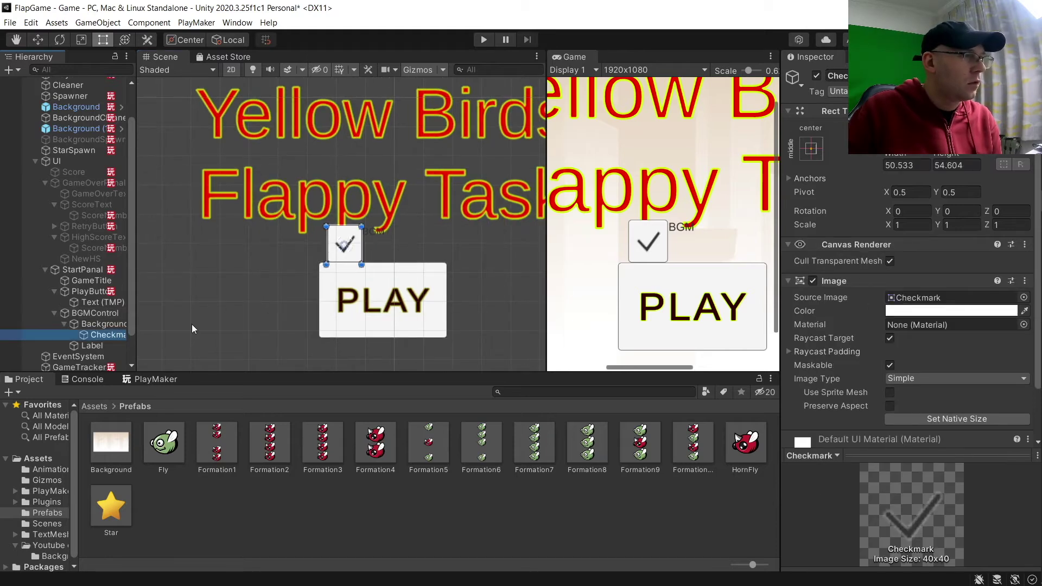
Step: Set the font size of BGMControl's Label to 40 and its font style to Bold
click(92, 346)
click(921, 382)
text(40)
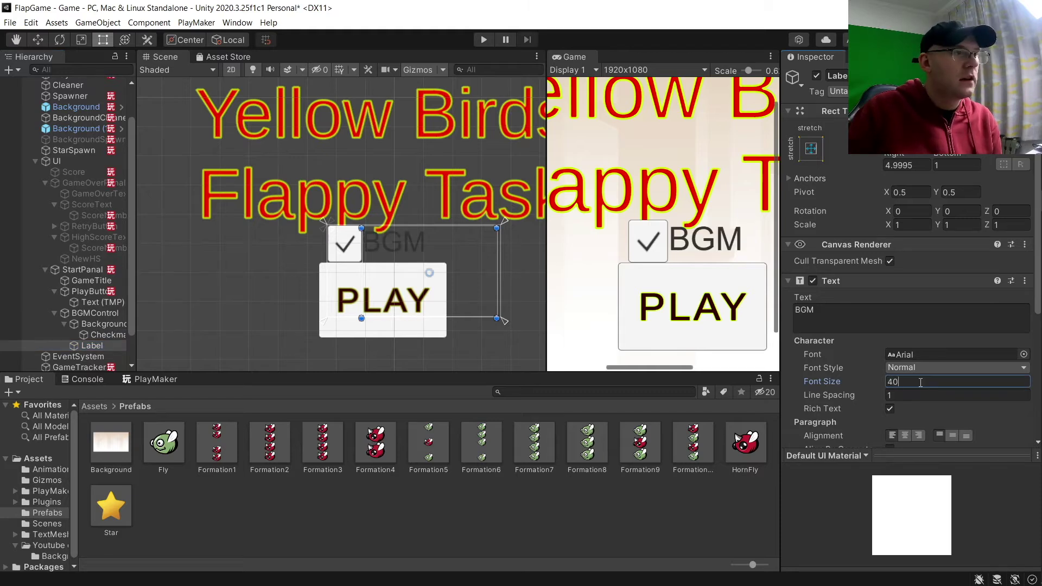
click(912, 368)
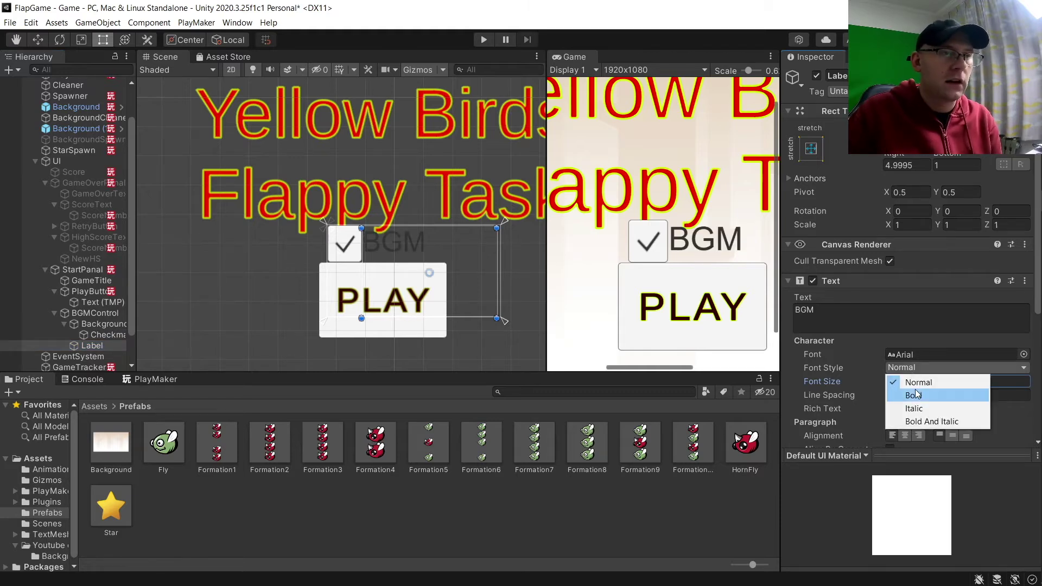
click(912, 393)
scroll(905, 387, down, 5)
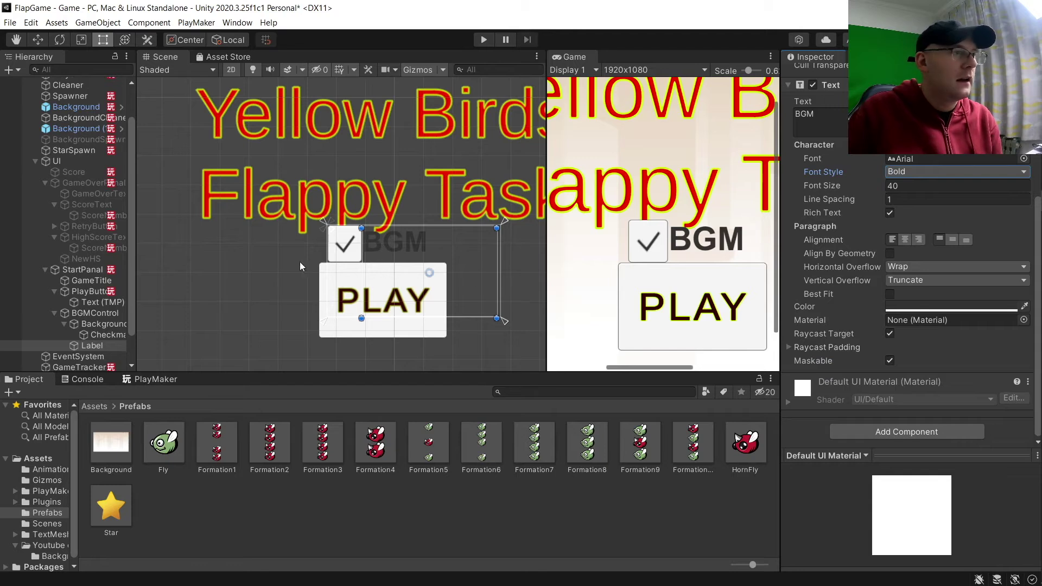
Step: Reduce BGMControl's height to about 53 and refit the Label's rectangle inside it, beside the checkbox
drag(460, 317, 458, 264)
click(97, 313)
drag(462, 315, 459, 261)
click(92, 345)
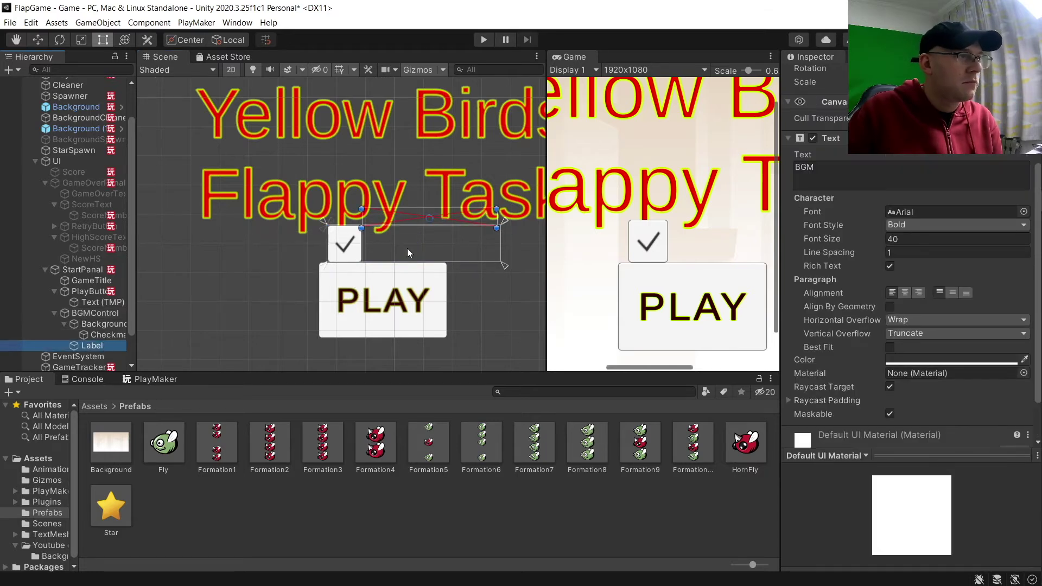
drag(423, 210, 422, 266)
Step: Align the Label's text vertically to the middle and place the BGMControl toggle just below the PLAY button
scroll(448, 293, down, 4)
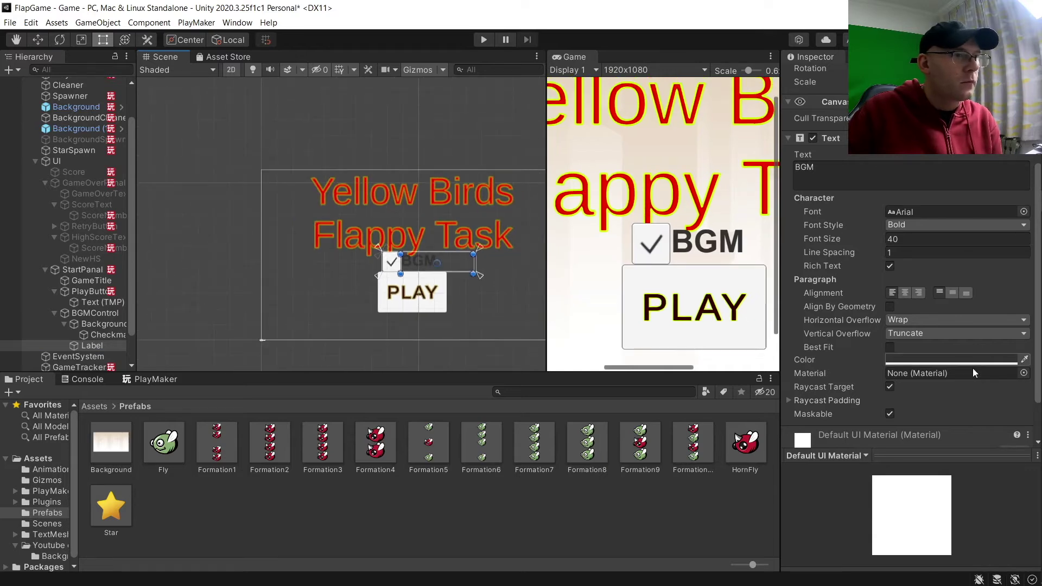
click(949, 298)
scroll(398, 275, down, 6)
middle_drag(387, 287, 354, 273)
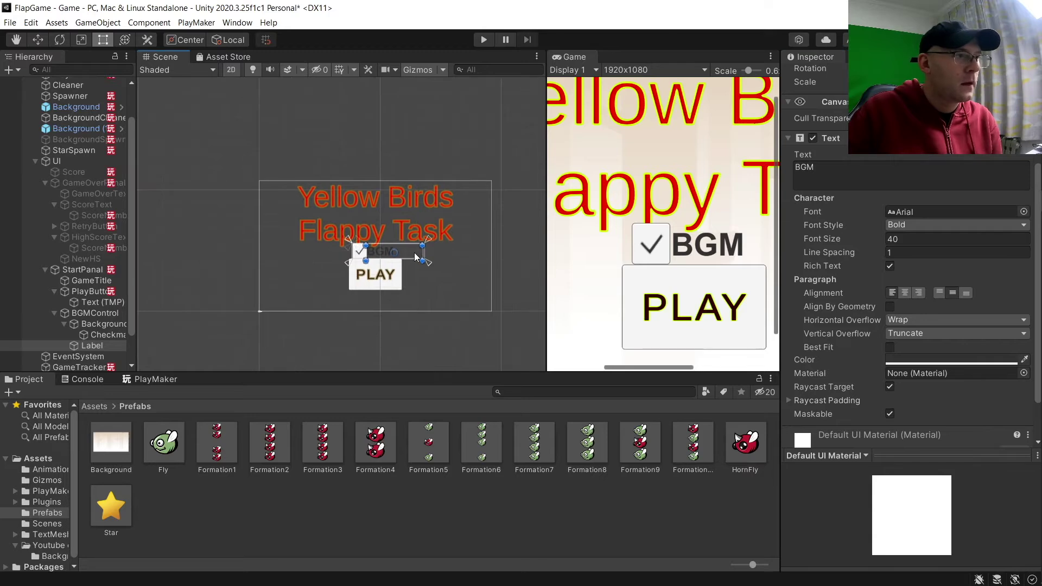
click(412, 251)
click(412, 252)
drag(391, 252, 357, 289)
scroll(639, 282, down, 10)
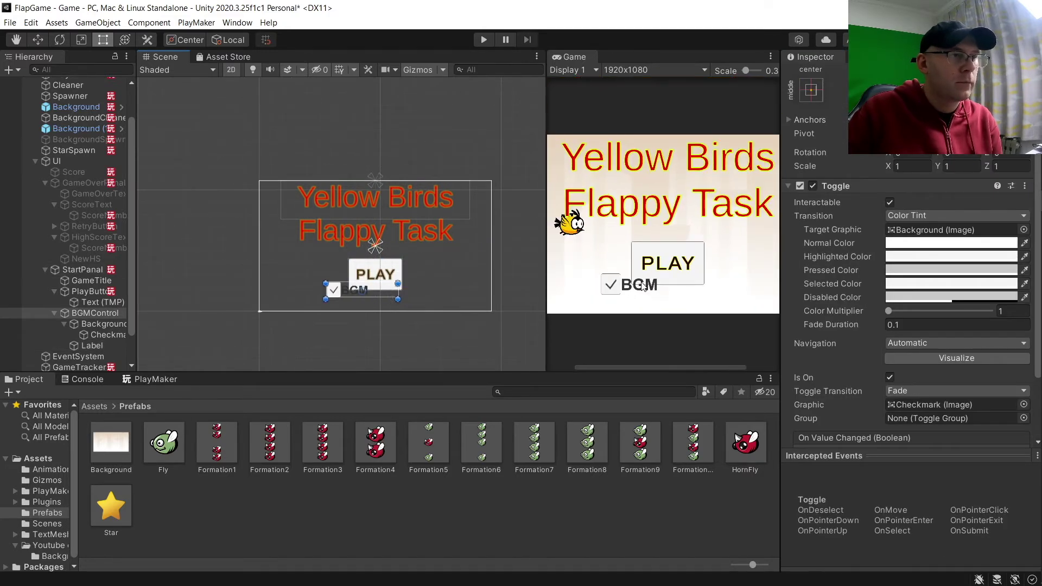
drag(382, 293, 373, 302)
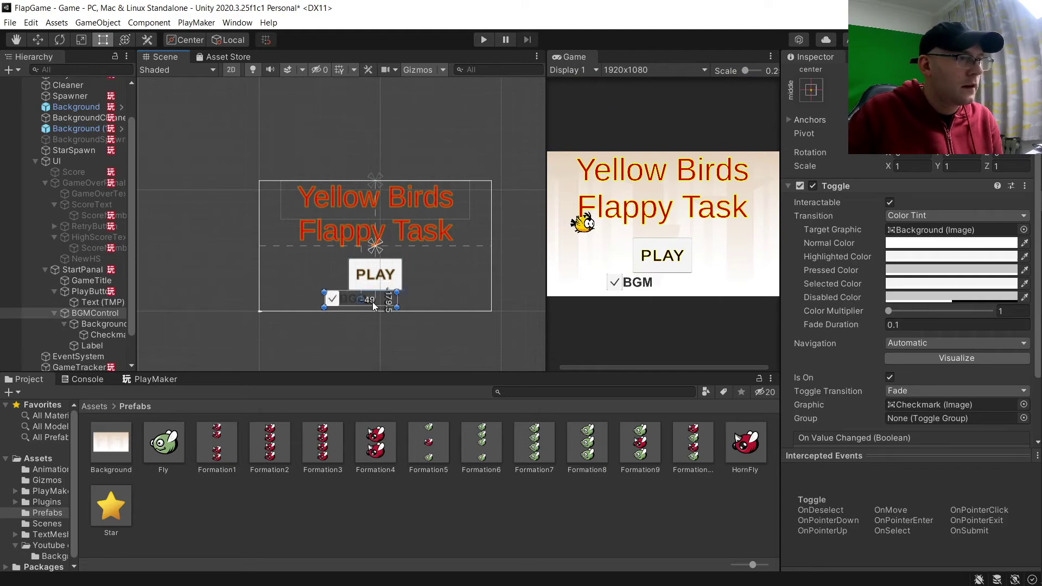
Step: Add a PlayMaker FSM to the BGMControl toggle
click(55, 313)
right_click(88, 315)
click(266, 499)
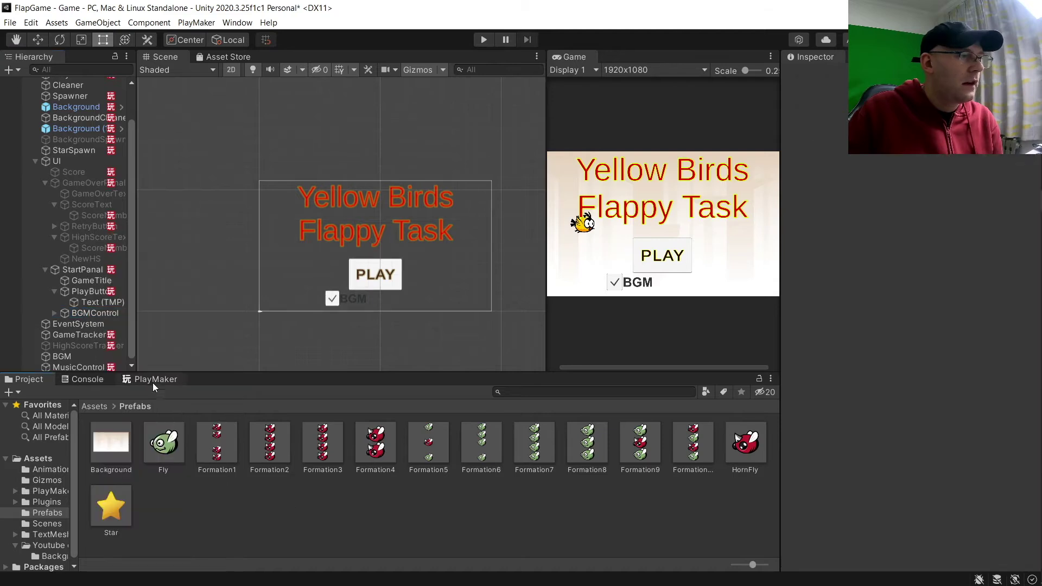
click(98, 313)
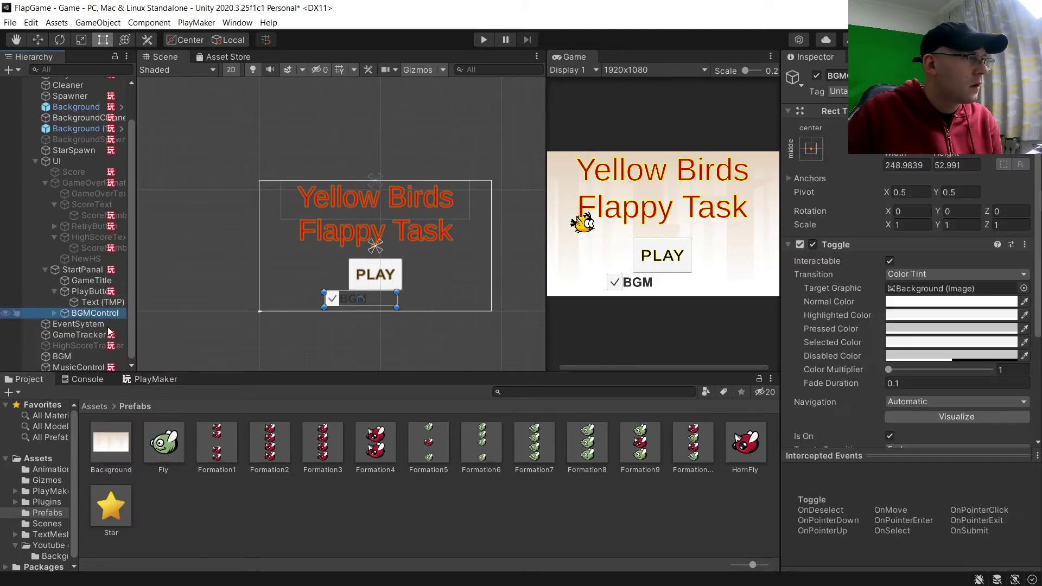
click(145, 382)
right_click(169, 439)
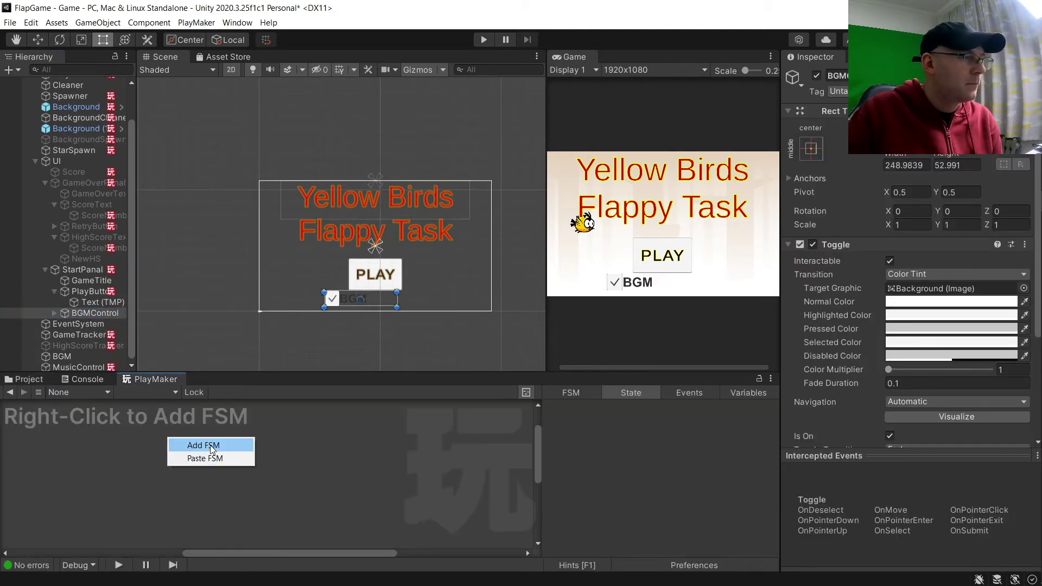
click(211, 446)
Step: Add the UI Toggle Get Is On action to State 1 of the BGMControl FSM
click(753, 548)
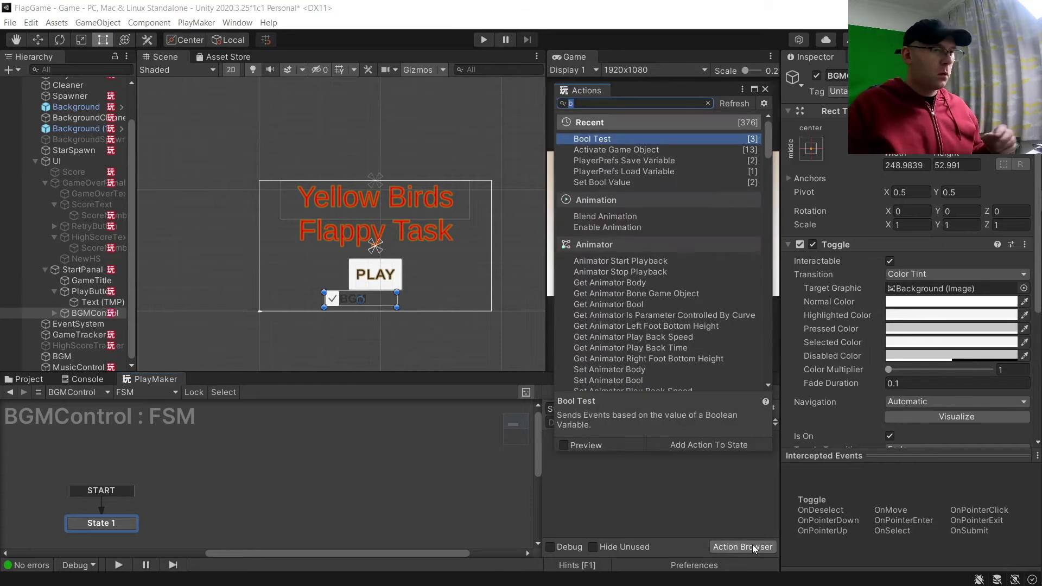
text(toggle)
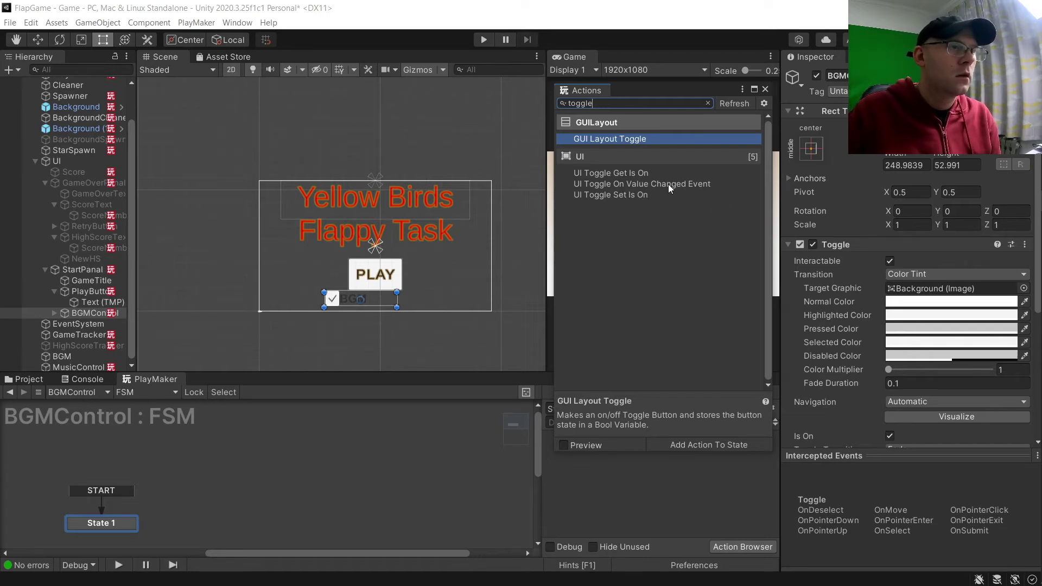
click(620, 194)
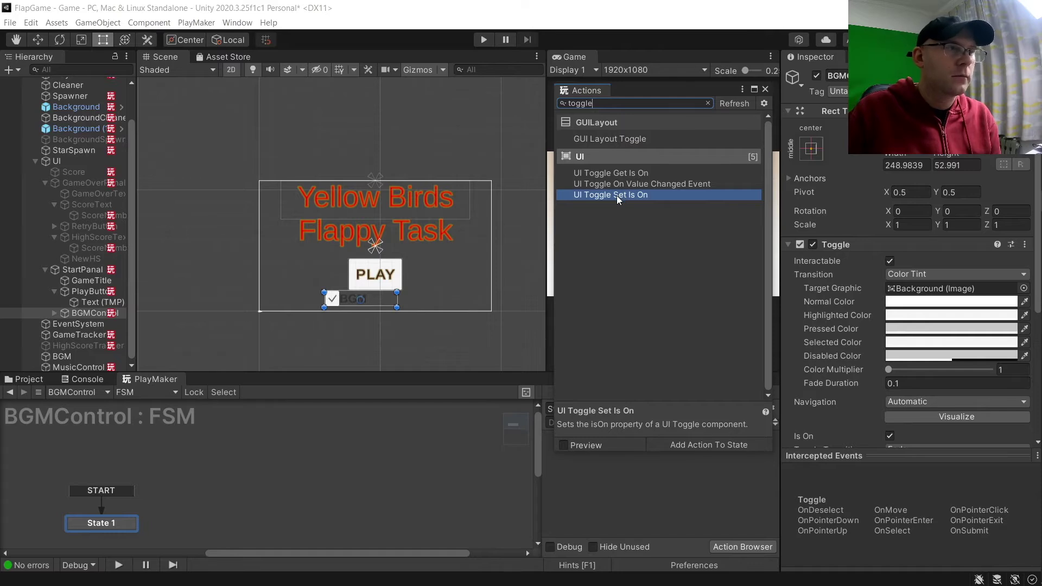
double_click(634, 171)
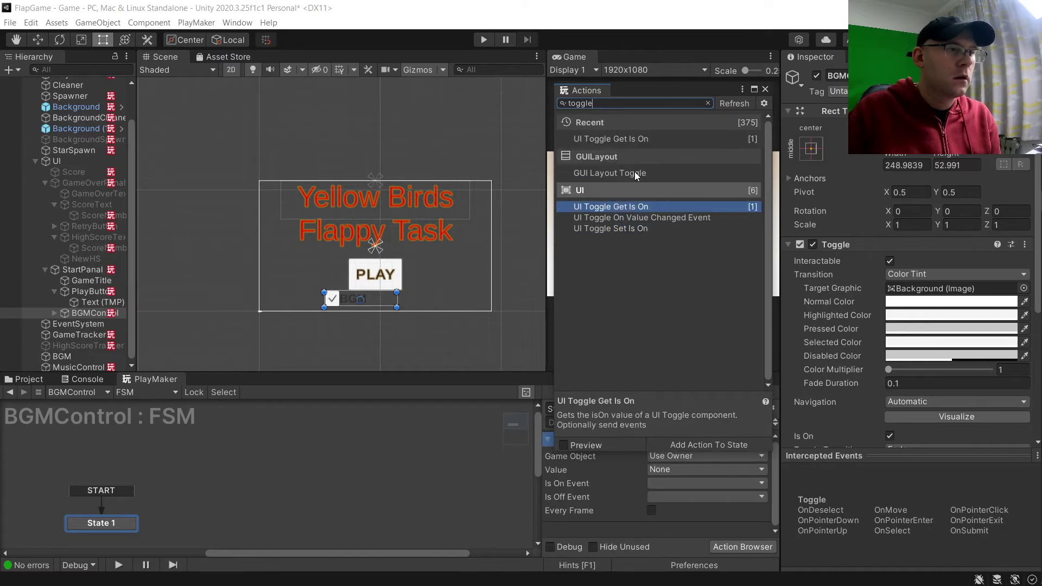
click(765, 90)
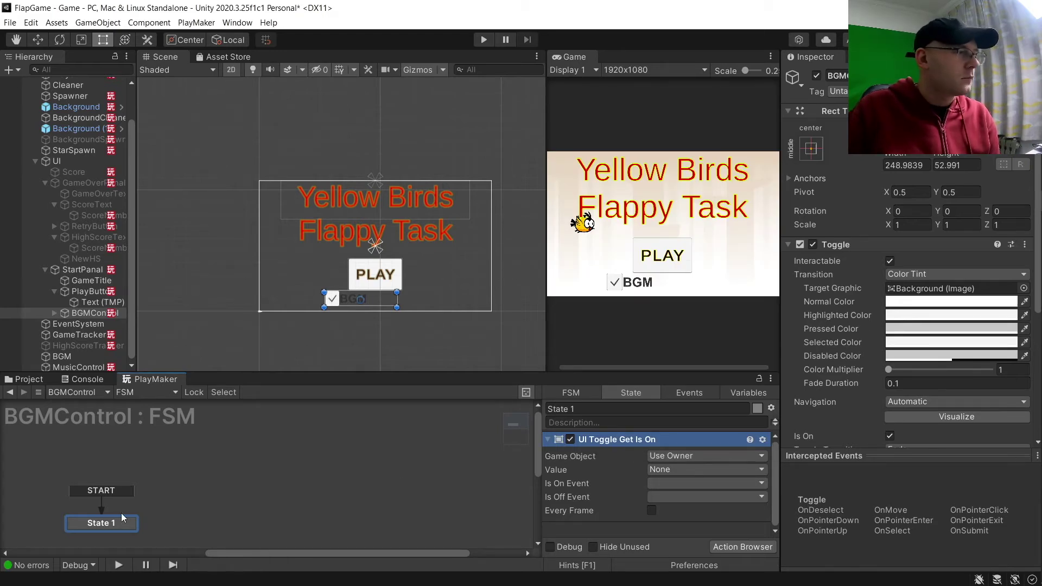
Step: Move State 1 slightly up under START and add the events Off and On to the BGMControl FSM
drag(113, 527, 106, 502)
right_click(106, 502)
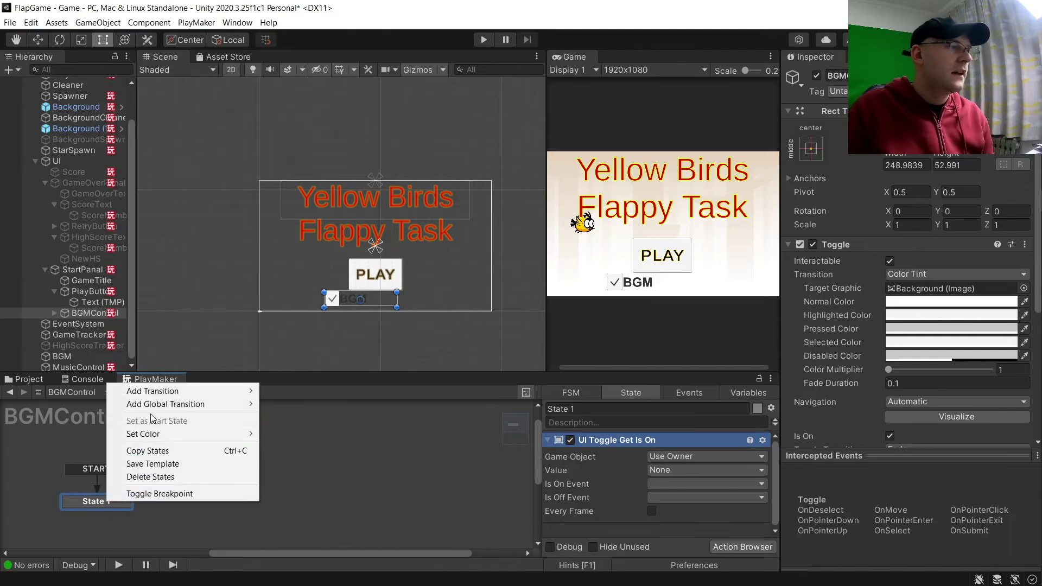
mouse_move(167, 394)
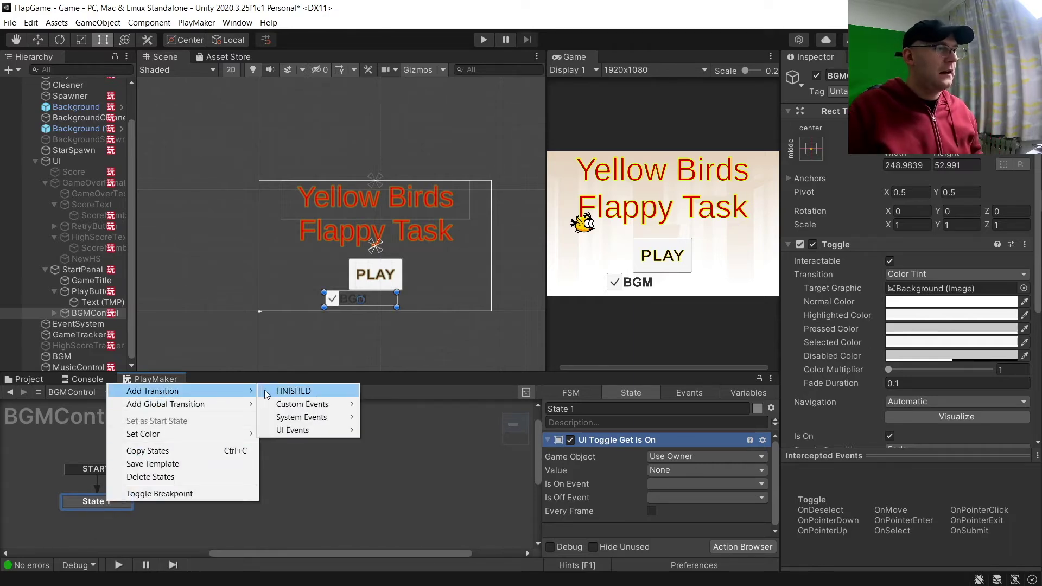
click(685, 392)
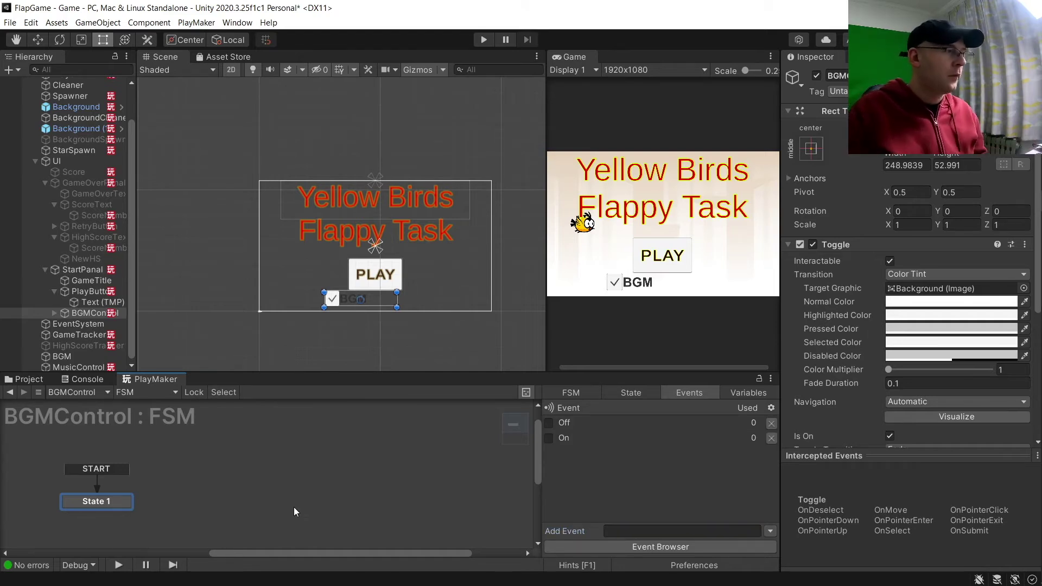
Step: Add two more states to the BGMControl FSM and arrange them one above the other beside State 1
right_click(245, 489)
click(263, 345)
right_click(258, 512)
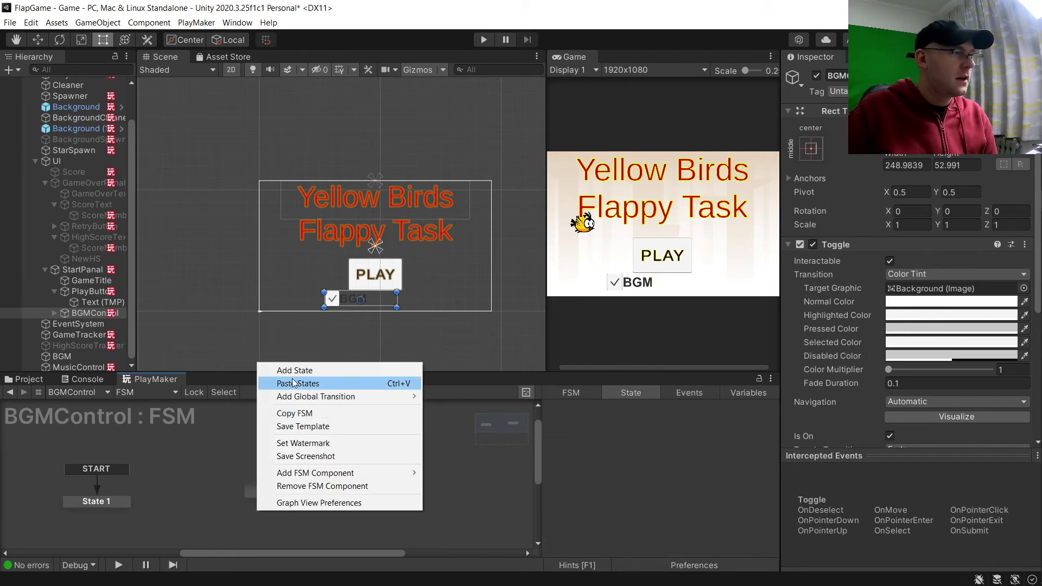
click(279, 368)
drag(283, 488, 299, 472)
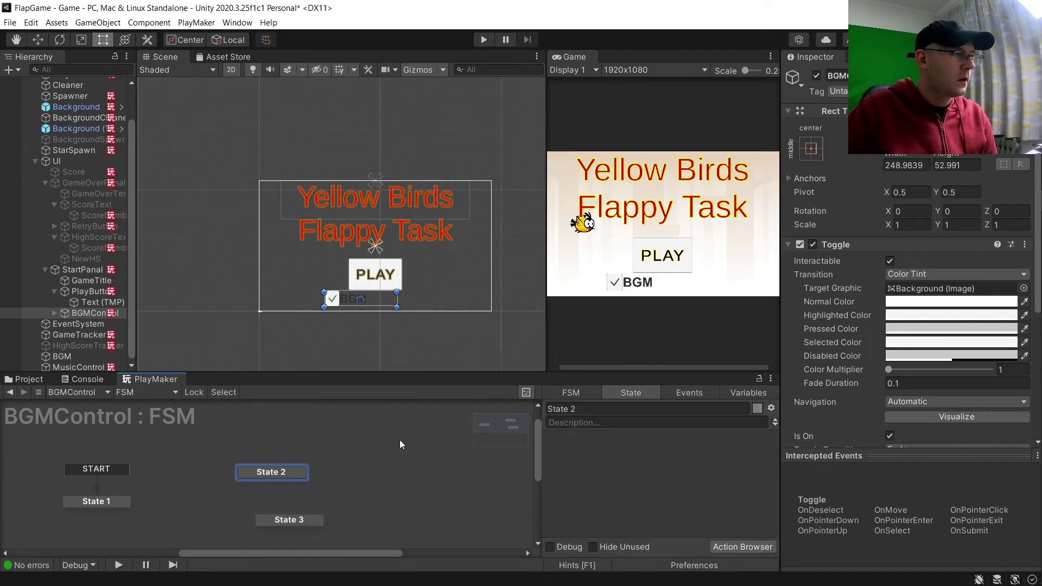
Step: Rename State 2 to On, State 3 to Off and State 1 to ToggleClick in the BGMControl FSM
text(On)
click(280, 519)
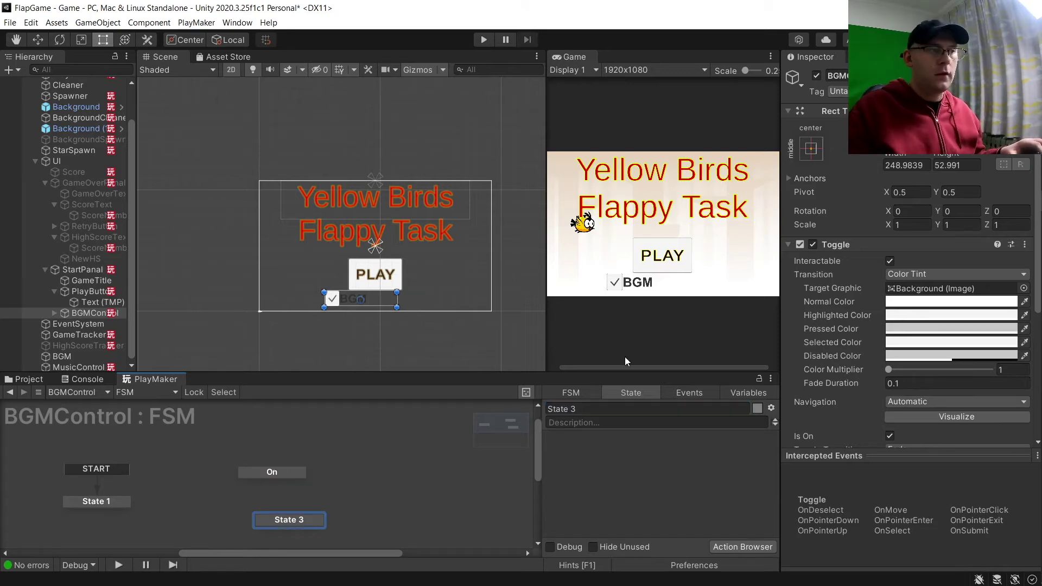
text(Off)
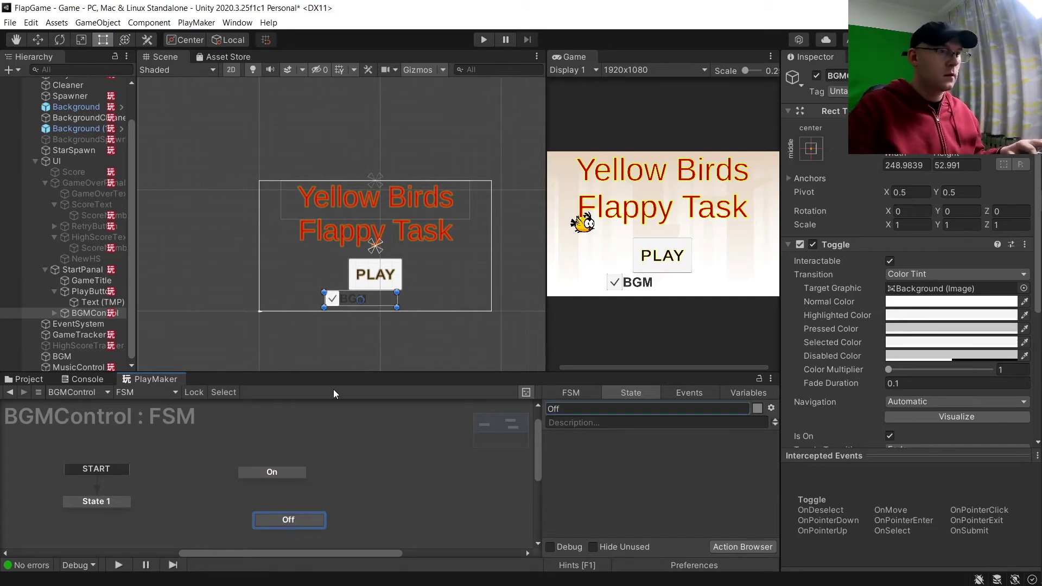
click(97, 501)
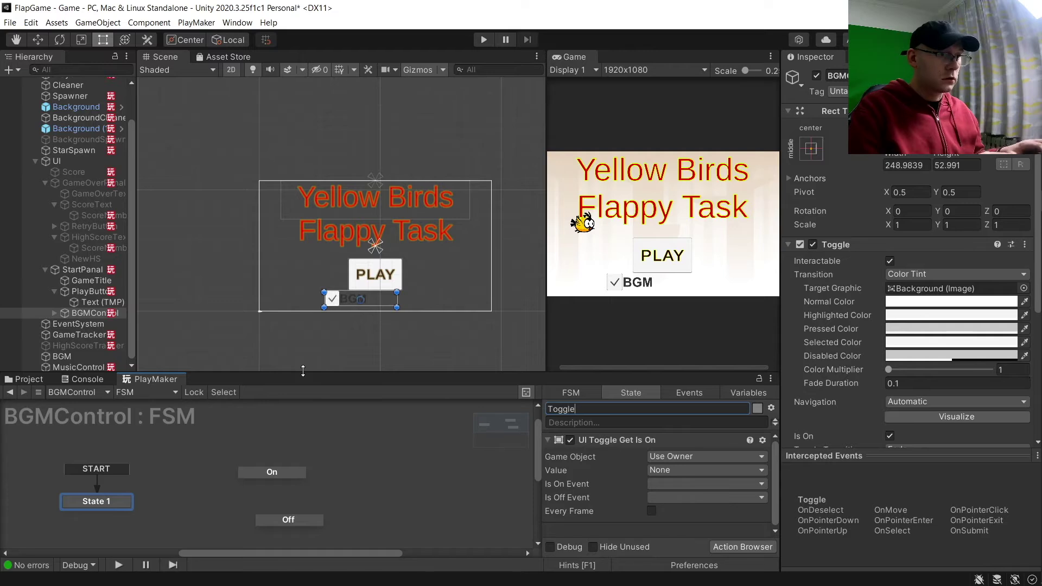
key(Return)
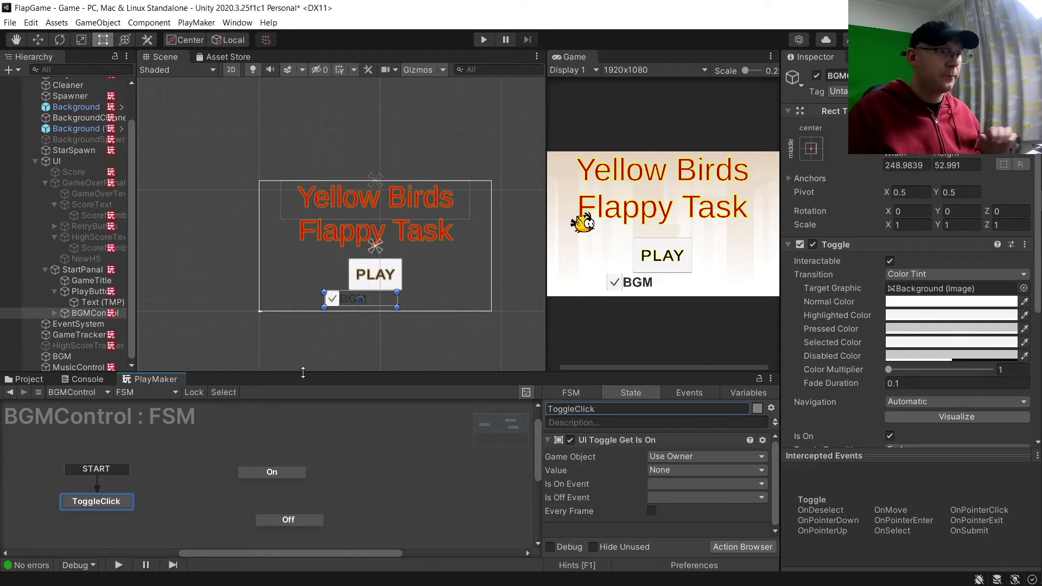
Step: Add On and Off transitions to the ToggleClick state and link them to the On and Off states
right_click(70, 502)
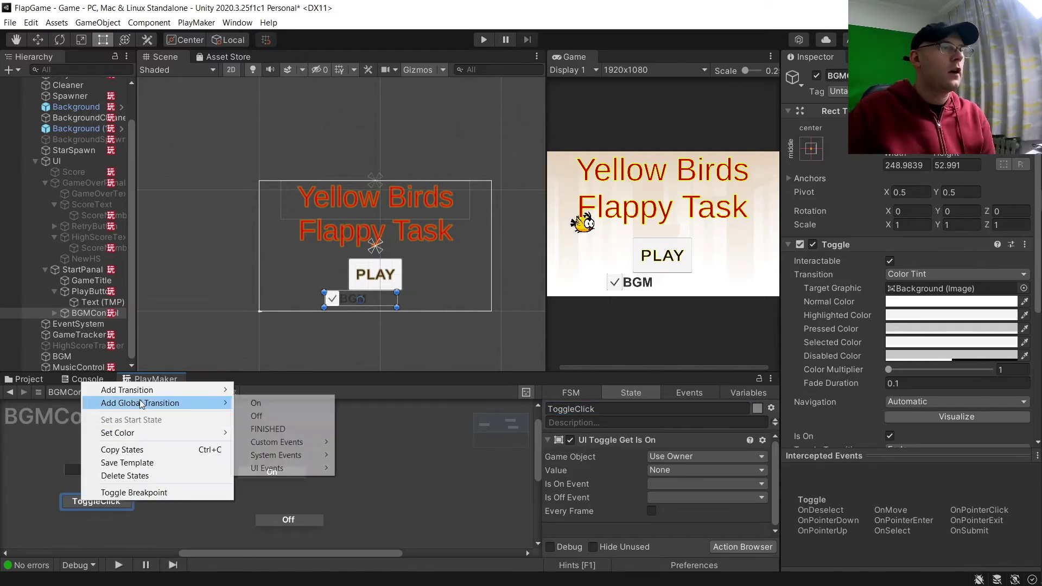
click(243, 389)
right_click(93, 500)
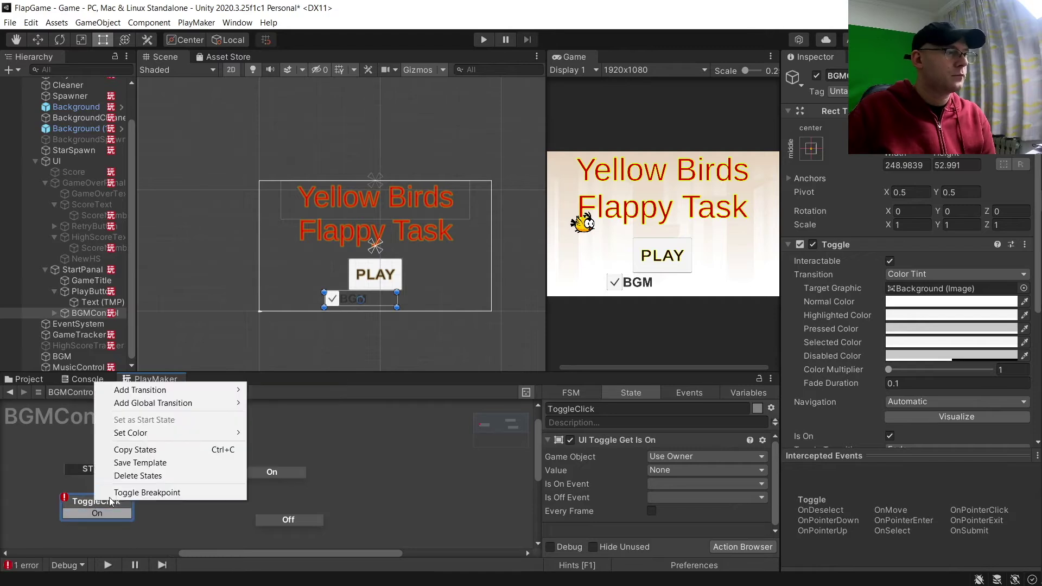
mouse_move(186, 388)
click(267, 404)
drag(118, 513, 258, 469)
drag(81, 525, 256, 521)
Step: Add a FINISHED transition to both the On and Off states and link each back to ToggleClick
right_click(270, 470)
mouse_move(380, 474)
click(458, 500)
click(289, 520)
right_click(289, 520)
mouse_move(360, 410)
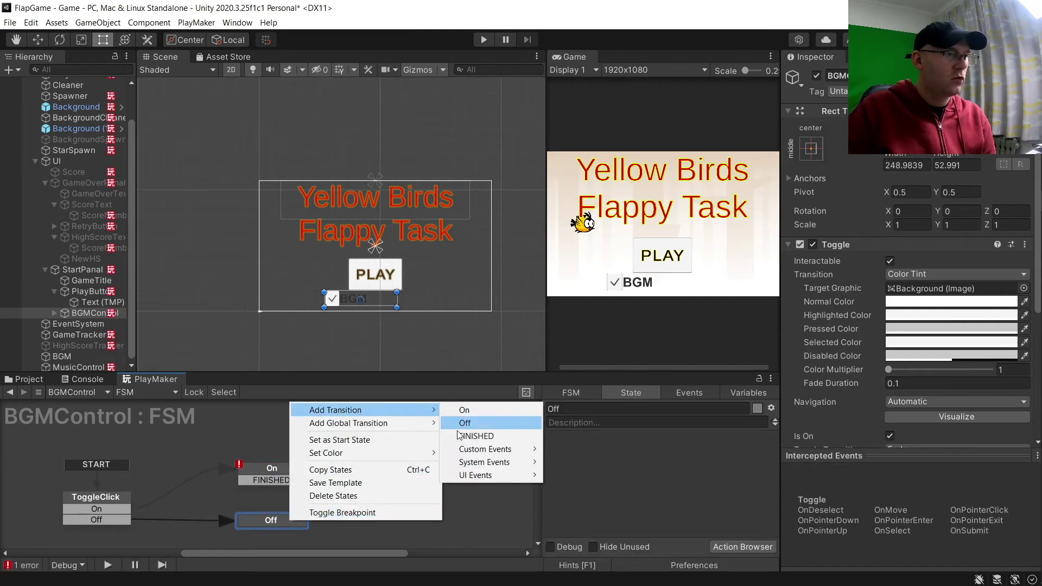
click(458, 435)
drag(271, 479, 120, 494)
drag(262, 533, 104, 508)
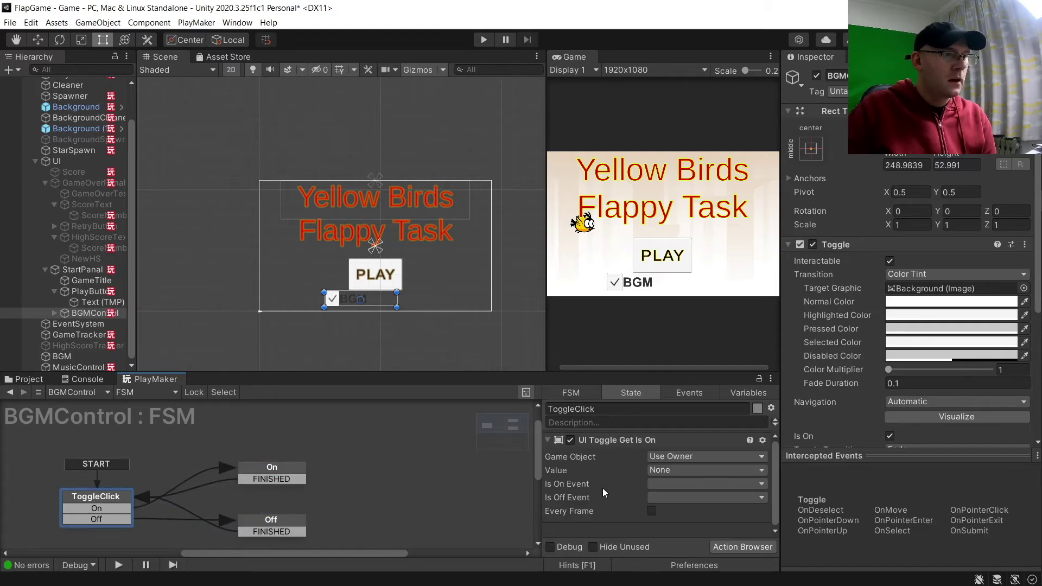
Step: In ToggleClick's UI Toggle Get Is On action, set Is On Event to On and Is Off Event to Off
click(687, 485)
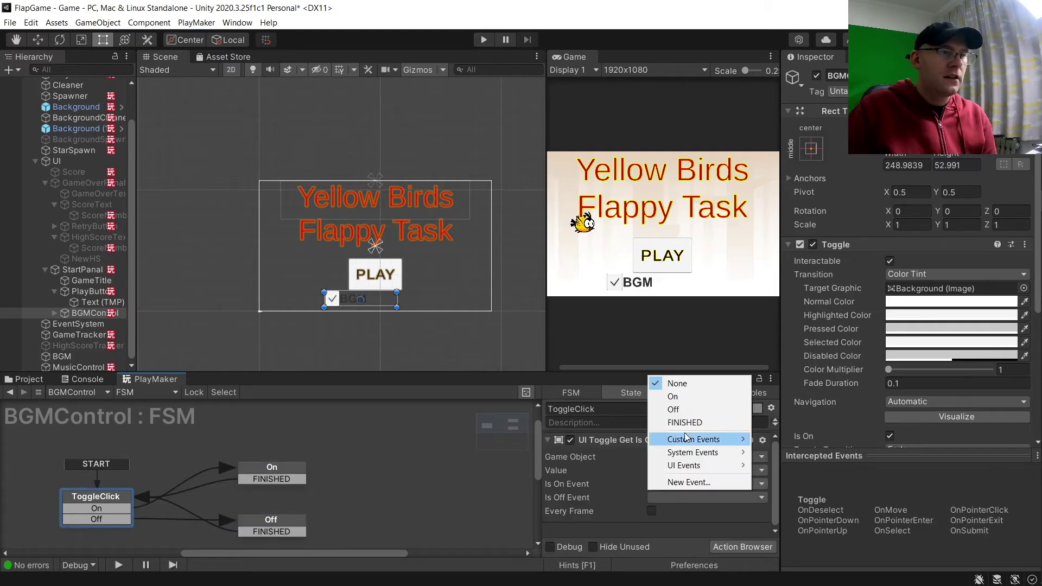
click(673, 397)
click(665, 499)
click(673, 423)
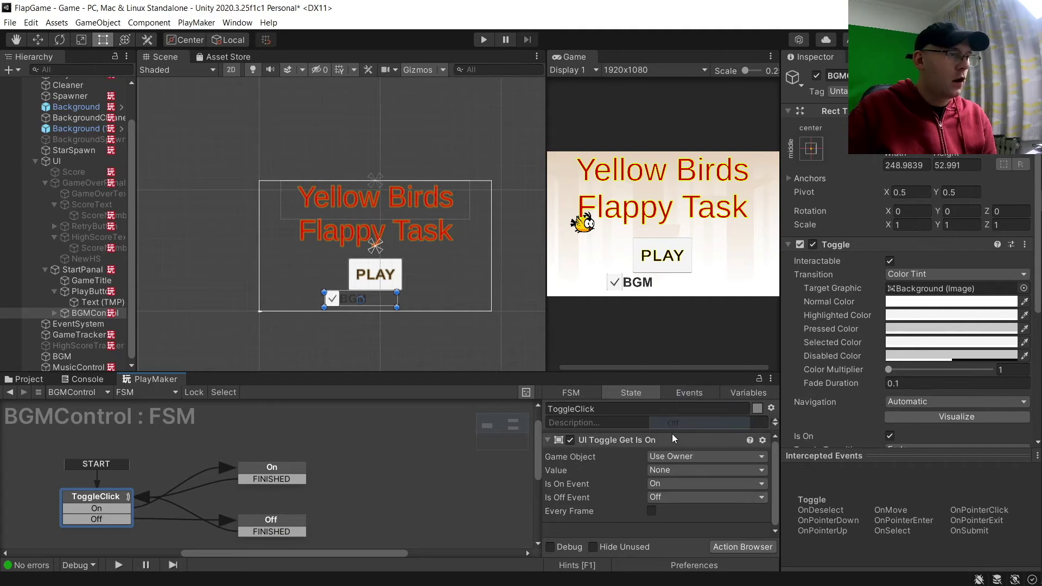
Step: Search the actions for "set bool" and add a Set Bool Value action to both the On and Off states
click(272, 468)
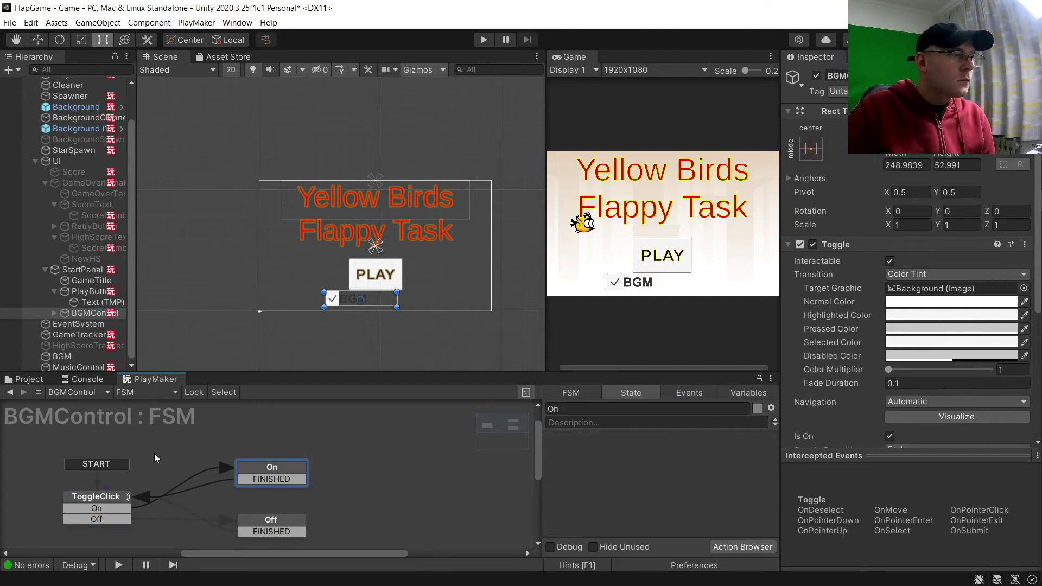
click(761, 548)
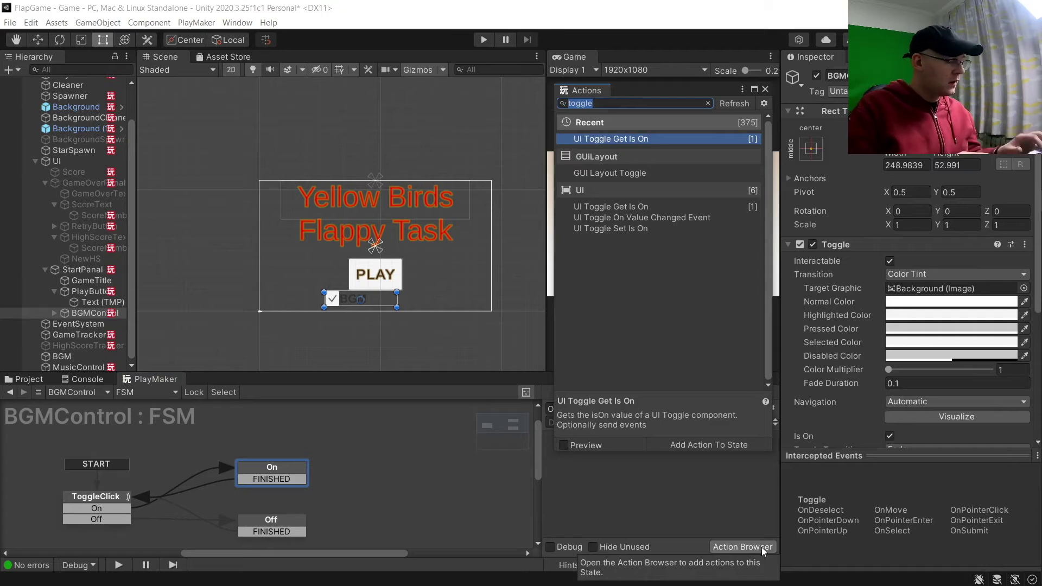
text(set b)
text(ool)
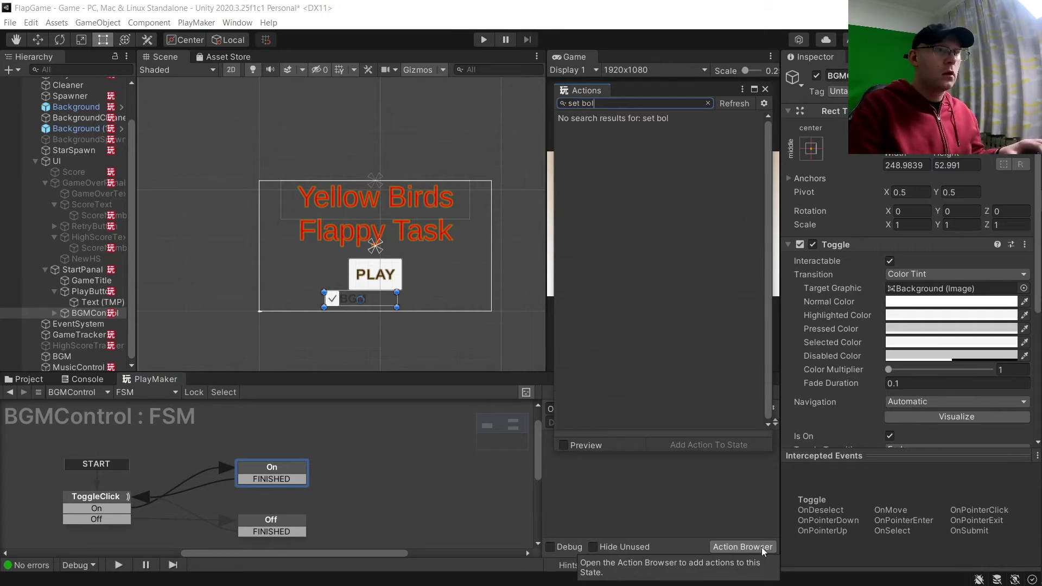
key(Return)
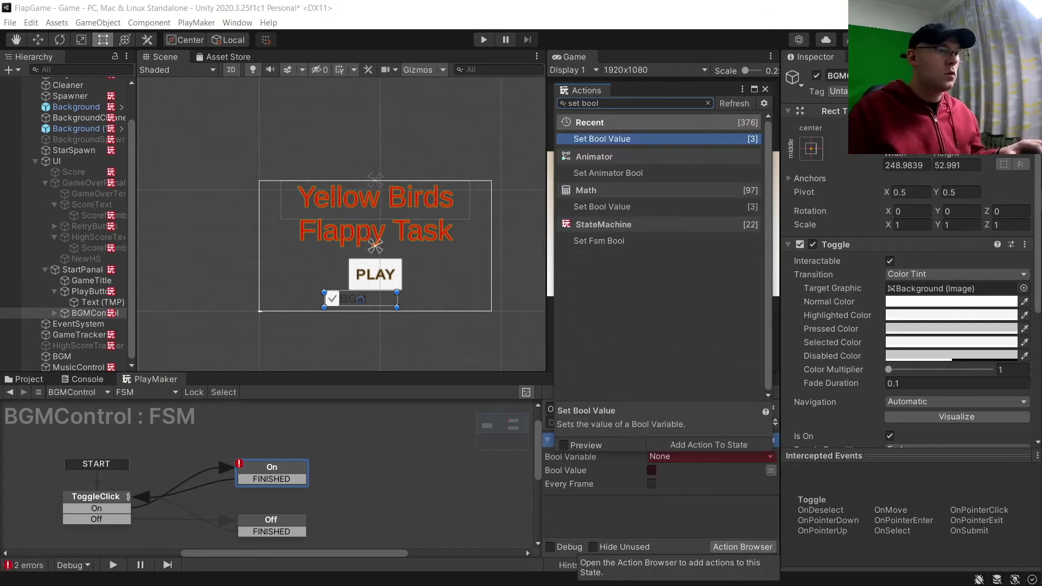
click(272, 531)
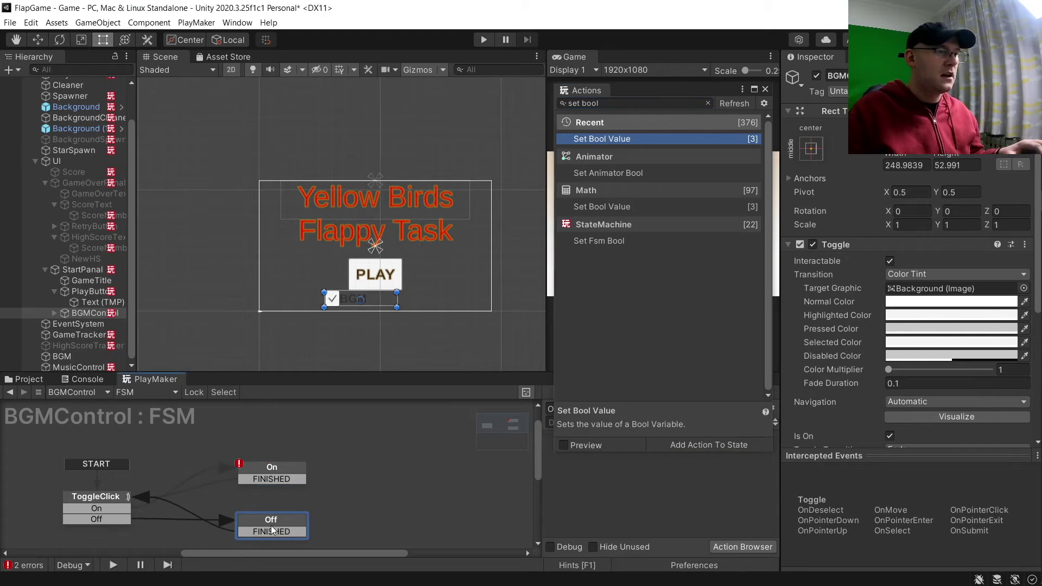
double_click(591, 138)
Step: Add a Next Frame Event action to the Off state and to the On state, closing the action browser when done
text(next)
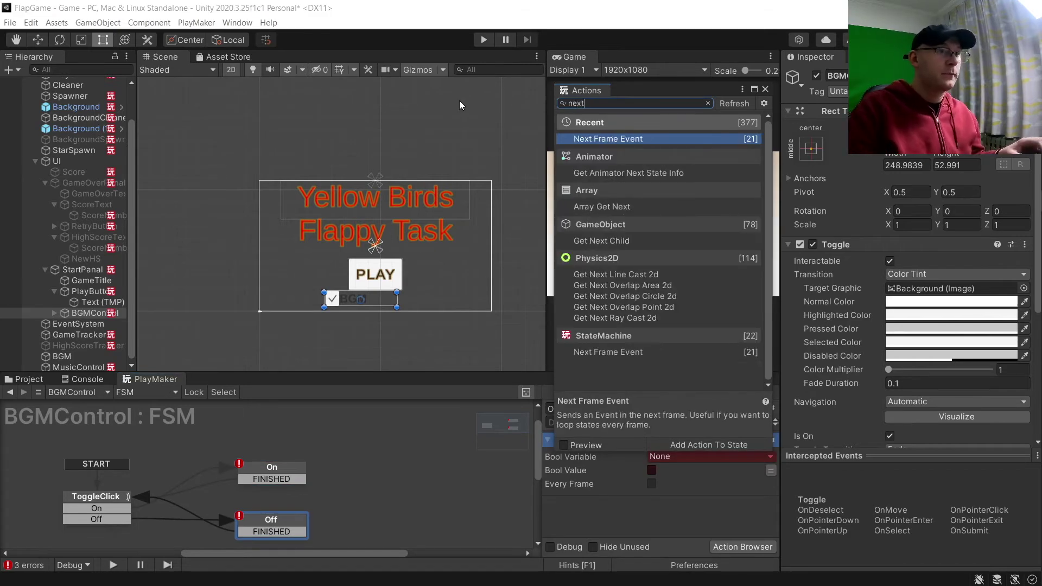
key(Return)
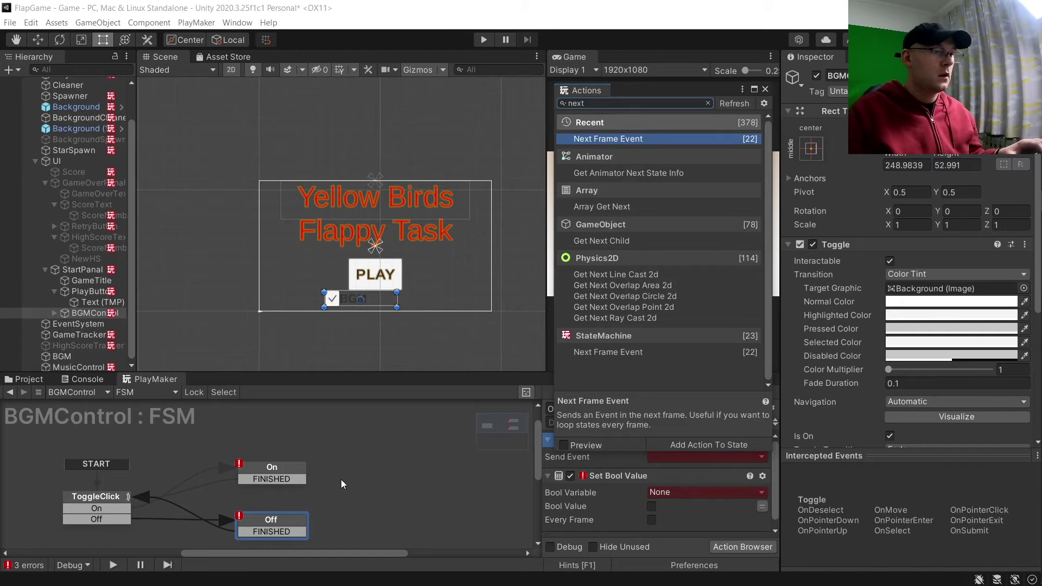
click(289, 481)
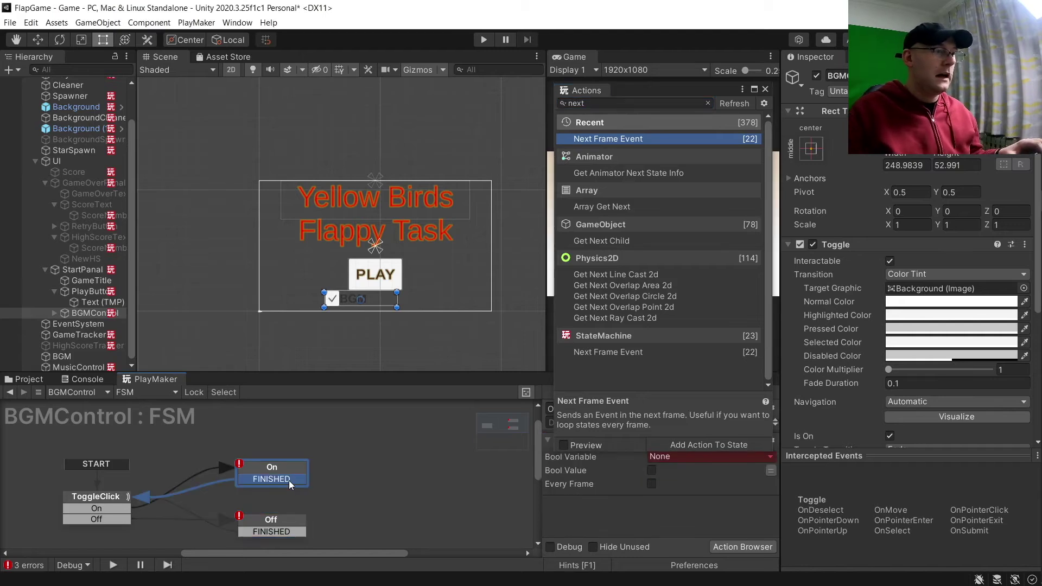
double_click(594, 138)
click(766, 89)
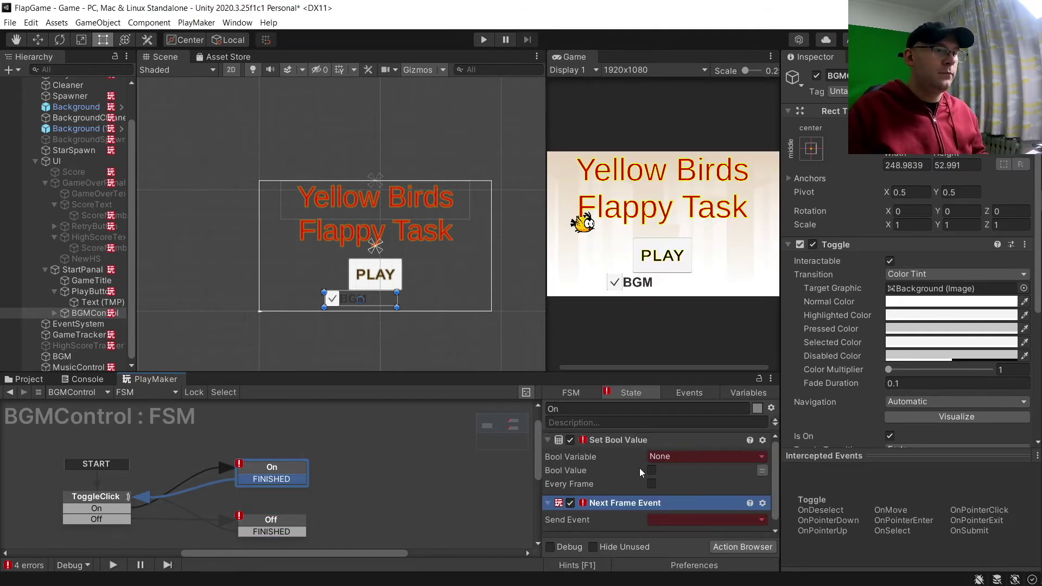
Step: In the On state, assign the global BGM variable to Set Bool Value and make Next Frame Event send FINISHED
click(676, 456)
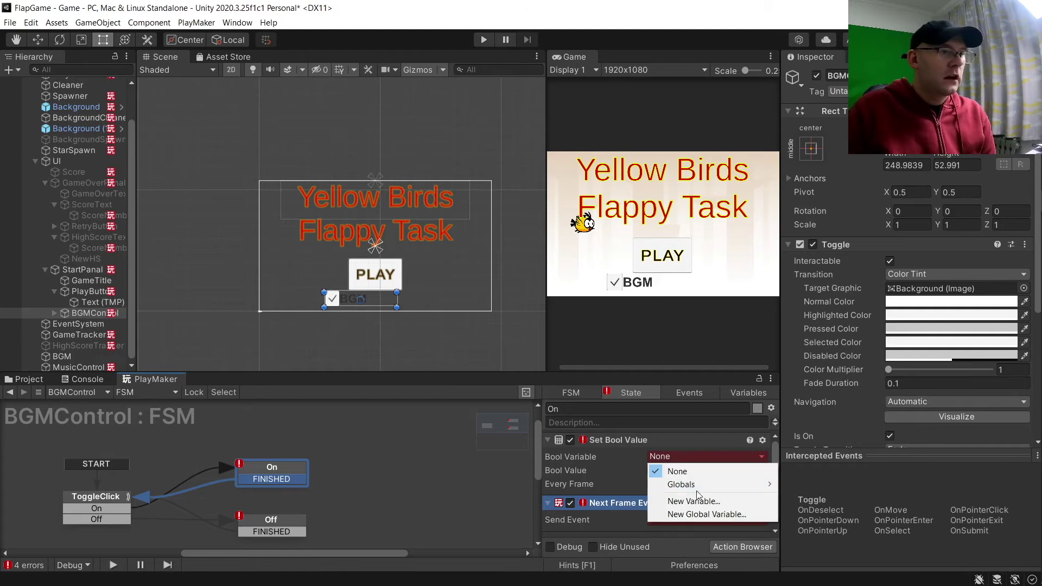
mouse_move(705, 488)
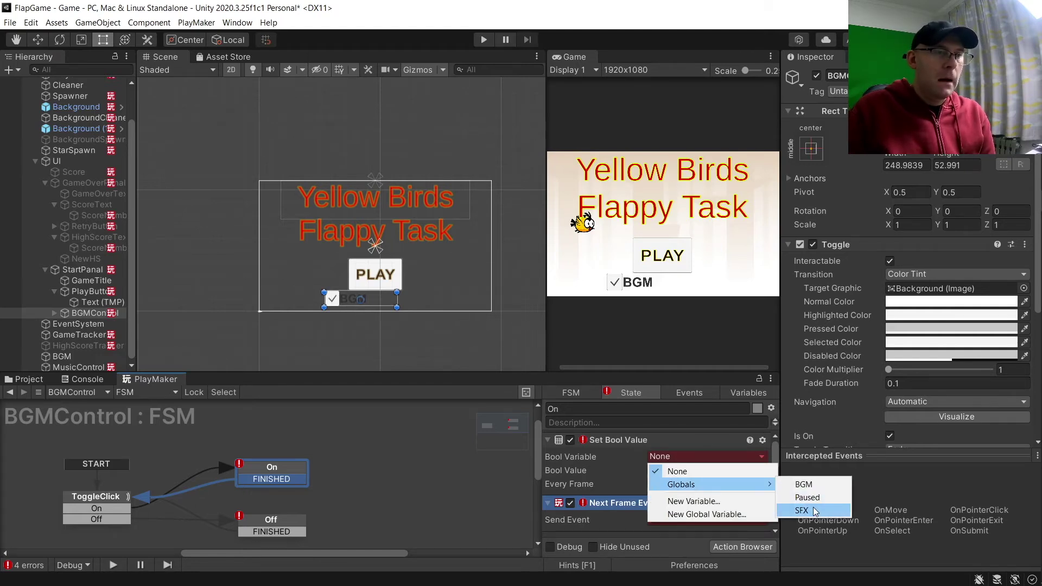
click(812, 488)
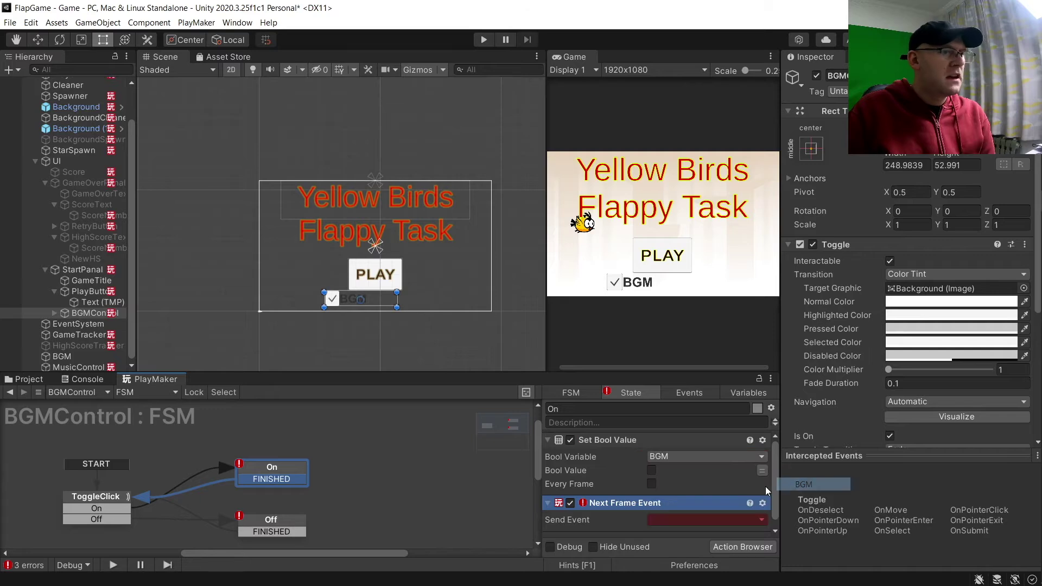
click(676, 520)
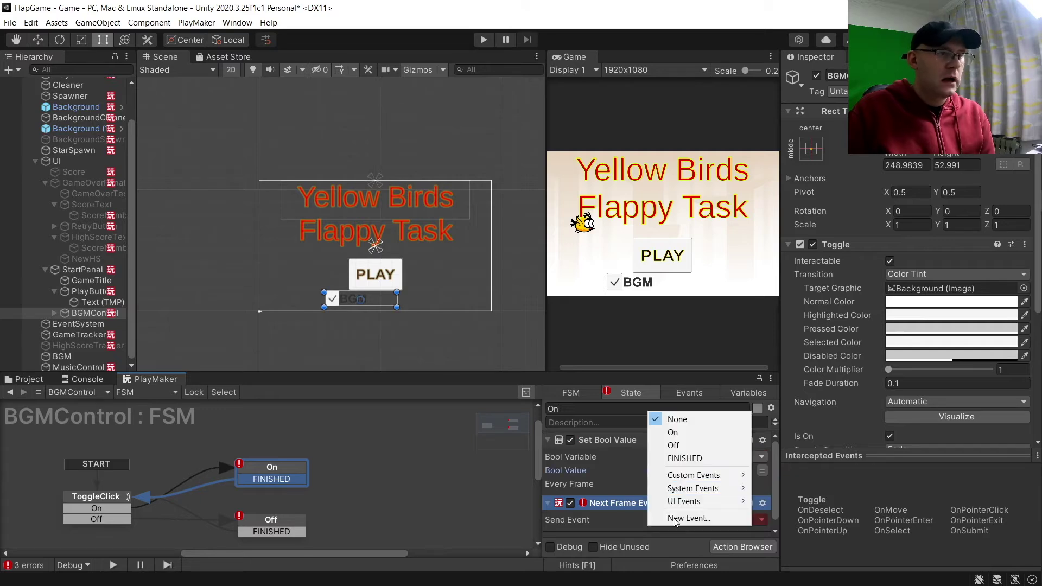
click(685, 457)
Step: In the Off state, put Set Bool Value above Next Frame Event, assign it the global BGM variable, and send FINISHED on the next frame
click(282, 522)
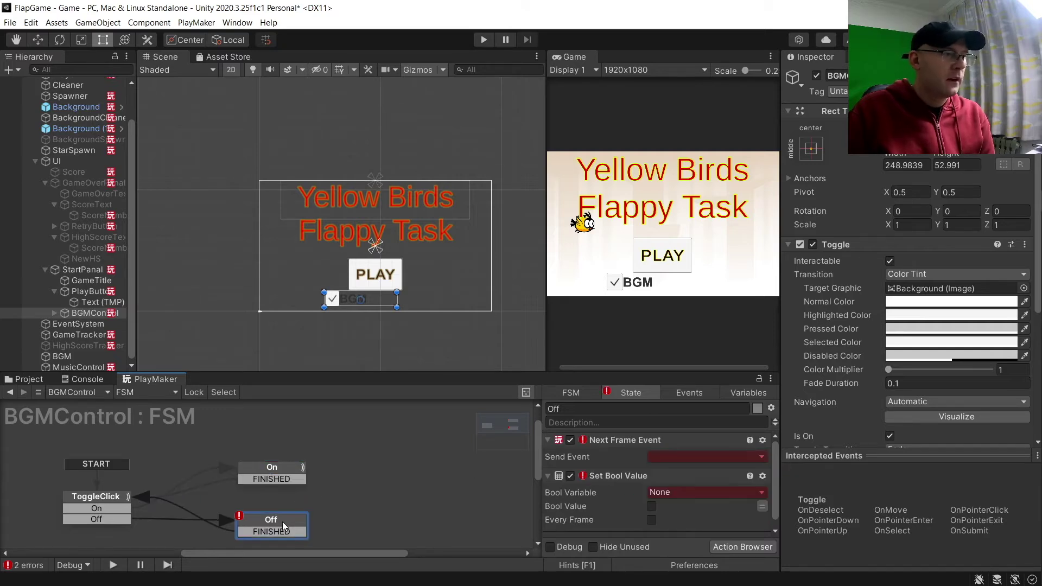
mouse_move(674, 467)
mouse_down()
mouse_move(627, 453)
mouse_move(673, 458)
mouse_up()
click(673, 459)
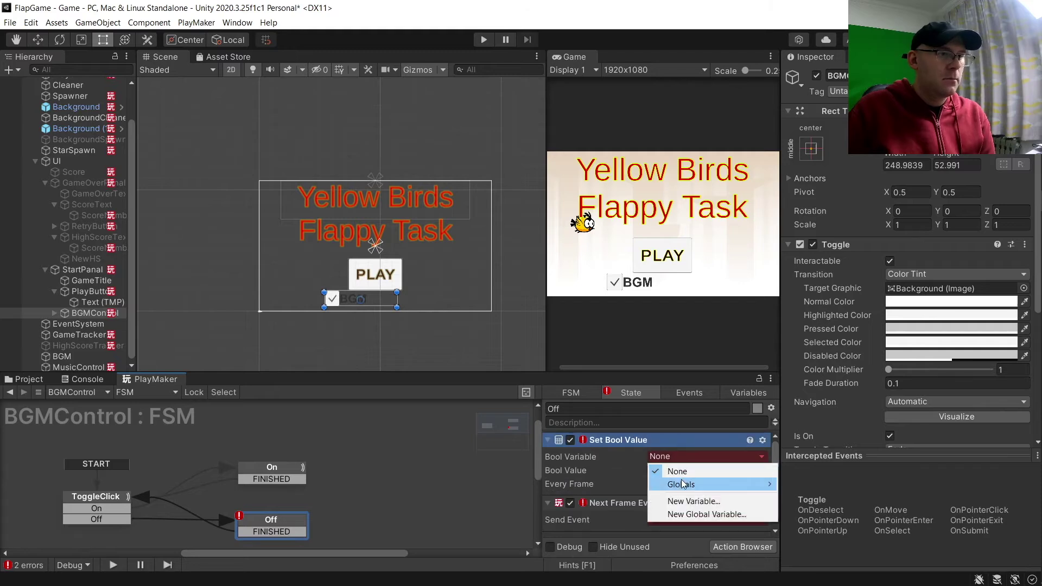
mouse_move(686, 483)
click(808, 484)
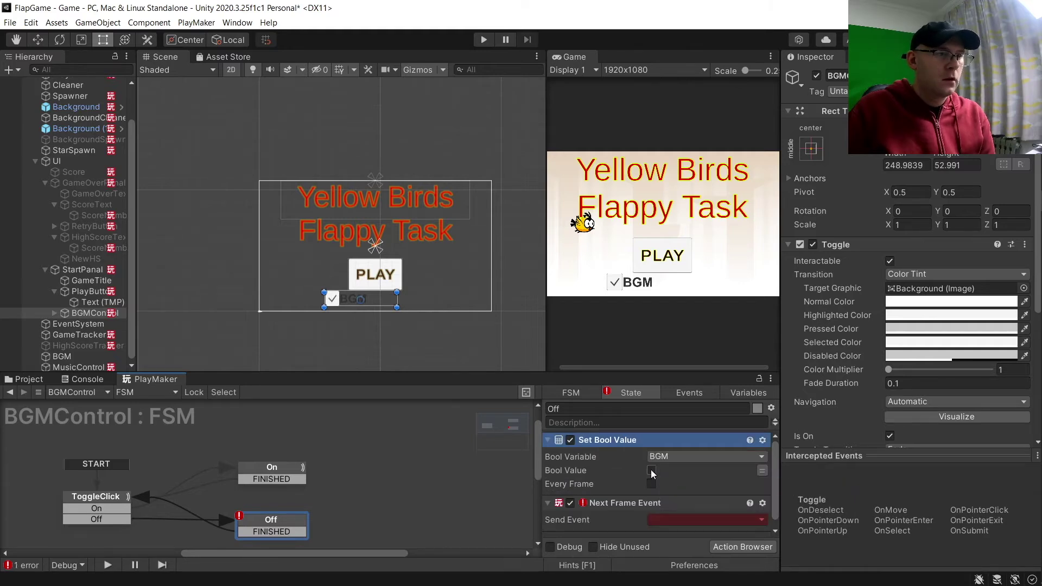
click(666, 519)
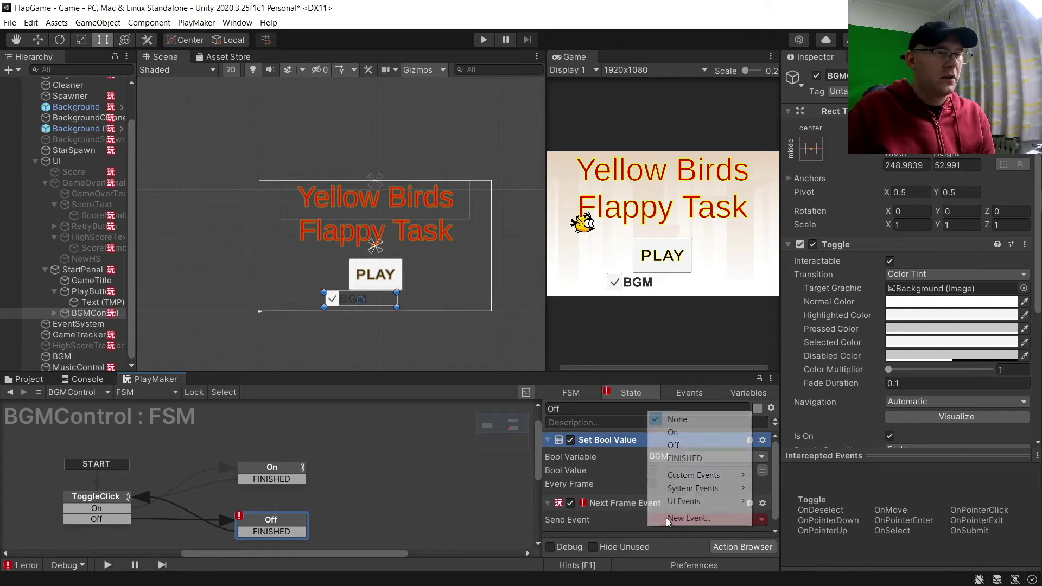
click(700, 460)
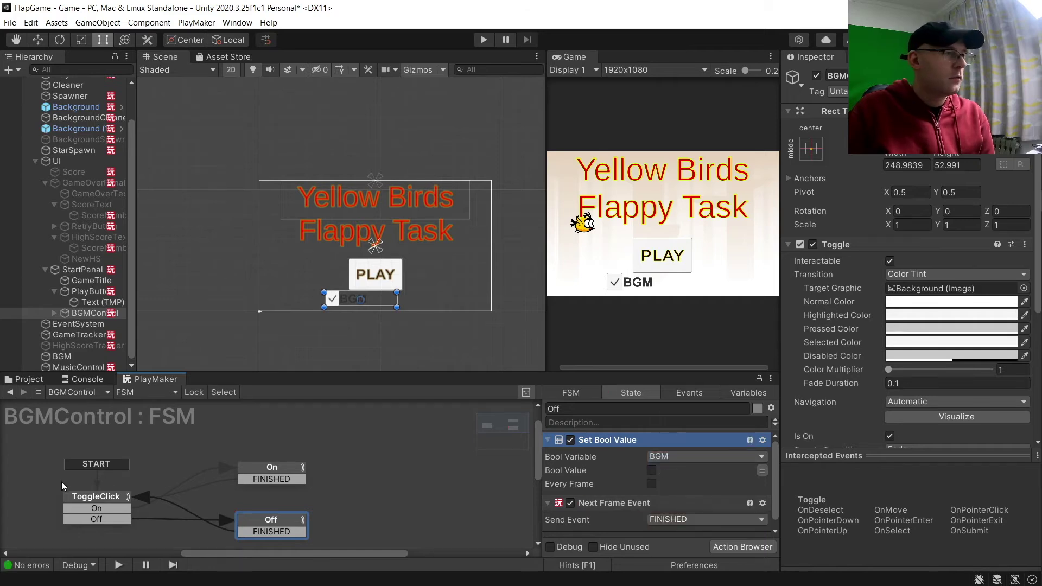
Step: Enable Every Frame for the UI Toggle Get Is On action in the ToggleClick state
click(92, 496)
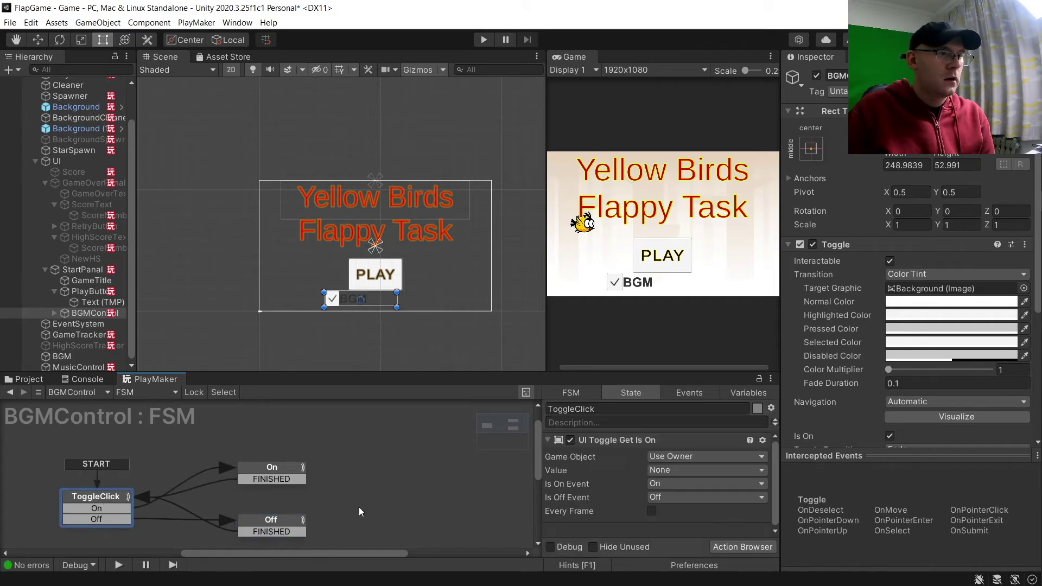
click(652, 511)
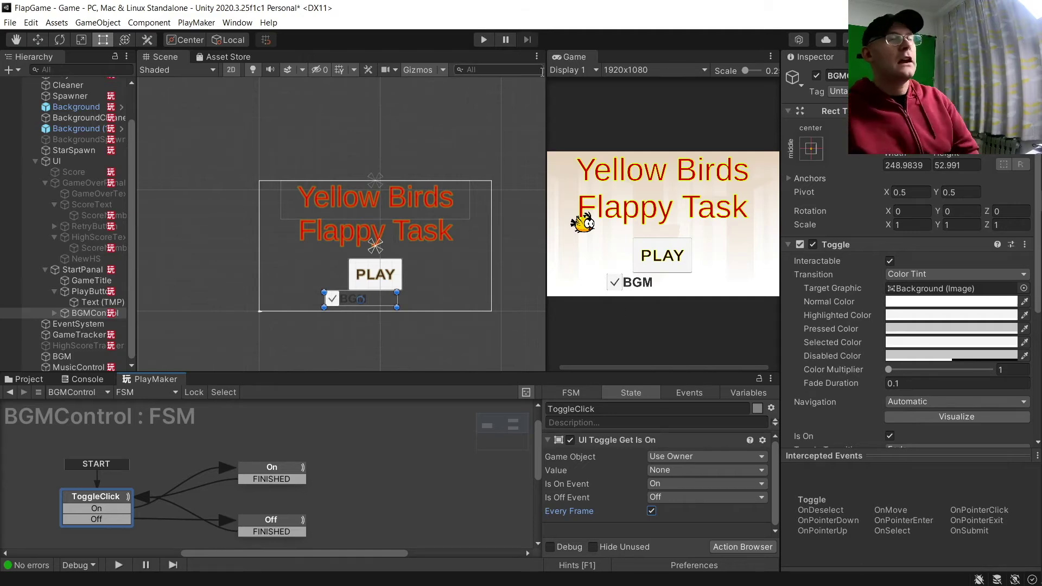
Step: Test the game in play mode by switching the BGM toggle on and off several times, and stop playback
click(484, 39)
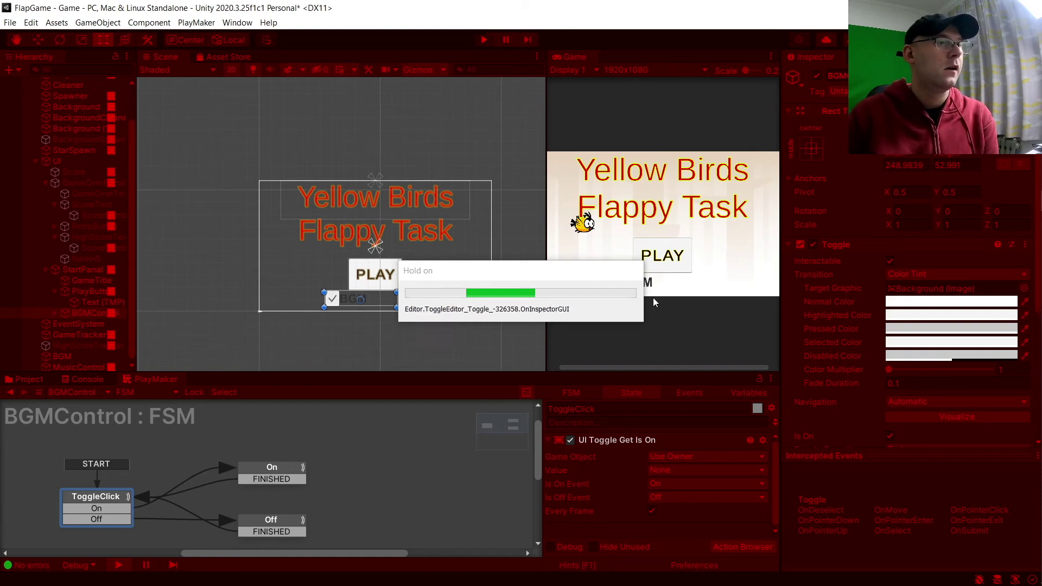
click(616, 282)
click(615, 283)
click(615, 283)
click(617, 284)
click(616, 283)
click(615, 283)
click(615, 283)
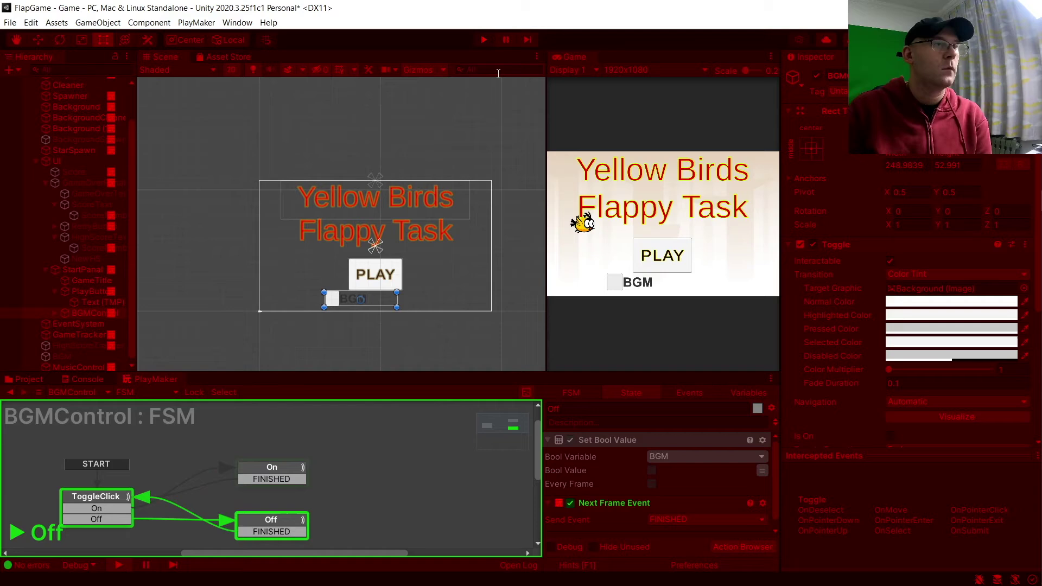
click(485, 40)
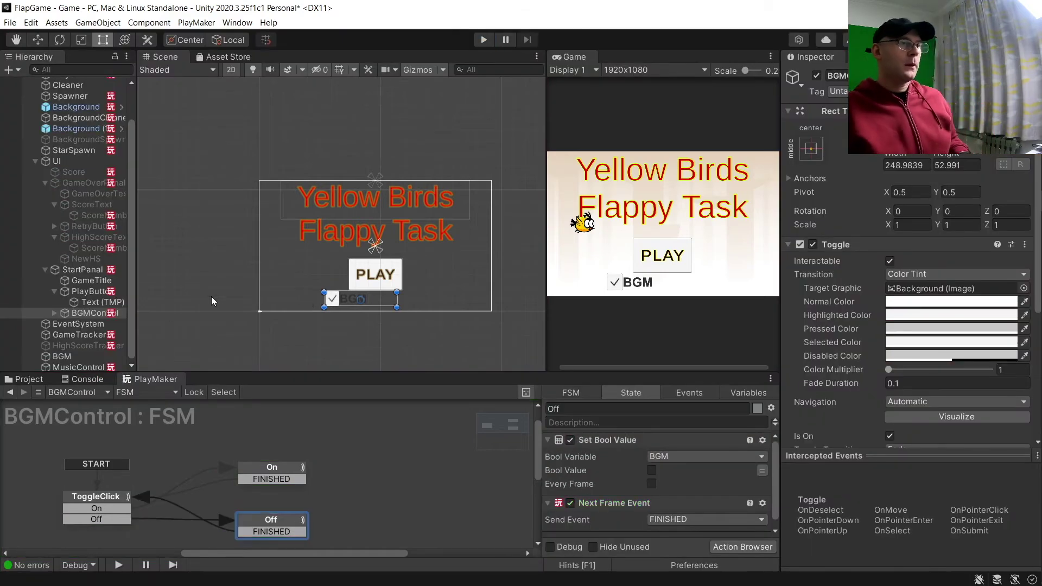
Step: Duplicate the BGMControl toggle under StartPanel and select the copy
click(84, 312)
key(ctrl+d)
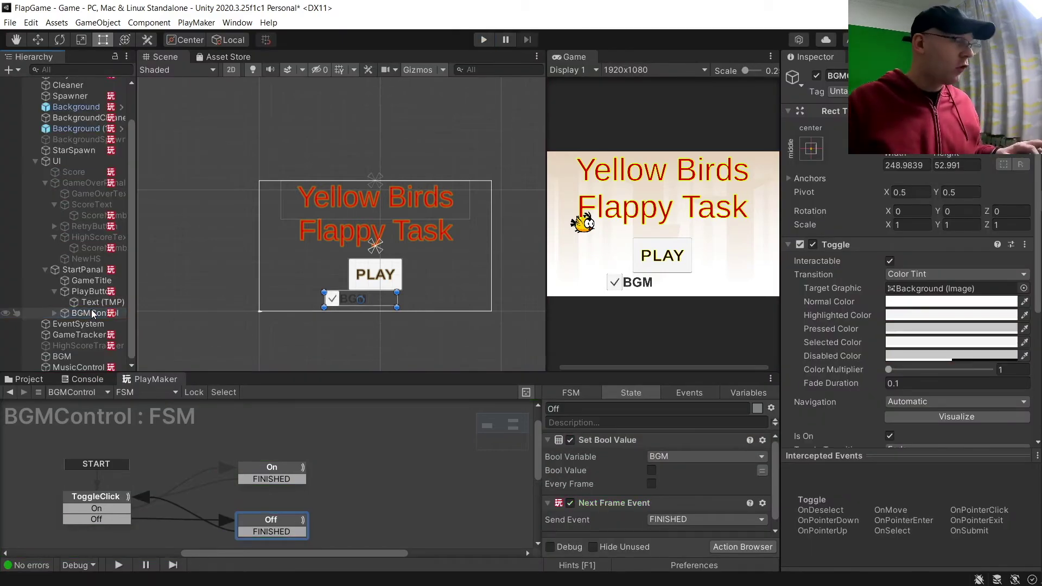
click(94, 325)
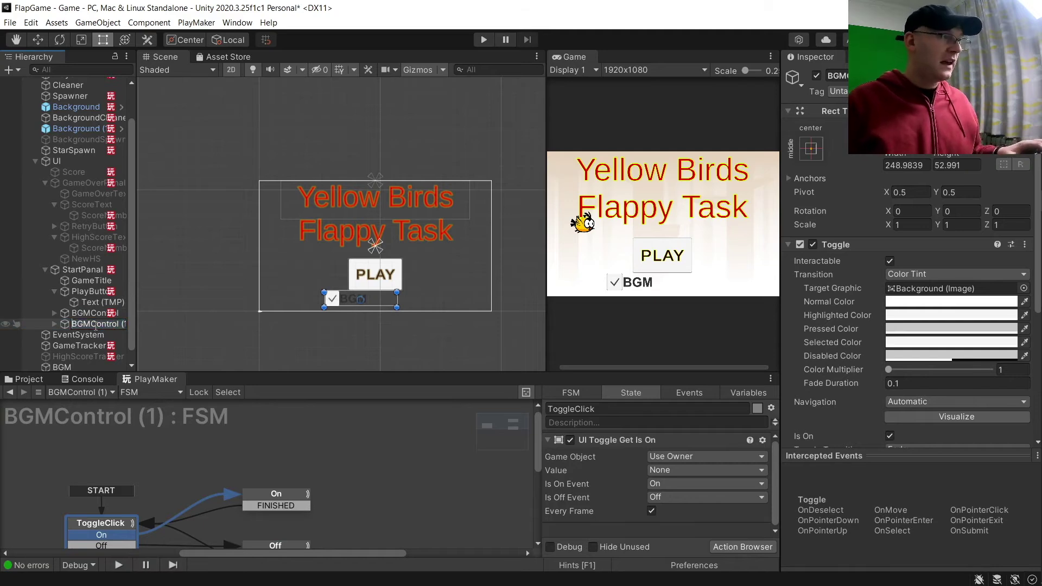
Step: Rename the duplicated toggle as SFXControl
key(Delete)
key(Delete)
text(C)
text(SFX)
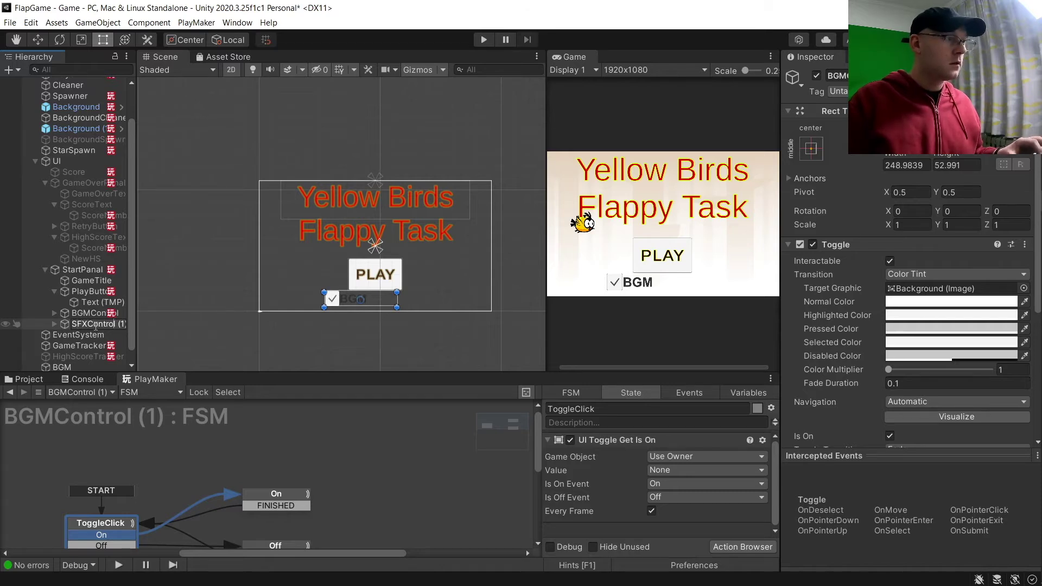
key(End)
key(BackSpace)
key(BackSpace)
key(BackSpace)
key(BackSpace)
key(Return)
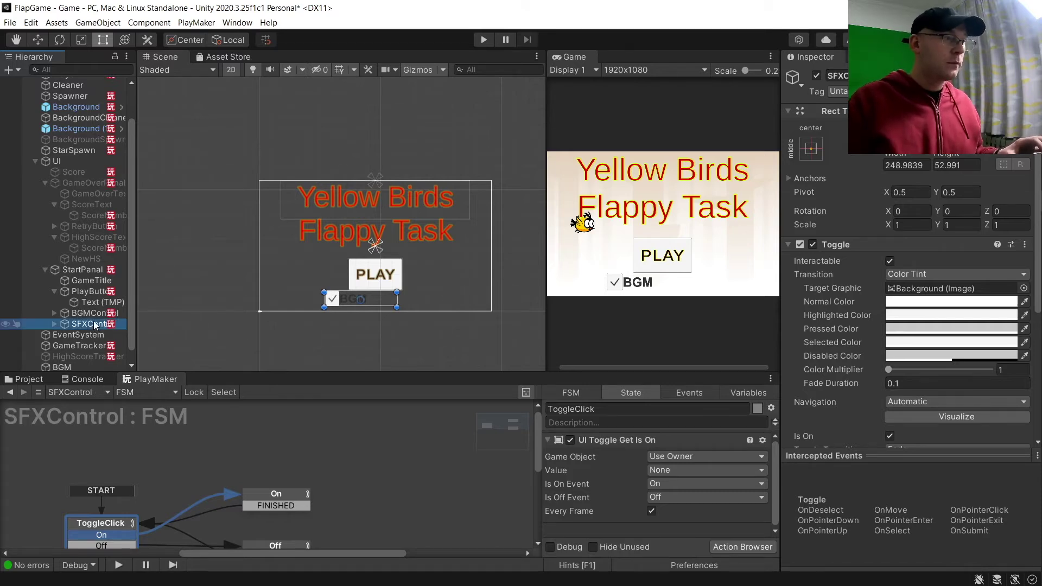
Step: Assign the global SFX variable to Set Bool Value in both the On and Off states of SFXControl
click(268, 494)
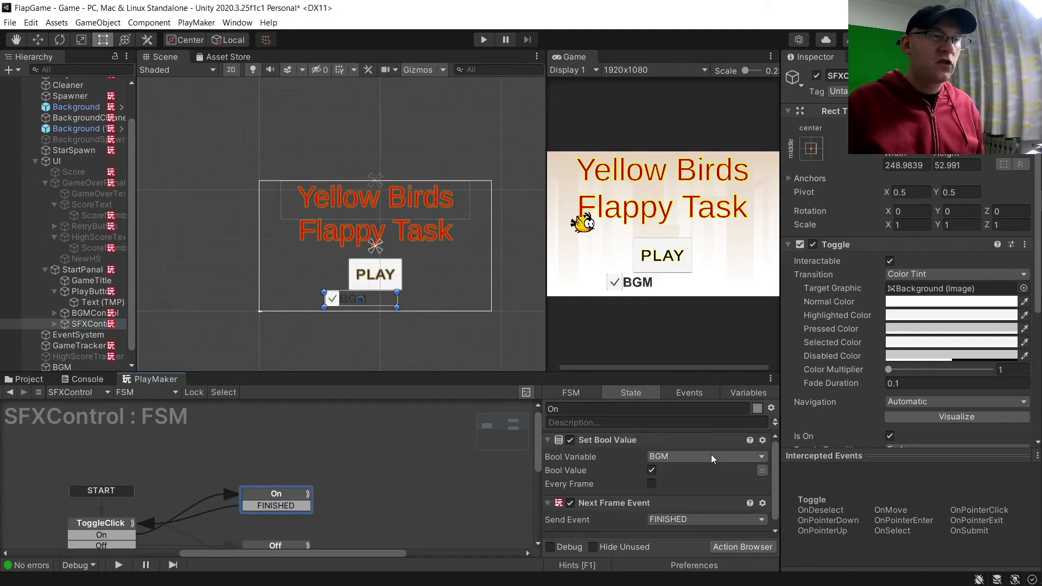
click(711, 456)
mouse_move(710, 484)
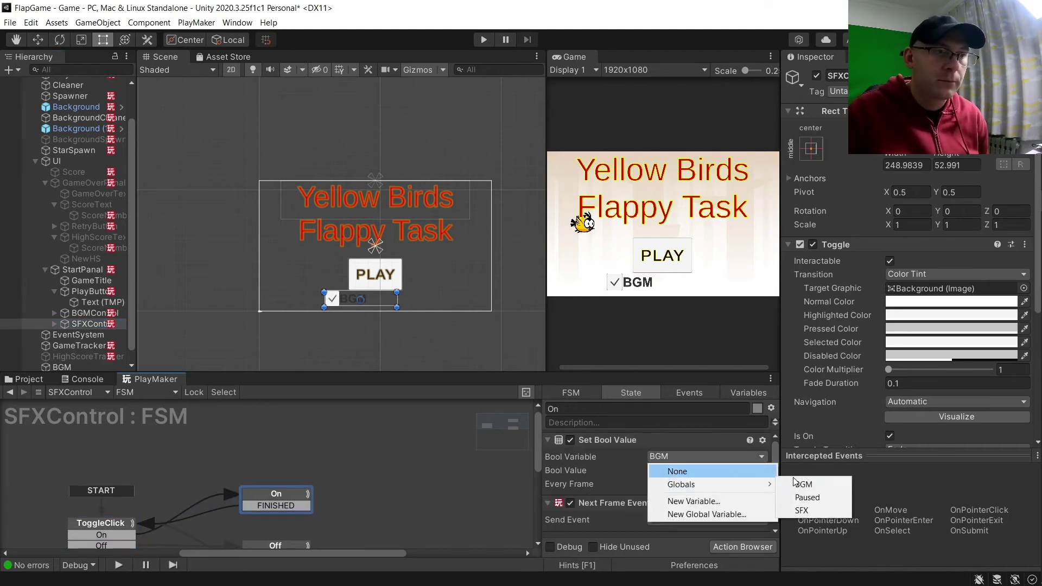
click(802, 510)
click(292, 546)
click(679, 460)
mouse_move(695, 483)
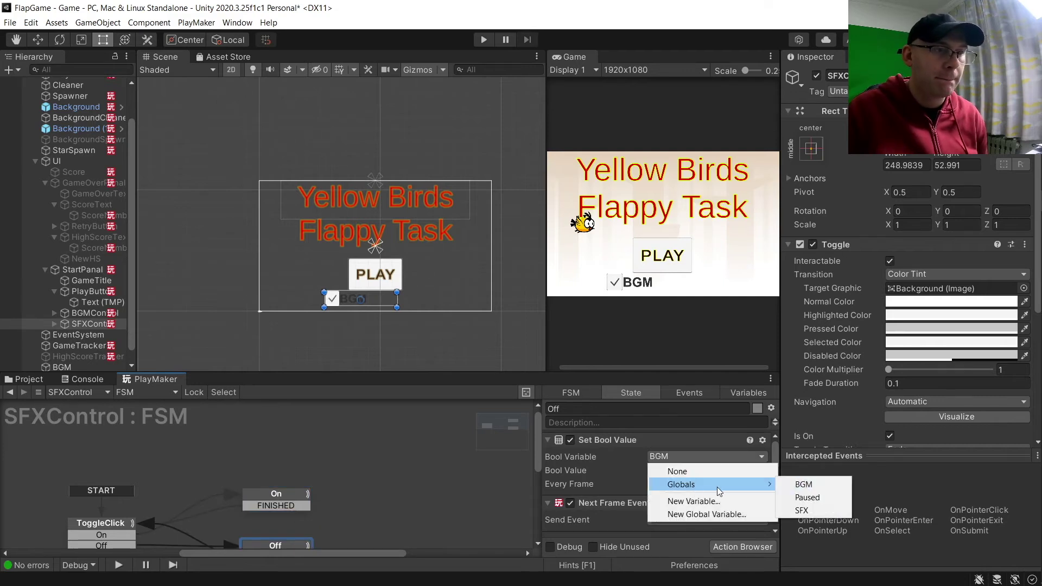
click(802, 511)
Step: Move the SFXControl toggle to the right of the BGM toggle and narrow BGMControl to about 173 wide
drag(338, 301, 375, 299)
click(360, 303)
click(437, 300)
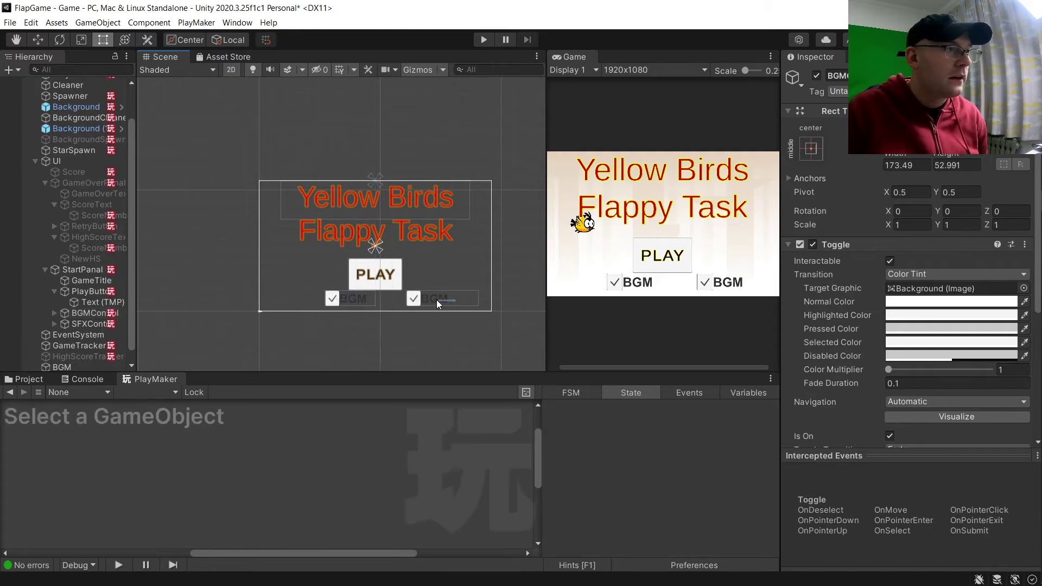
Step: Change the text of the SFXControl toggle's label to SFX
click(457, 299)
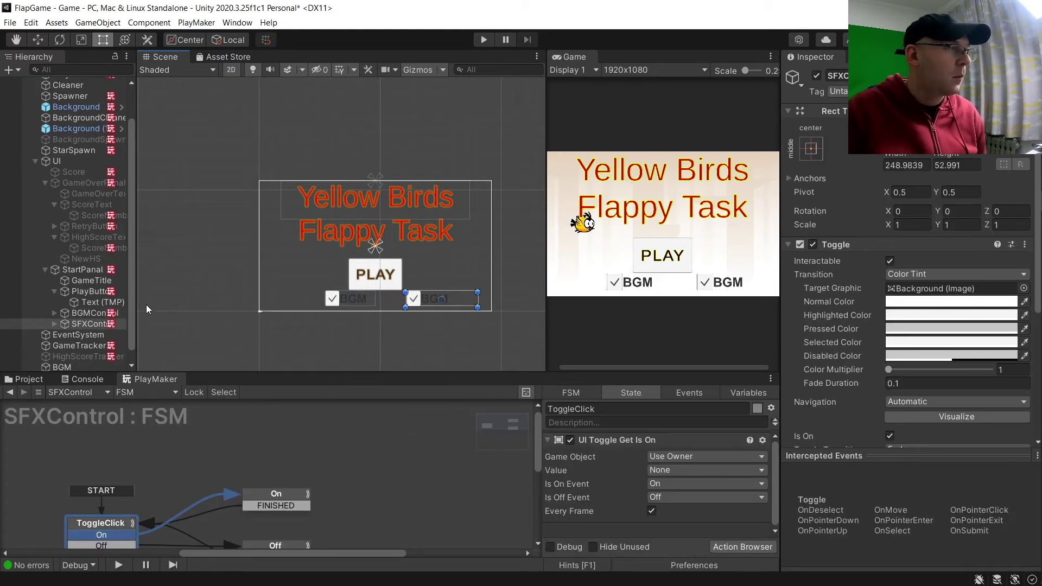
click(455, 298)
click(455, 298)
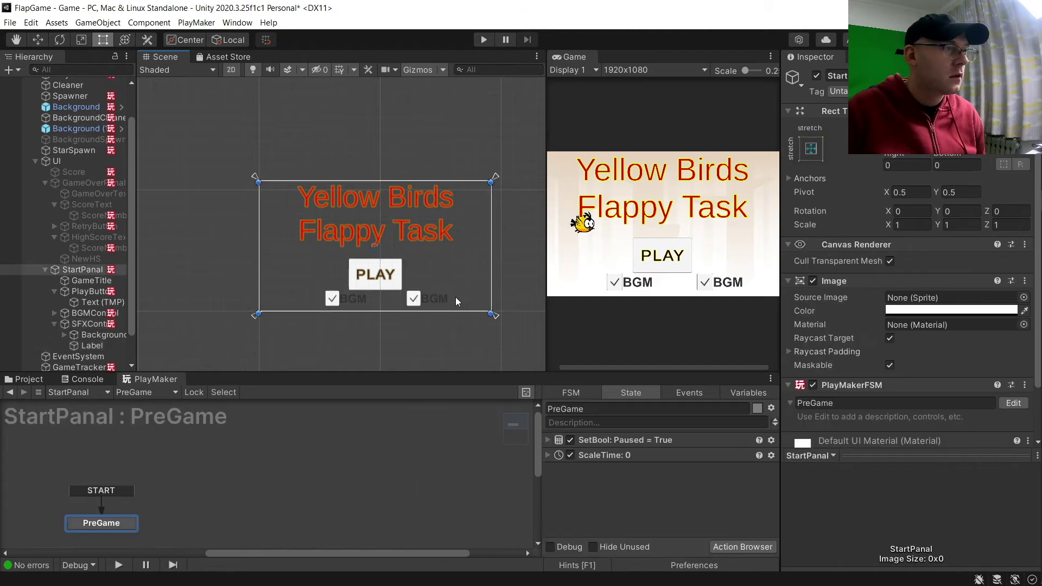
click(456, 298)
click(446, 299)
click(446, 299)
click(814, 310)
text(SFX)
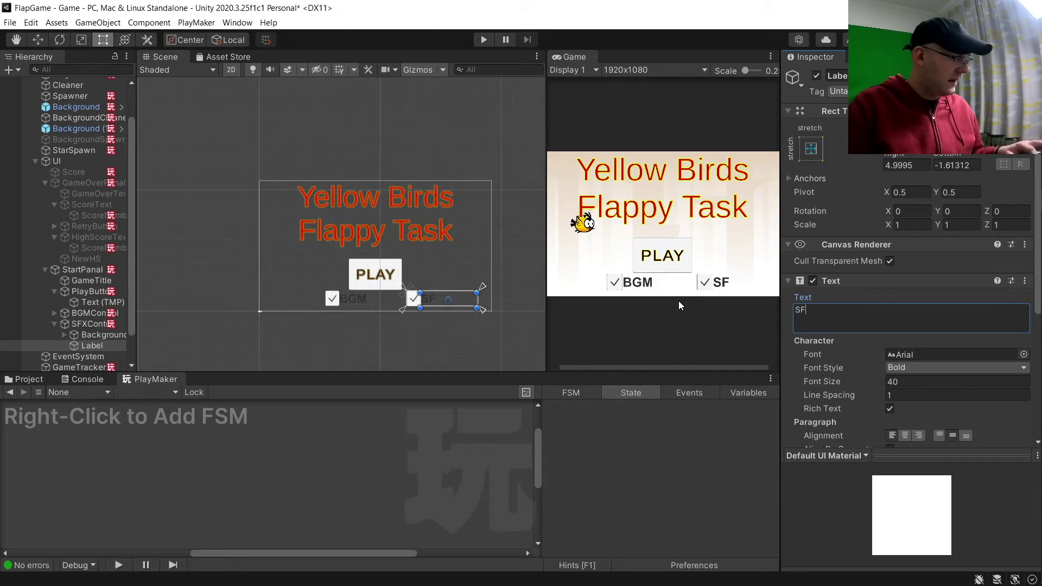
key(Return)
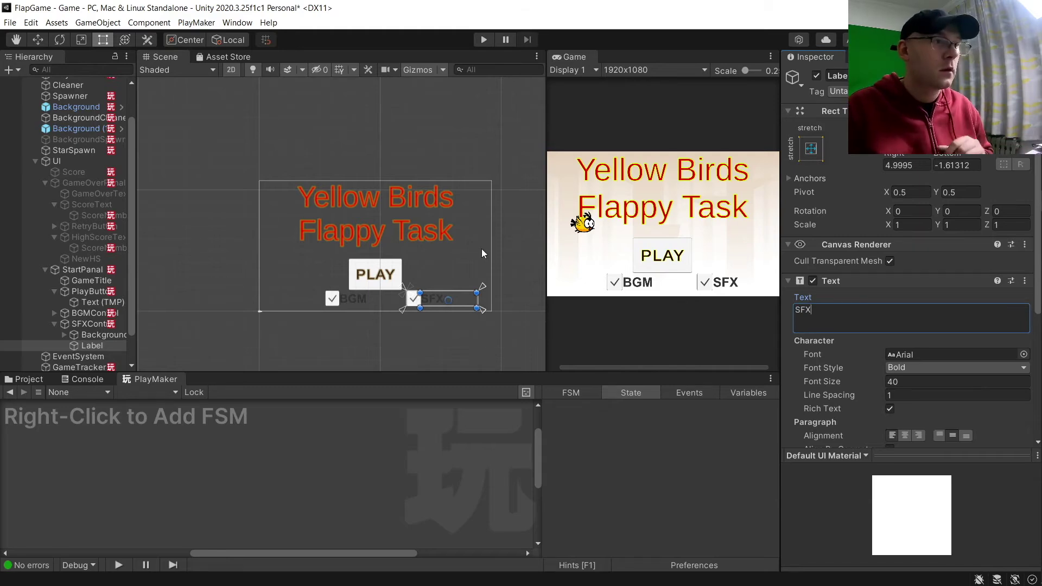
Step: Narrow SFXControl to about 144 wide and place it close beside the BGM toggle, below the PLAY button
click(428, 290)
scroll(427, 295, up, 3)
click(431, 299)
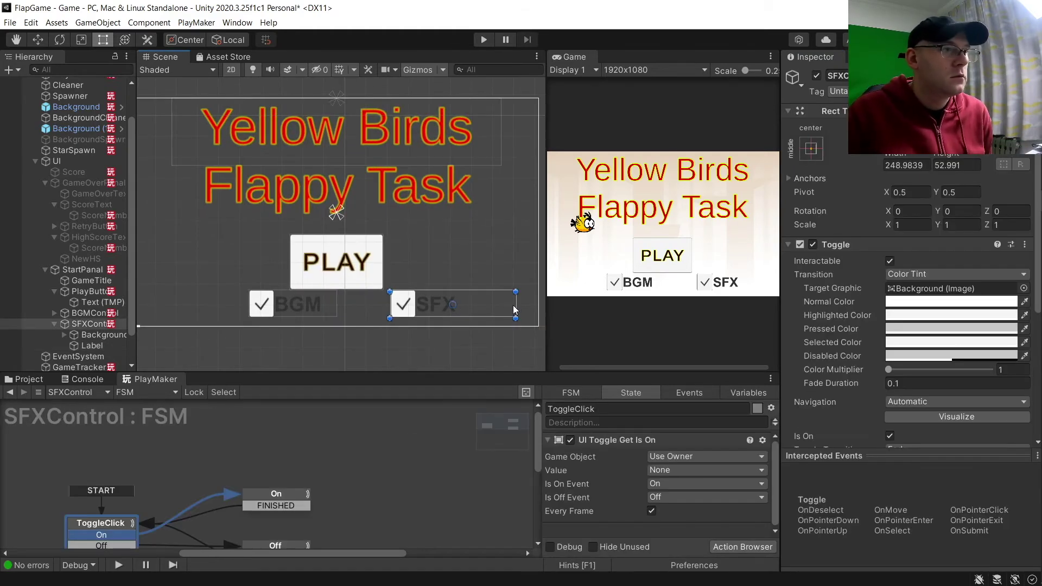
drag(517, 306, 392, 307)
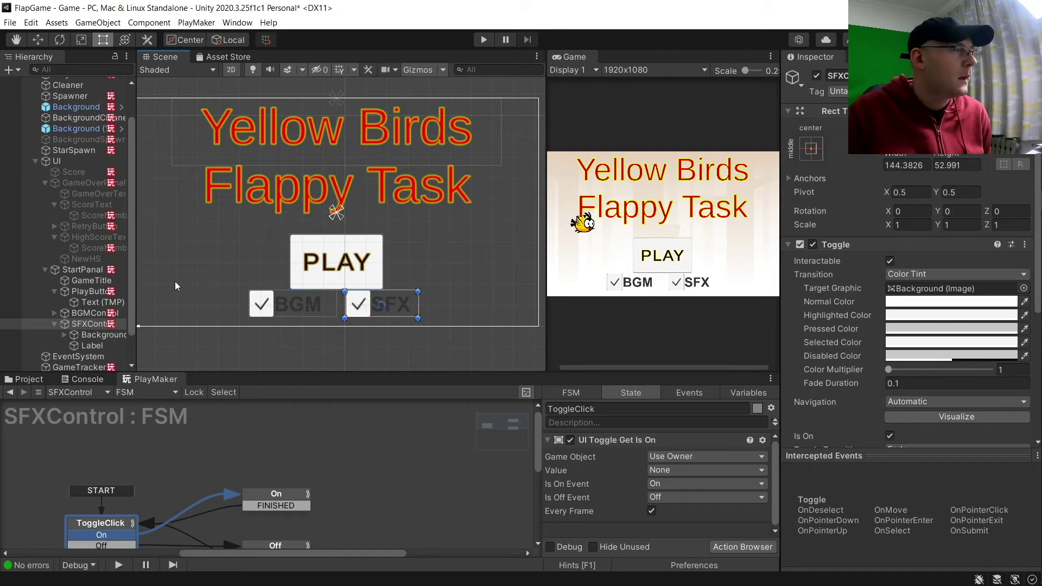
click(54, 324)
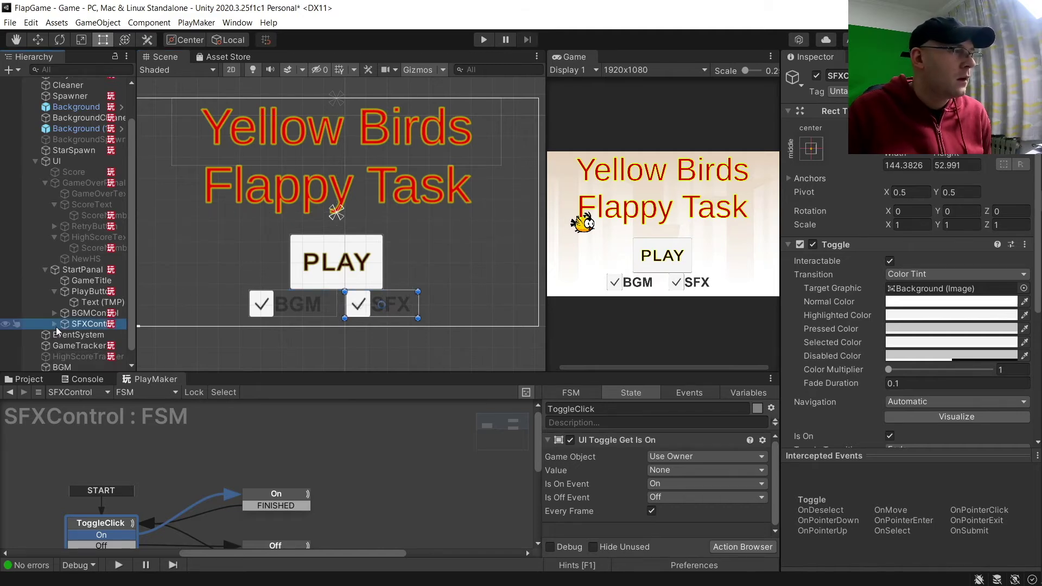
click(360, 346)
scroll(256, 252, down, 3)
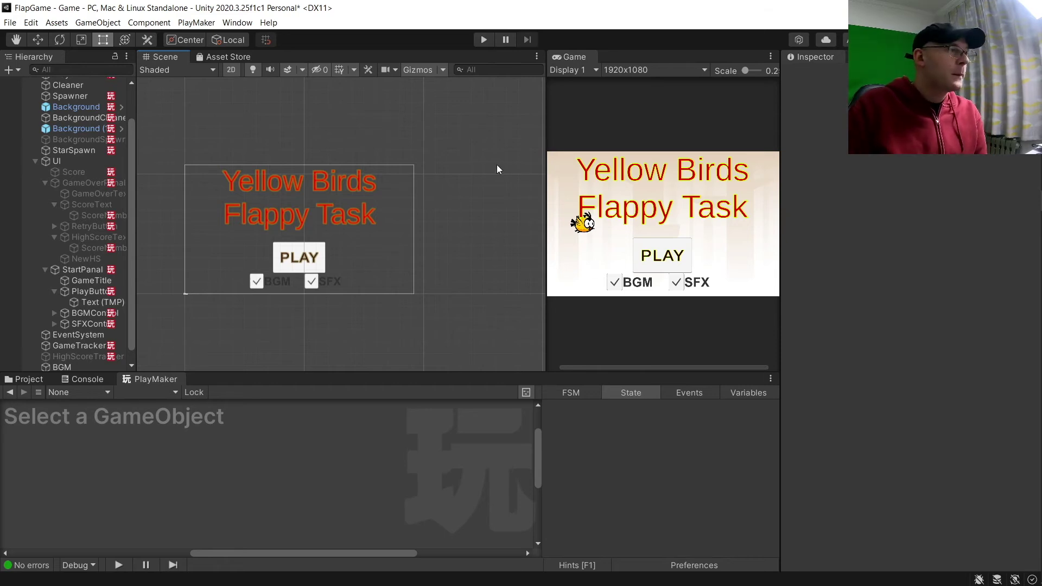
Step: Deactivate the Player object in the scene
scroll(76, 133, up, 3)
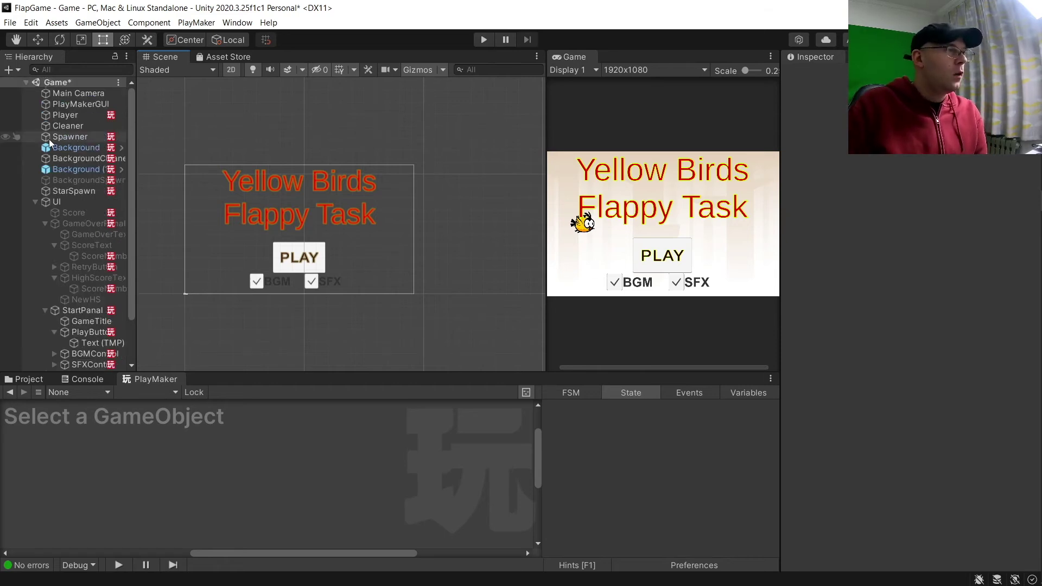
click(73, 119)
click(818, 77)
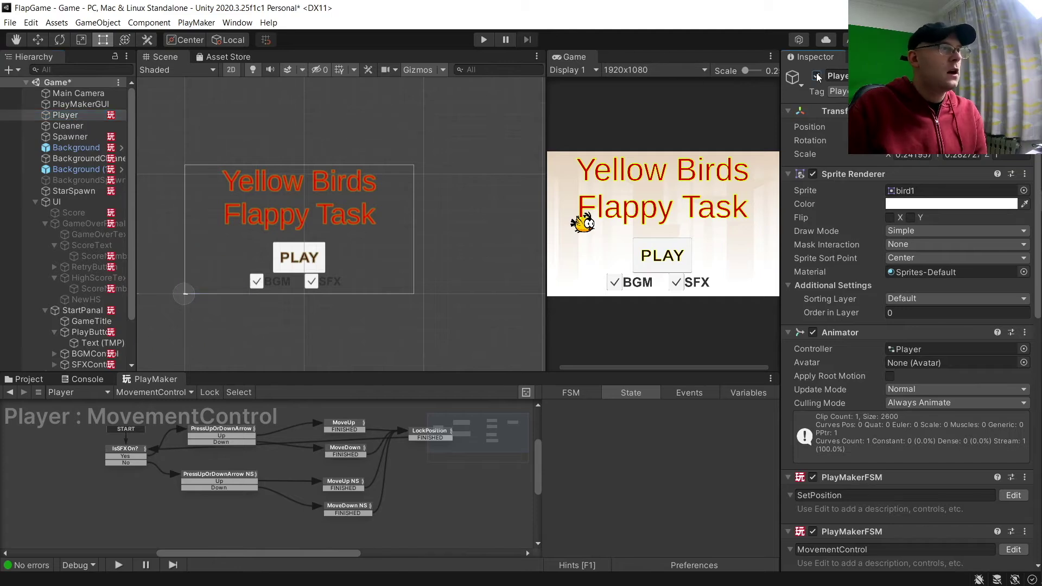
Step: Add an Activate Game Object action to PlayButton's StartGame state that activates the specified Player object
click(297, 256)
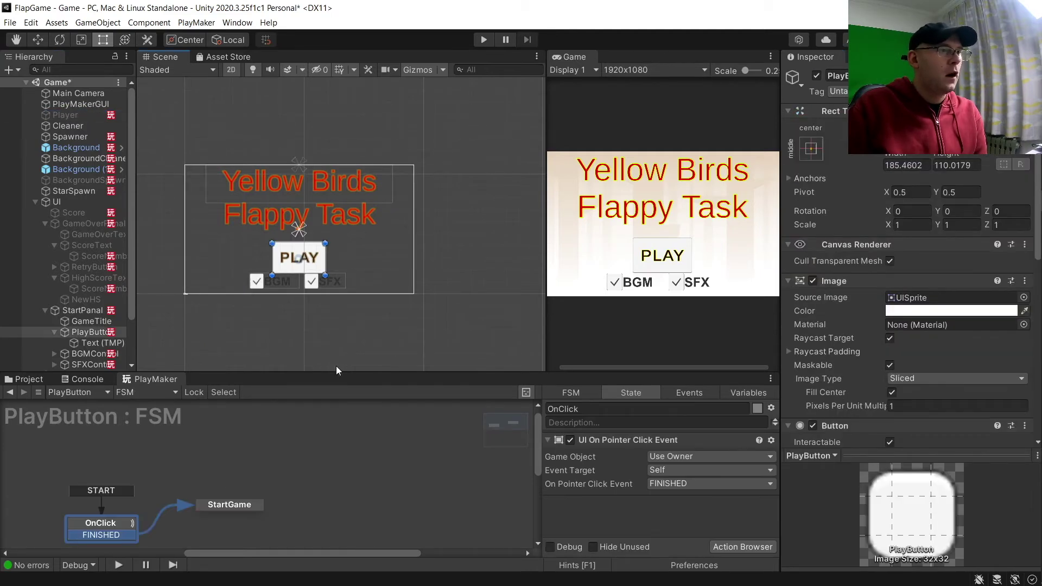
click(238, 505)
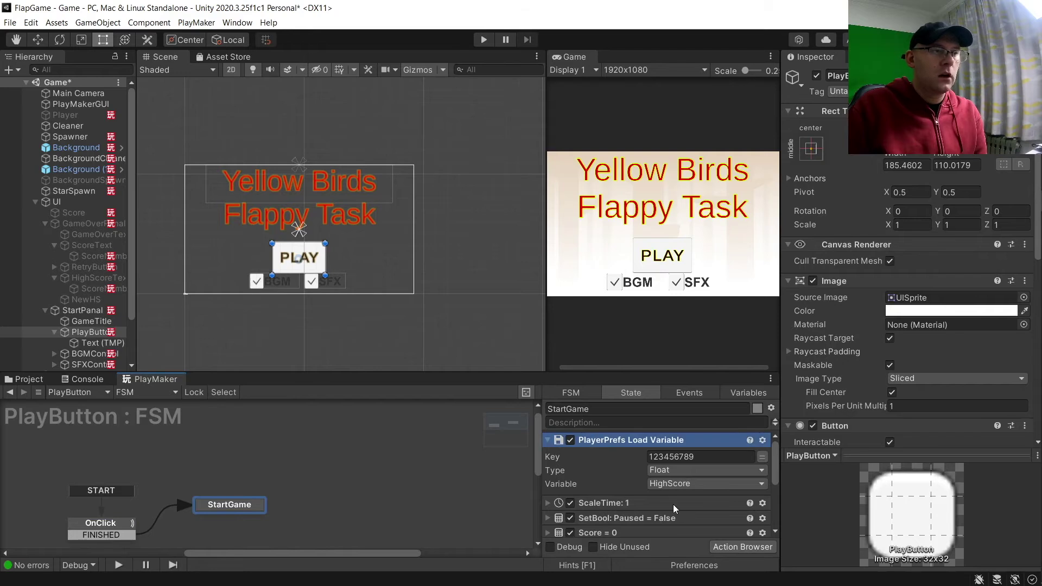
click(742, 547)
text(ac)
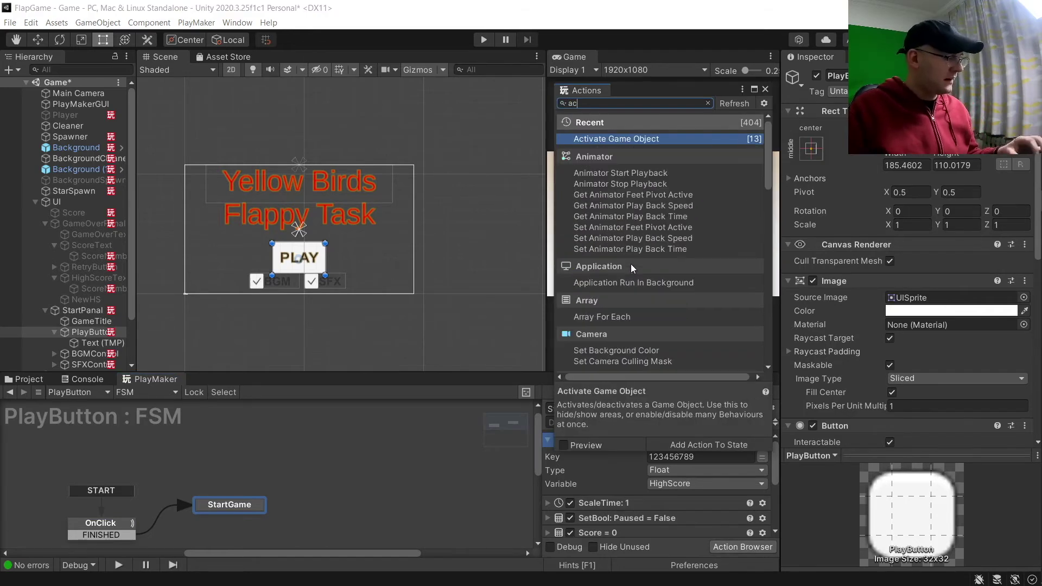
double_click(646, 142)
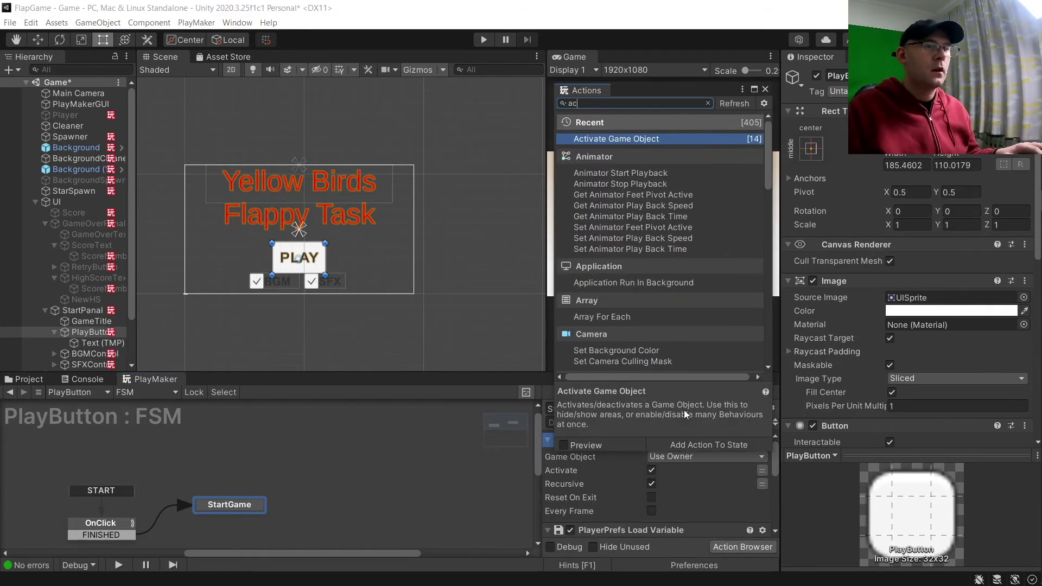
click(706, 456)
click(683, 484)
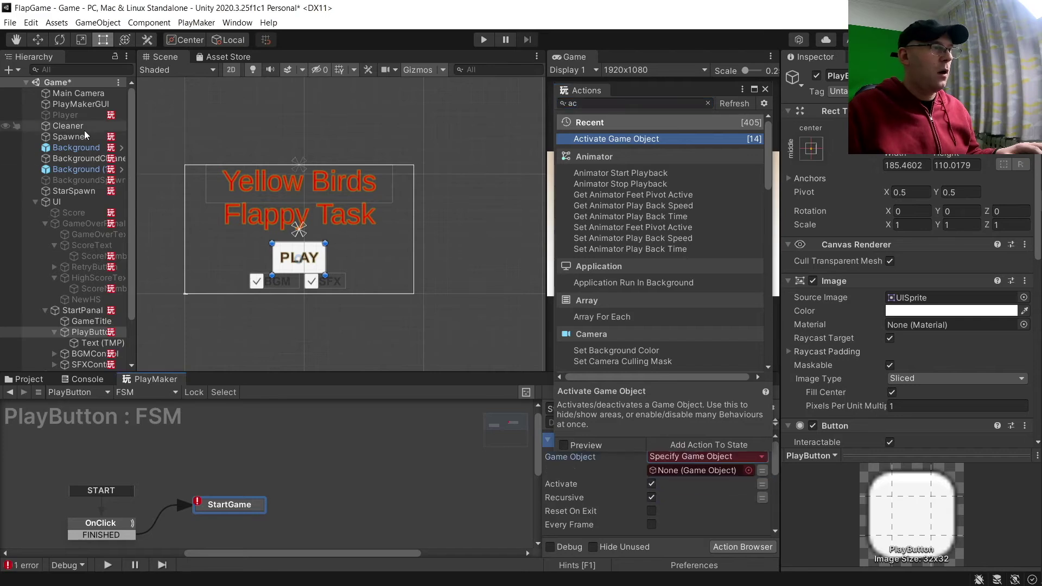
drag(62, 114, 685, 471)
click(765, 89)
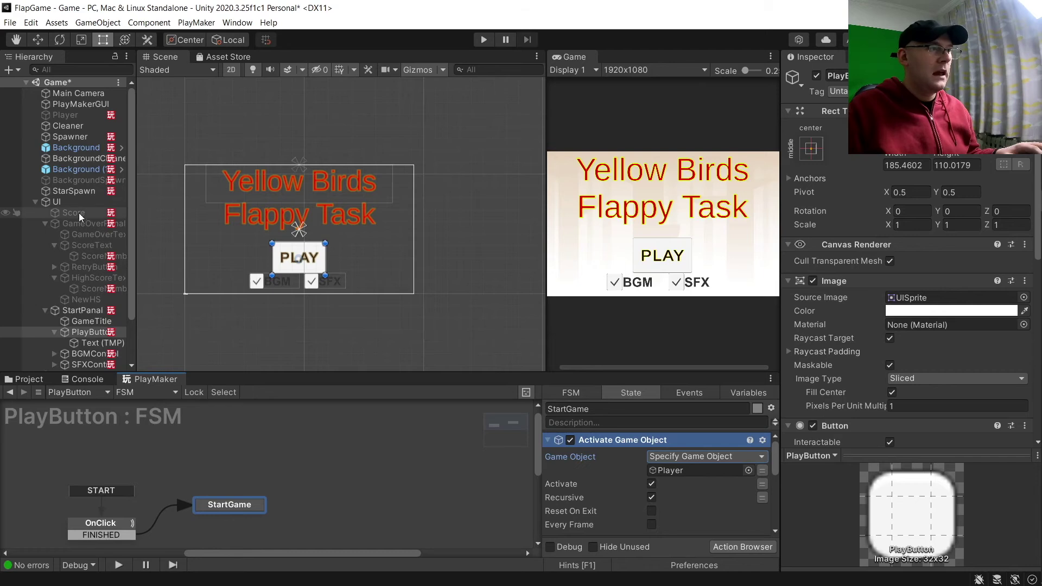
Step: Add an Activate Game Object action to RetryButton's Restart state, specify Player as its object and turn Activate off
click(81, 267)
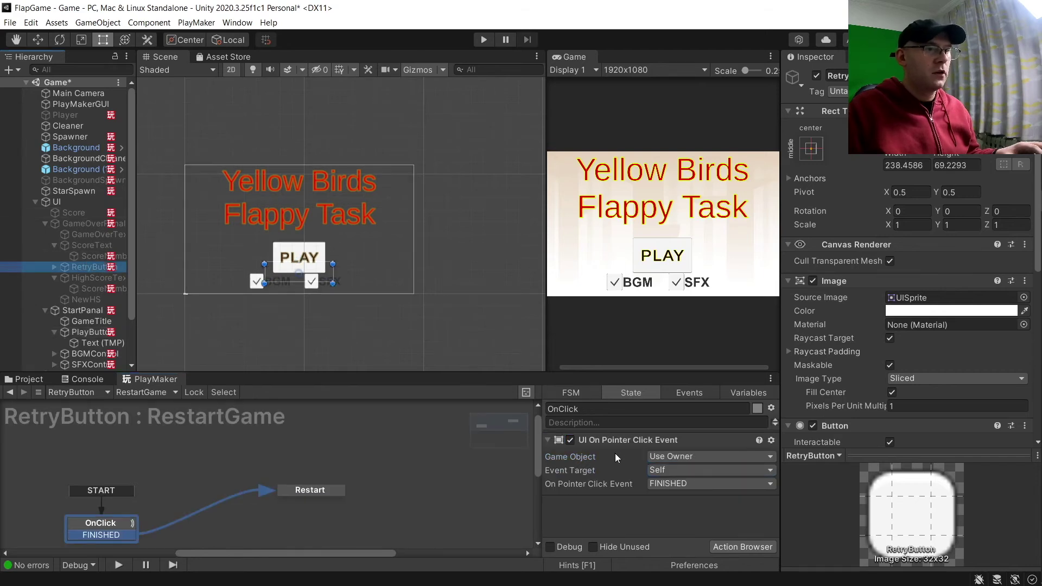
click(325, 489)
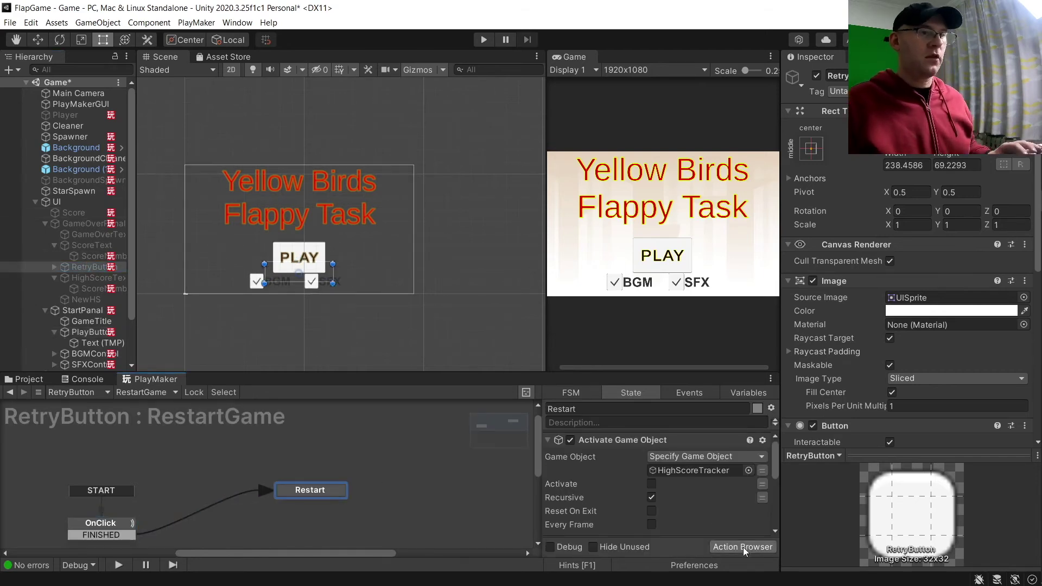
click(743, 547)
key(Return)
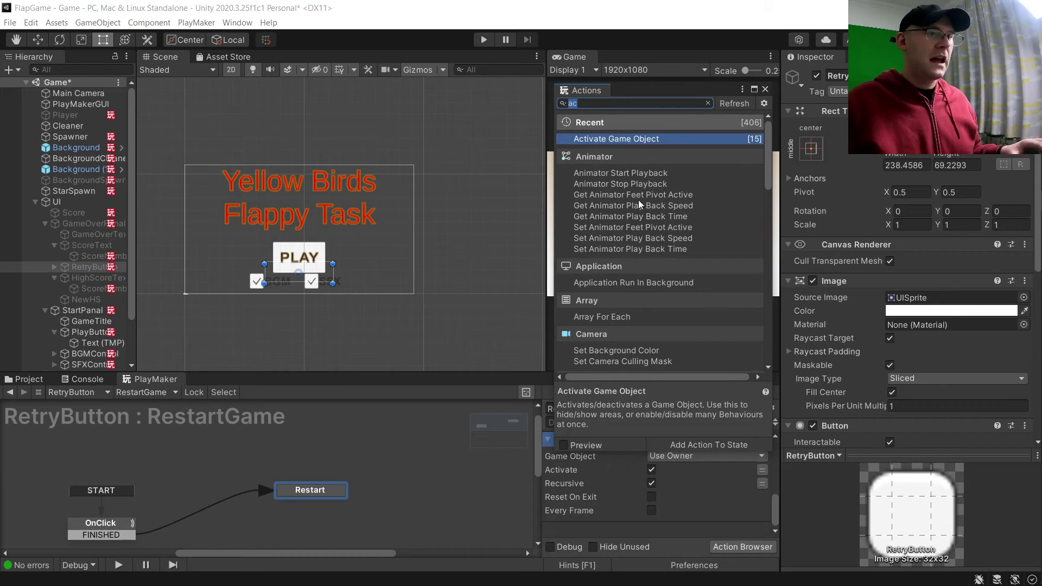
click(651, 469)
click(666, 459)
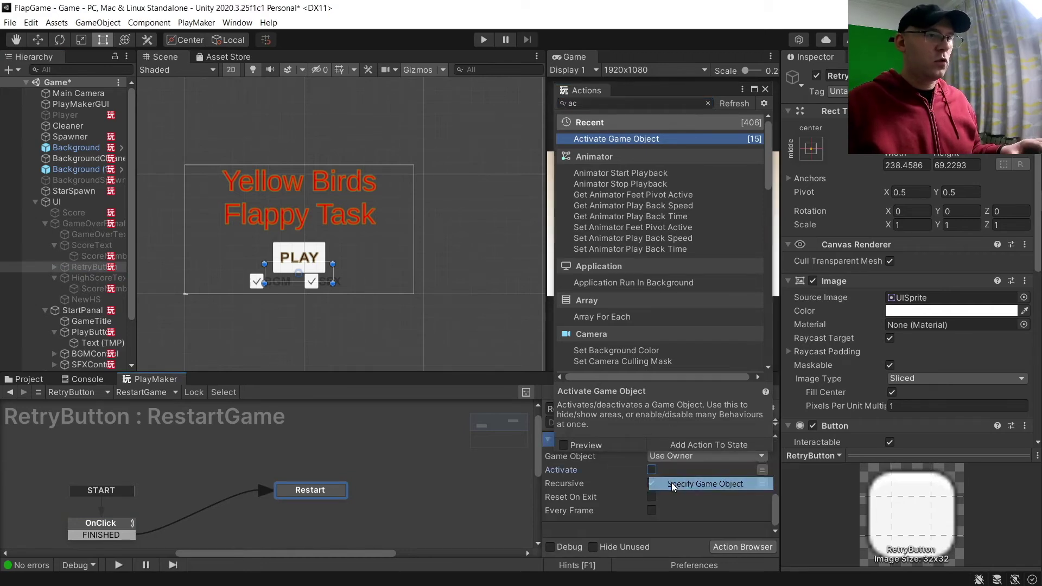
click(695, 483)
drag(45, 117, 689, 467)
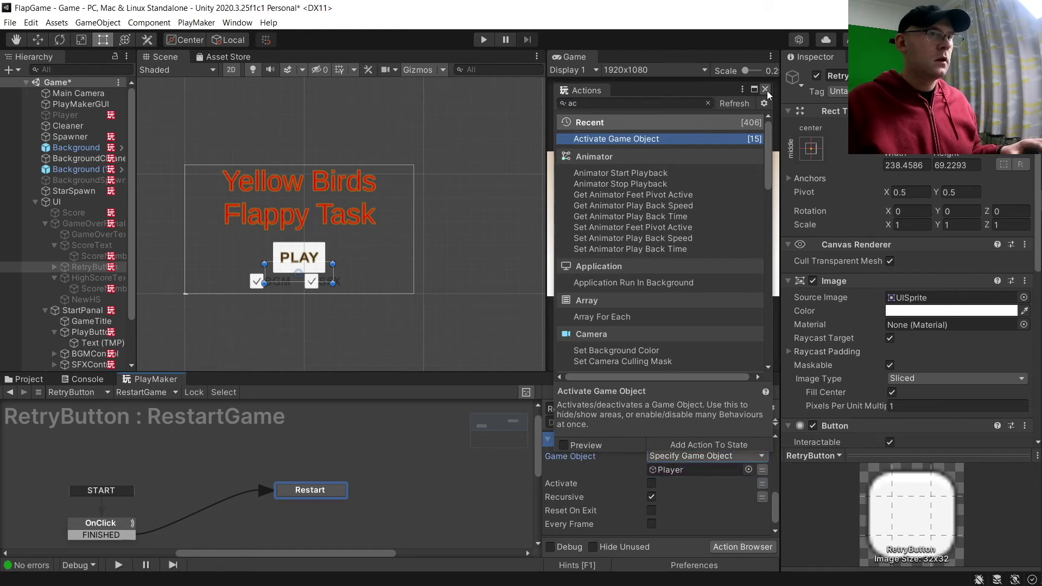
Step: Add a Set Float Value action above the Player deactivation in the Restart state, setting the global PlayerY variable to 0
click(635, 103)
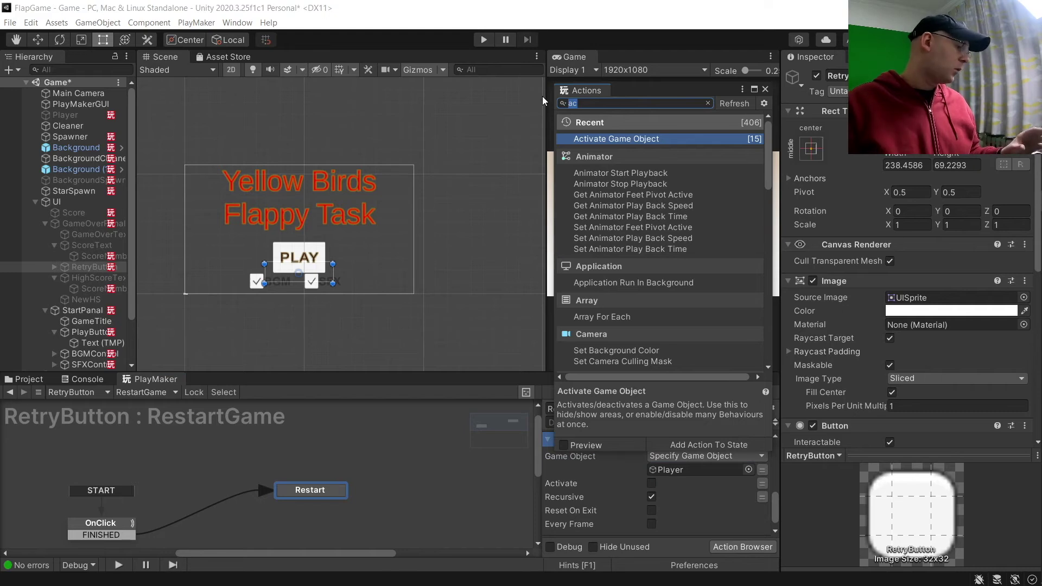
text(Set float )
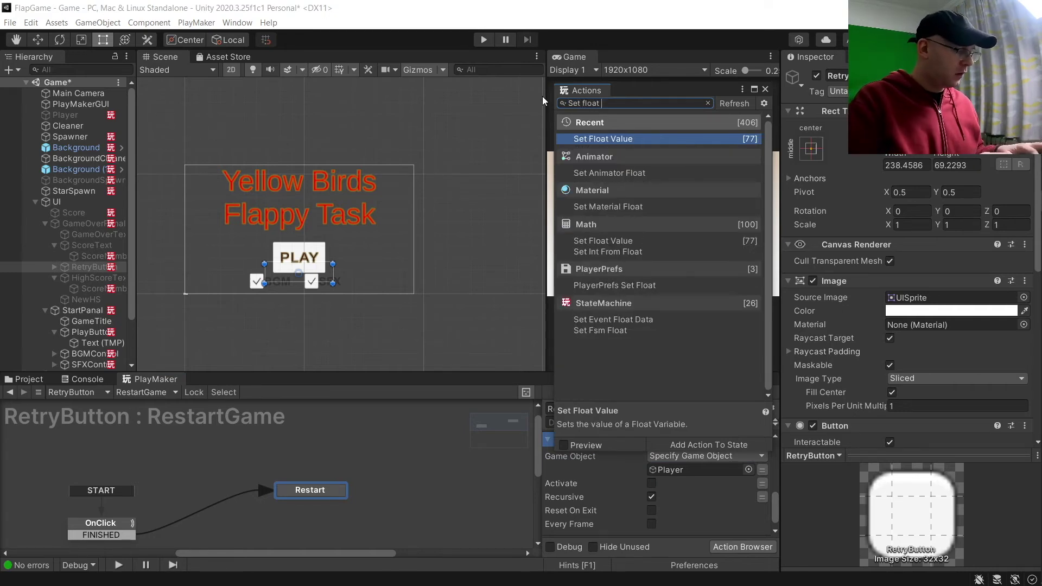
text(value)
key(Return)
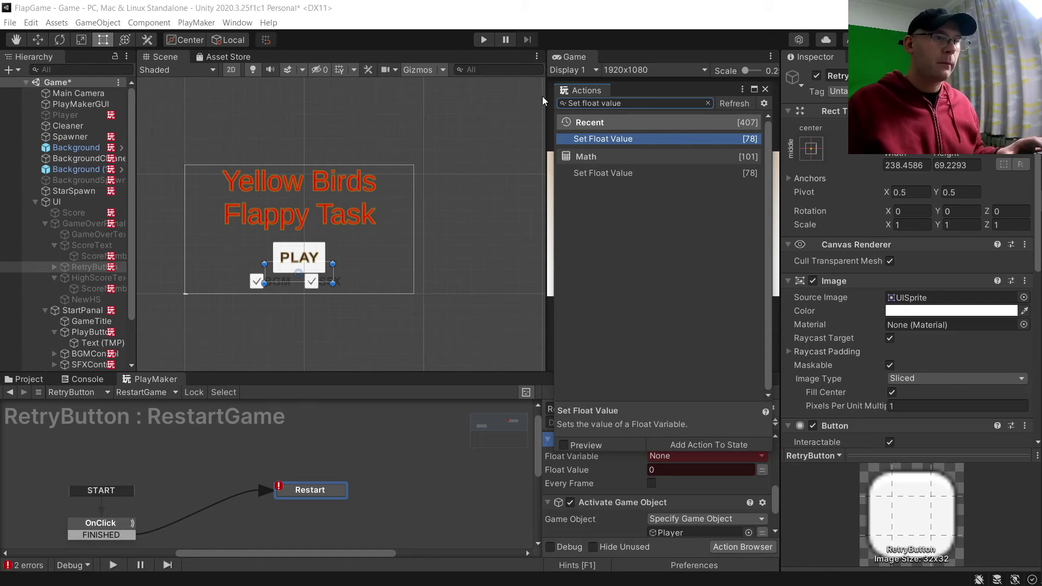
click(766, 90)
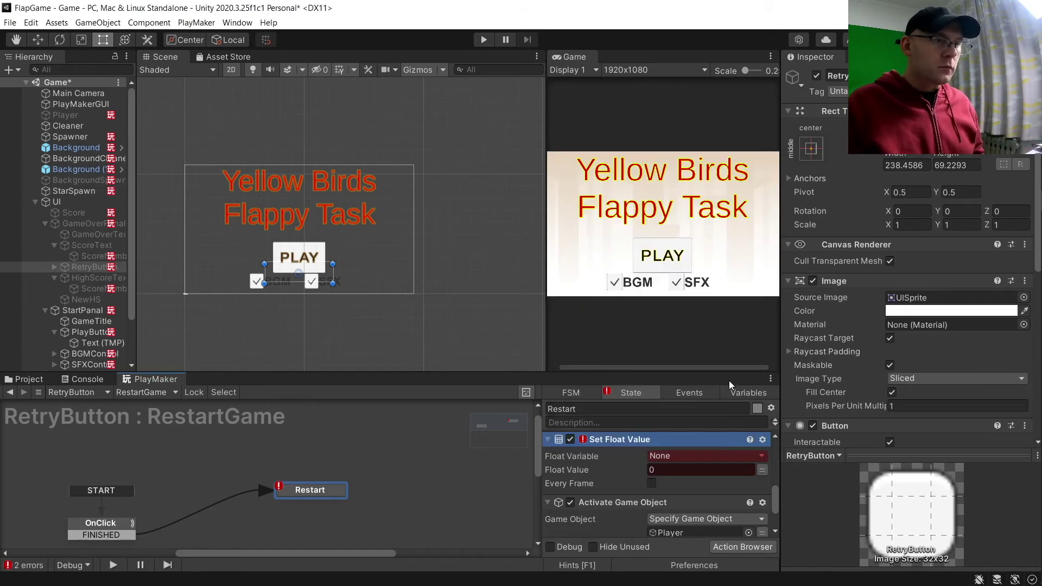
click(706, 458)
mouse_move(706, 482)
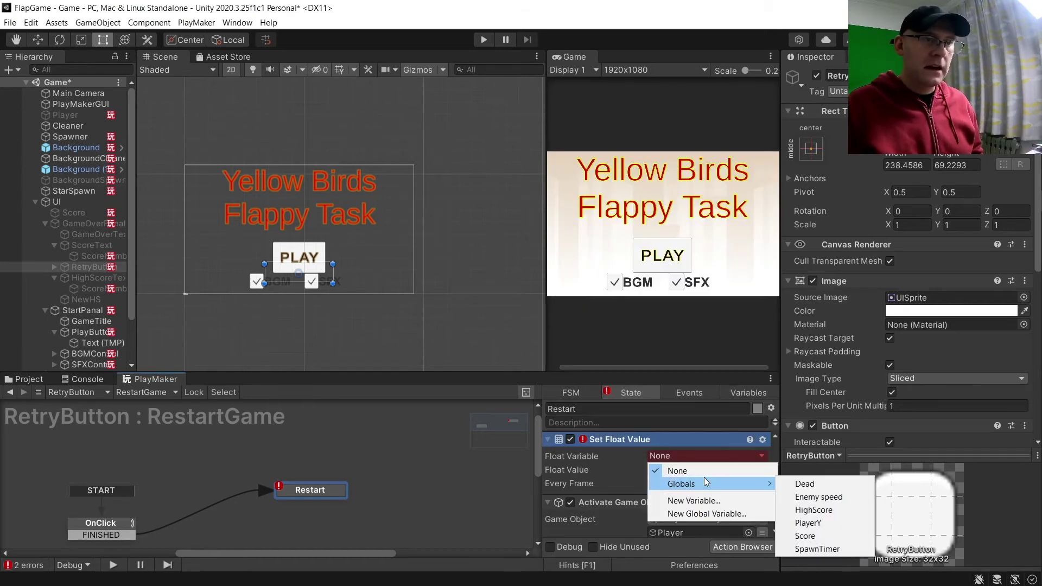
click(854, 523)
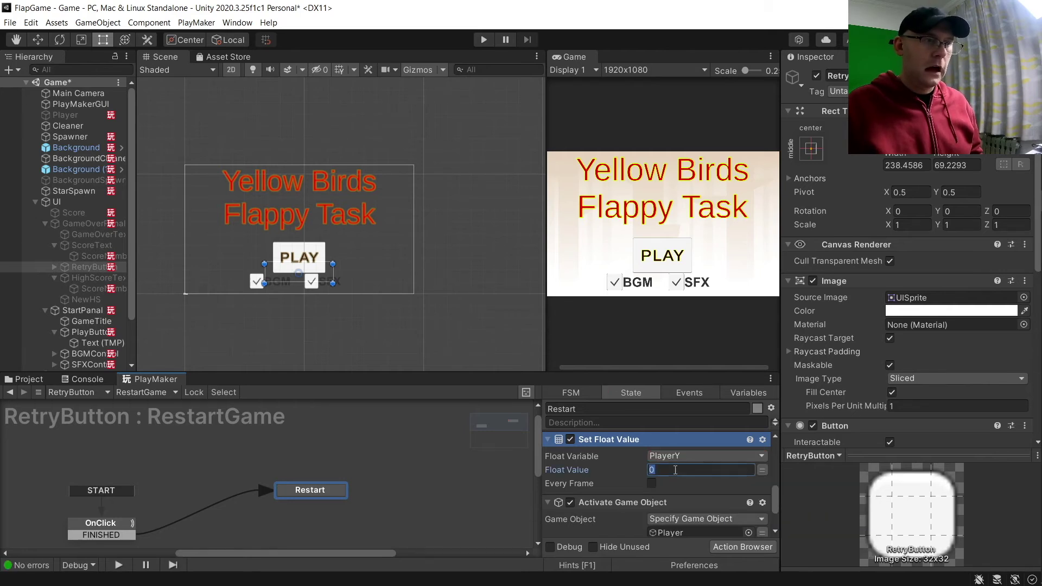
click(500, 482)
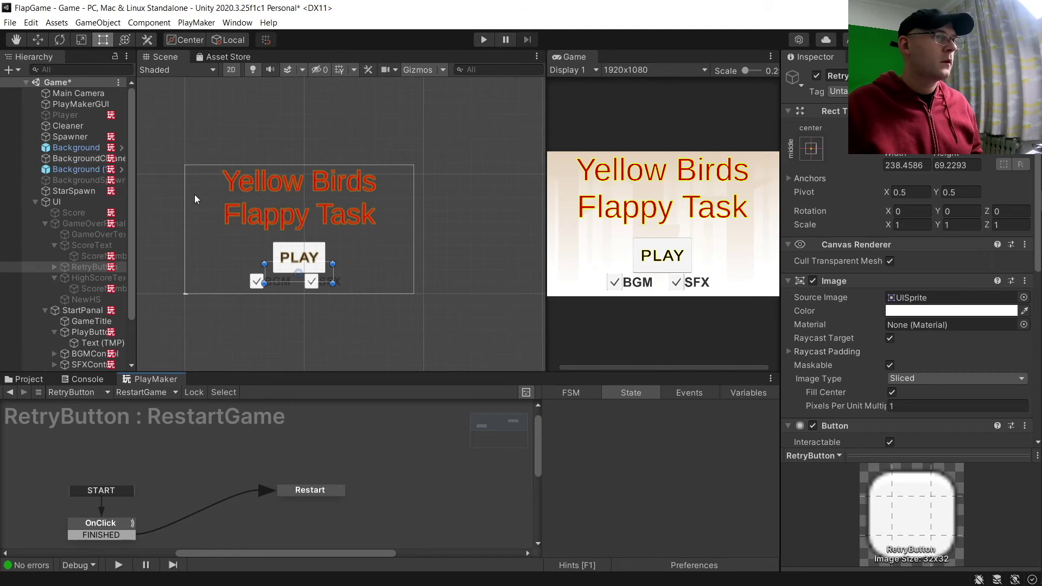
Step: Run the game, turn BGM off on the start panel, play a round and retry after the game over
click(484, 40)
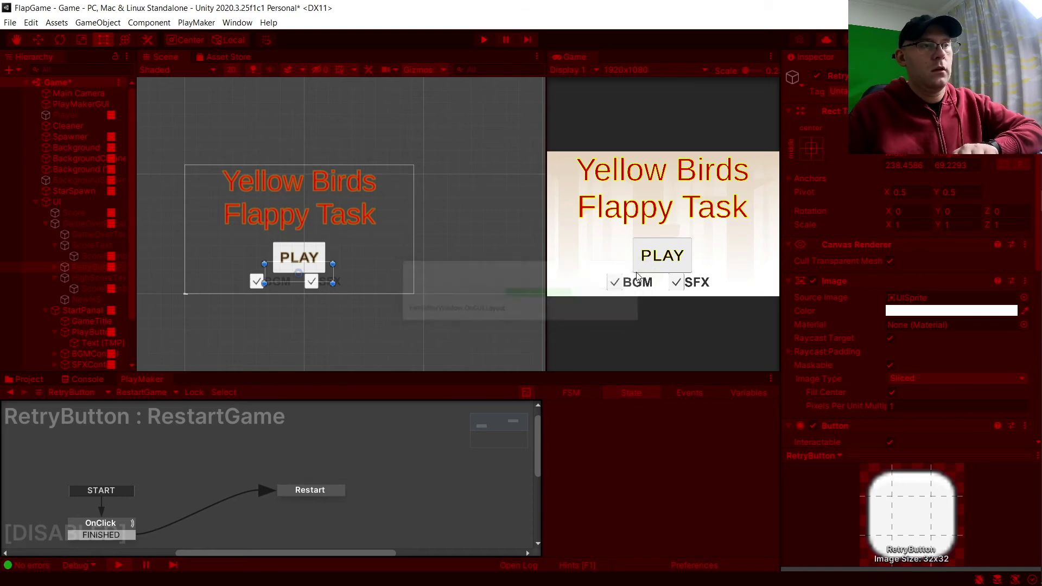
click(615, 283)
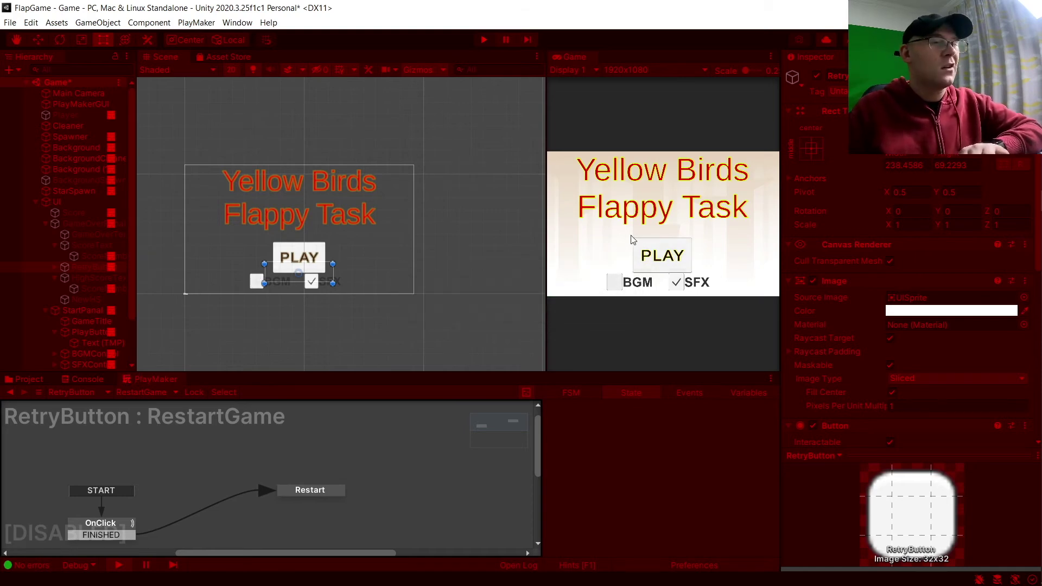
click(659, 255)
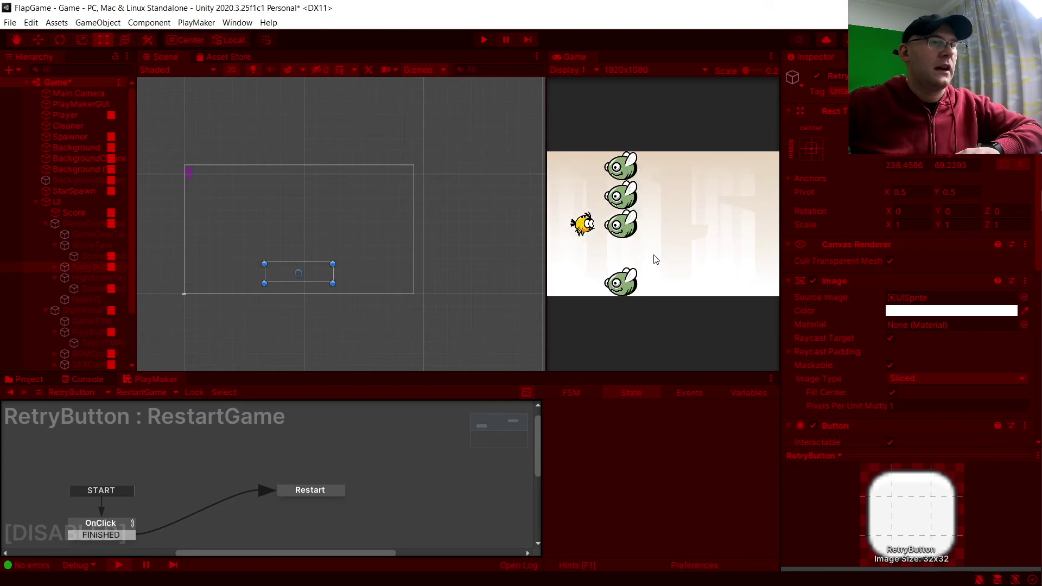
click(659, 274)
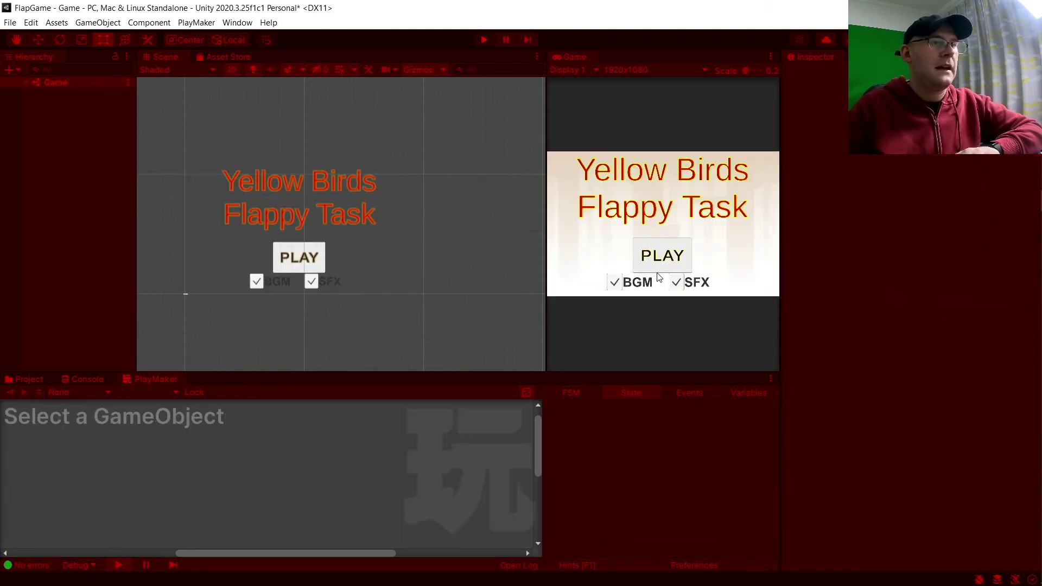
Step: Play another round with both BGM and SFX turned off, retry after the game over and stop the test run
click(614, 283)
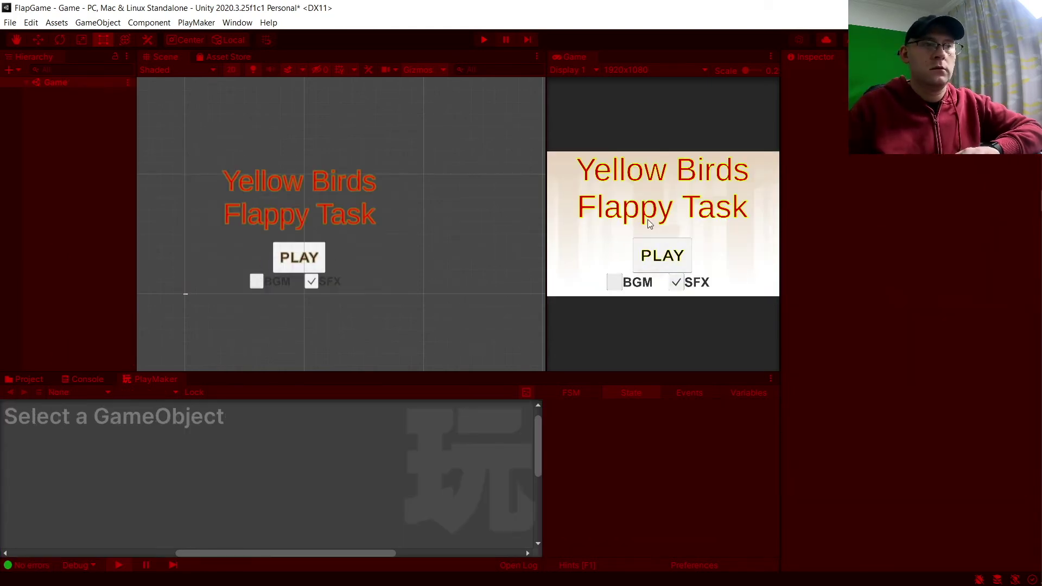
click(676, 285)
click(675, 266)
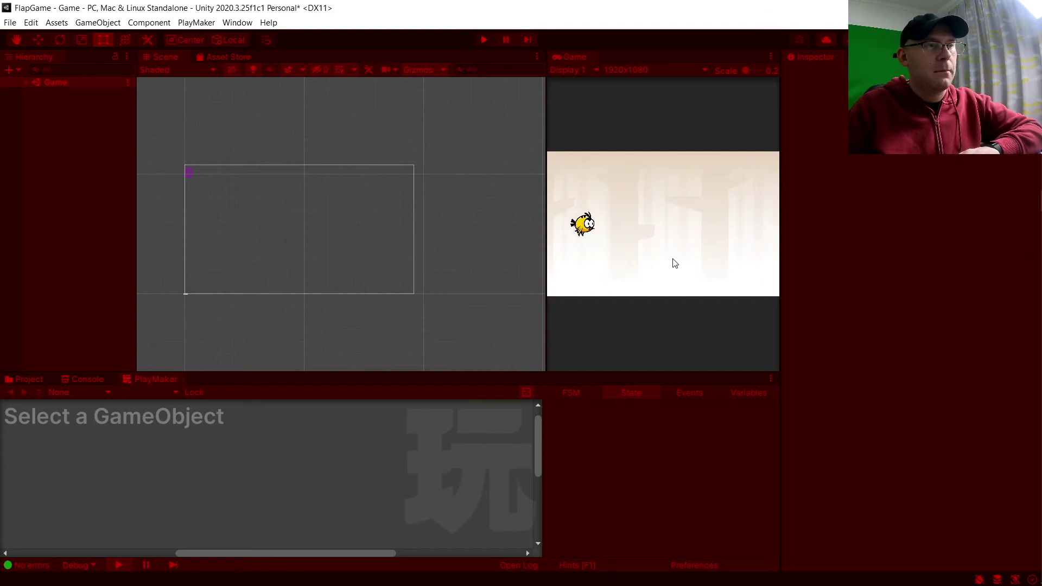
click(675, 266)
click(675, 268)
click(673, 268)
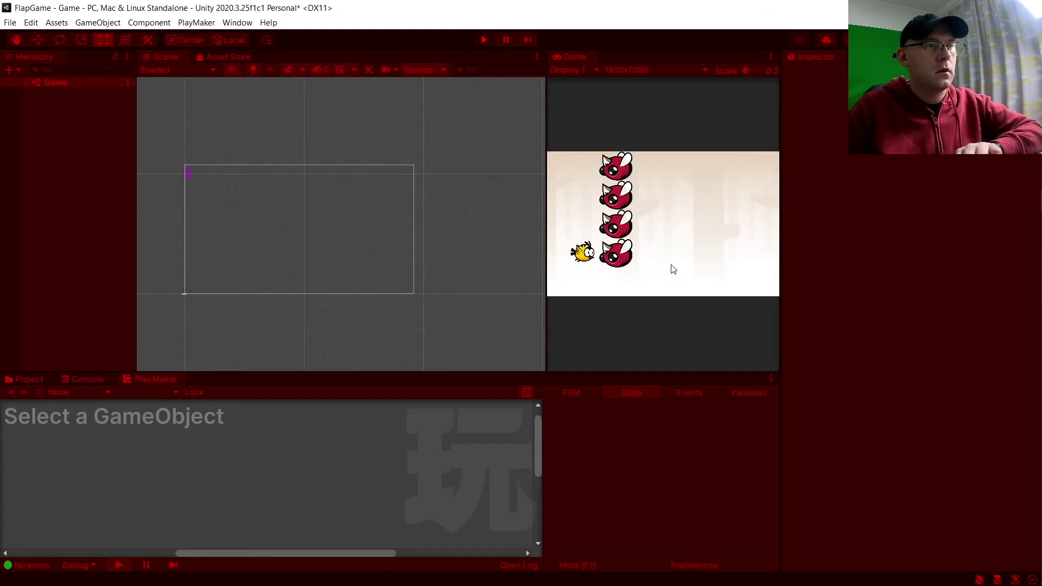
click(672, 270)
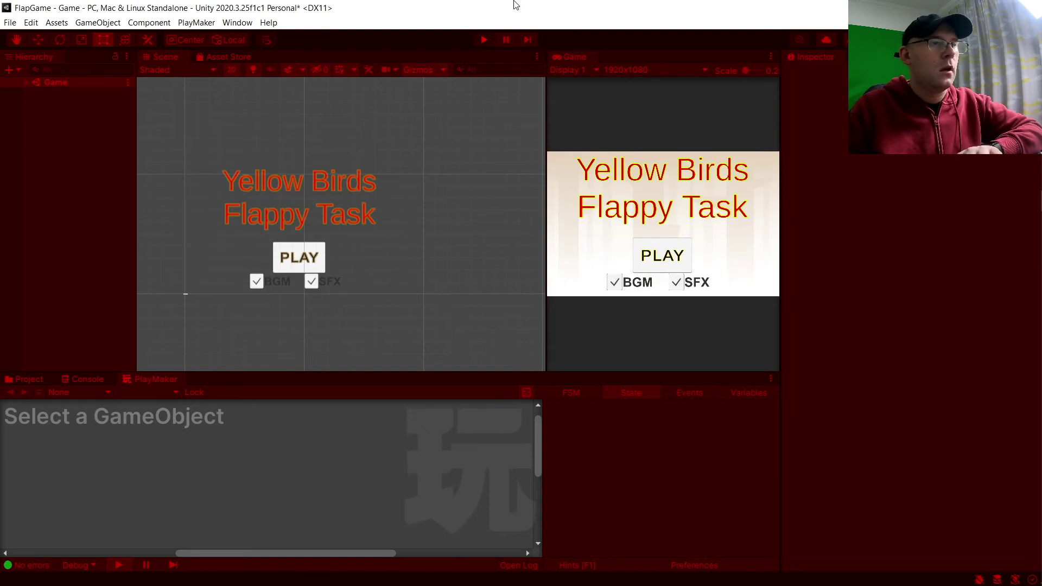
click(484, 39)
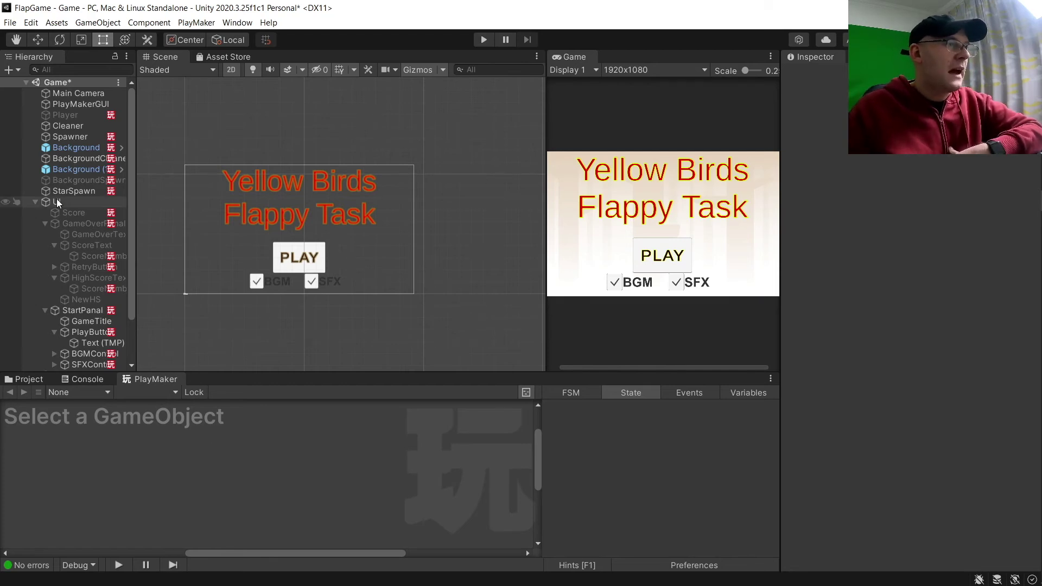
Step: Add two PlayerPrefs Save Variable actions above the Player activation in PlayButton's StartGame state
click(298, 263)
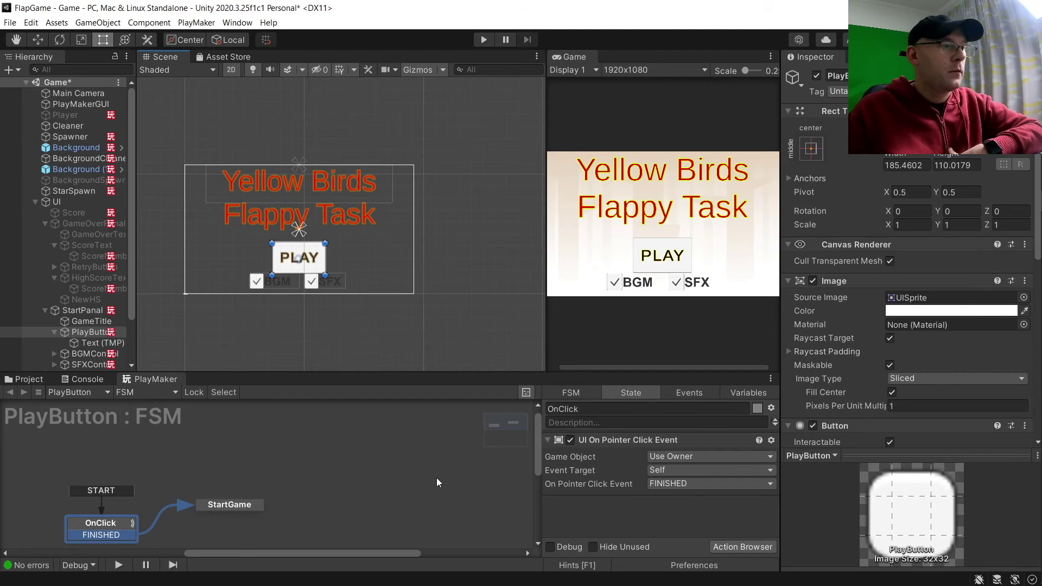
click(244, 510)
click(661, 444)
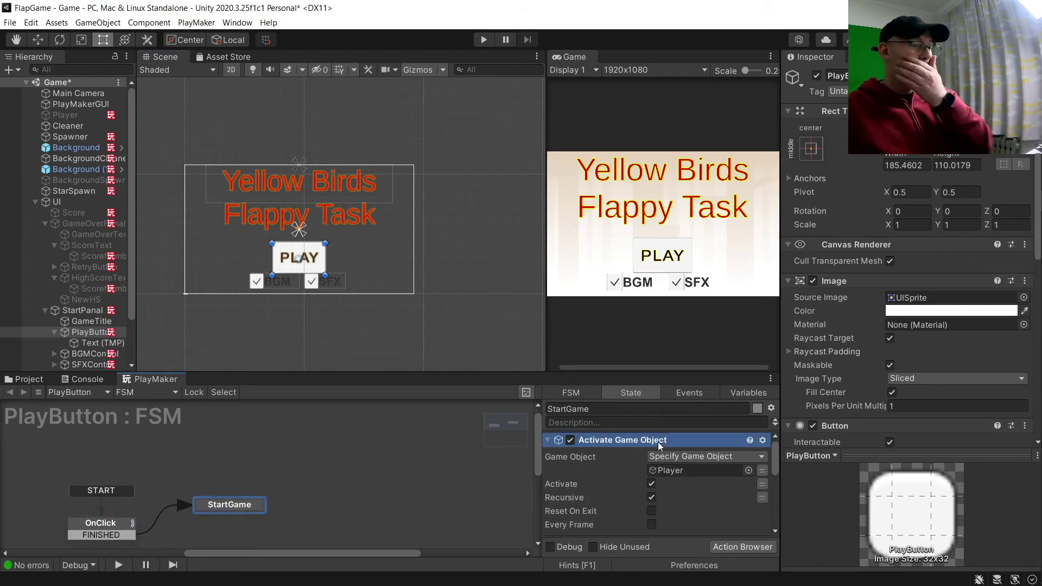
click(738, 547)
text(sa)
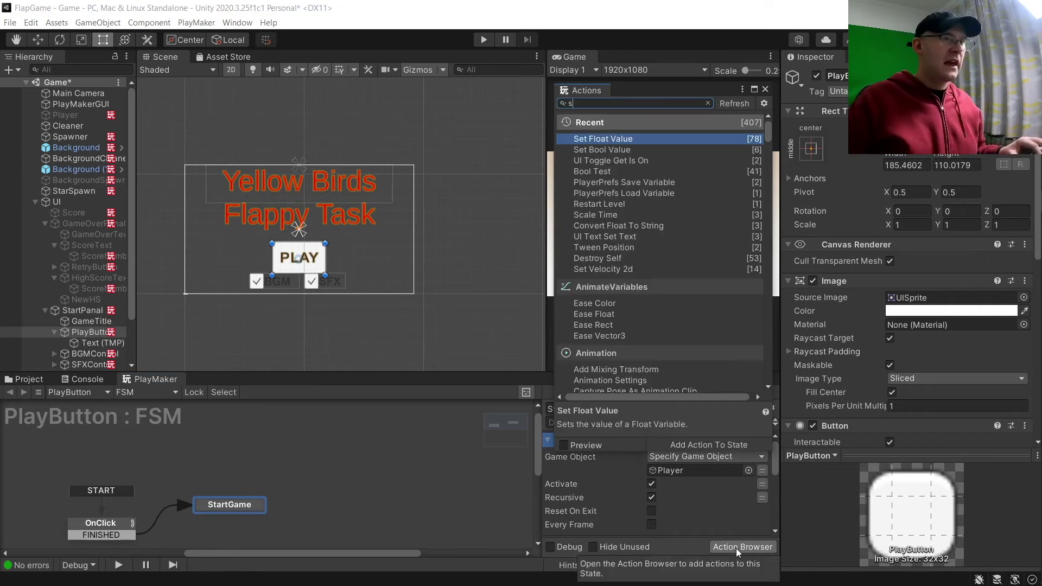
key(BackSpace)
key(BackSpace)
text(player)
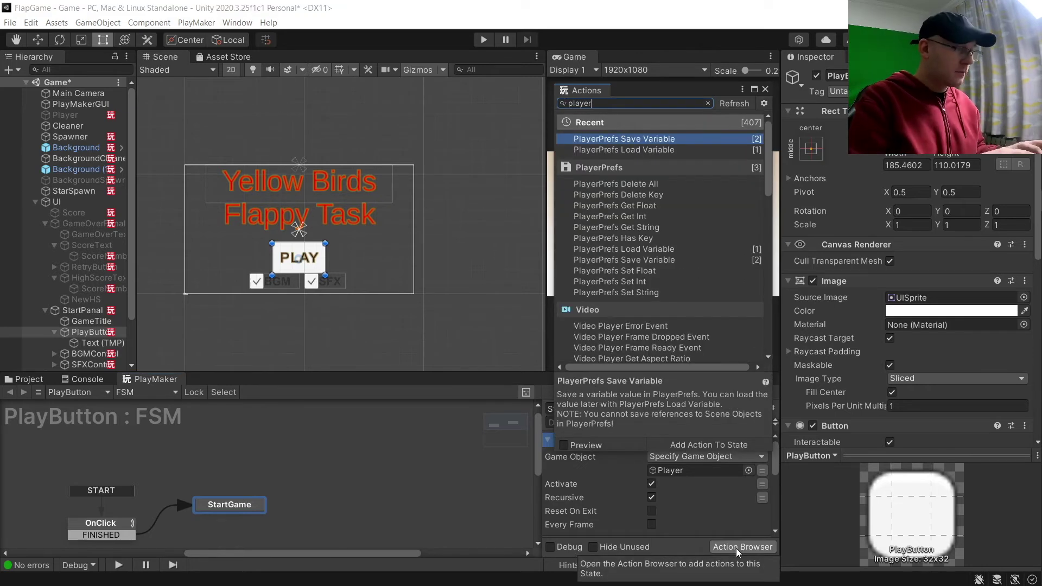
double_click(695, 140)
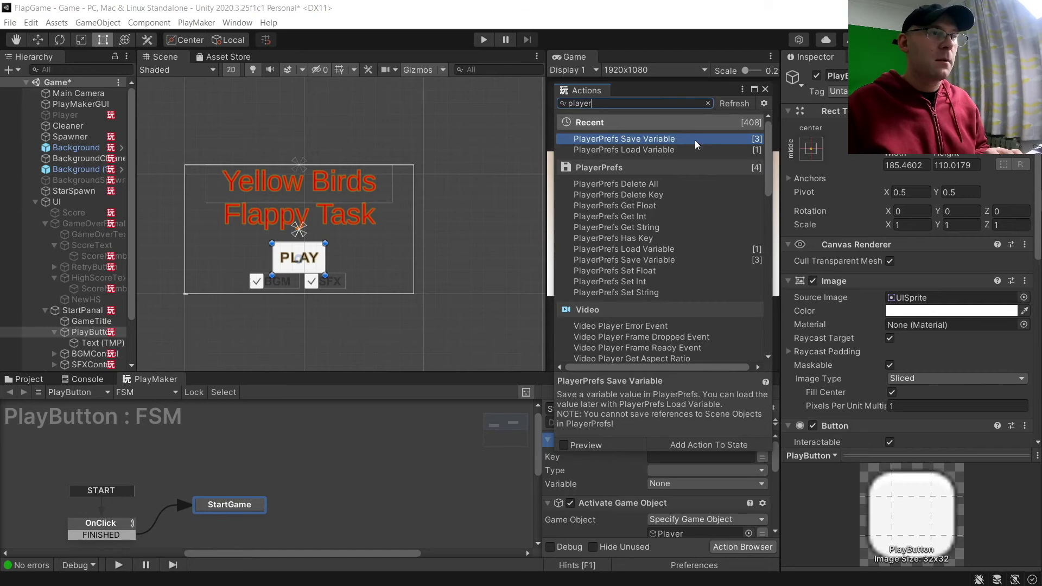
double_click(695, 140)
click(770, 89)
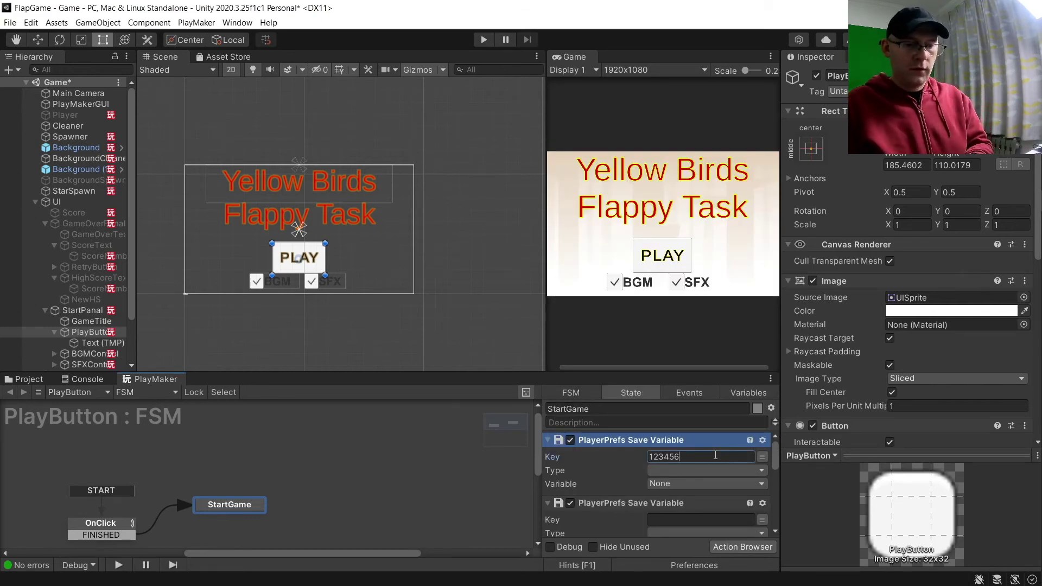
Step: Configure the first PlayerPrefs Save Variable action with key 12345678, type Bool and the global variable BGM
click(717, 470)
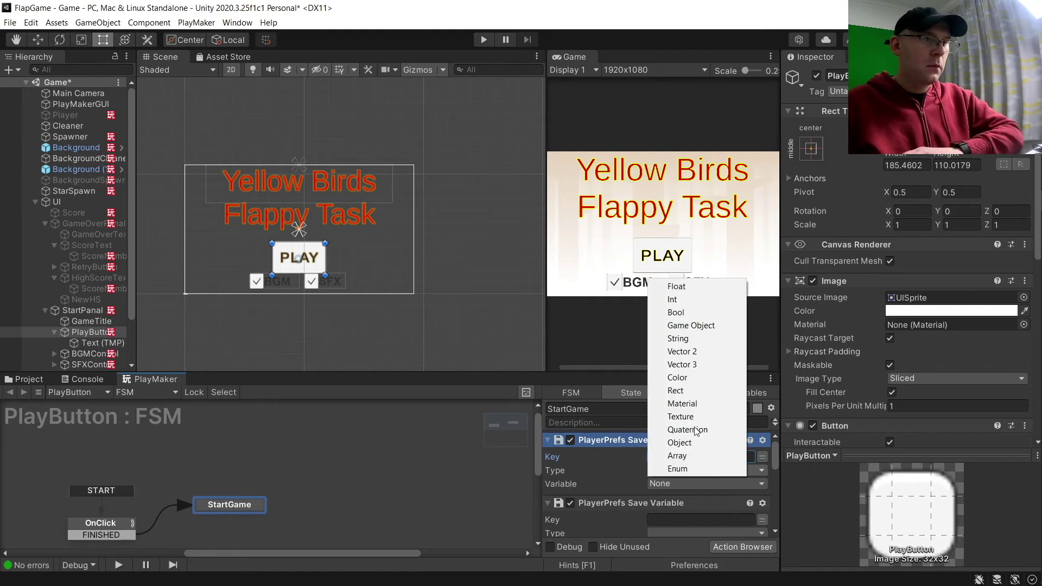
click(683, 314)
click(669, 483)
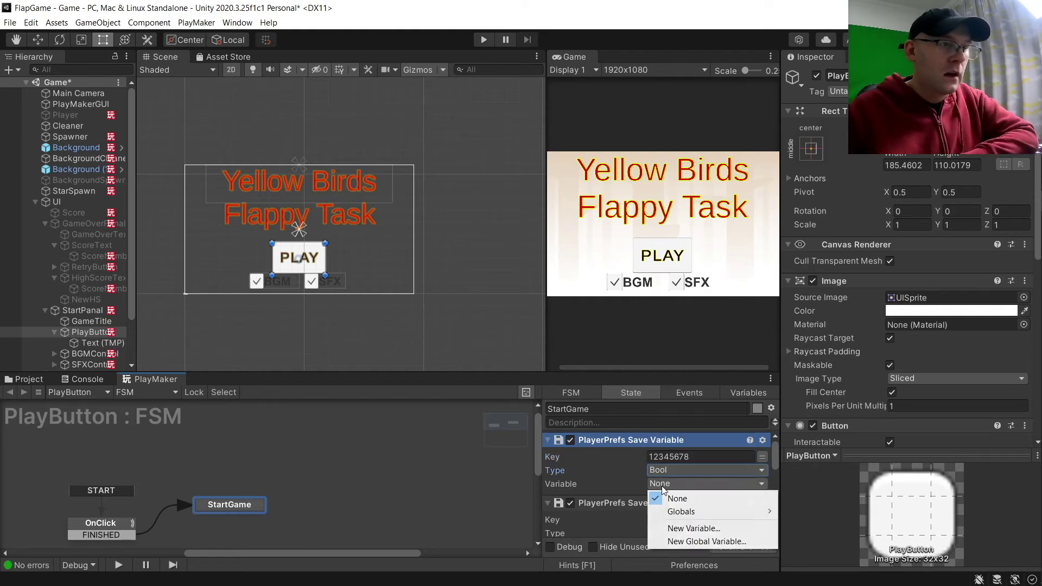
mouse_move(691, 516)
click(803, 511)
Step: Configure the second PlayerPrefs Save Variable action with key 1234567, type Bool and the global variable SFX
click(668, 519)
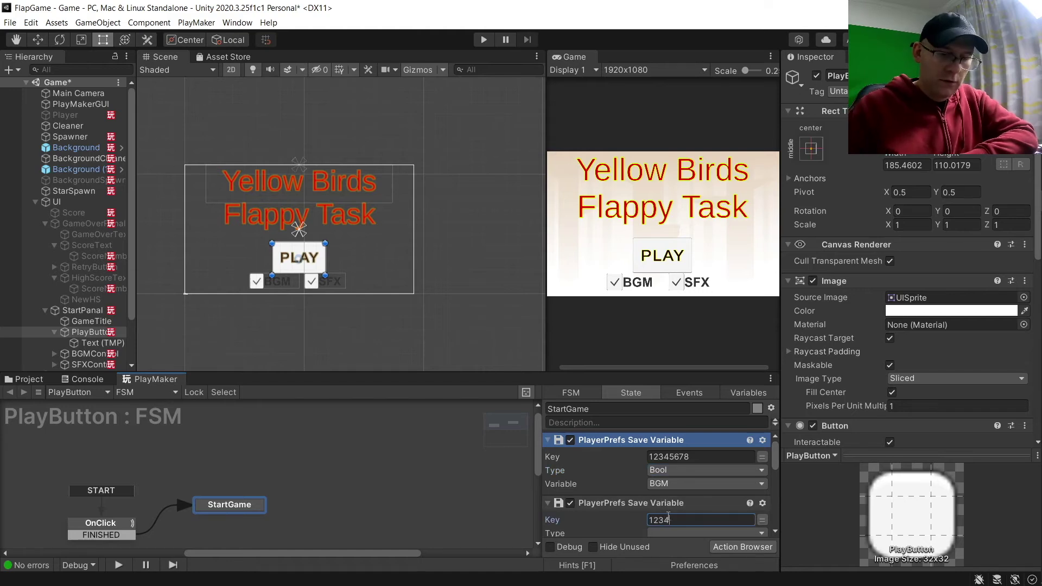
scroll(672, 511, down, 2)
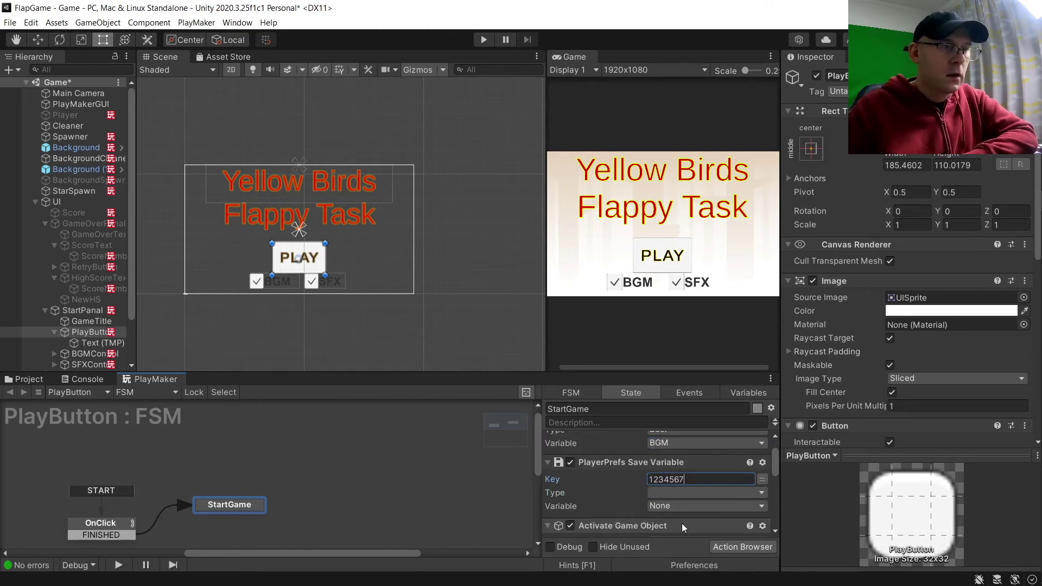
click(685, 493)
click(681, 335)
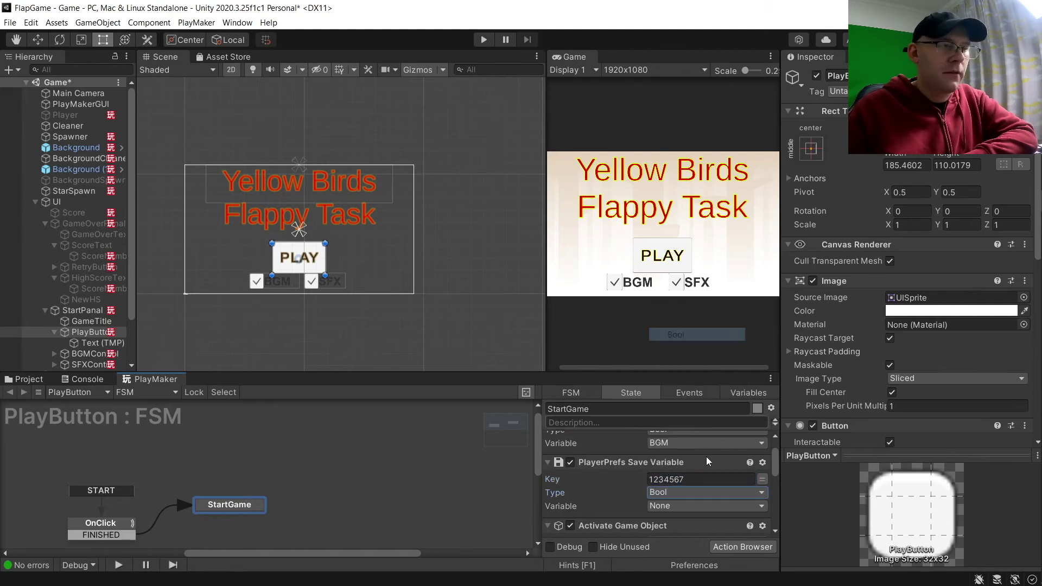
click(706, 506)
mouse_move(691, 535)
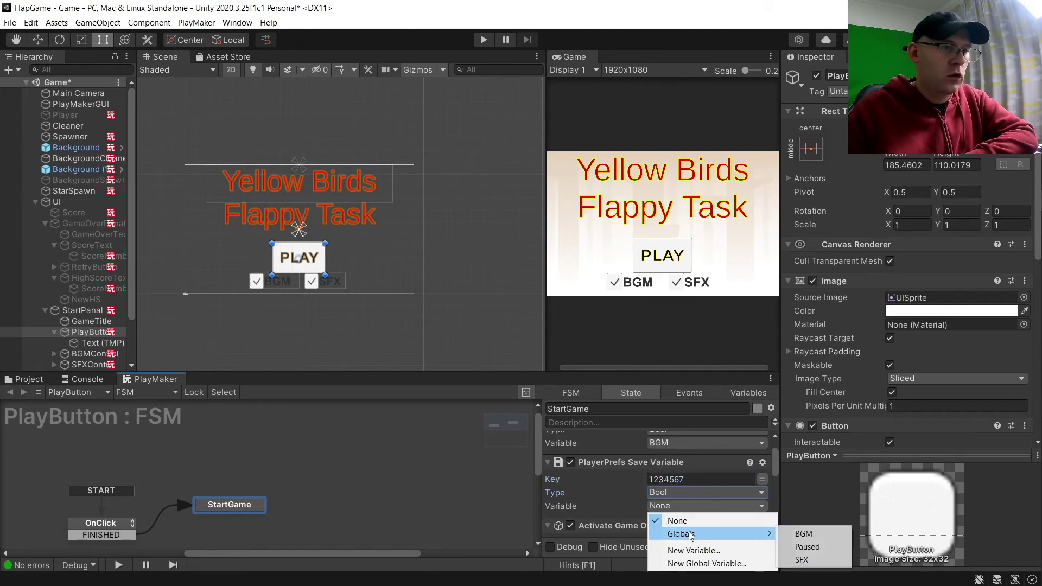
click(803, 560)
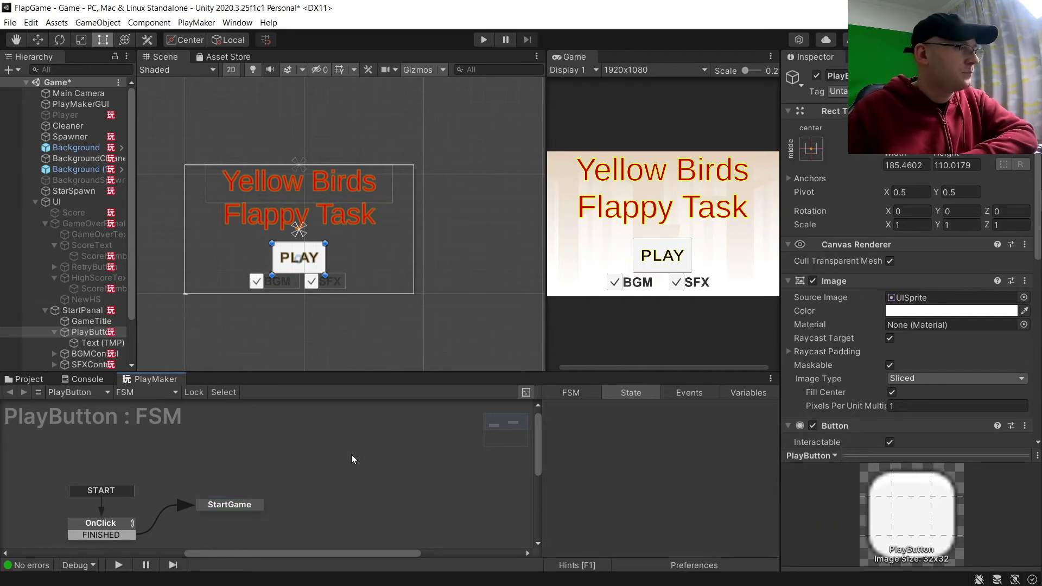
Step: Add two PlayerPrefs Load Variable actions above Set Float Value in RetryButton's Restart state
click(72, 267)
click(293, 491)
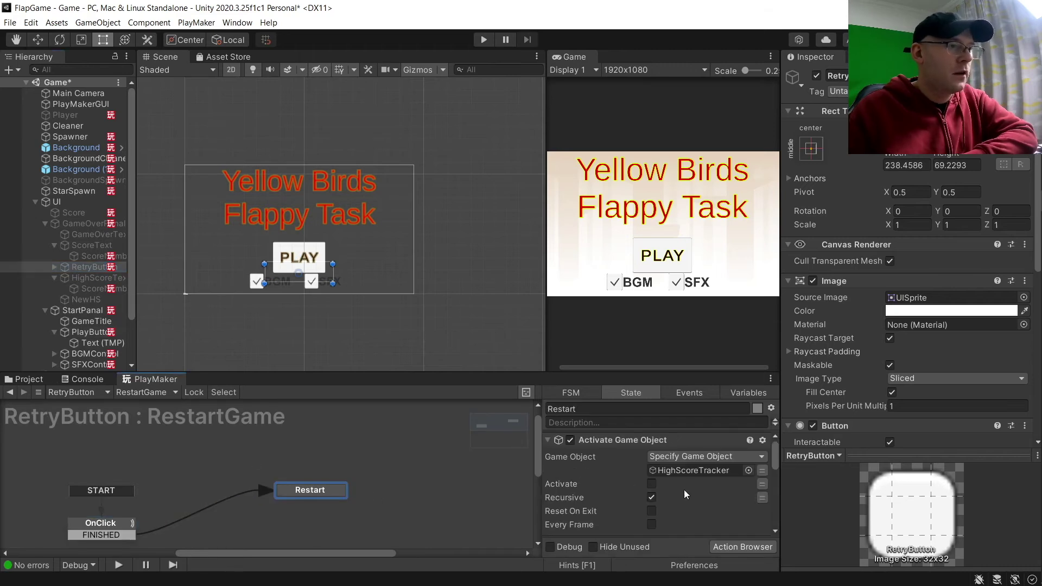
scroll(645, 505, down, 5)
click(644, 517)
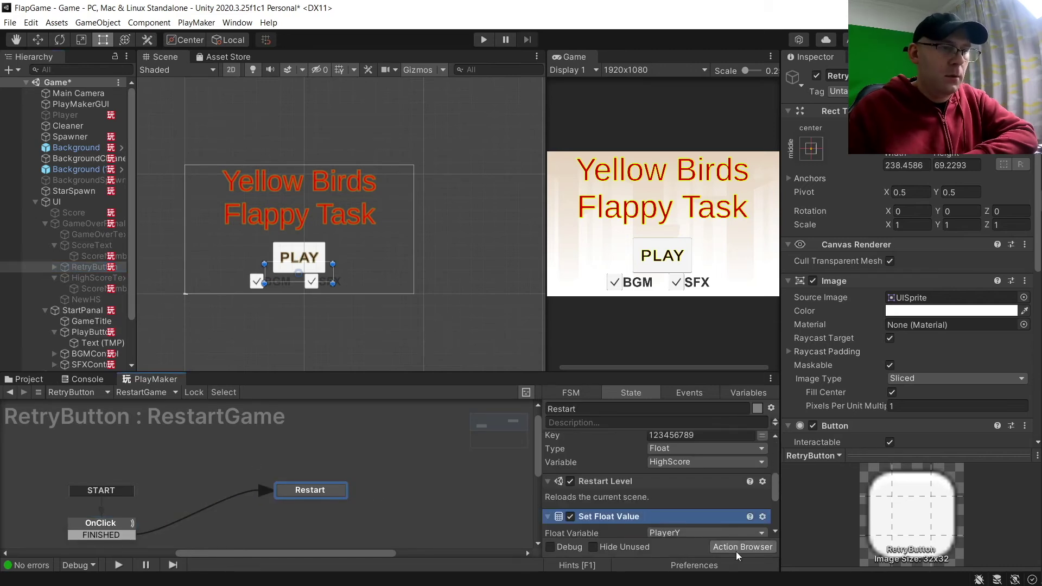
click(743, 547)
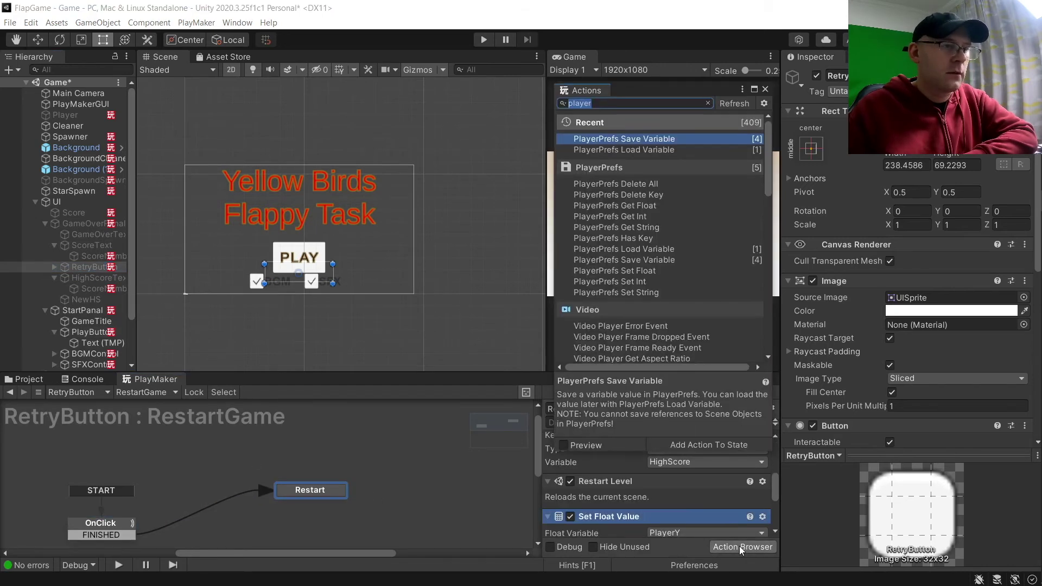
double_click(649, 150)
click(766, 89)
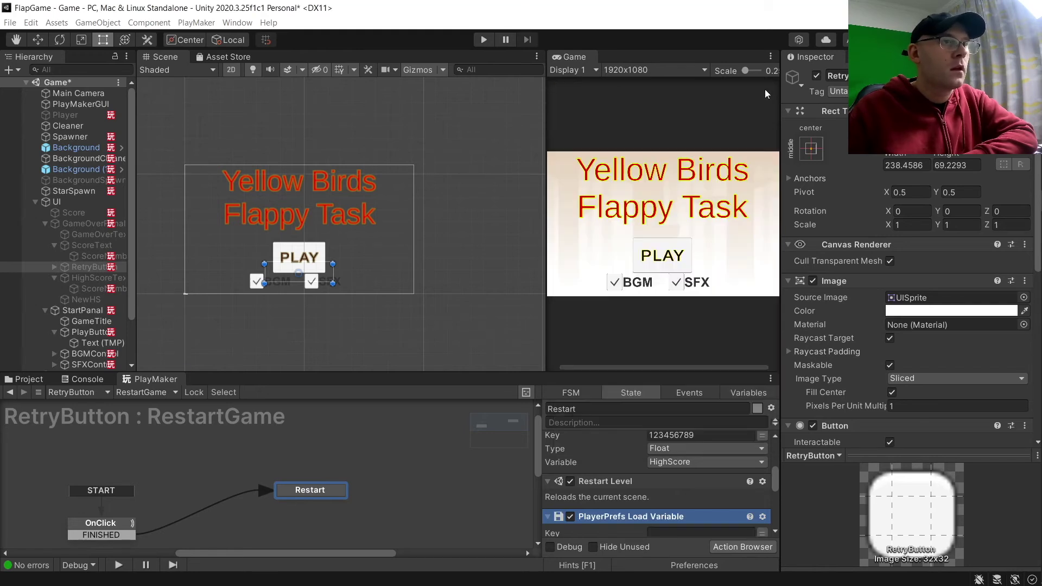
Step: Configure the first PlayerPrefs Load Variable action with key 12345678, type Bool and the global variable BGM
scroll(649, 530, down, 2)
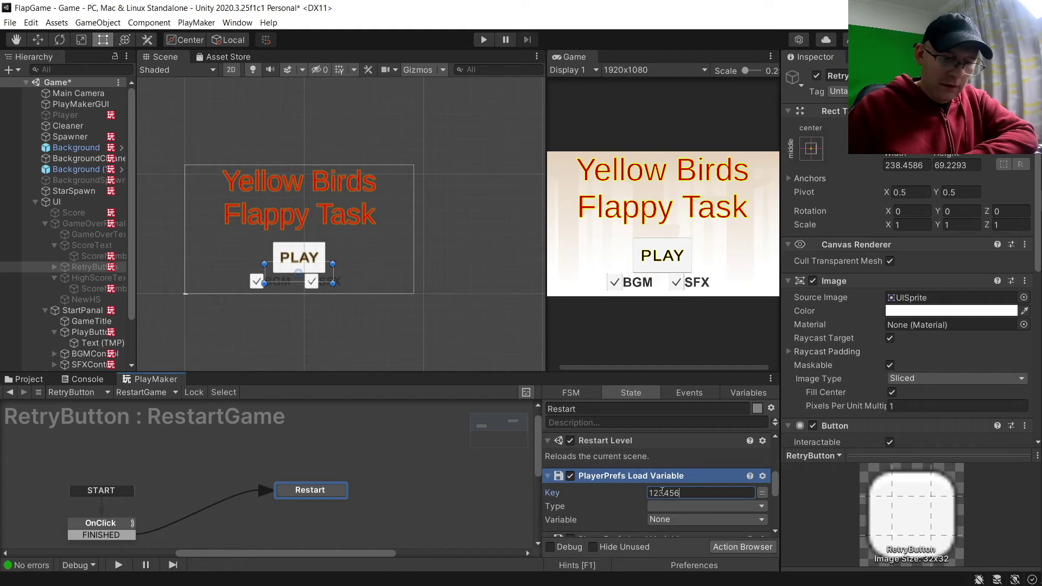
click(657, 506)
click(684, 505)
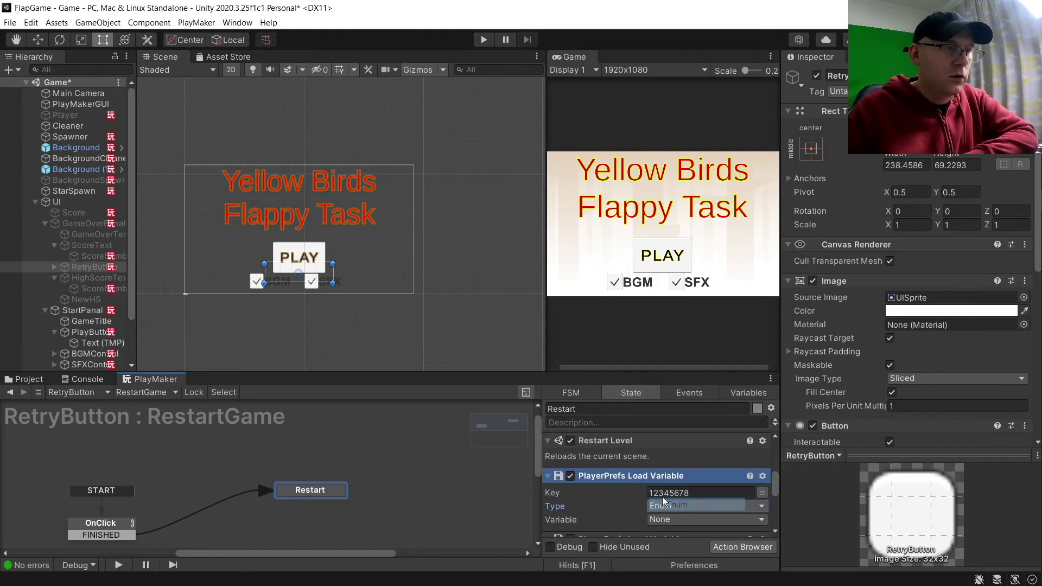
click(707, 510)
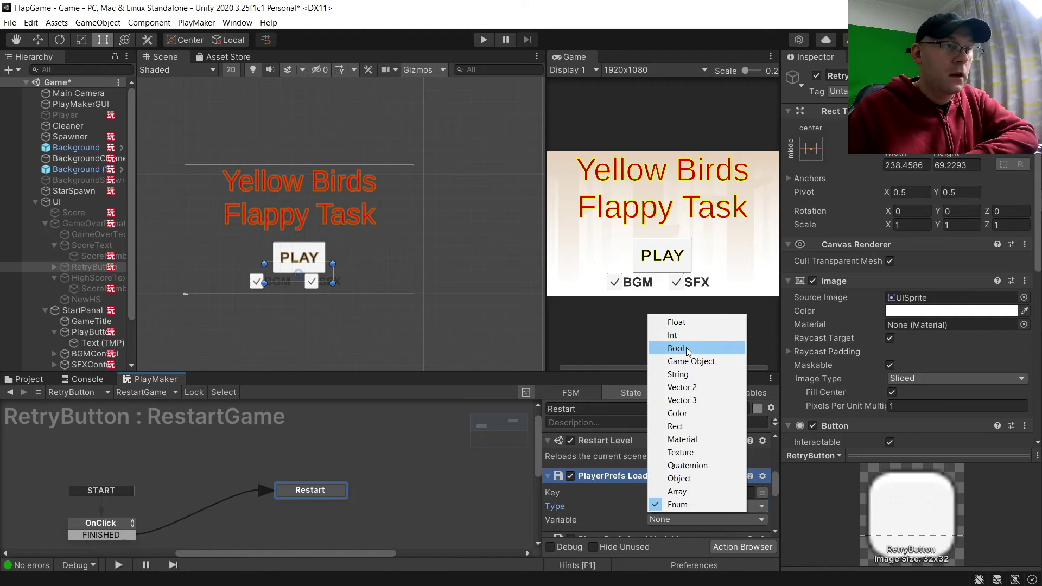
click(689, 352)
click(684, 519)
mouse_move(698, 548)
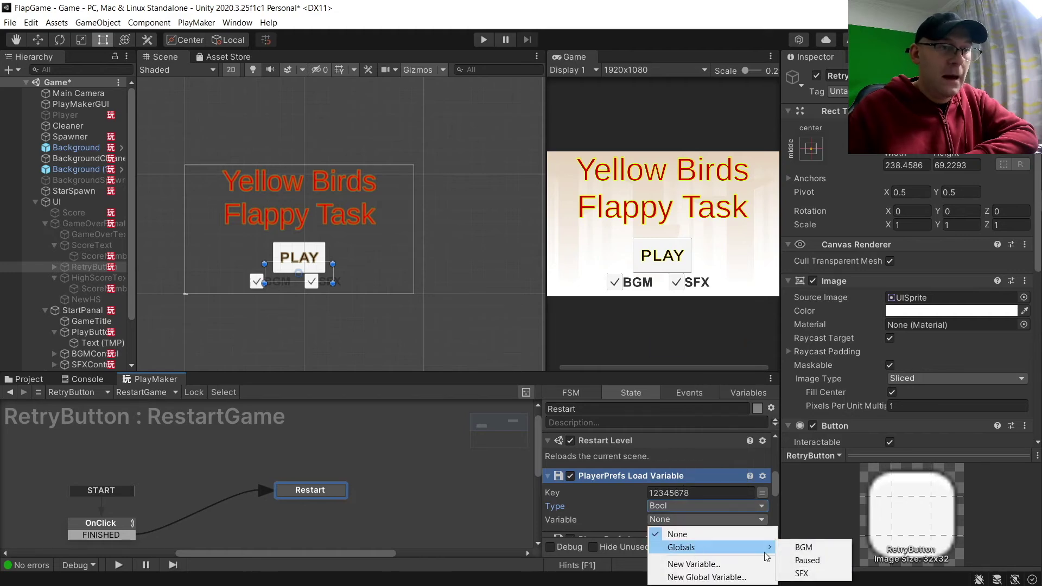
click(799, 547)
Step: Configure the second PlayerPrefs Load Variable action with key 1234567, type Bool and the global variable SFX
scroll(673, 477, down, 3)
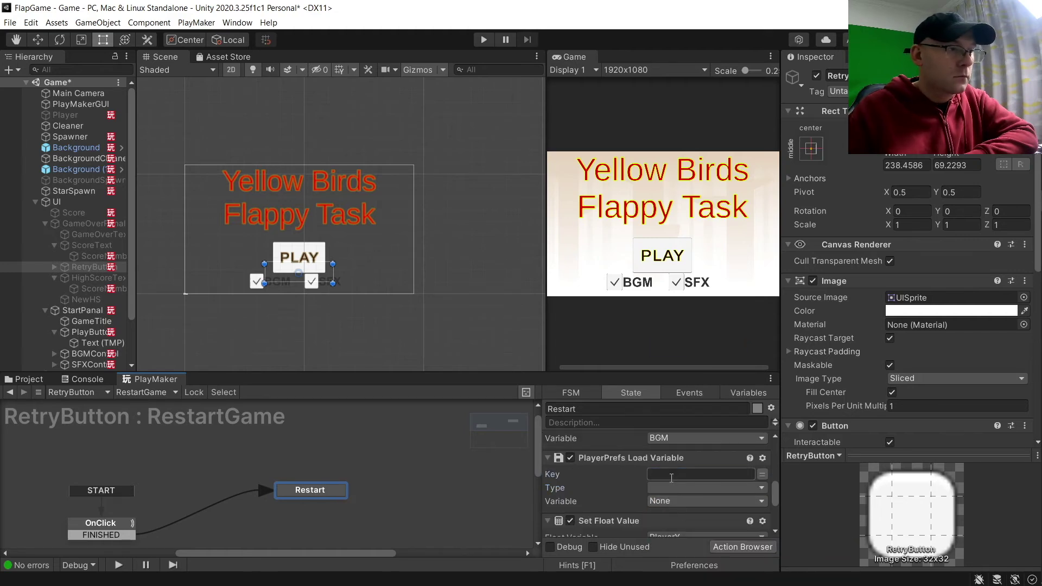
text(1234567)
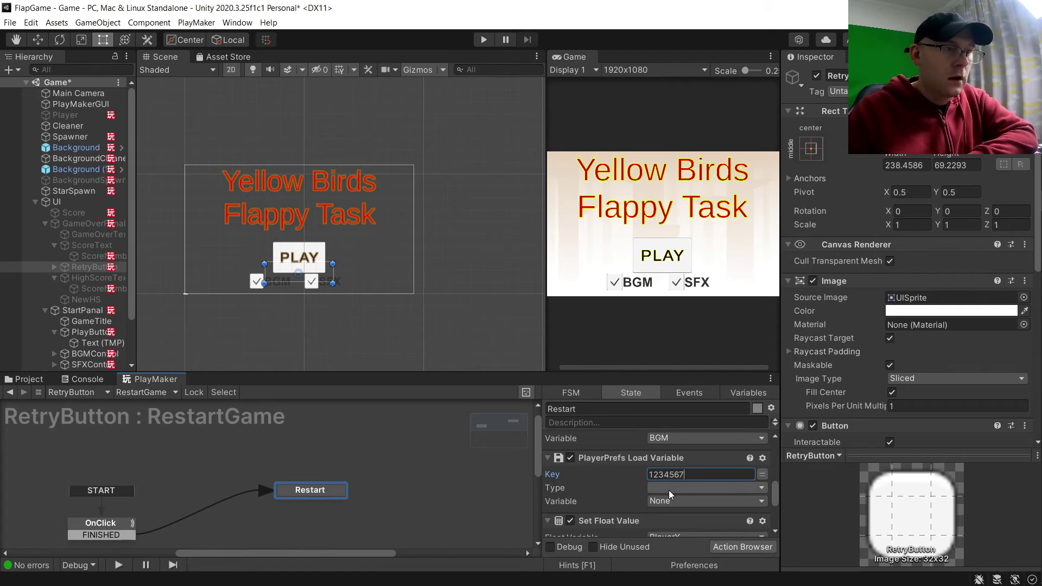
click(669, 490)
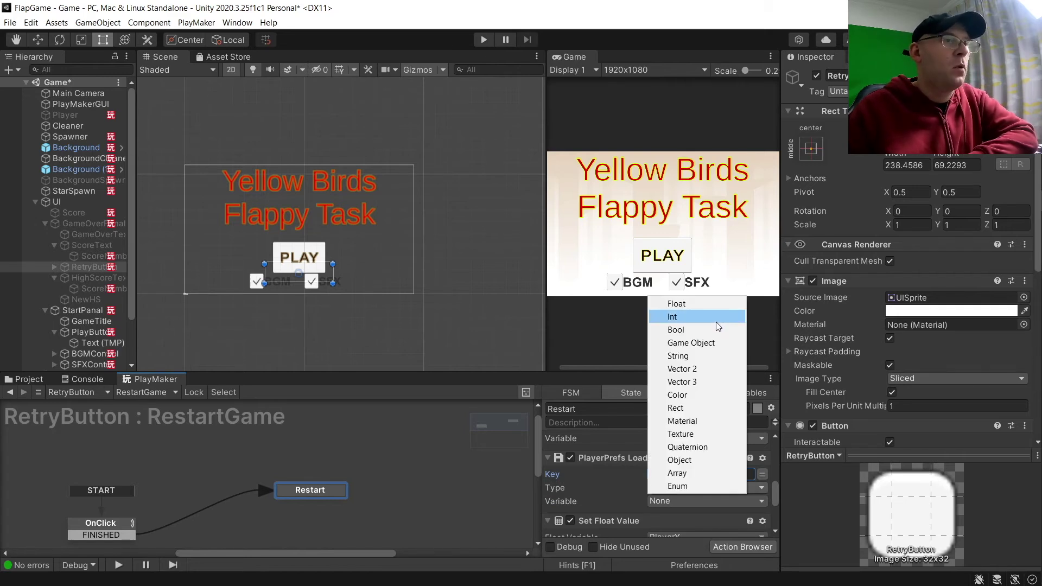
click(712, 328)
click(690, 504)
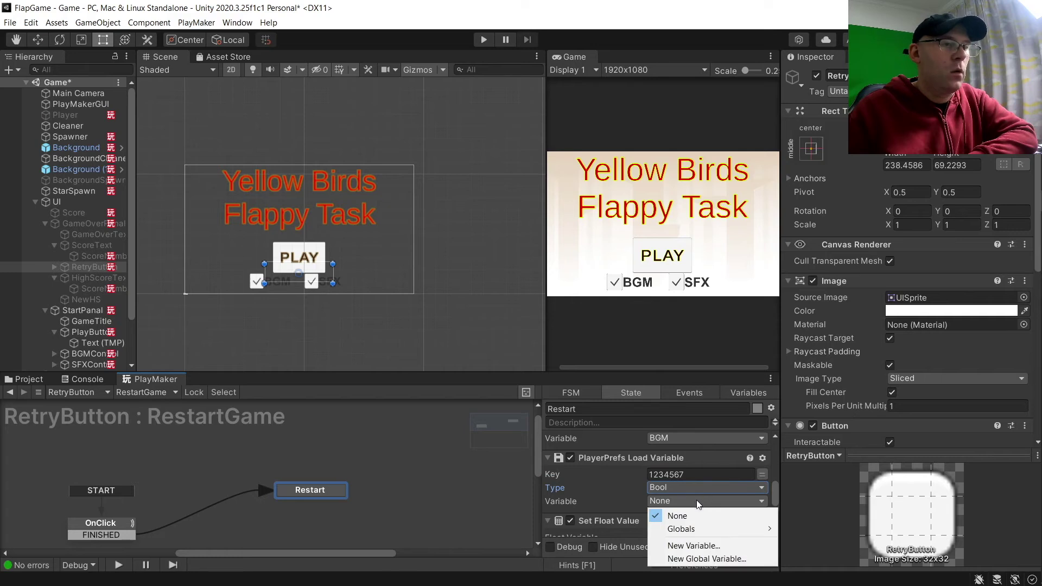
mouse_move(705, 529)
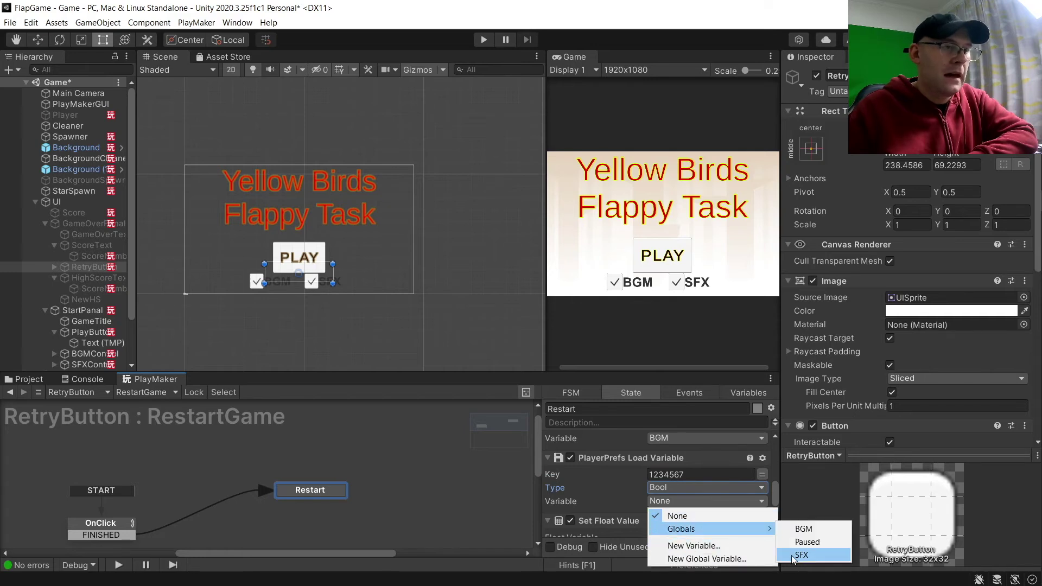
click(793, 556)
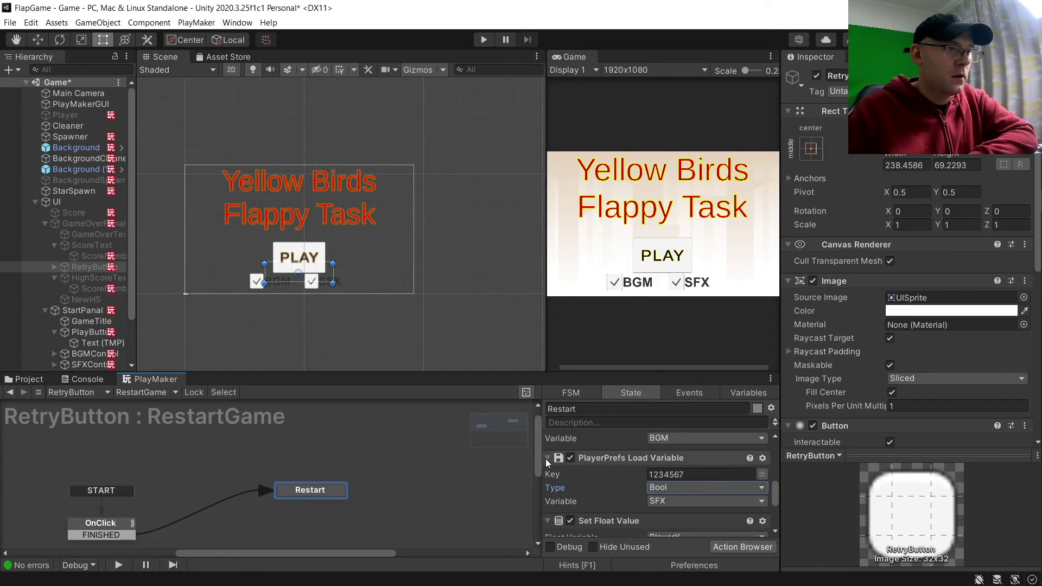
Step: Collapse the expanded actions in the Restart state and move Restart Level to the end, below Deactivate Player
click(548, 458)
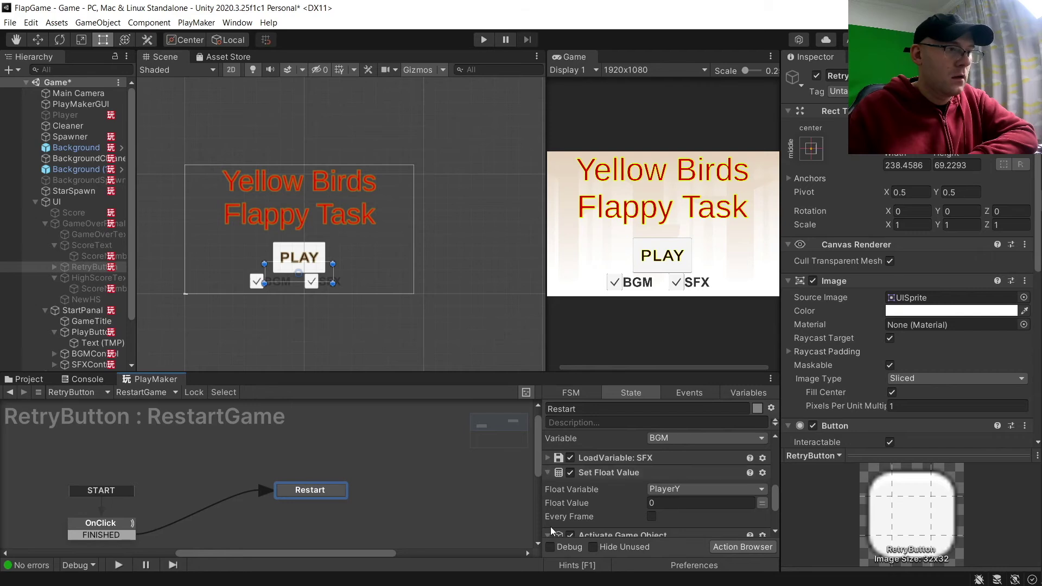
click(548, 473)
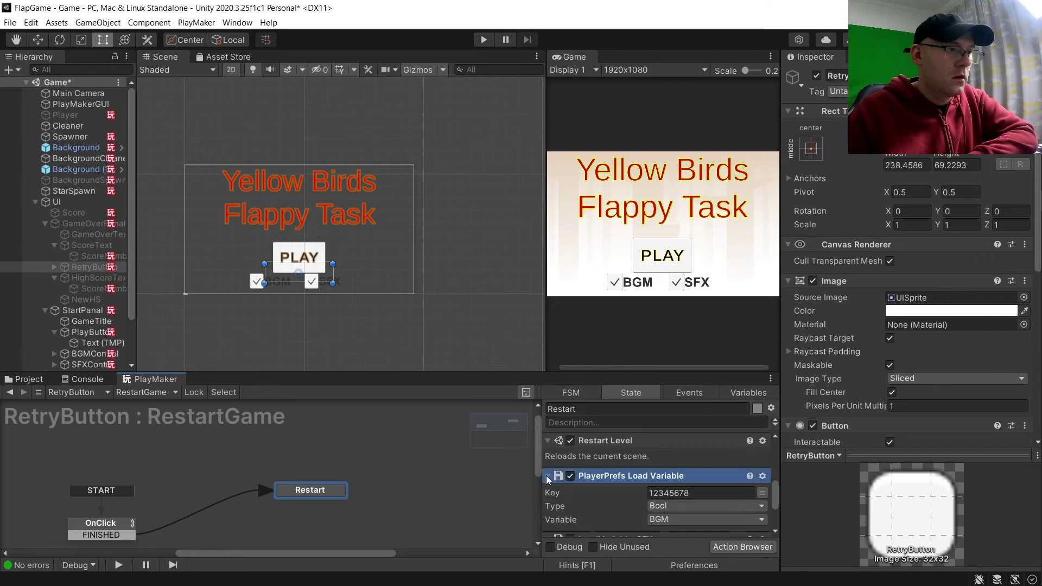
click(548, 476)
click(548, 441)
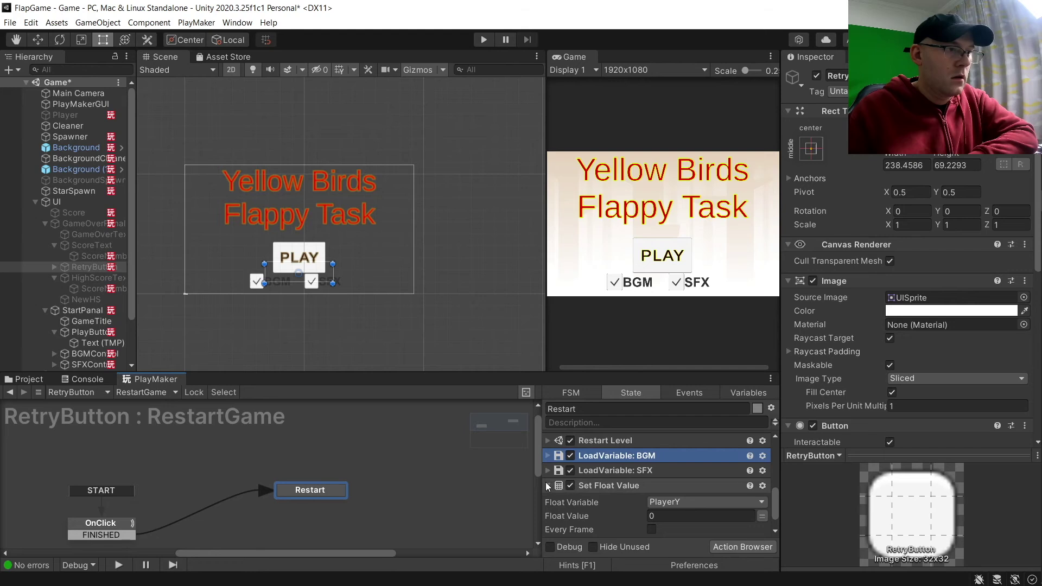
click(548, 485)
scroll(587, 448, down, 2)
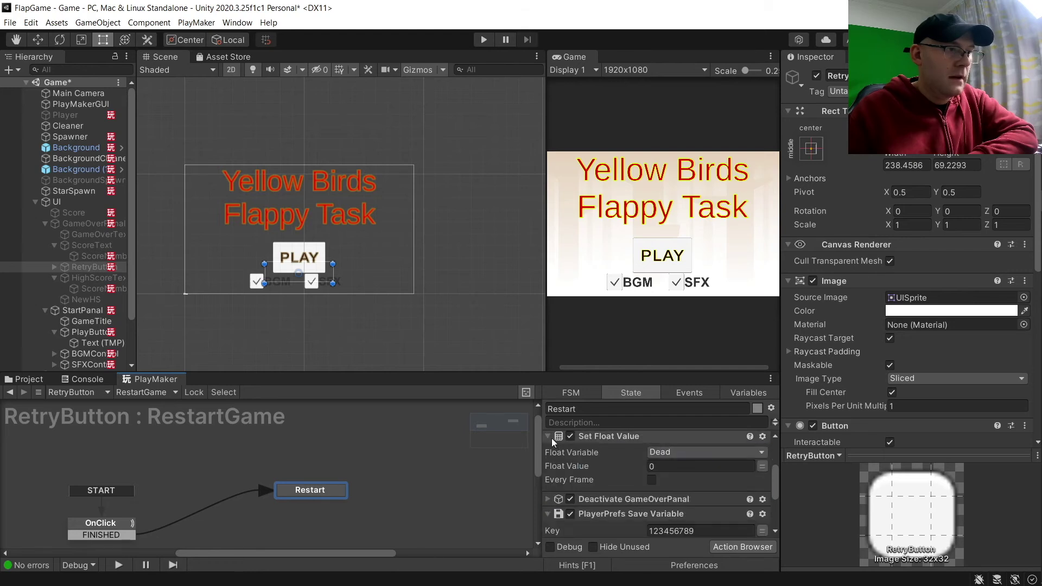
click(551, 438)
click(547, 465)
drag(604, 481, 601, 527)
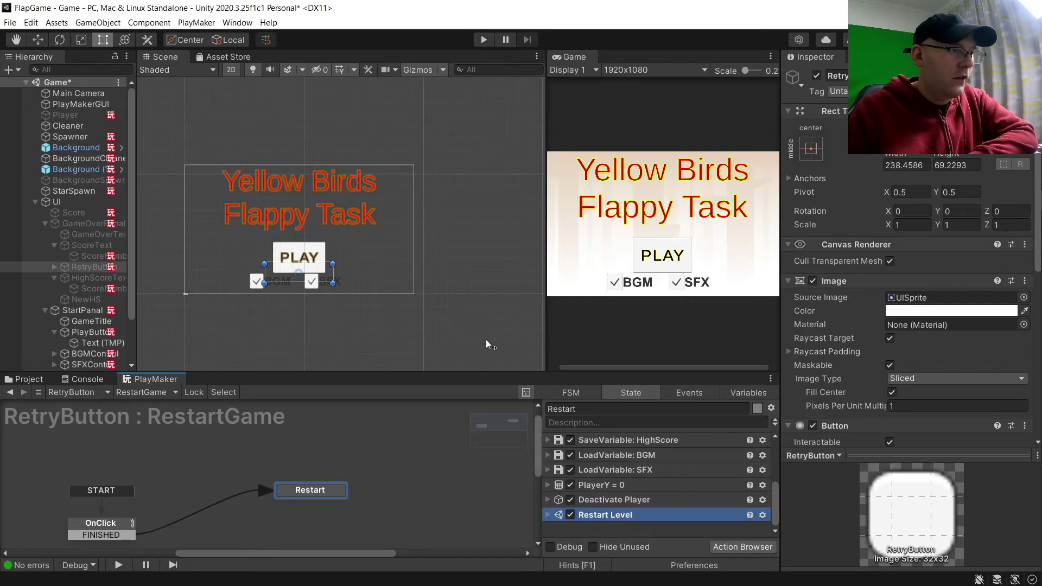
Step: Test the game with BGM switched off through one round and a retry, ending play mode
click(440, 139)
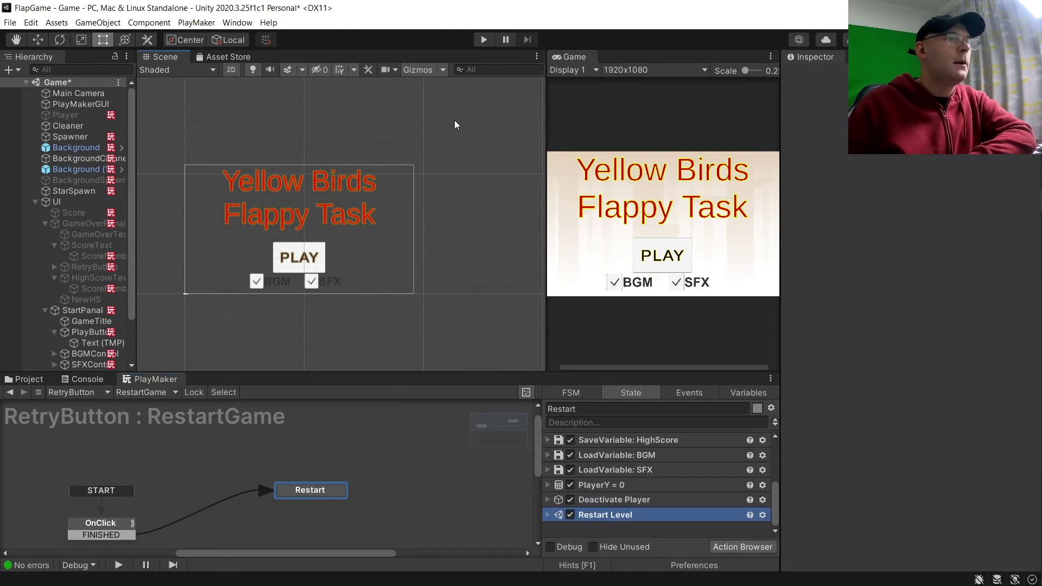
click(478, 36)
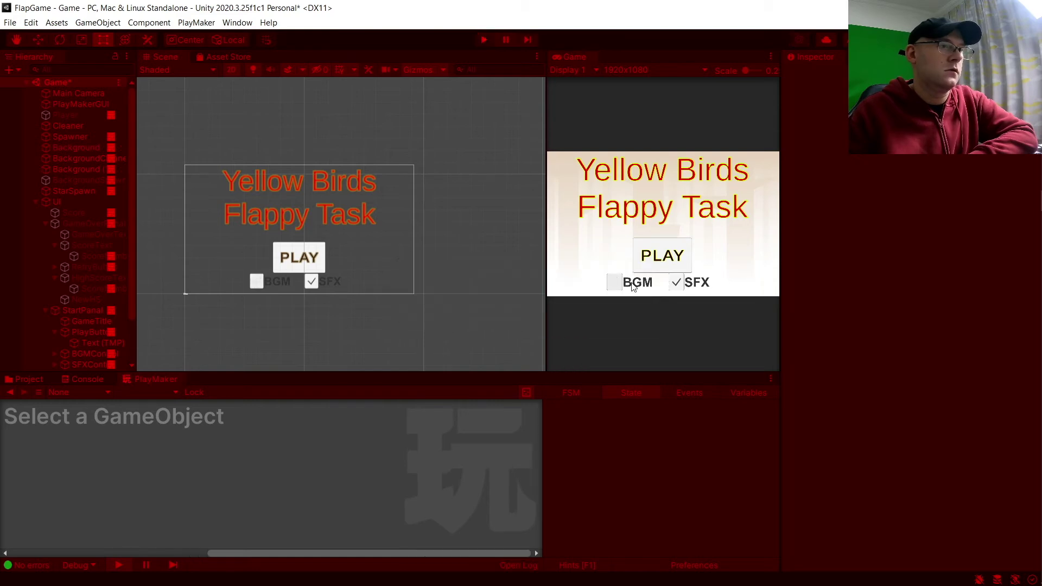
click(664, 259)
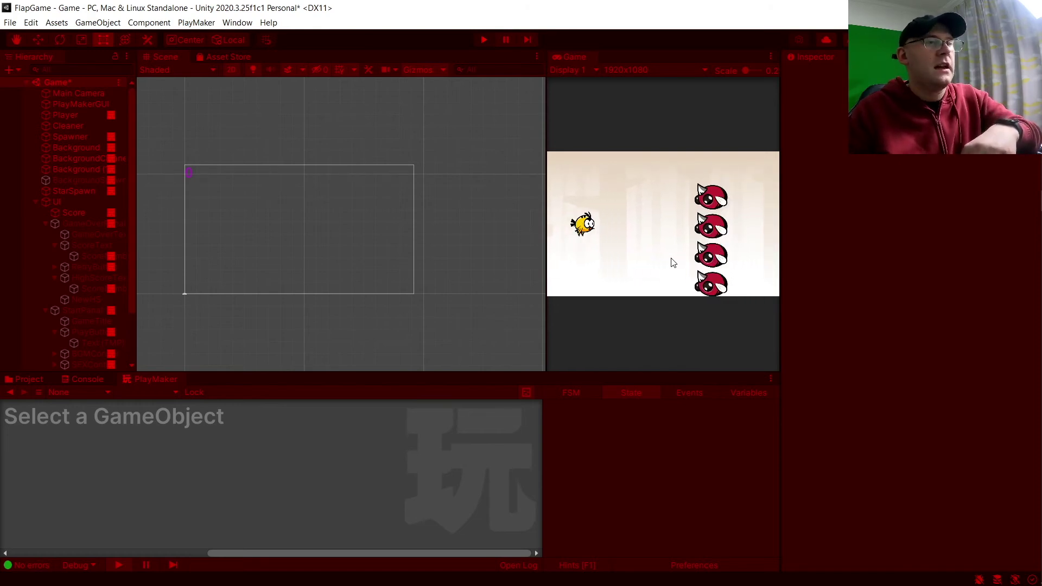
click(673, 263)
click(673, 274)
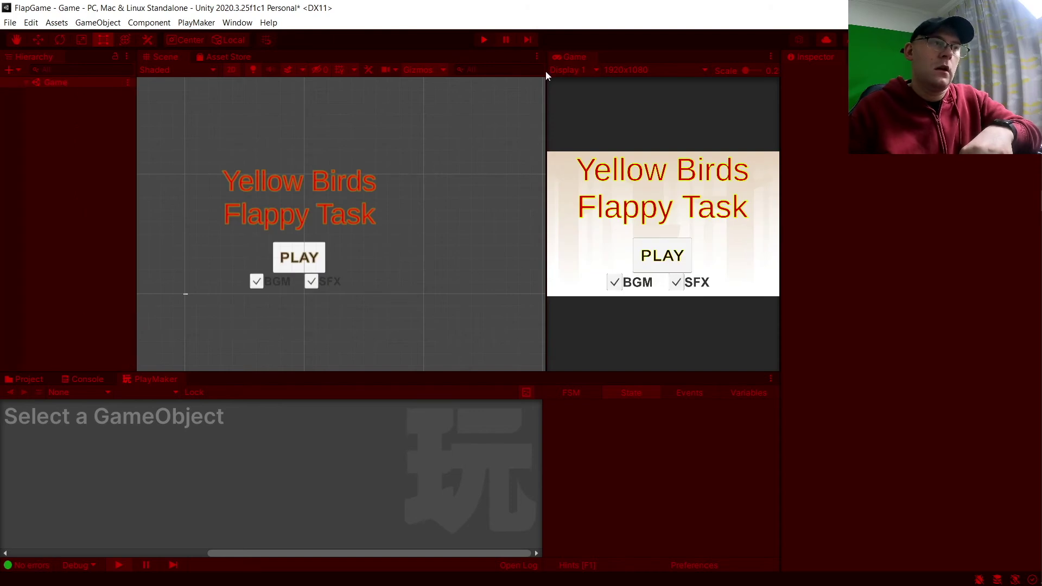
click(484, 39)
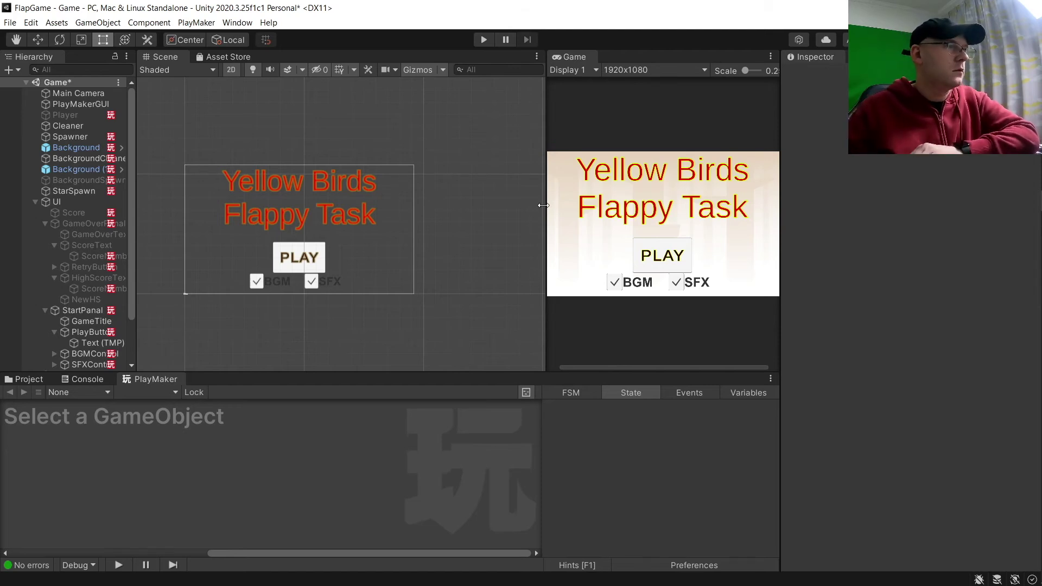
Step: Delete the Restart Level action from RetryButton's Restart state
click(33, 381)
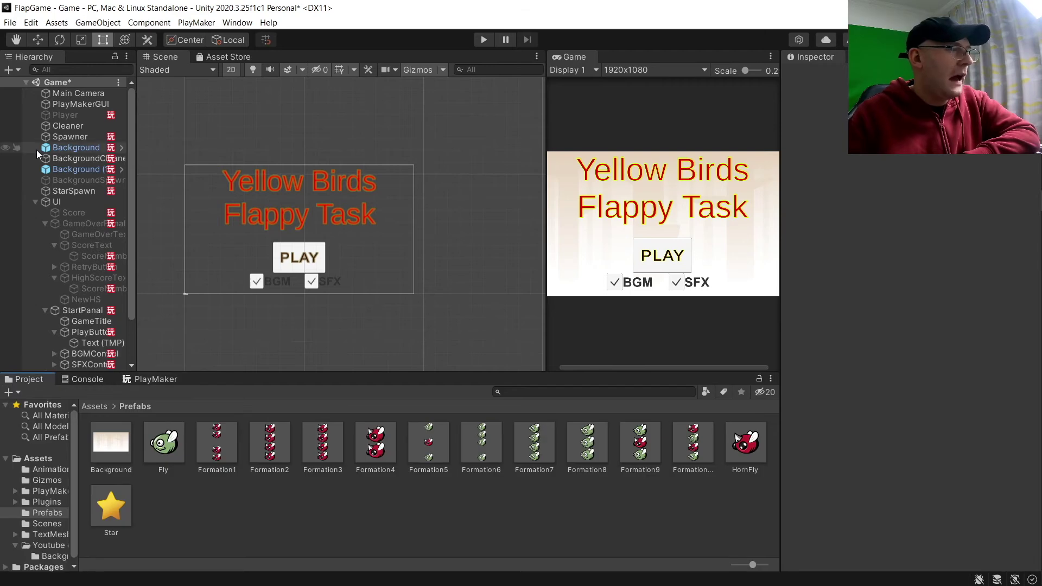
click(83, 267)
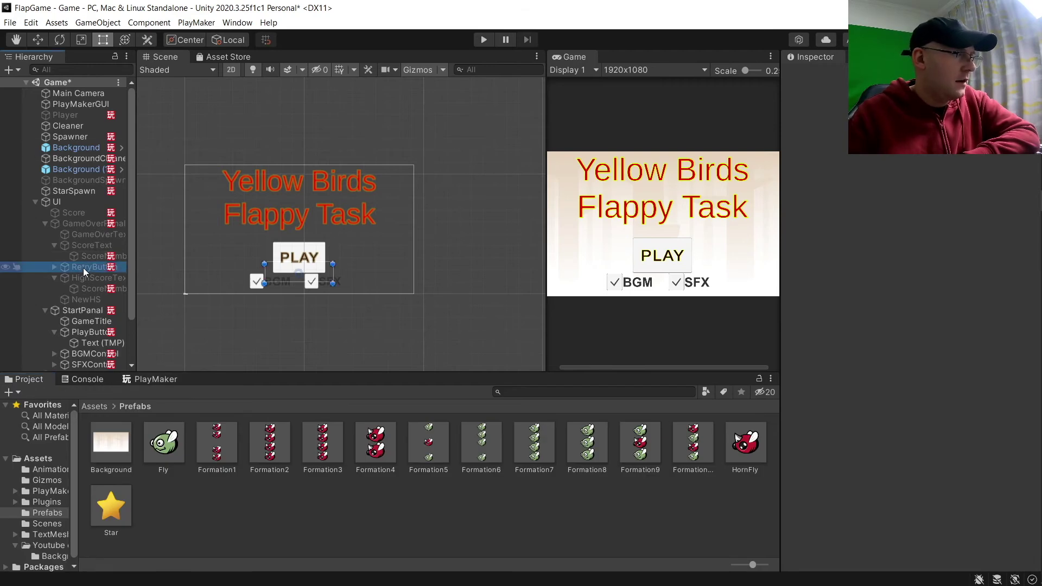
click(158, 379)
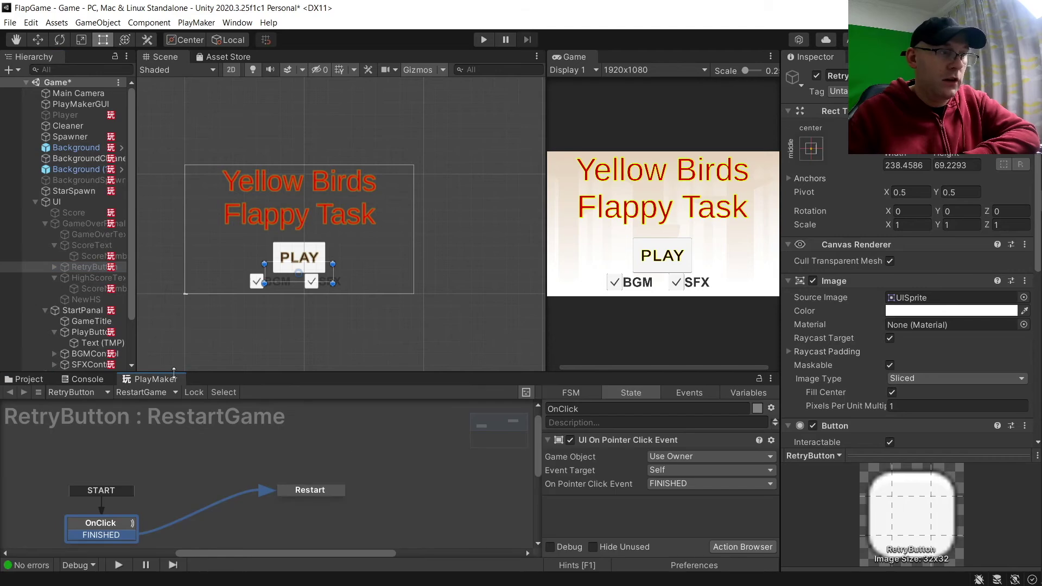
click(333, 490)
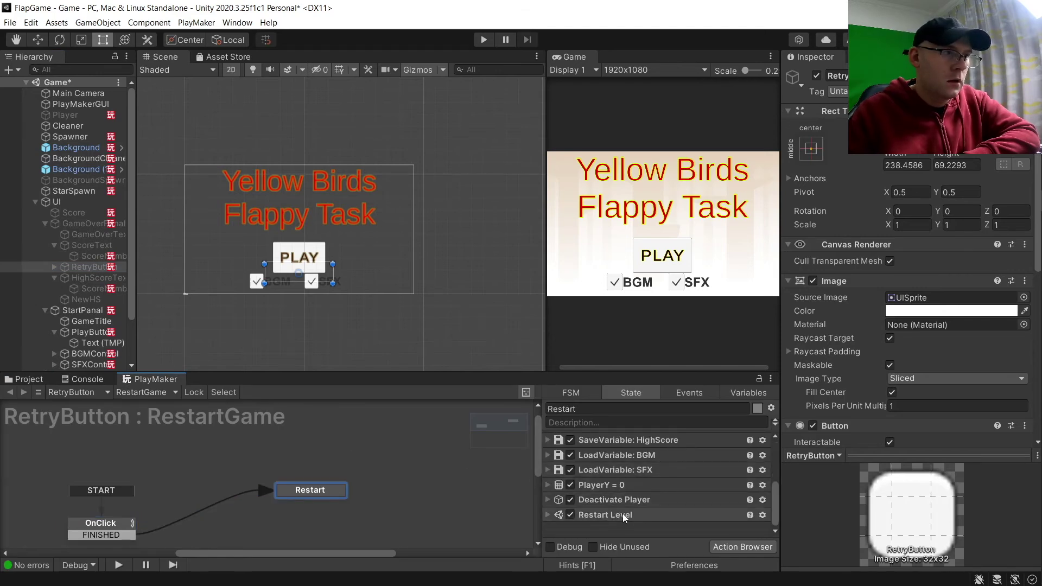
scroll(623, 522, up, 1)
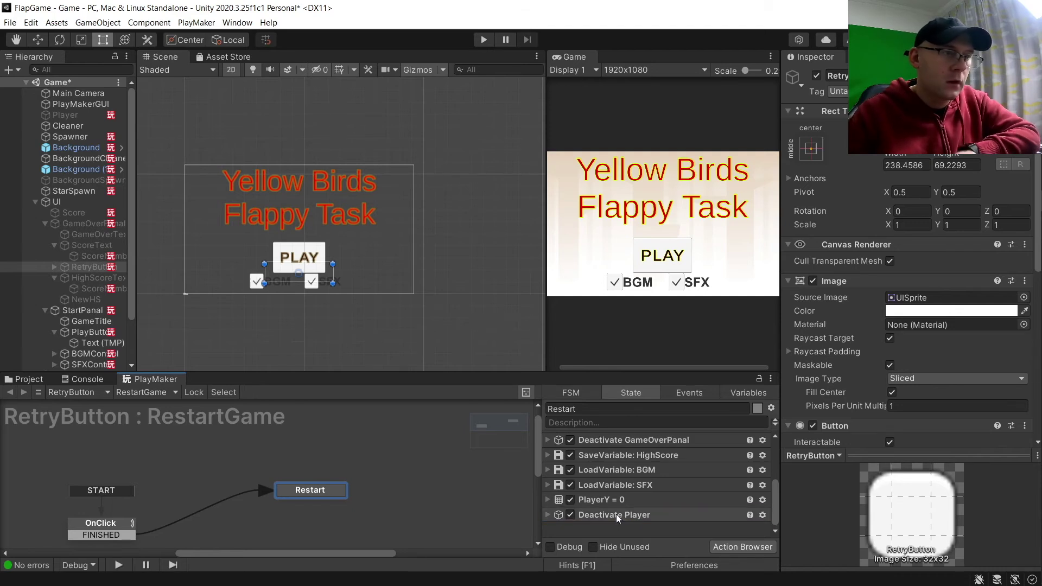
scroll(617, 519, up, 3)
scroll(617, 519, down, 3)
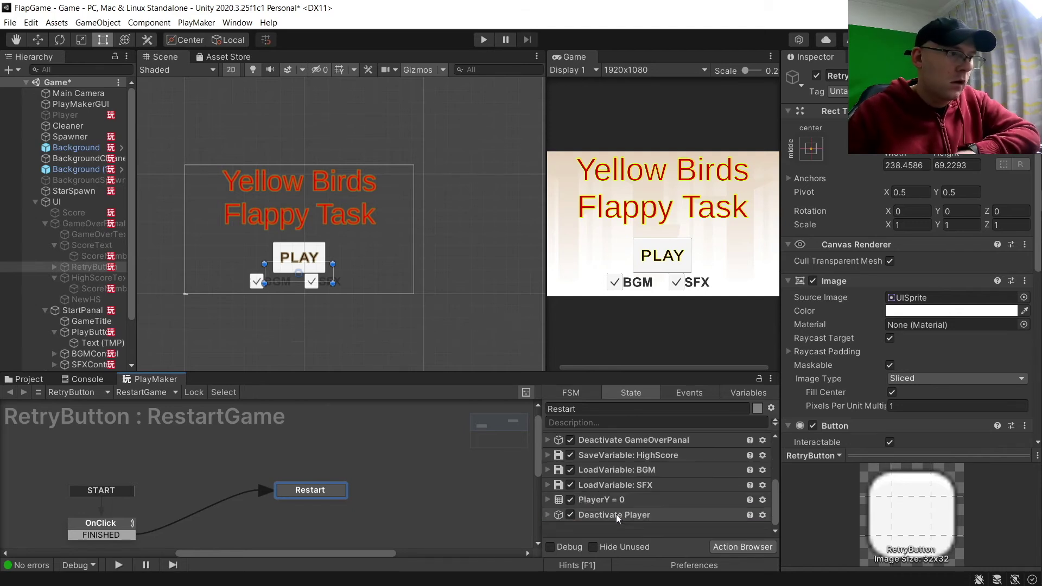
Step: Add an Activate Game Object action directly above the SFX load action in the Restart state
click(621, 487)
scroll(625, 516, up, 3)
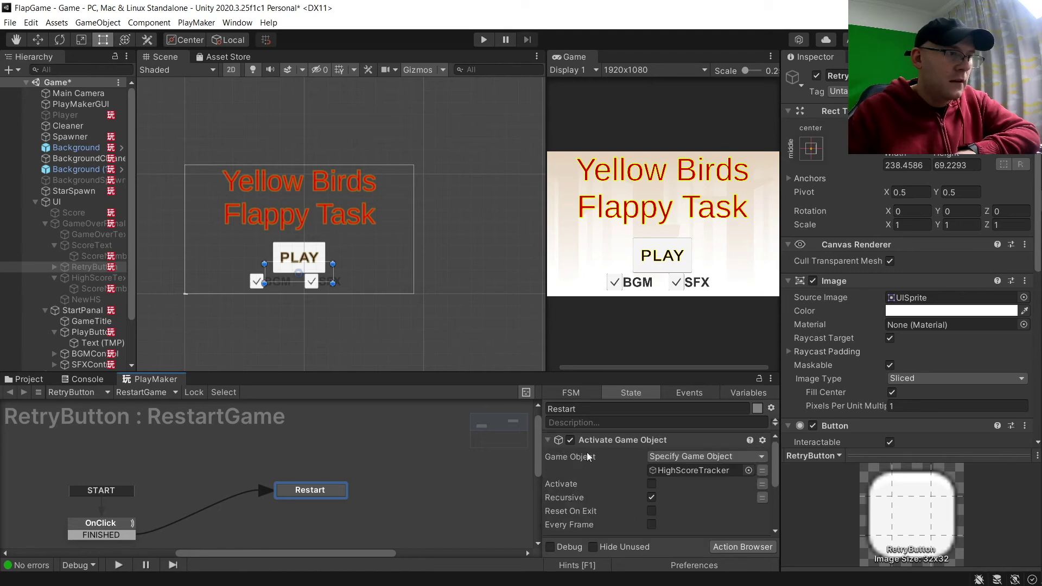
click(547, 440)
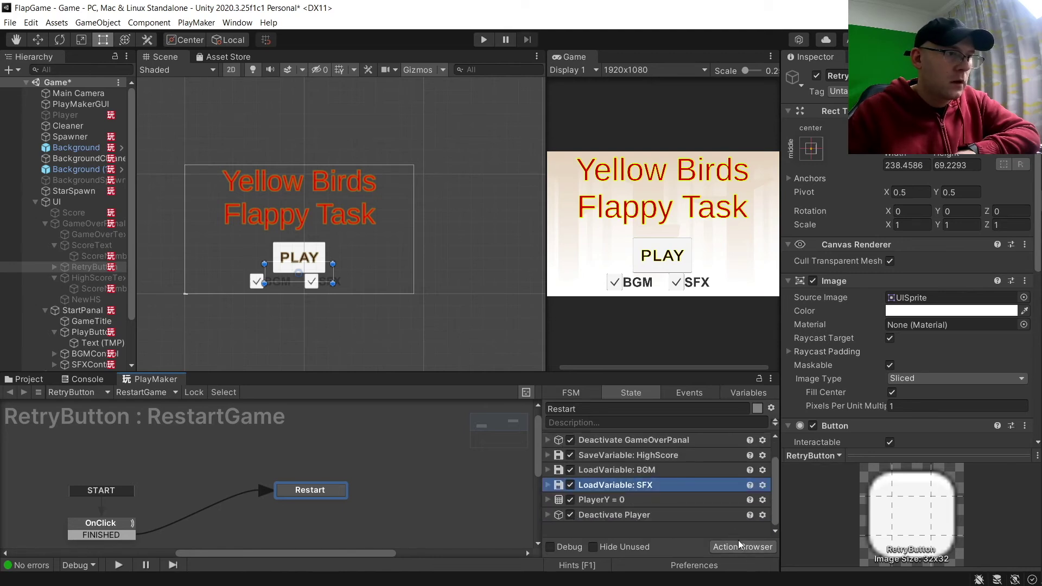
click(743, 546)
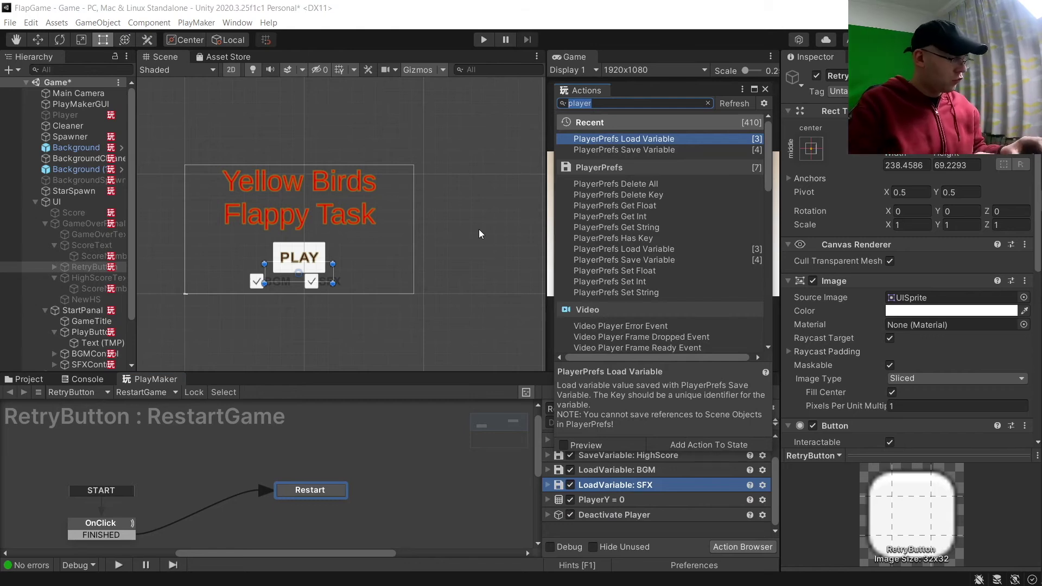
text(activate)
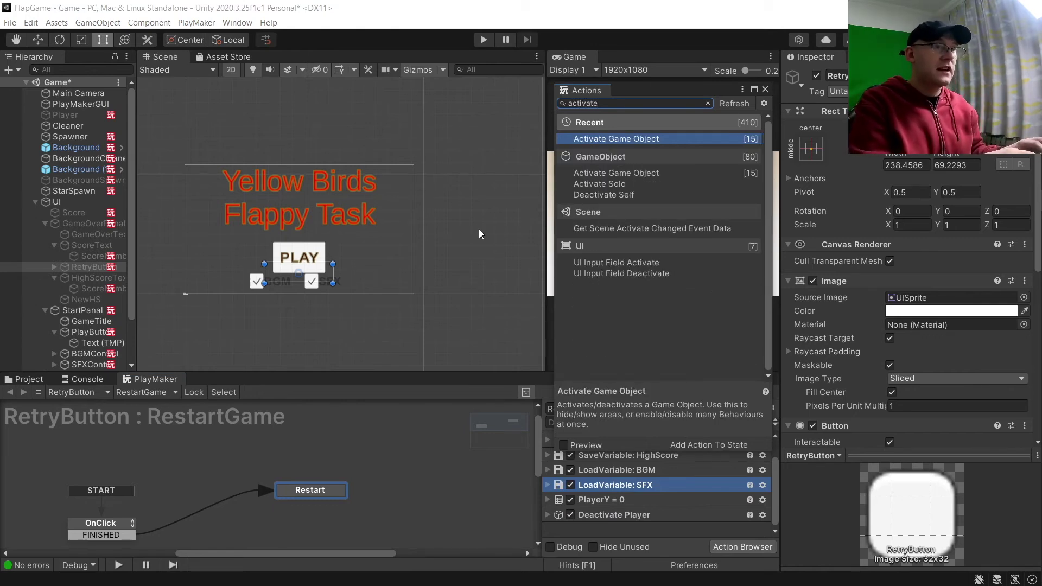
key(Return)
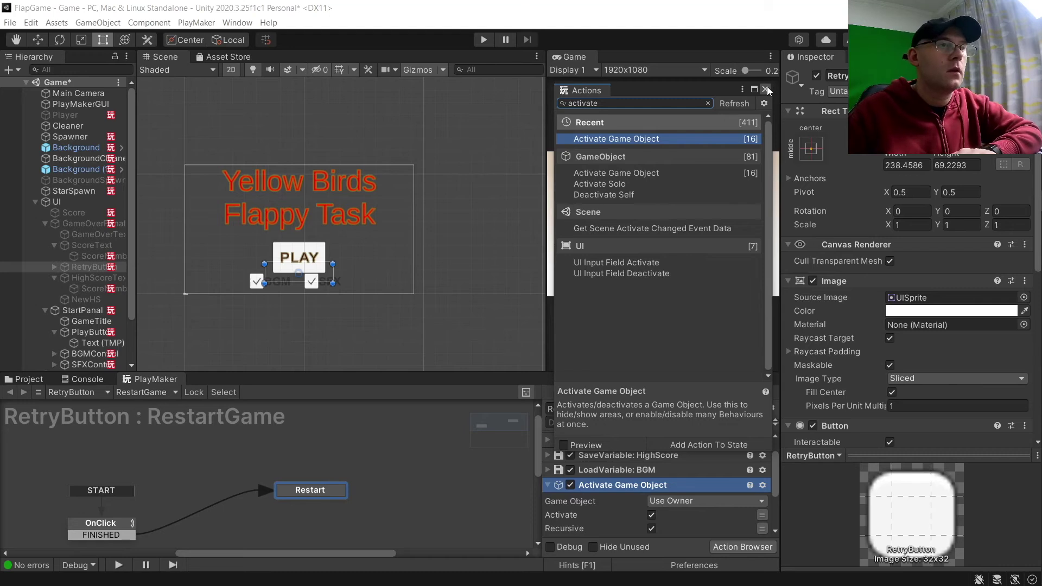
key(Escape)
Step: Set the new Activate Game Object action to specify StartPanal as its game object, and collapse it
click(671, 502)
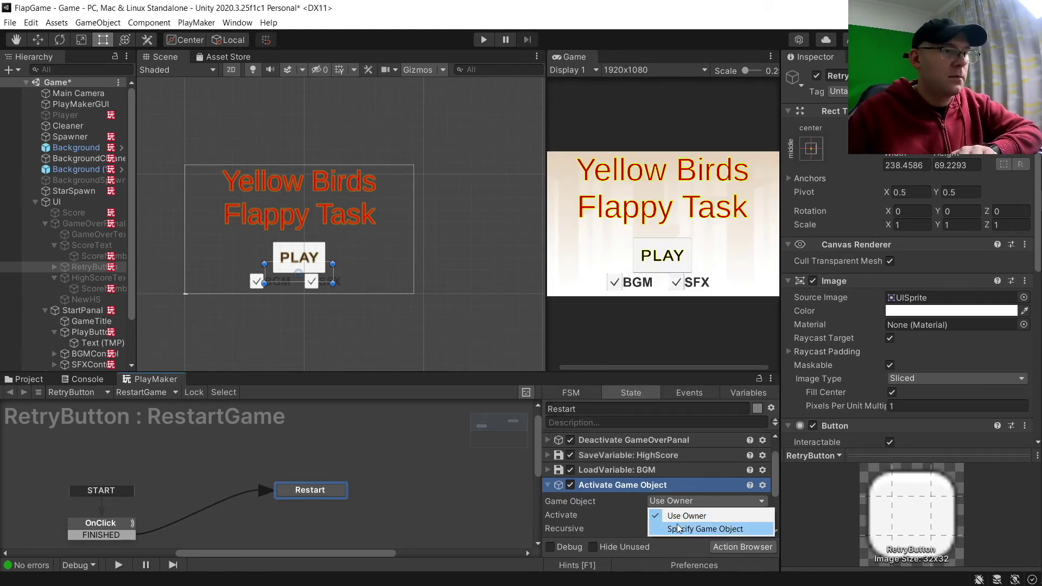
click(678, 530)
drag(41, 227, 678, 518)
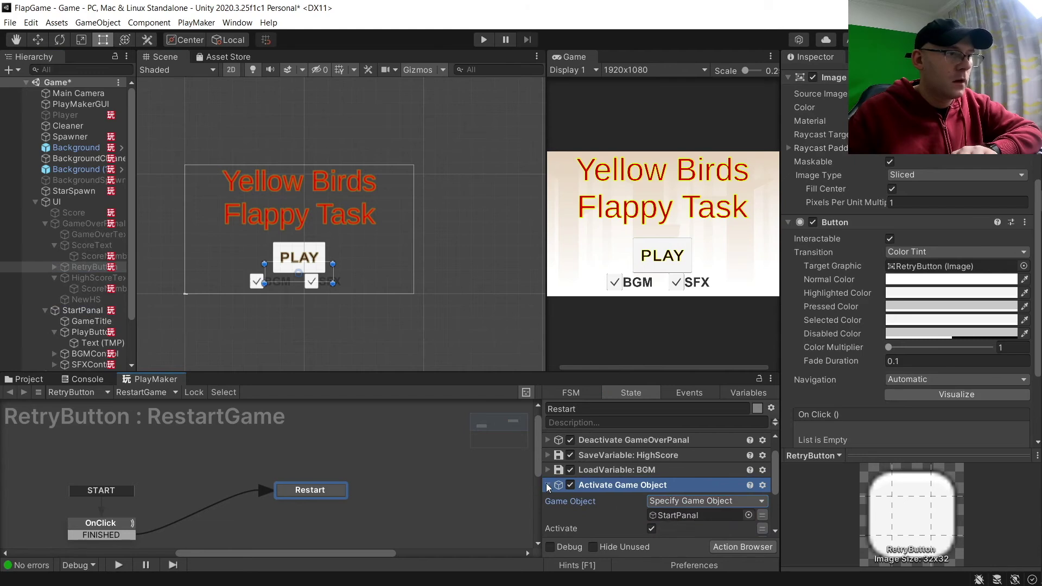
click(548, 486)
Step: Review the actions in RetryButton's Restart state and in PlayButton's StartGame state
scroll(603, 483, up, 2)
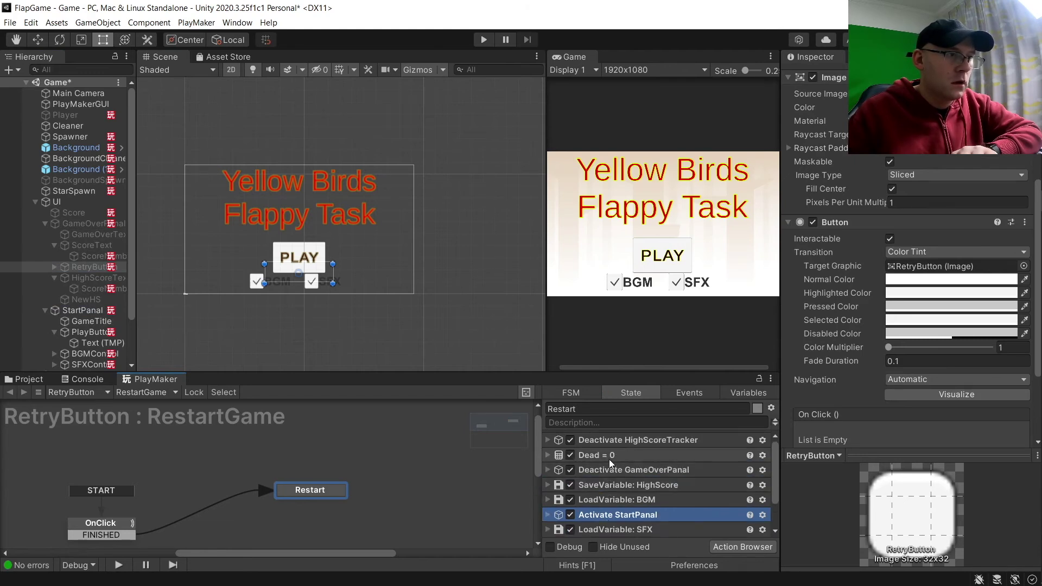
scroll(617, 462, down, 3)
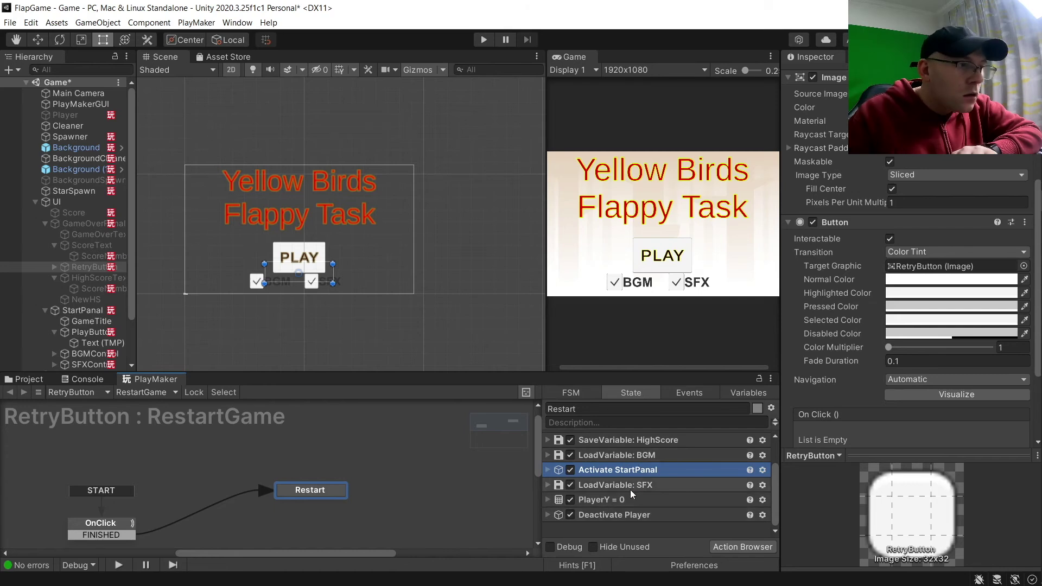
scroll(630, 491, up, 3)
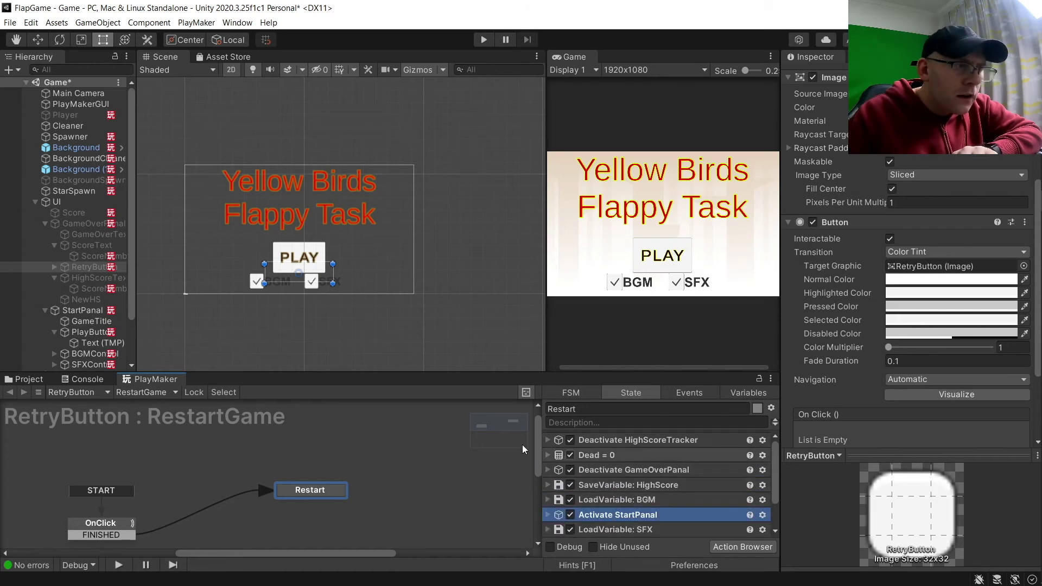
click(298, 256)
click(242, 509)
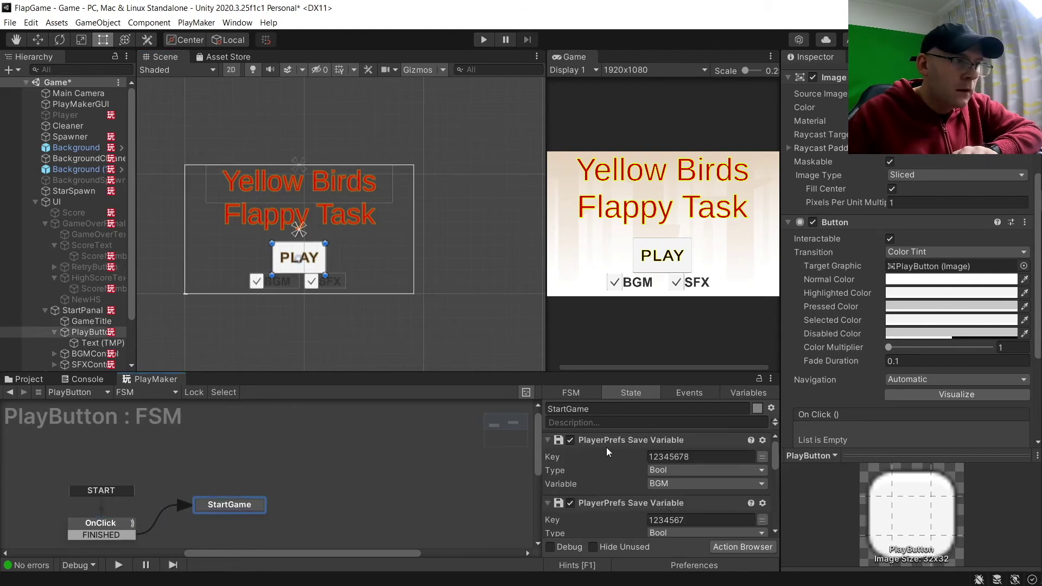
scroll(630, 468, down, 1)
scroll(627, 472, down, 5)
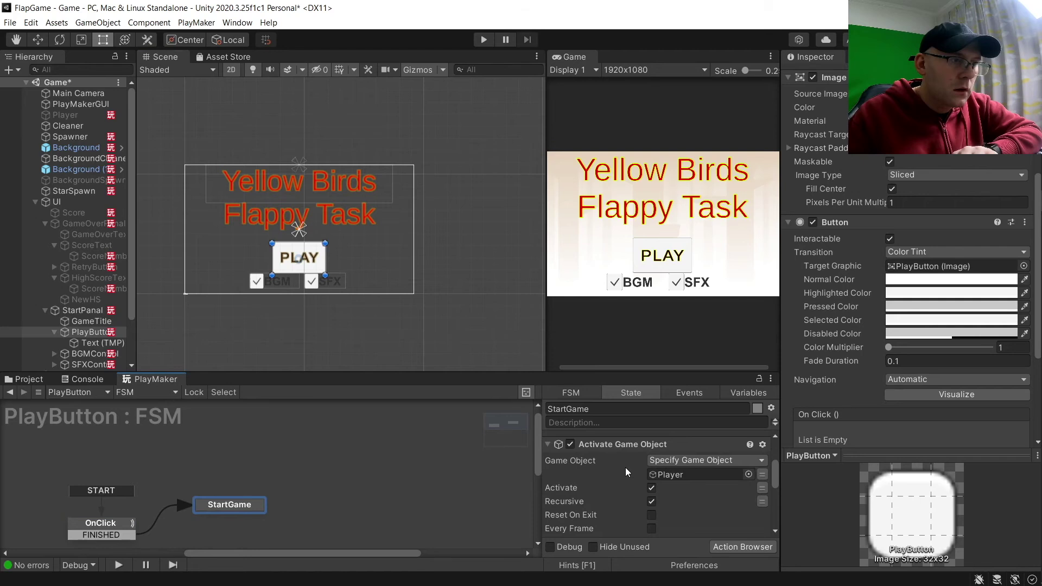
scroll(626, 473, up, 1)
scroll(621, 481, down, 1)
Step: Play-test the game through a game over and a retry back to the start panel, and stop the test
click(483, 40)
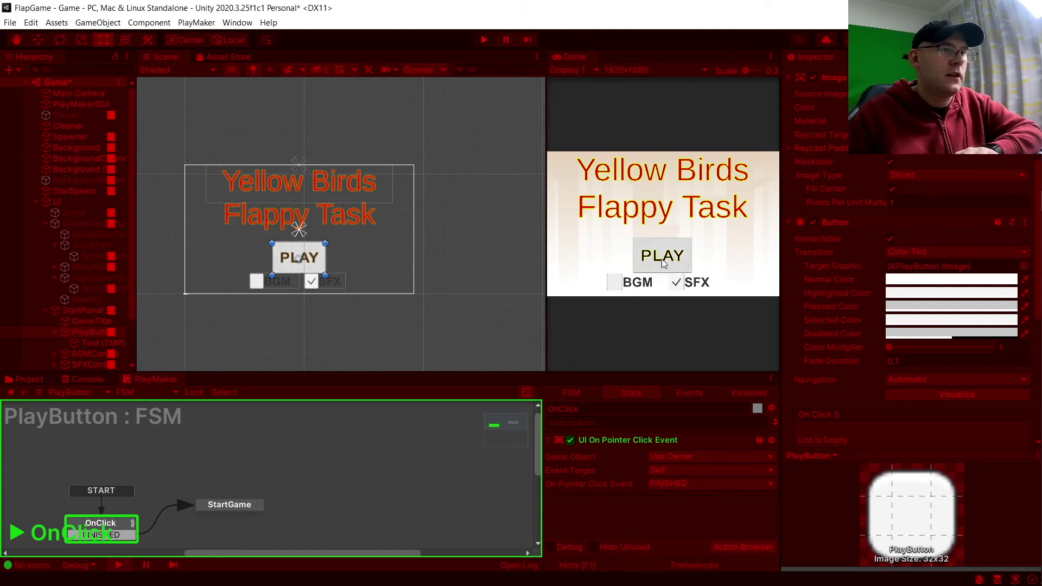
click(663, 256)
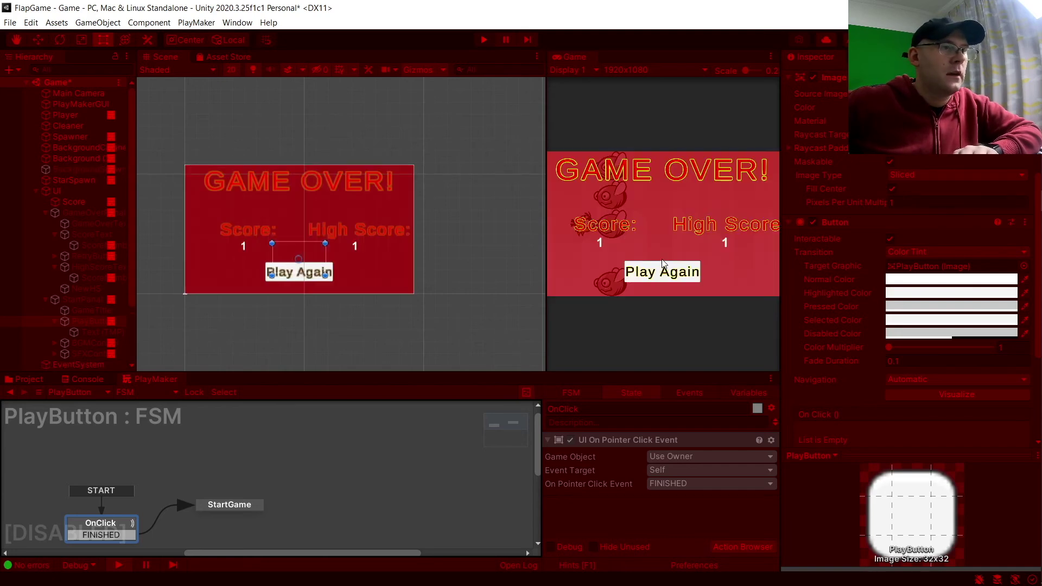
click(645, 271)
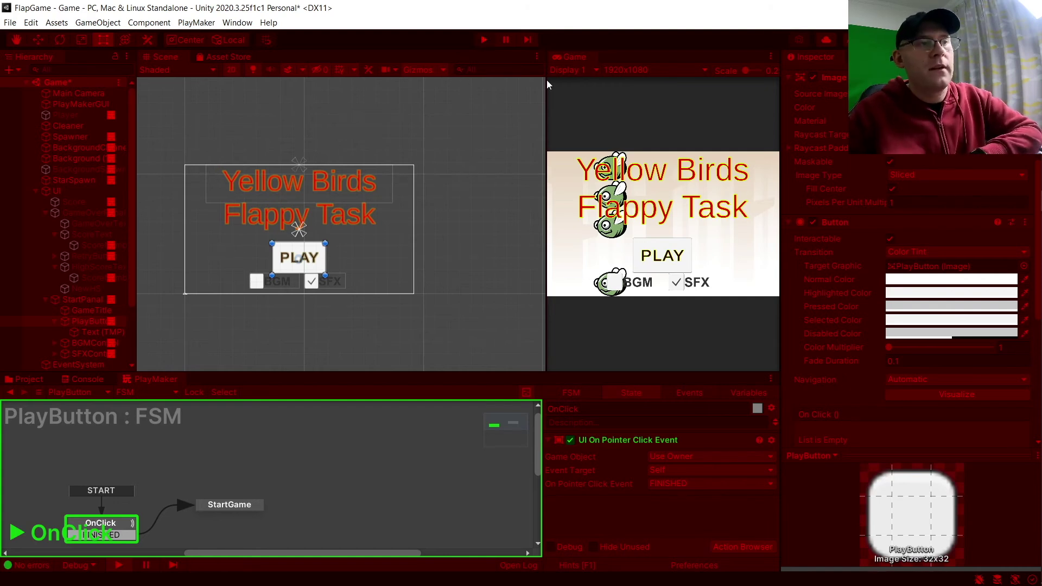
click(483, 40)
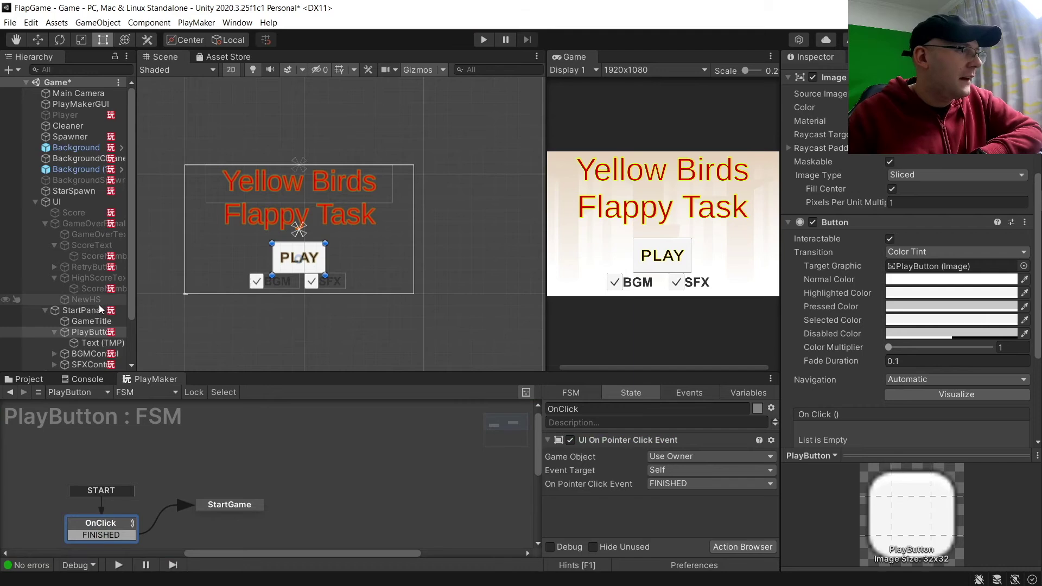
Step: Set StartPanal's source image to the layer-1 sprite and raise its color alpha to about 201
click(94, 310)
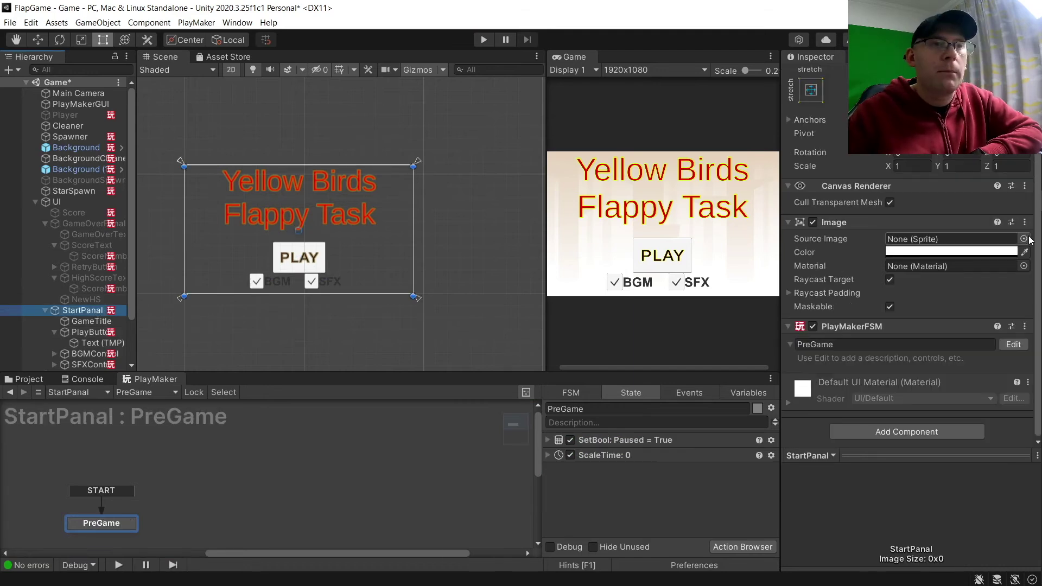
click(1024, 239)
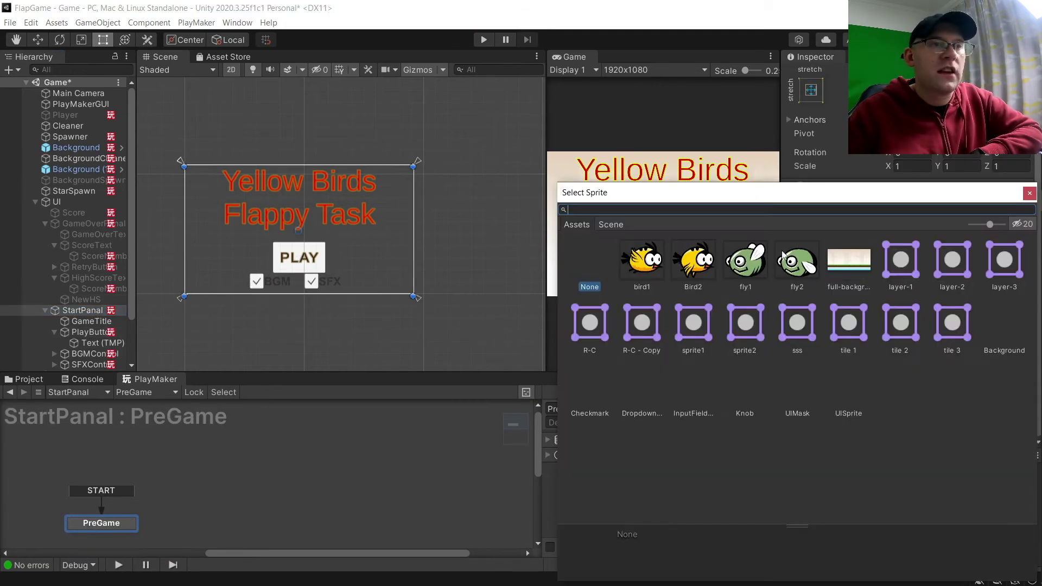
double_click(916, 268)
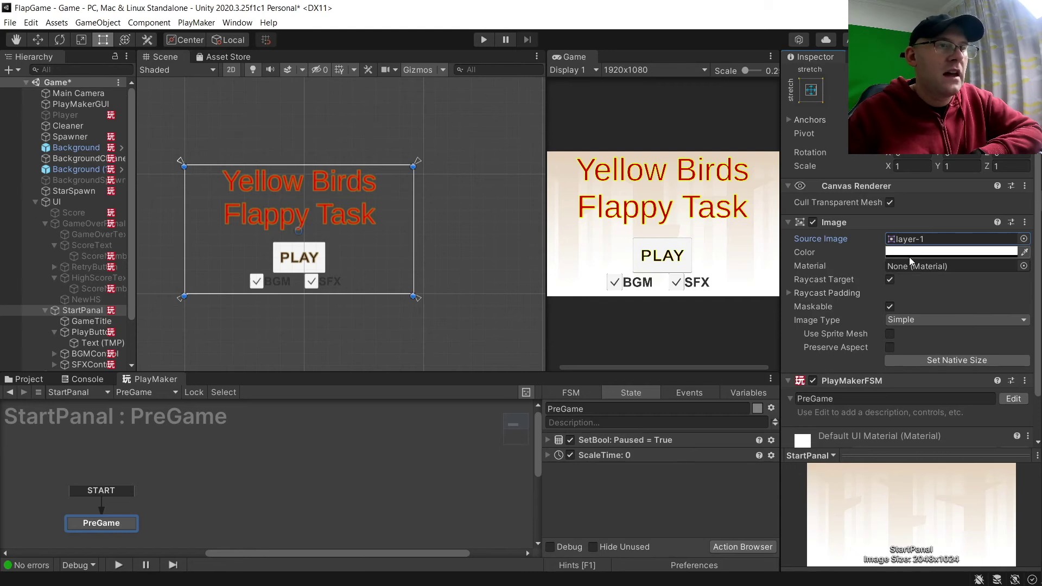
click(916, 252)
drag(904, 514, 975, 512)
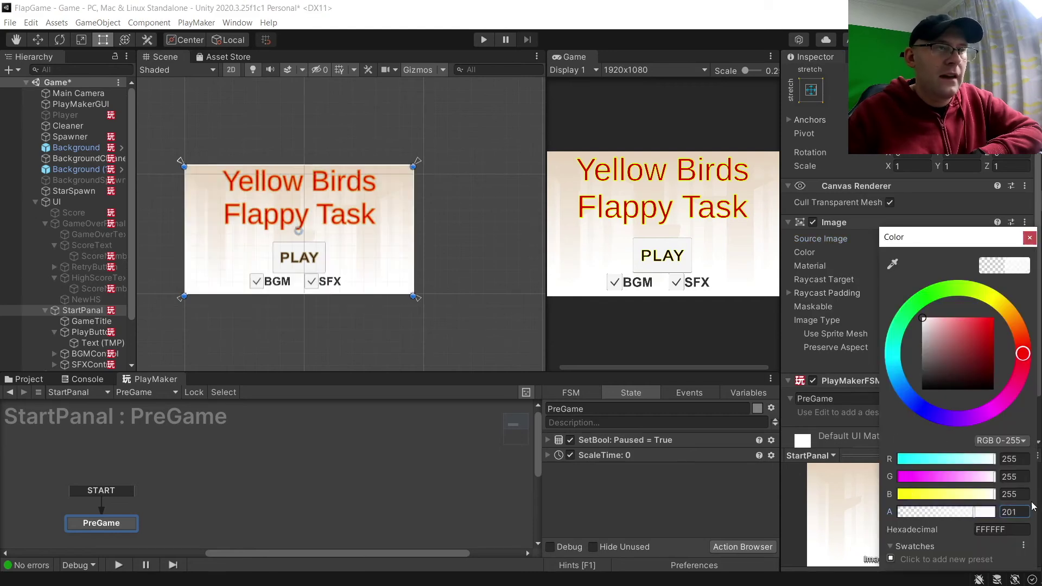
click(1030, 237)
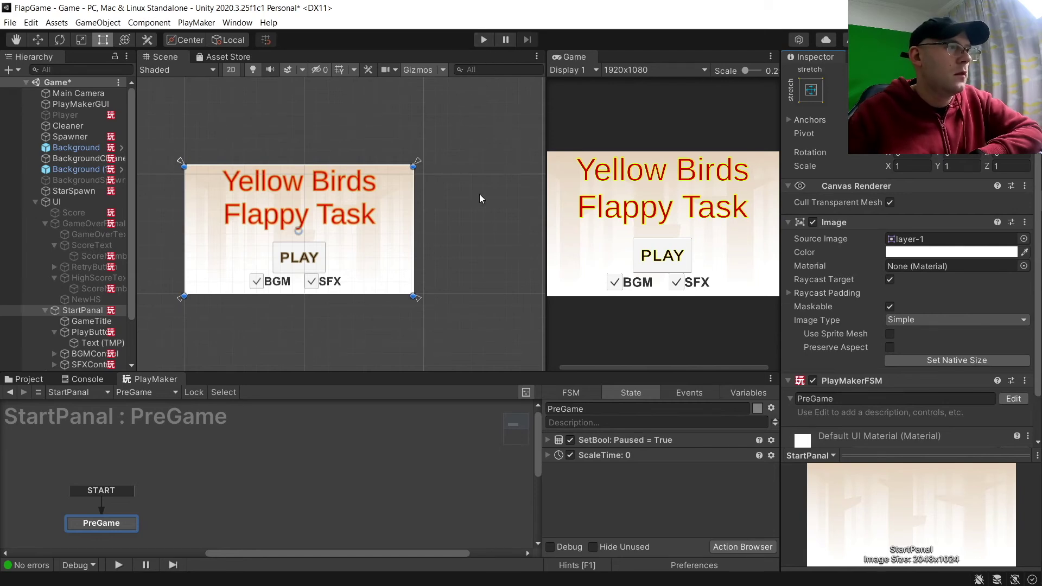
Step: Duplicate the Cleaner object and rename the copy MassCleaner
scroll(34, 353, down, 3)
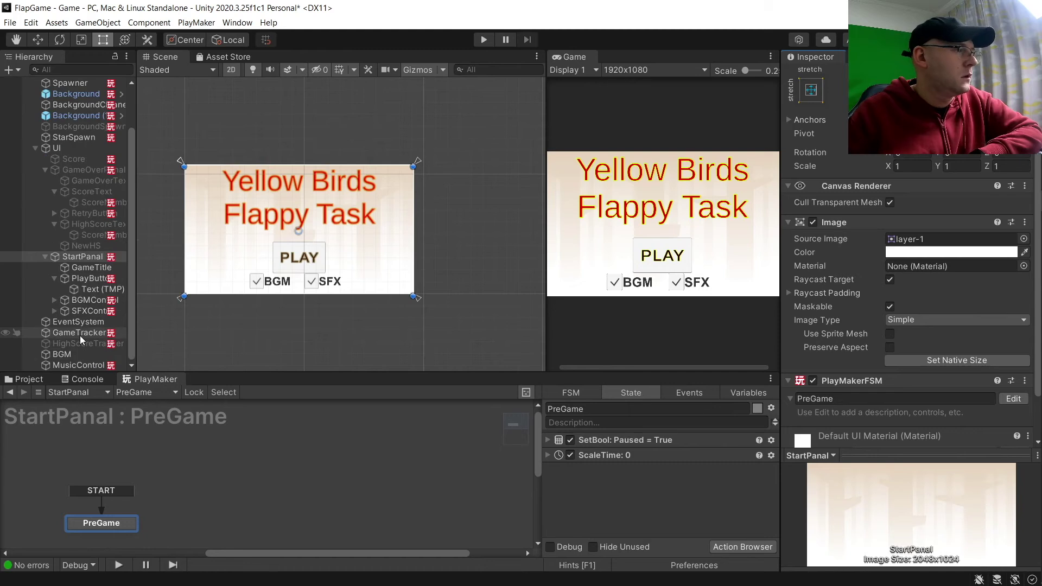
click(44, 258)
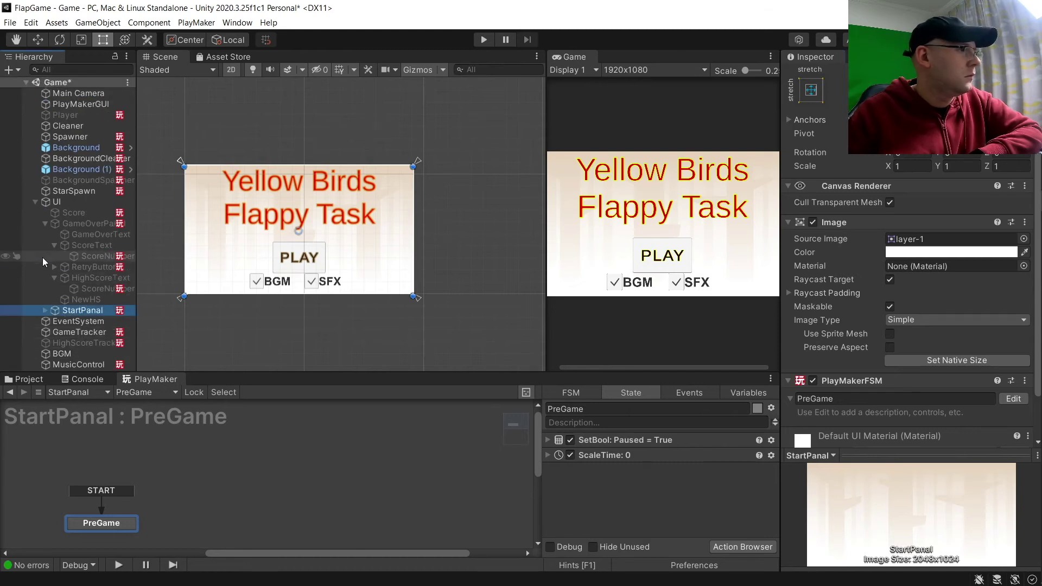
click(44, 310)
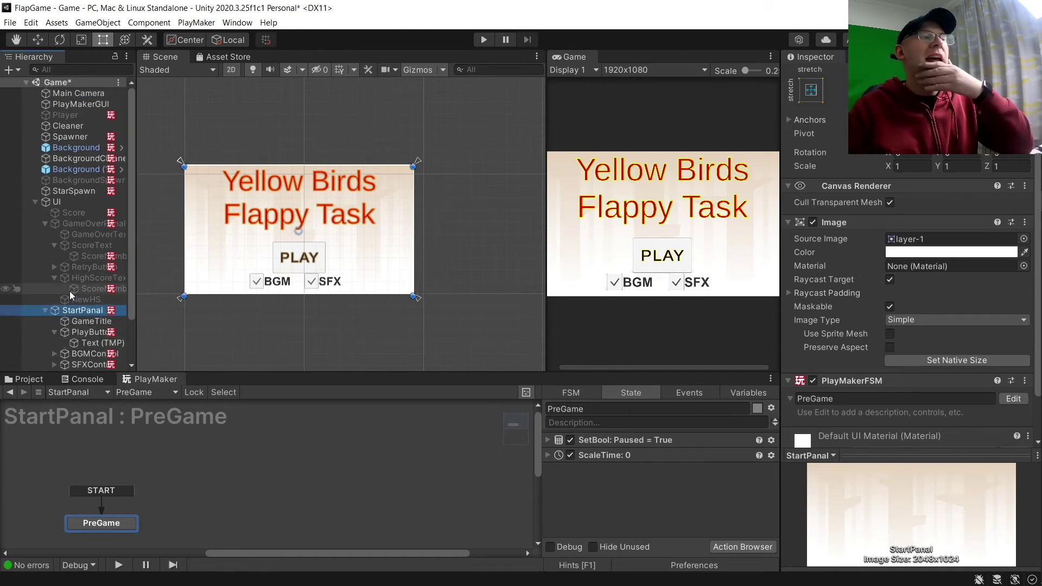
click(36, 202)
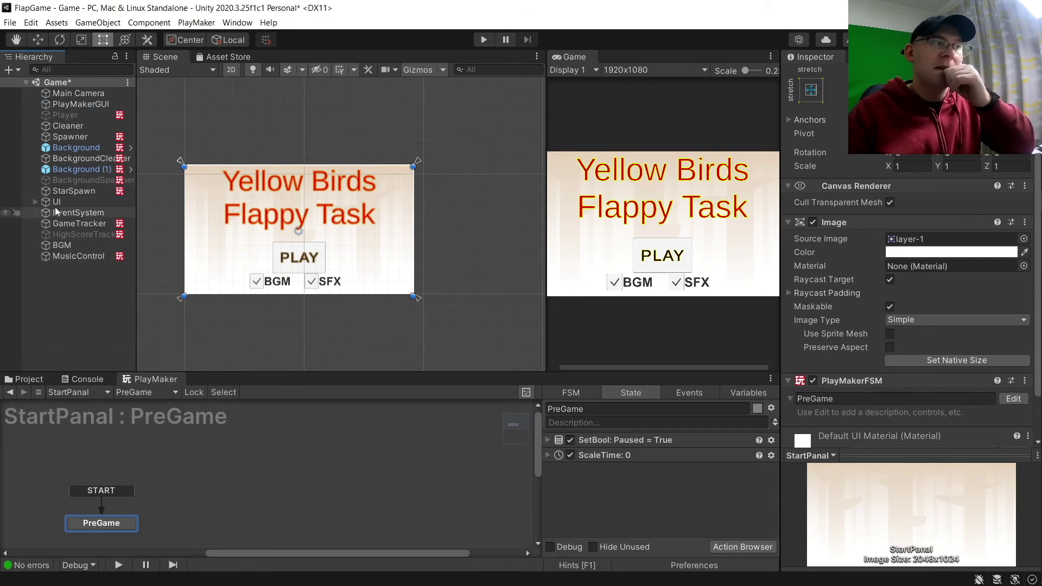
click(88, 125)
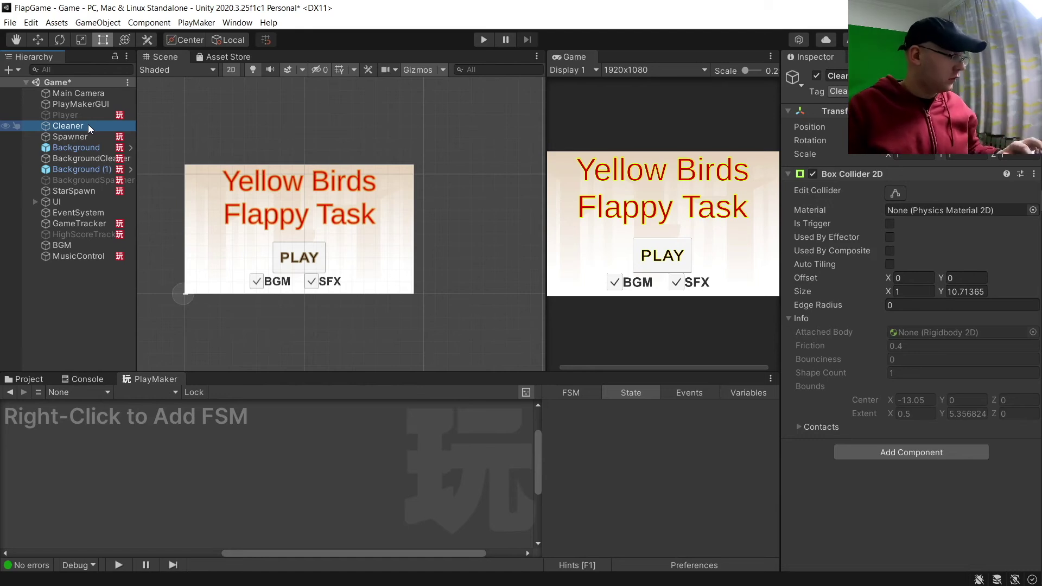
key(ctrl+d)
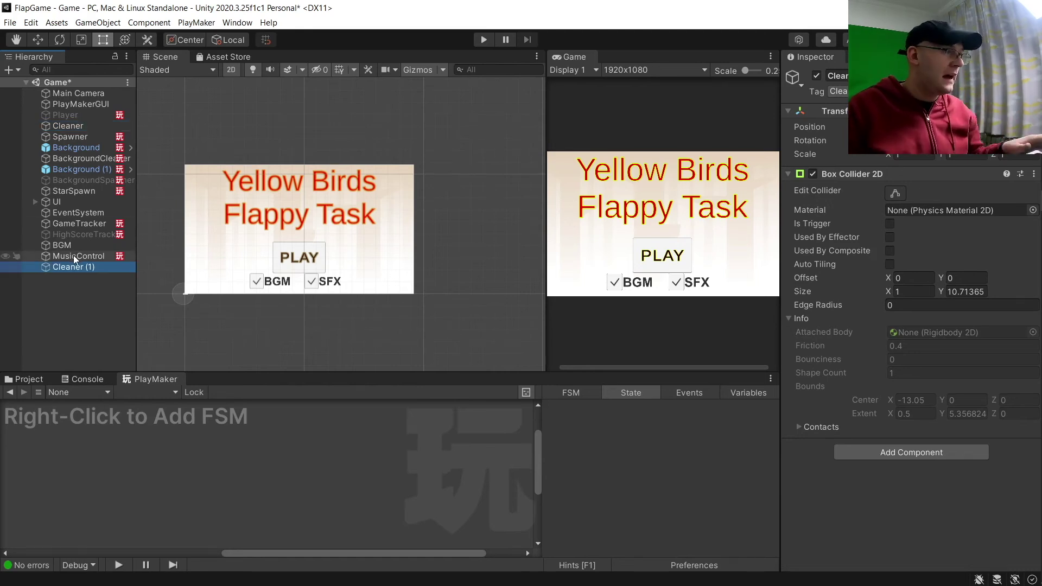
key(F2)
text(MassCleane)
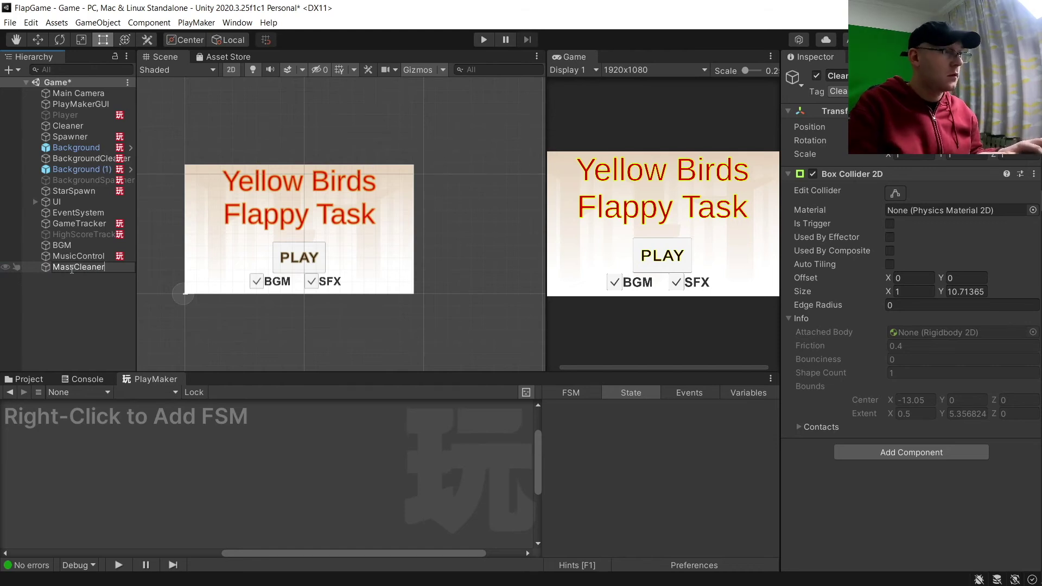
text(r)
key(Return)
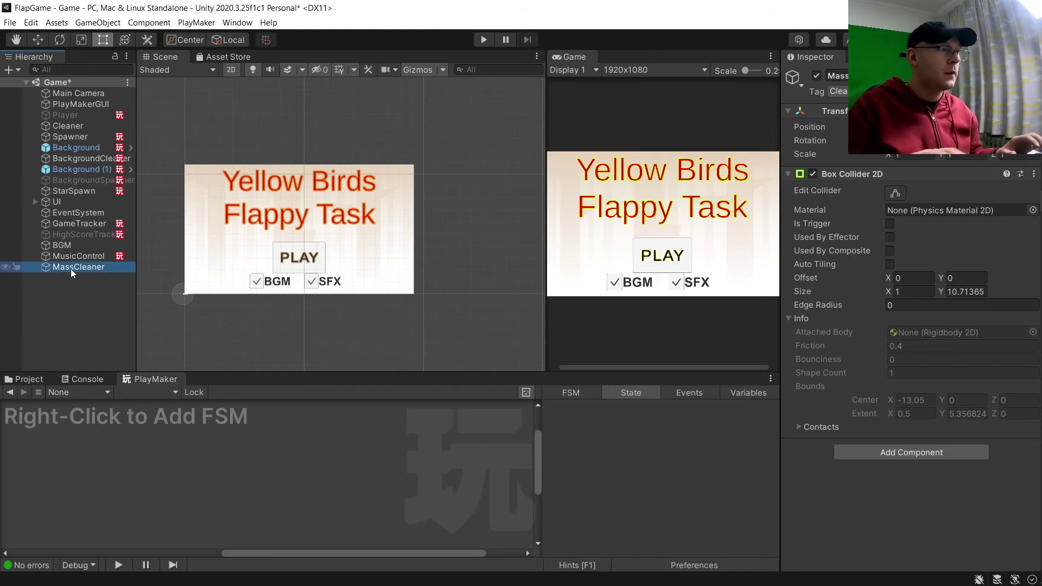
Step: Deactivate the UI object and stretch MassCleaner's box collider across the background and past the spawner, about 31.6 units wide
click(74, 204)
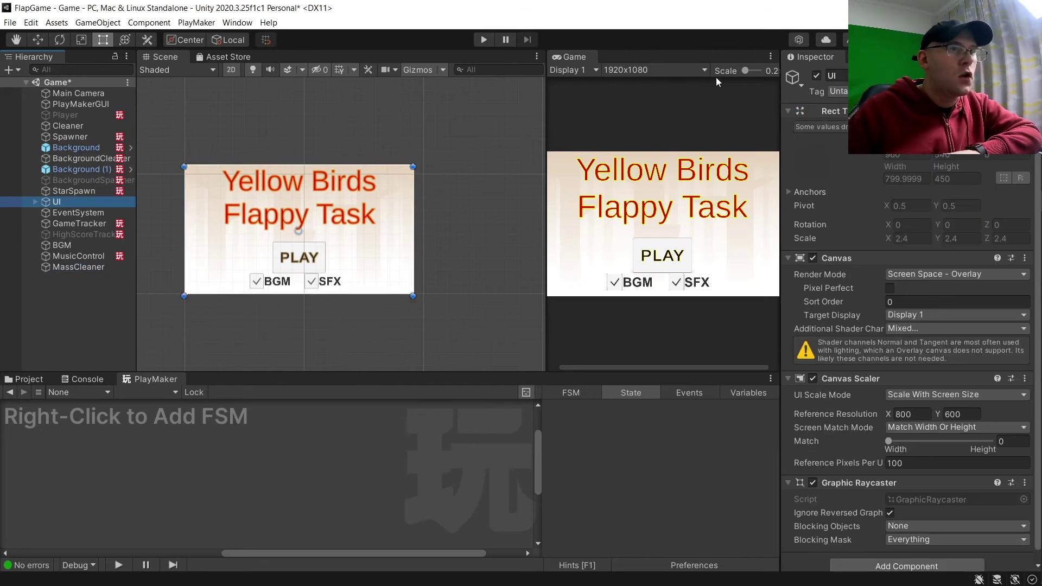
click(817, 76)
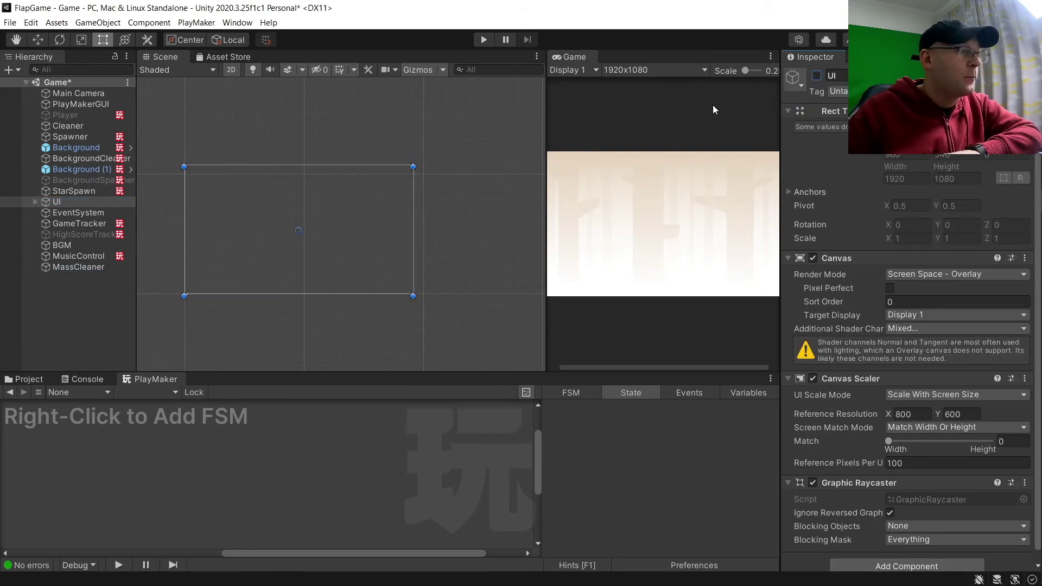
click(92, 269)
double_click(71, 268)
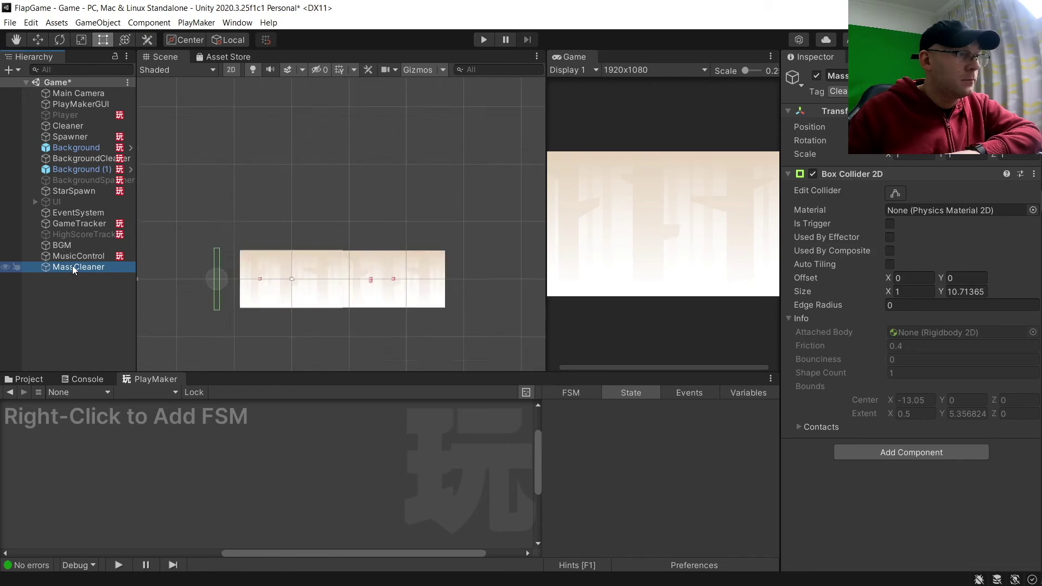
click(895, 193)
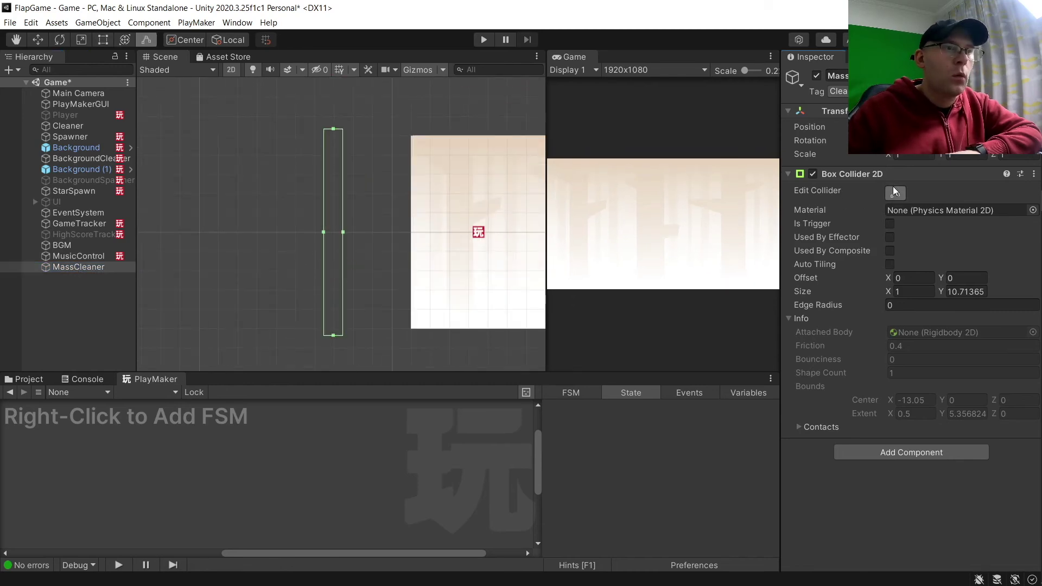
drag(345, 231, 720, 241)
scroll(483, 239, down, 1)
middle_drag(483, 239, 220, 264)
scroll(330, 269, down, 2)
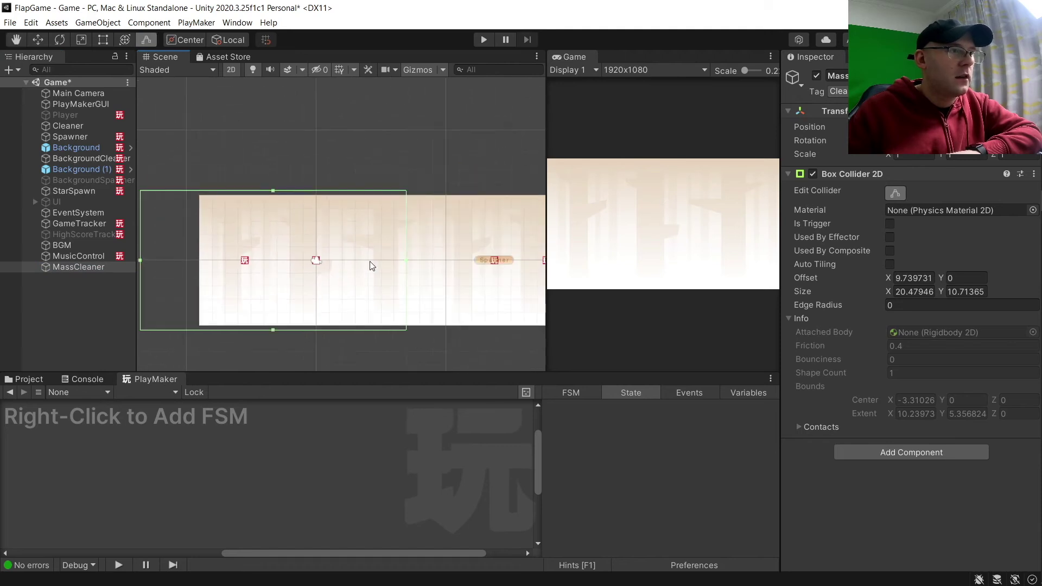
drag(407, 265, 553, 265)
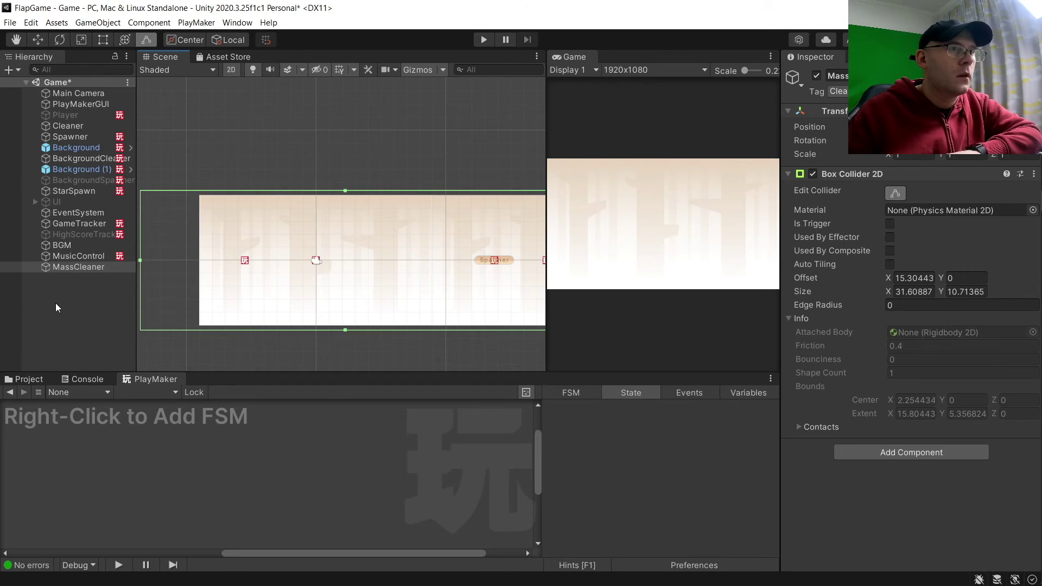
Step: Deactivate the MassCleaner object and reactivate the UI object
click(65, 265)
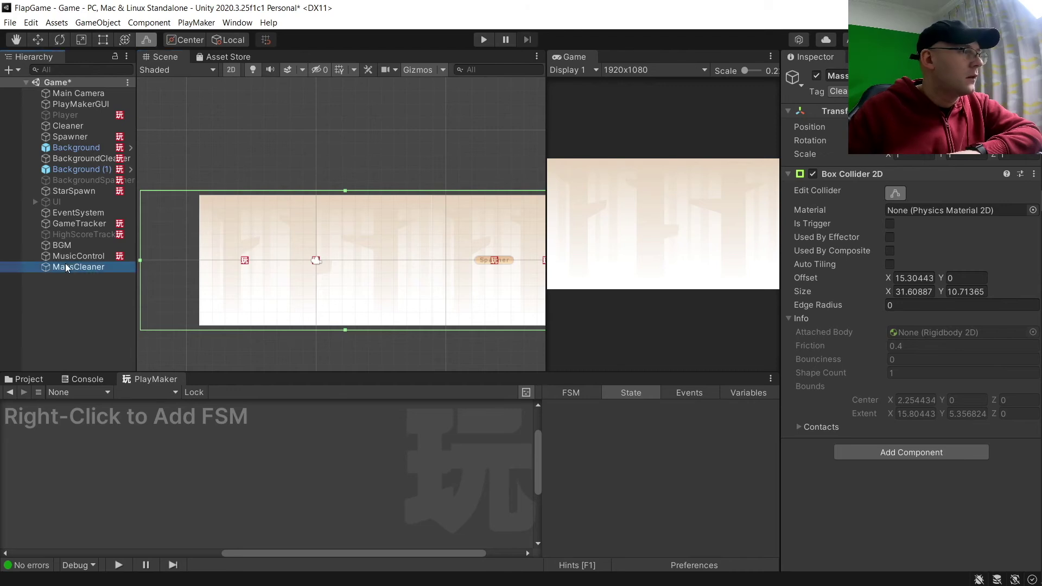
click(818, 76)
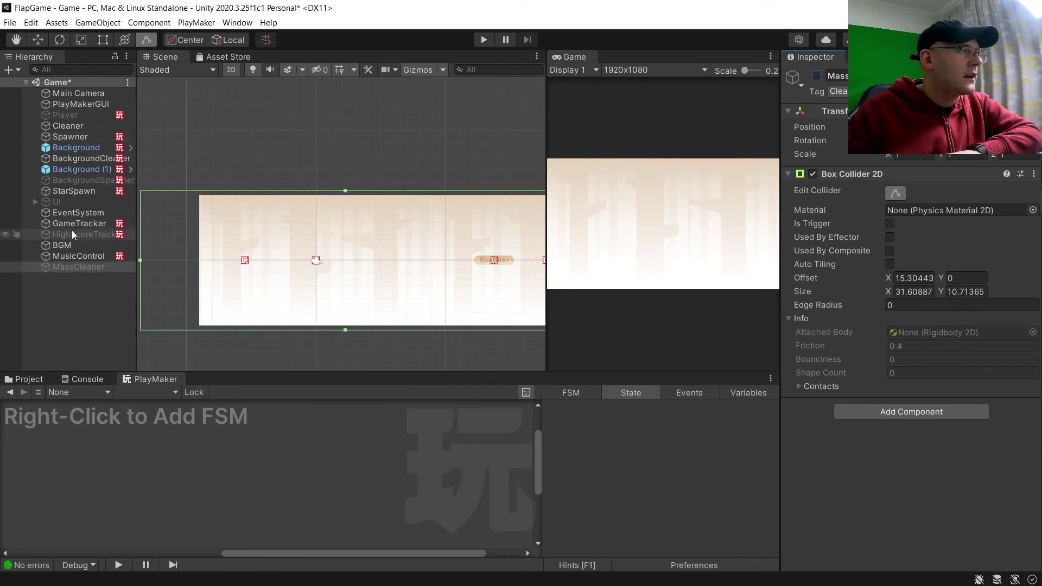
click(57, 201)
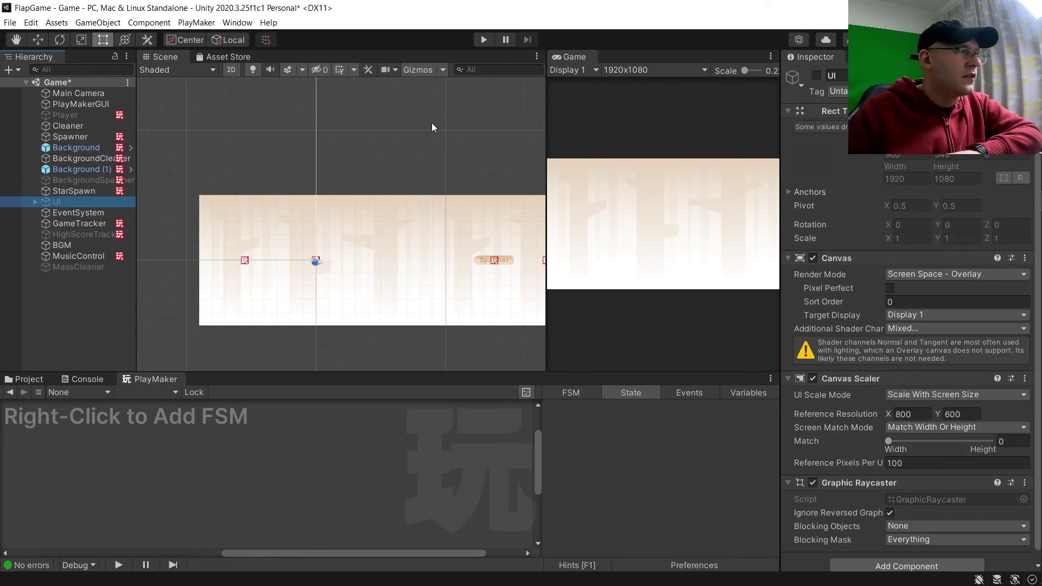
click(817, 75)
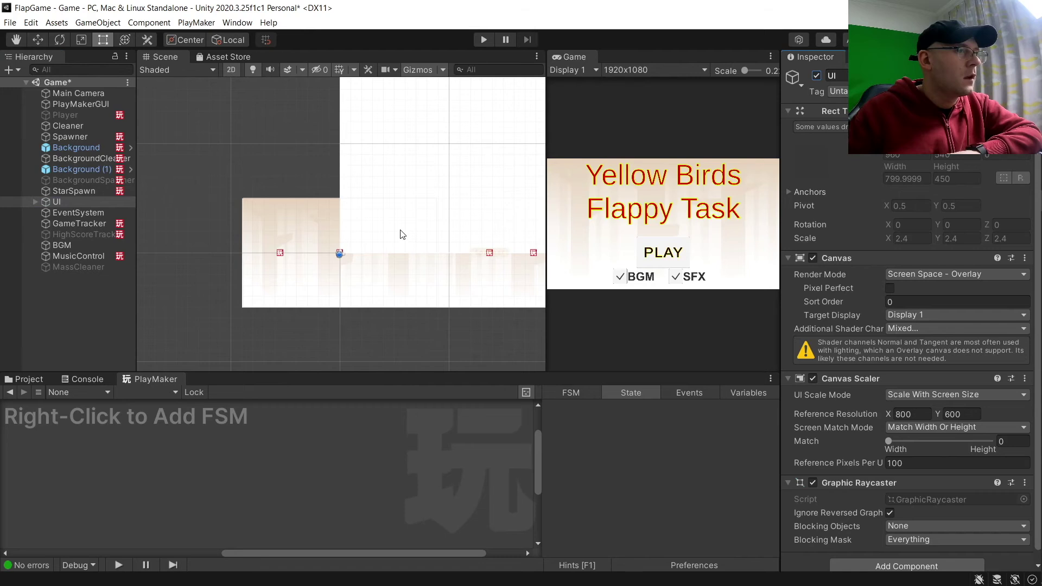
Step: Add an Activate Game Object action at the end of RetryButton's Restart state
click(35, 201)
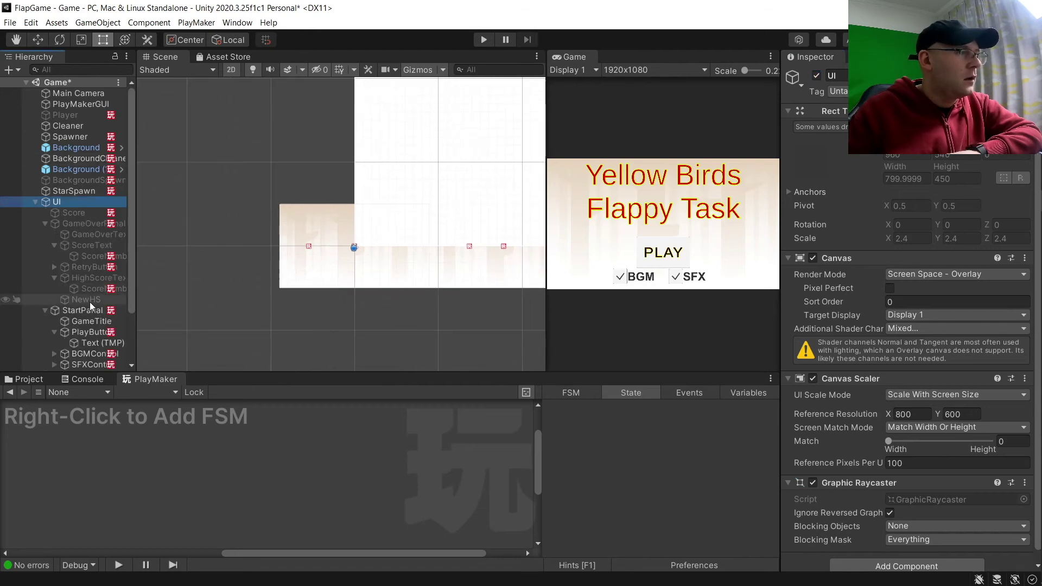
click(89, 268)
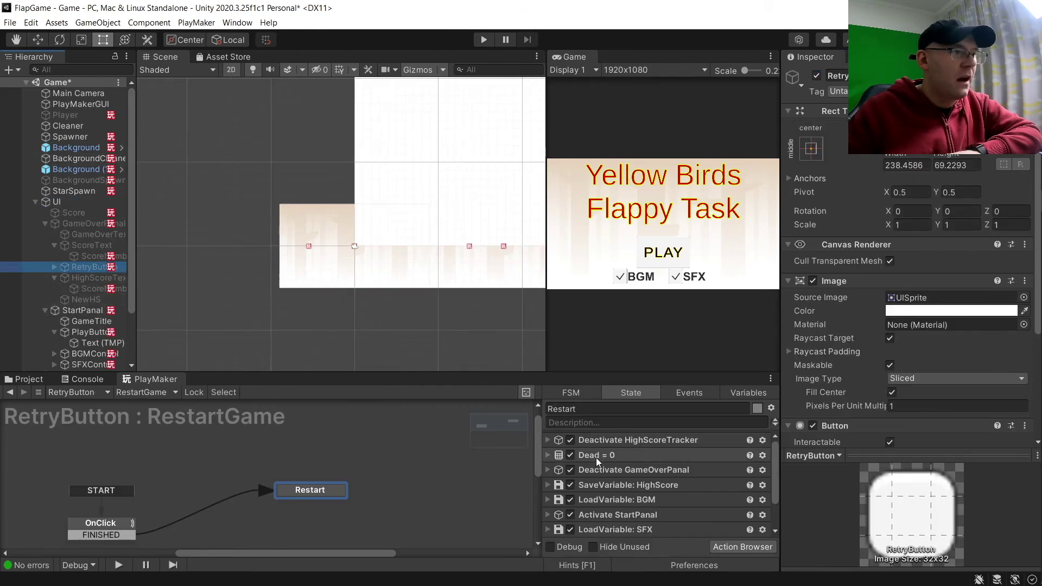
click(741, 547)
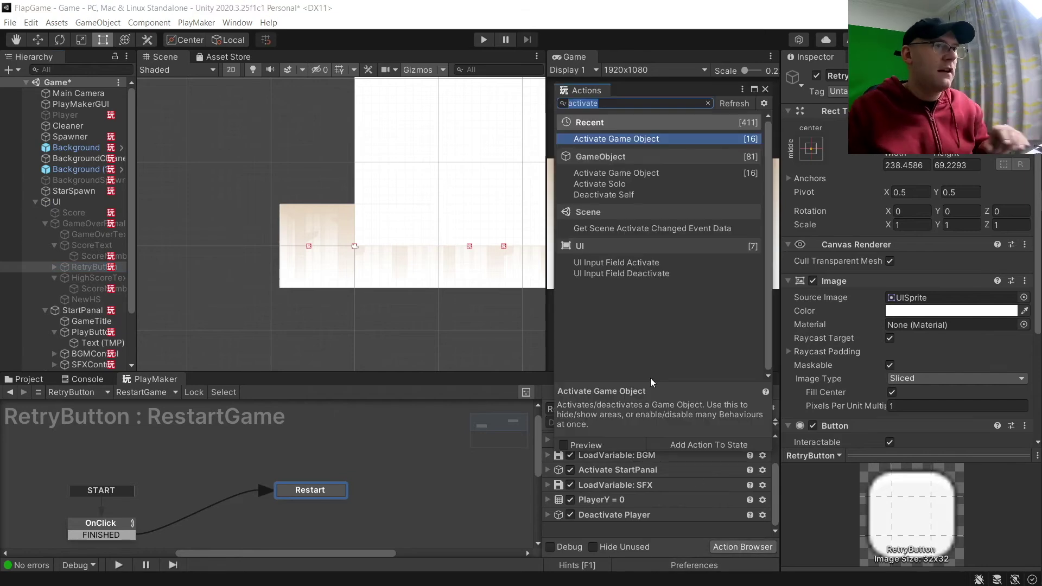
click(709, 445)
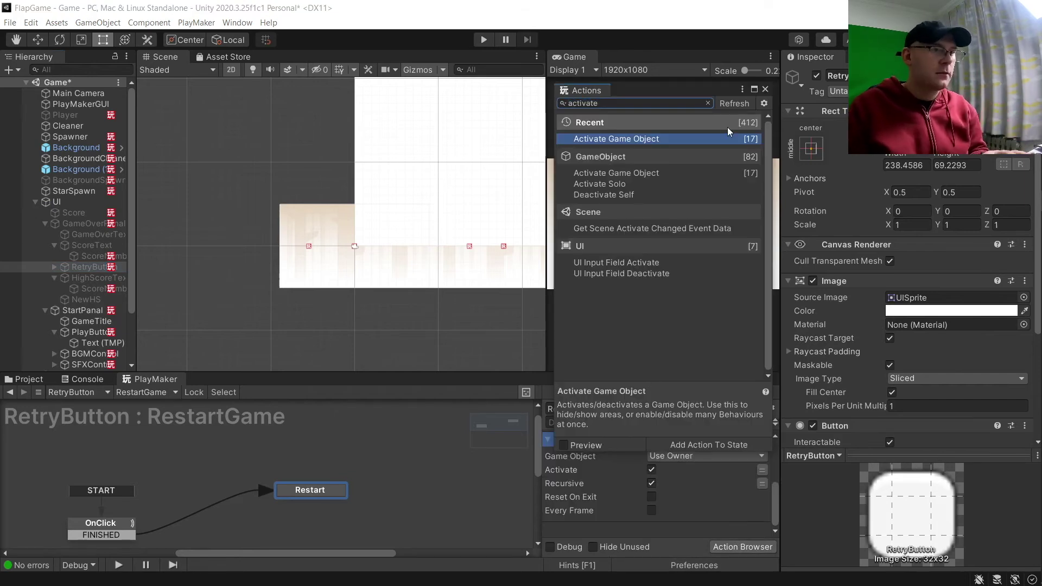
click(765, 89)
Step: Set the new Activate Game Object action to specify MassCleaner as its game object, and collapse it
click(687, 456)
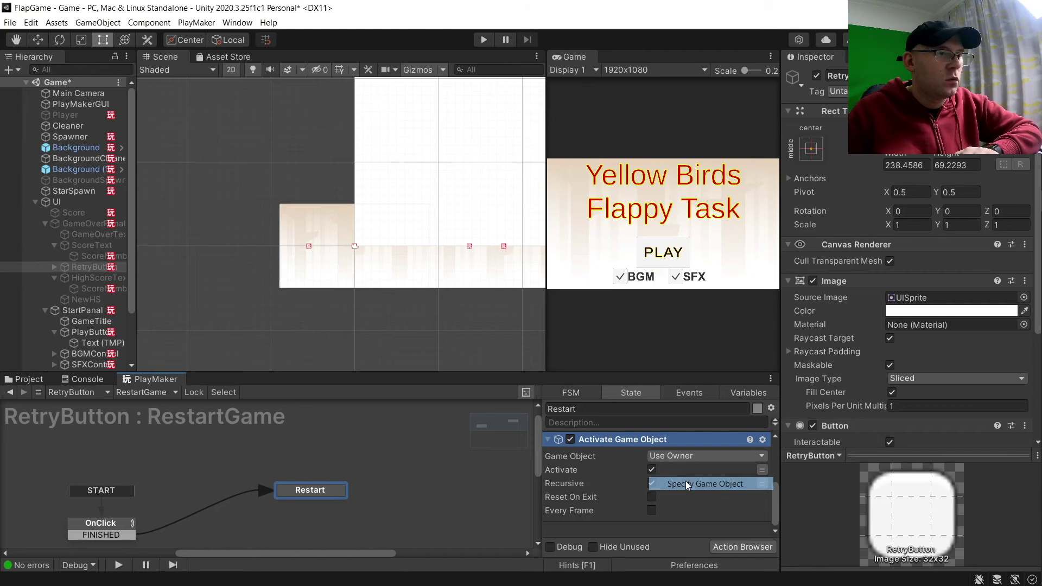
click(689, 482)
scroll(34, 327, down, 3)
drag(65, 367, 660, 464)
click(549, 439)
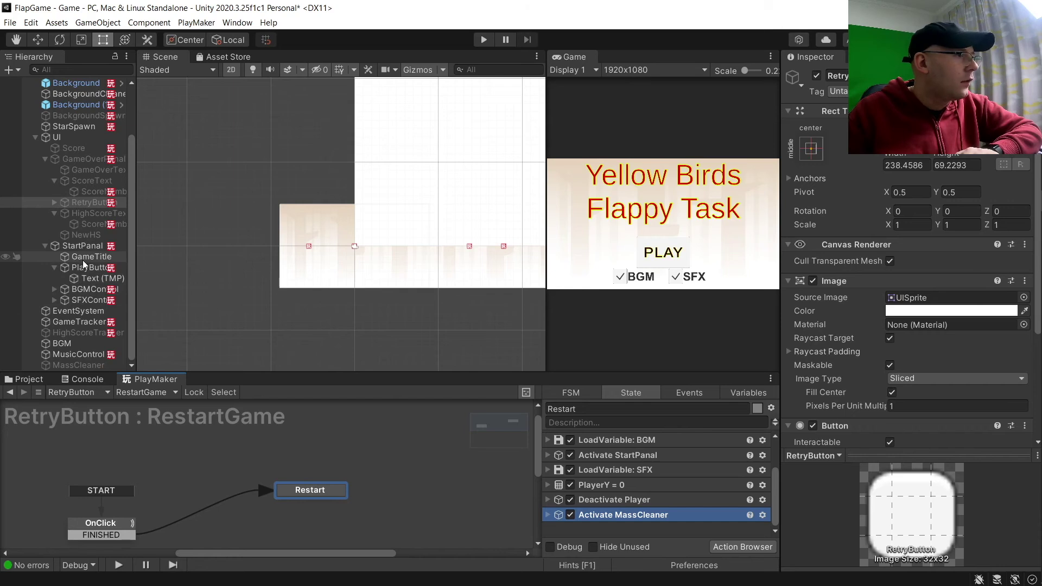
Step: Add an Activate Game Object action at the beginning of PlayButton's StartGame state
double_click(80, 247)
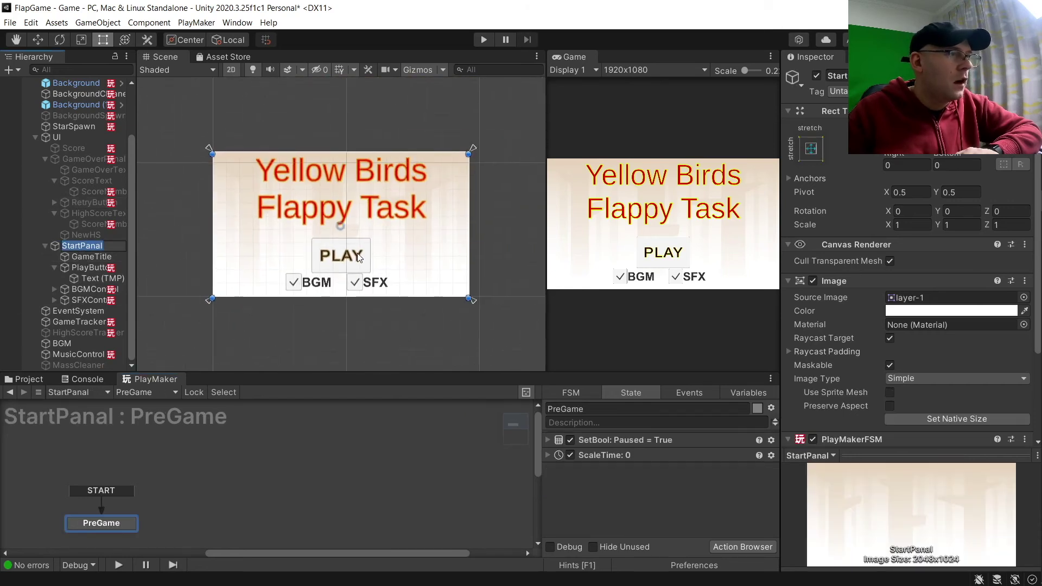
click(358, 257)
click(244, 505)
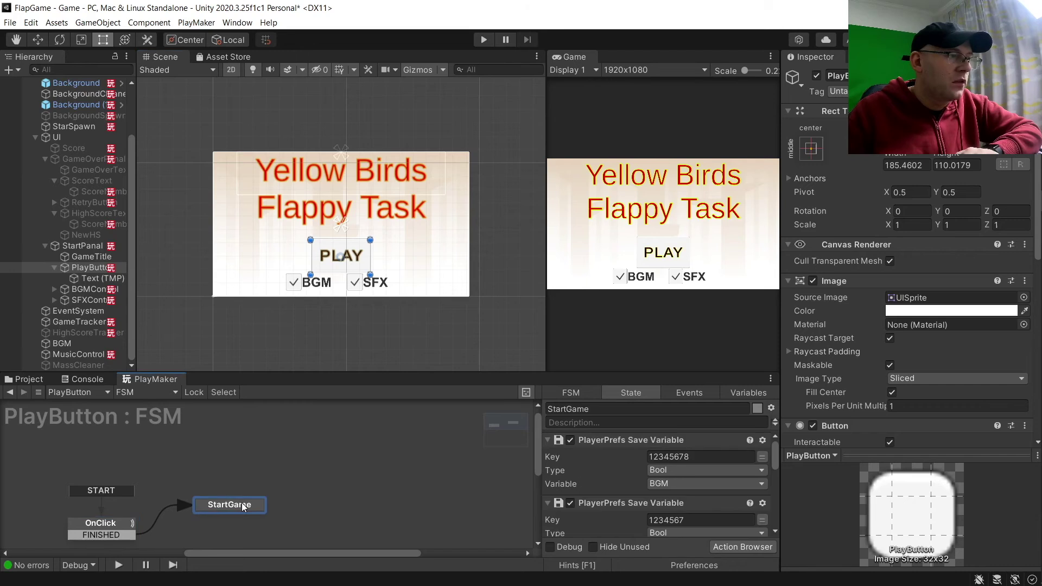
click(718, 549)
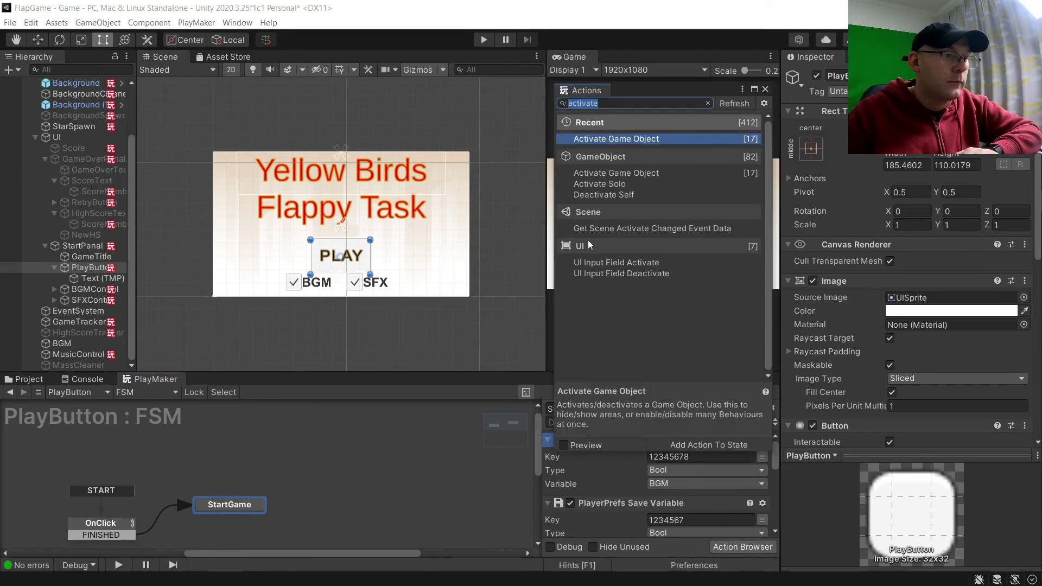
double_click(607, 143)
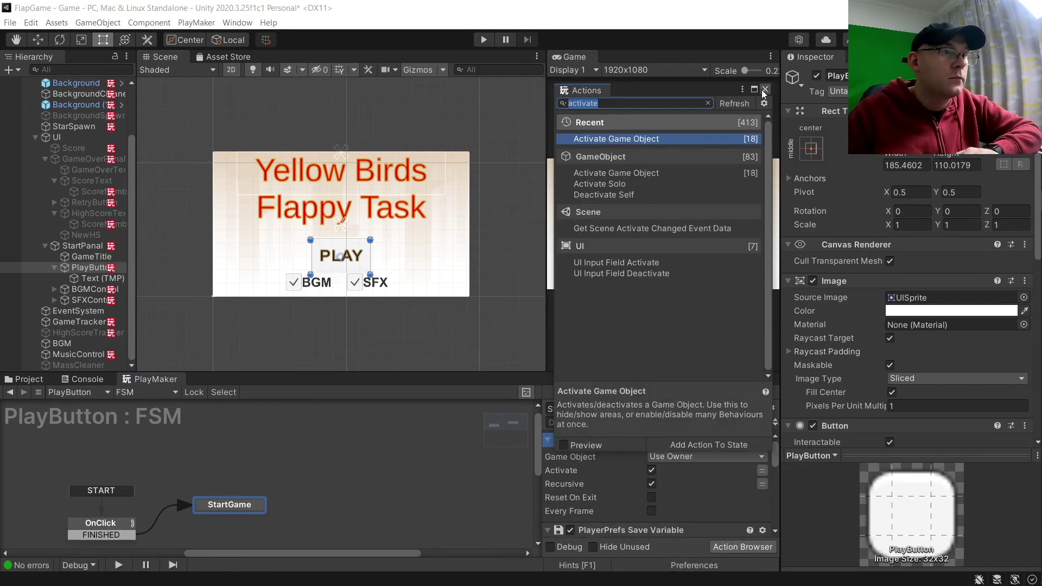
click(765, 89)
Step: Make the new Activate Game Object action target the specified MassCleaner object, with Activate turned off
click(663, 457)
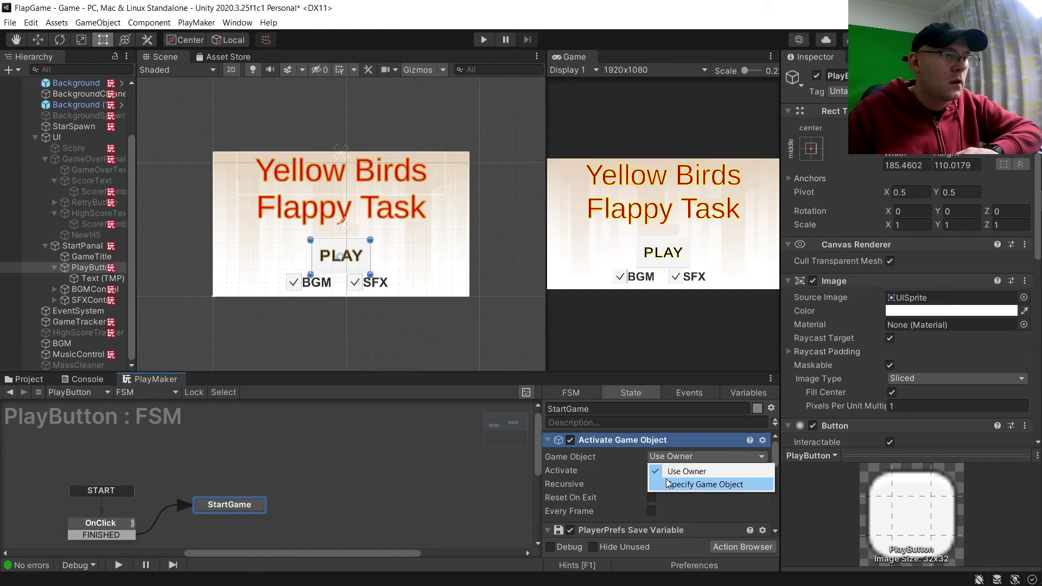
click(685, 477)
click(652, 484)
drag(64, 369, 667, 465)
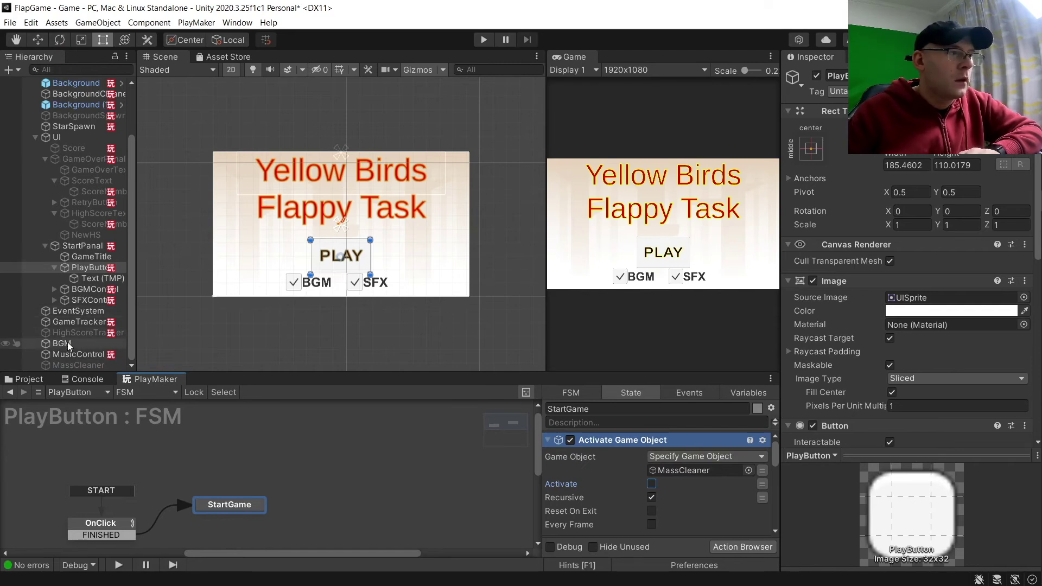
Step: Move the SFX toggle away from BGM to the start panel's lower-right corner
click(379, 281)
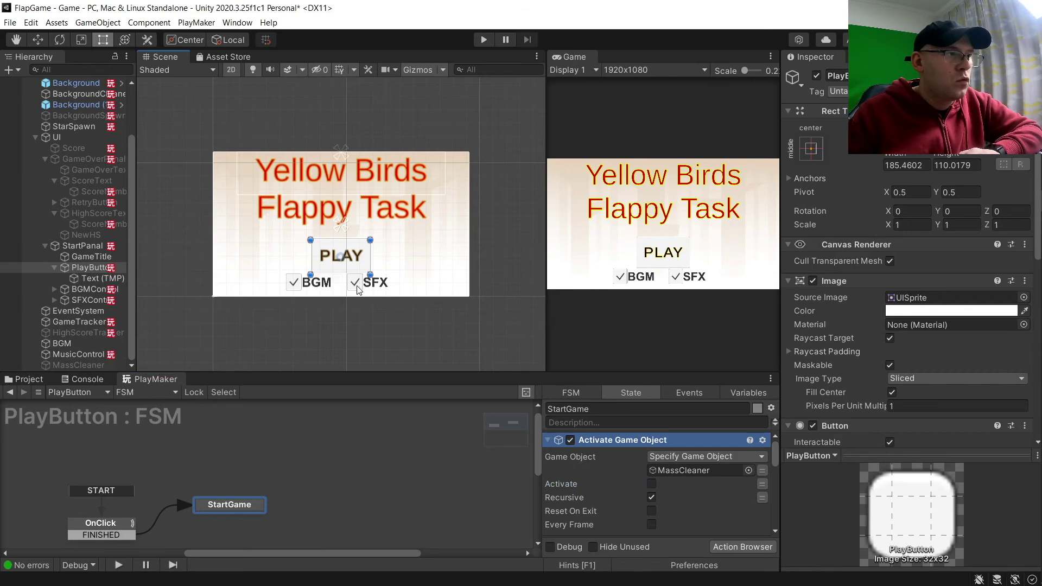
click(358, 290)
drag(384, 288, 397, 287)
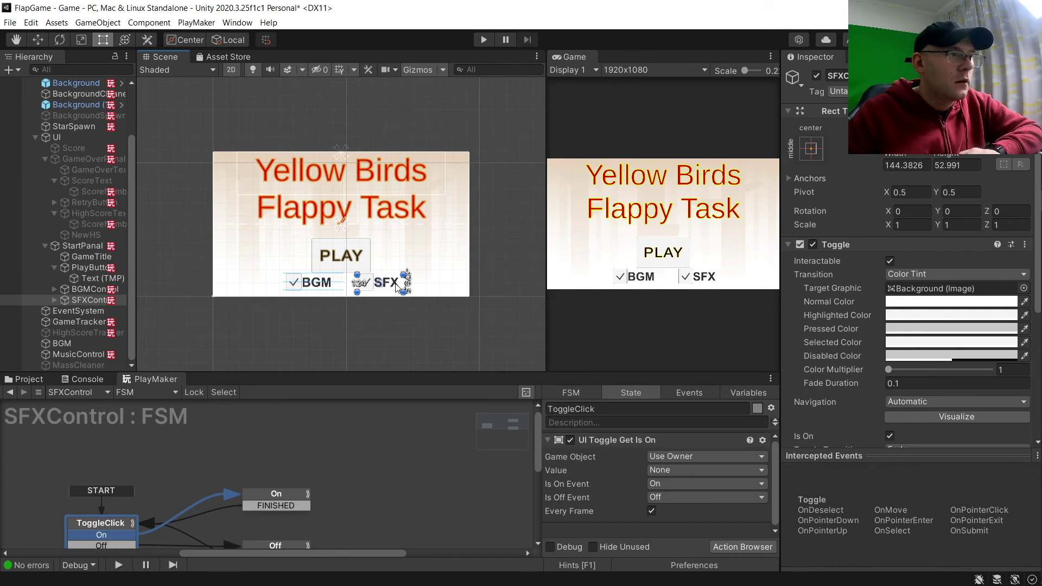
click(402, 324)
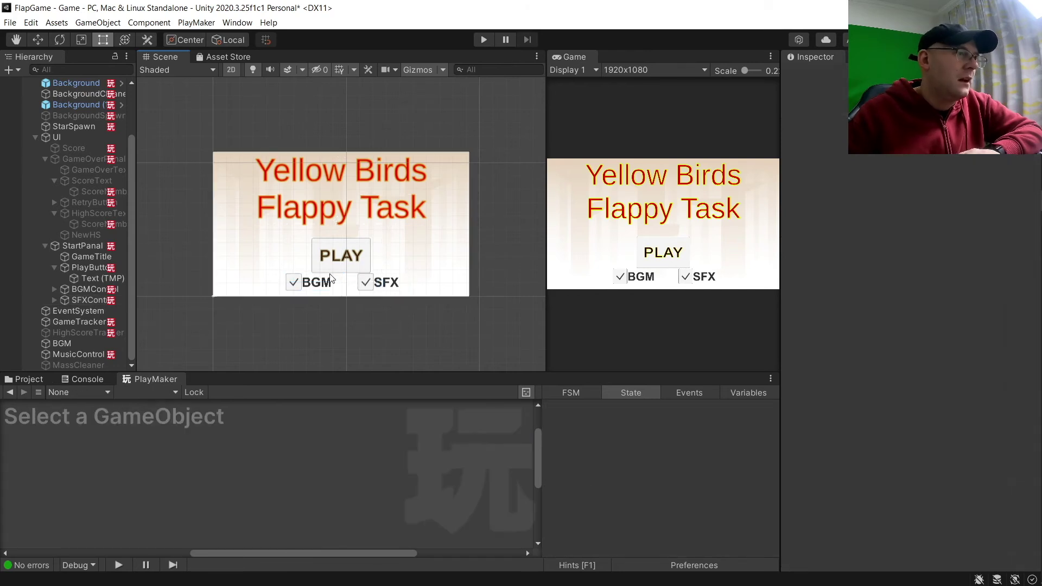
click(392, 288)
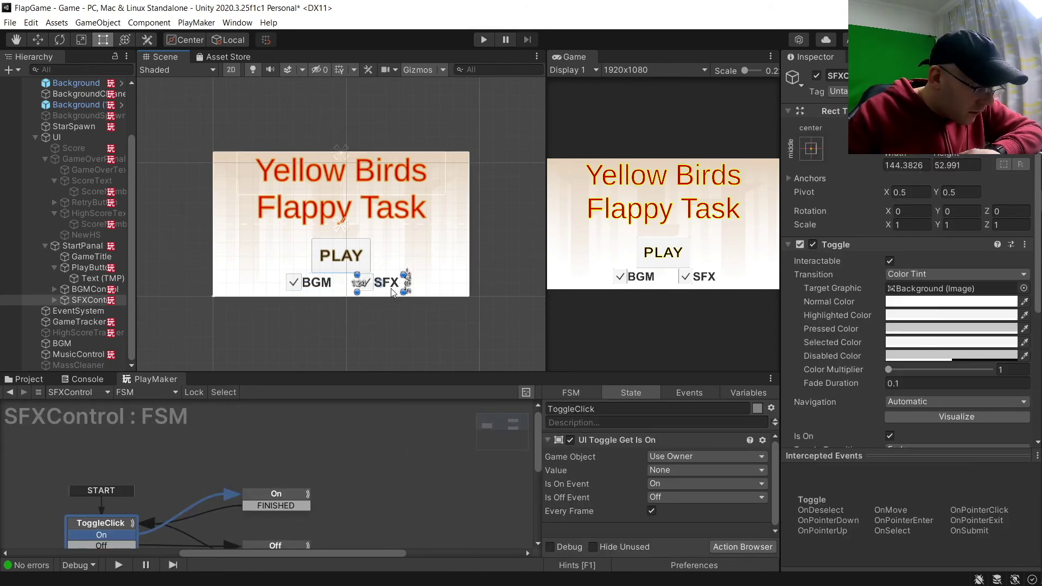
drag(392, 289, 442, 293)
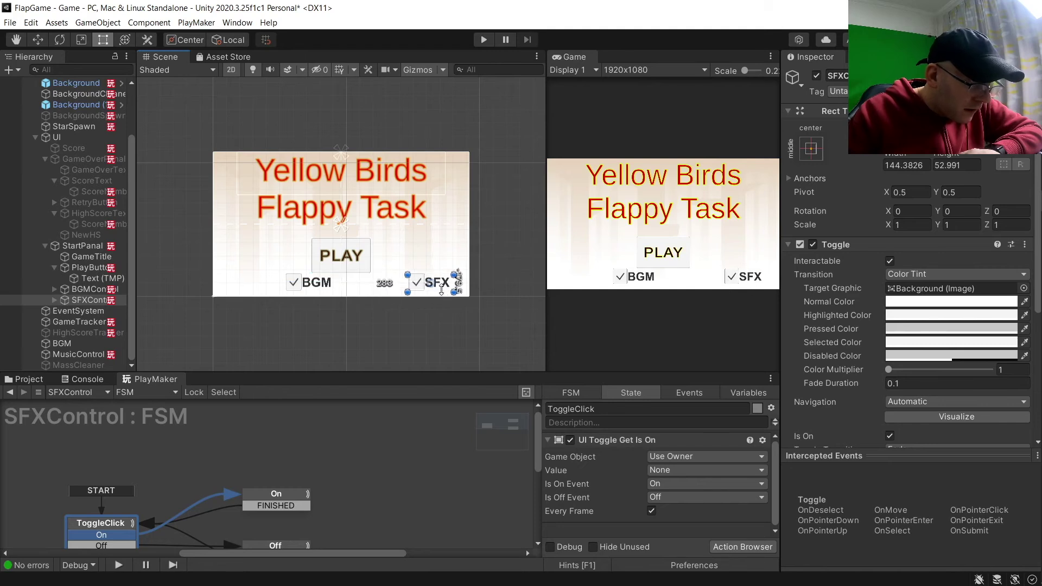
Step: Move the BGM toggle to the start panel's lower-left corner
click(325, 289)
drag(326, 289, 249, 291)
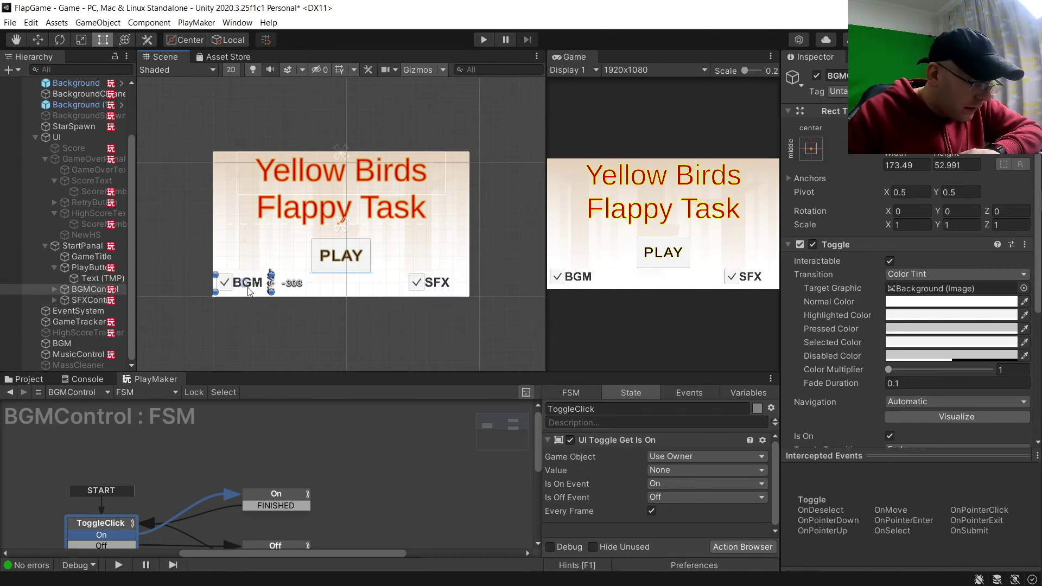
click(317, 315)
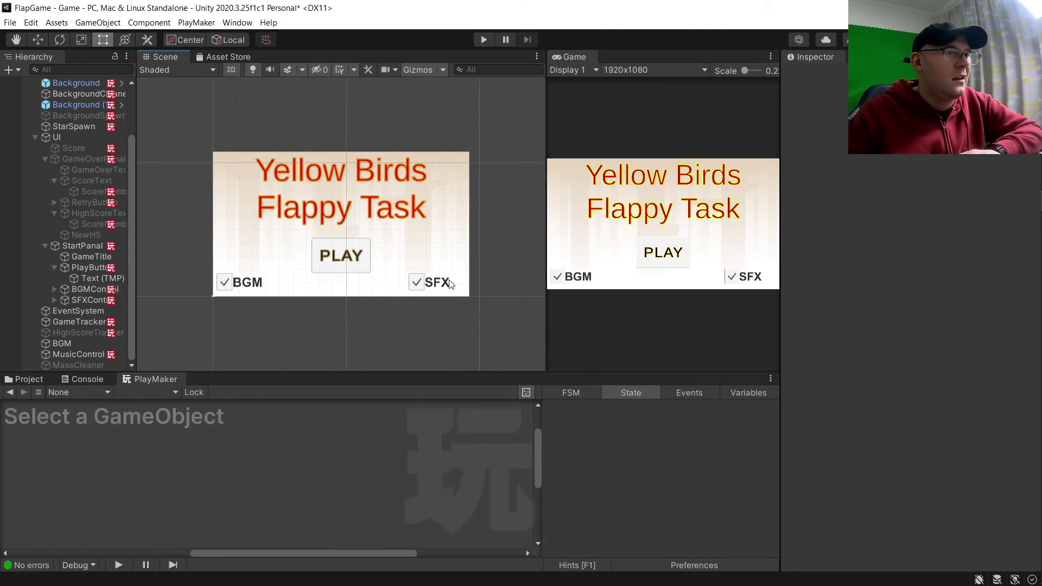
Step: Raise the BGM toggle slightly and place the SFX toggle directly beneath it in the start panel's lower-left corner
drag(449, 286, 456, 287)
drag(253, 283, 255, 261)
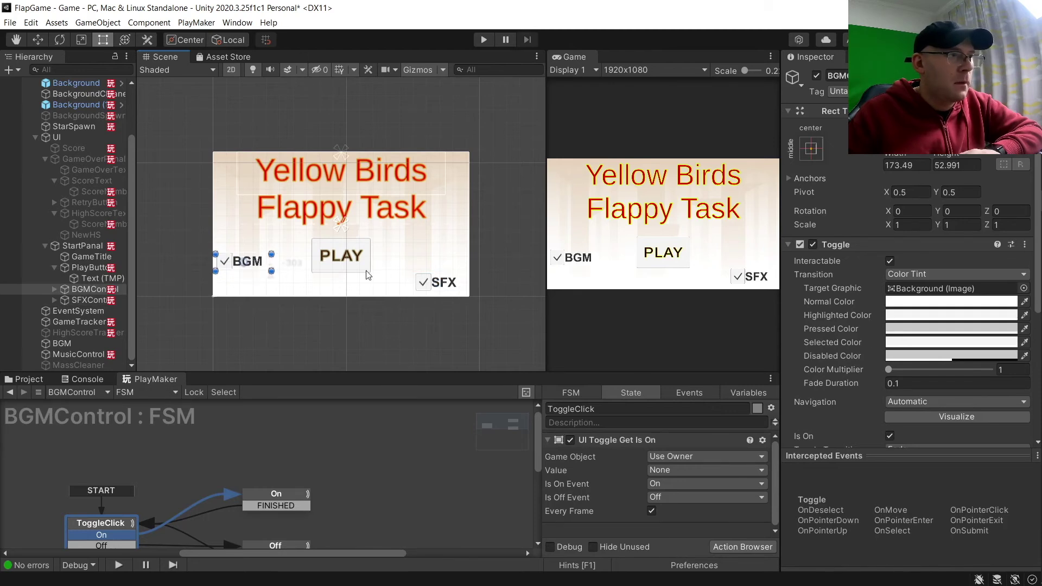
drag(444, 284, 248, 282)
click(289, 320)
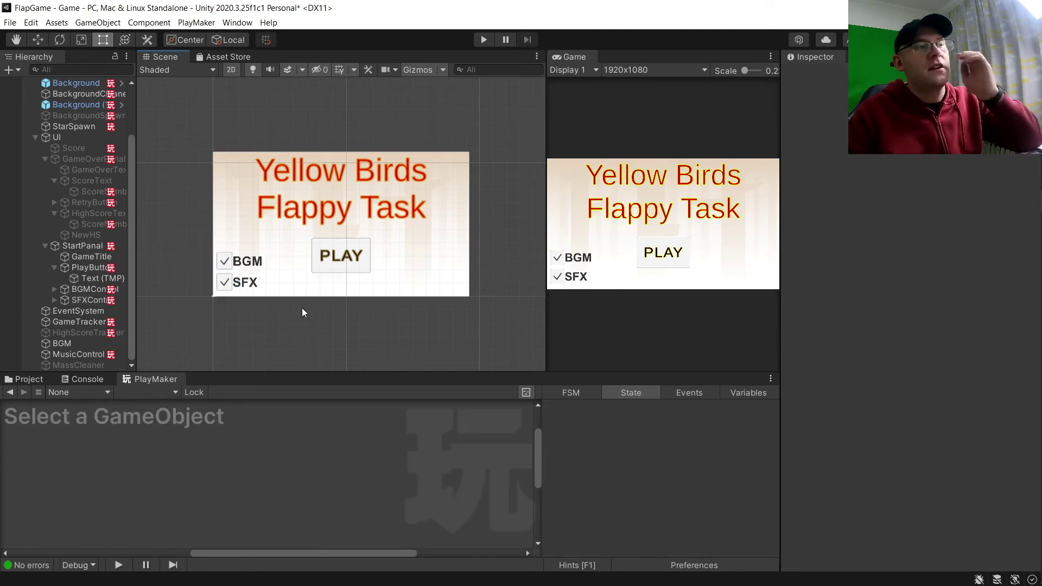
Step: Playtest a round with BGM off, retry after game over, start again to check enemy clearing, and stop the game
click(485, 40)
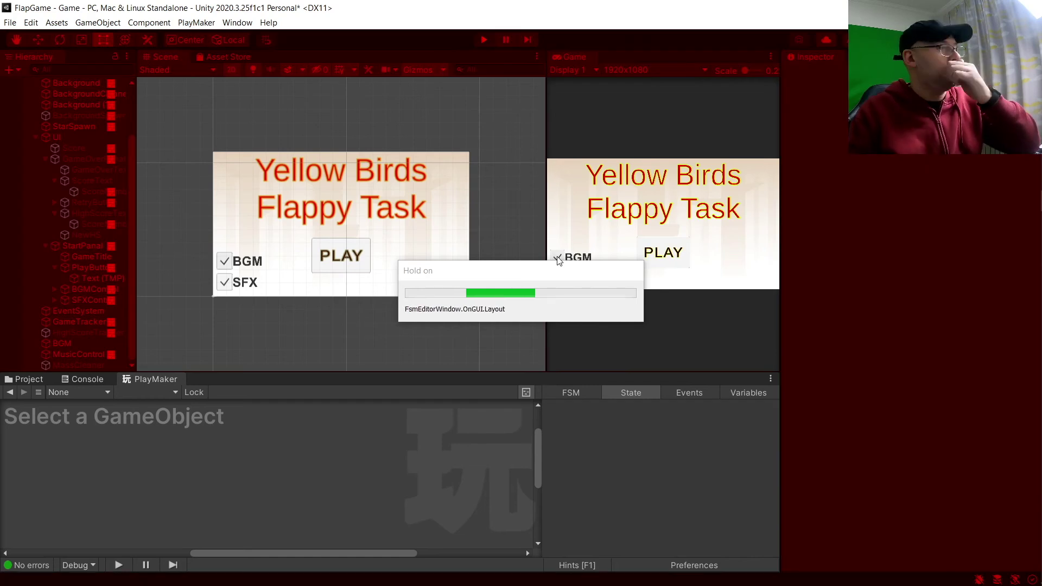
click(668, 254)
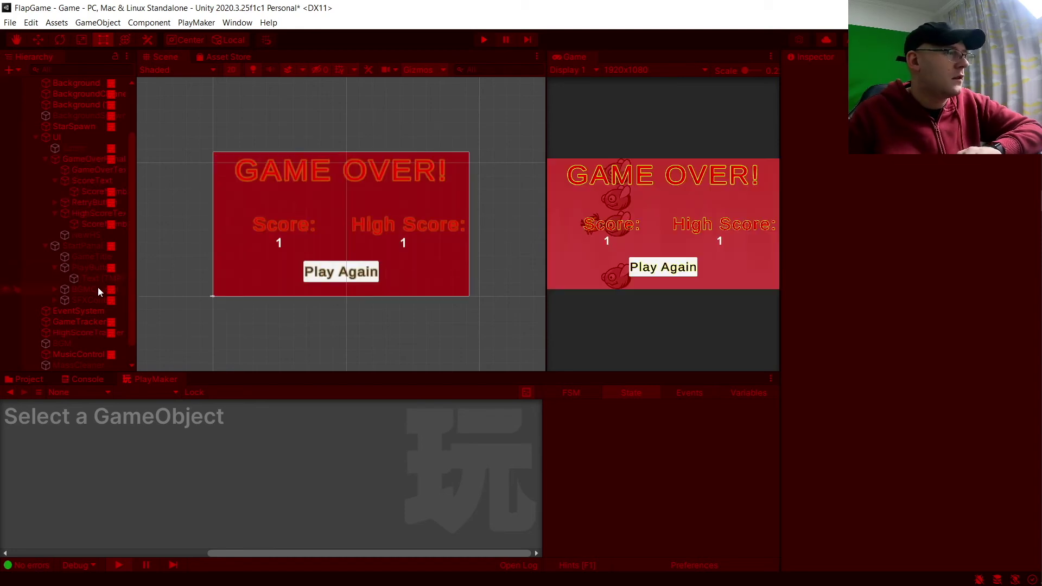
scroll(99, 304, down, 1)
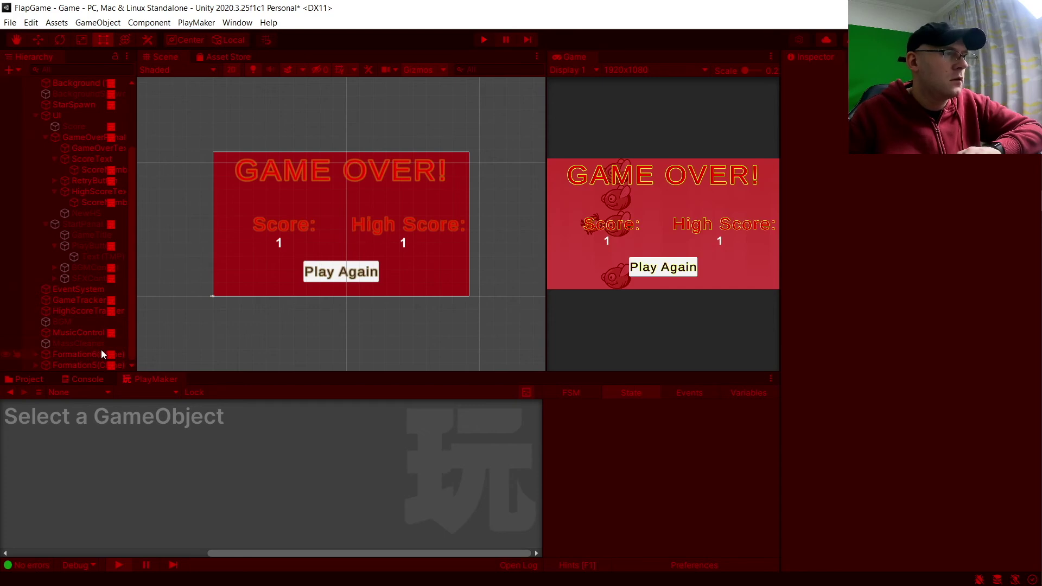
click(651, 269)
scroll(93, 354, down, 1)
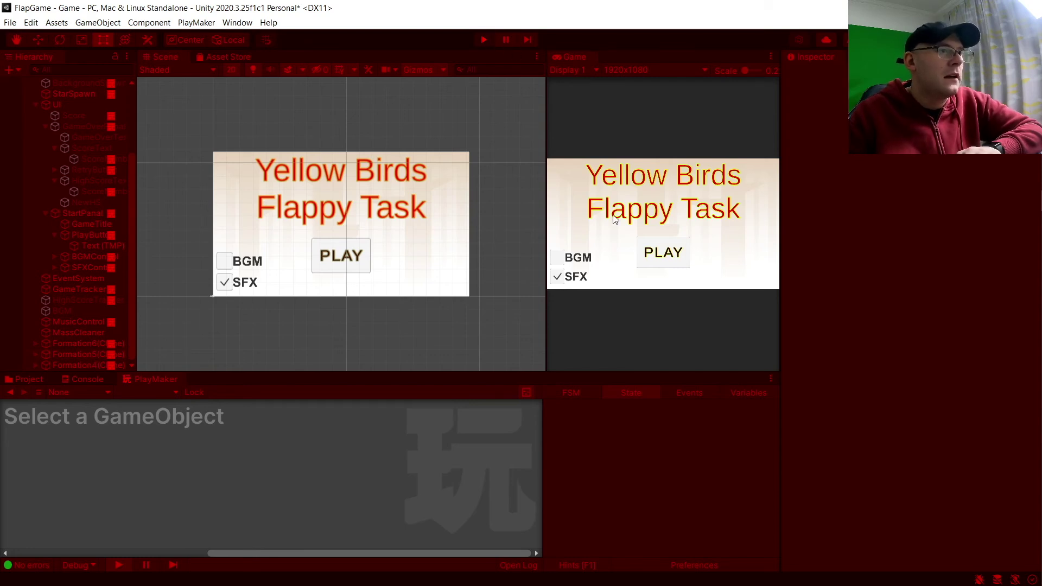
click(663, 252)
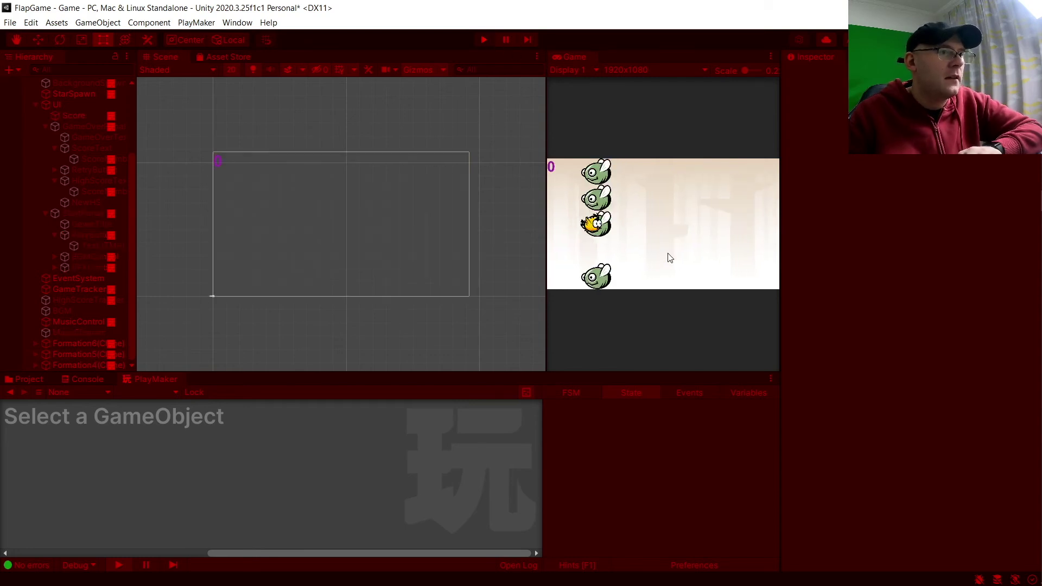
click(485, 40)
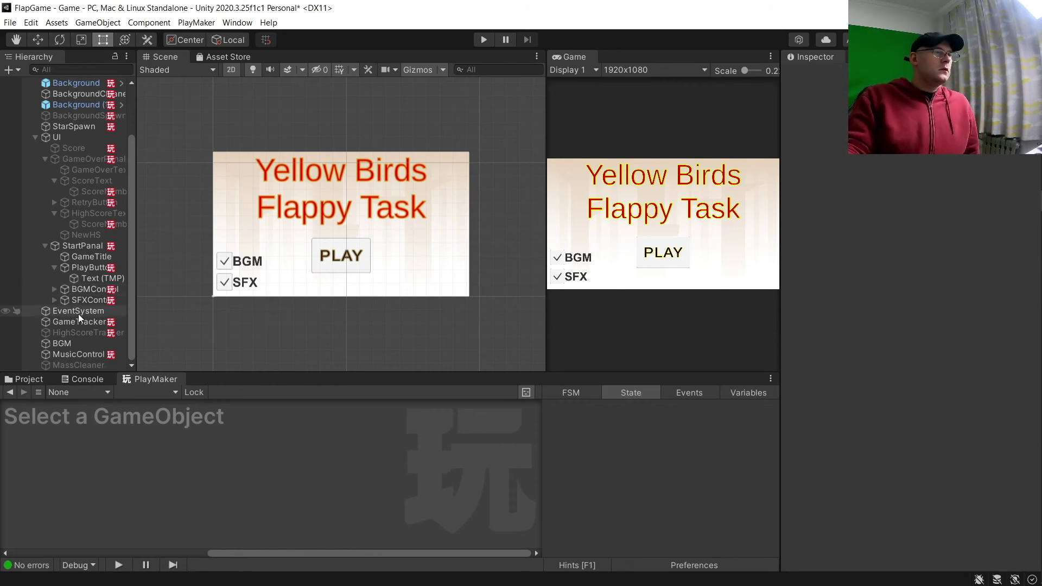
Step: Make MassCleaner's box collider a trigger, leaving the object deactivated
click(87, 364)
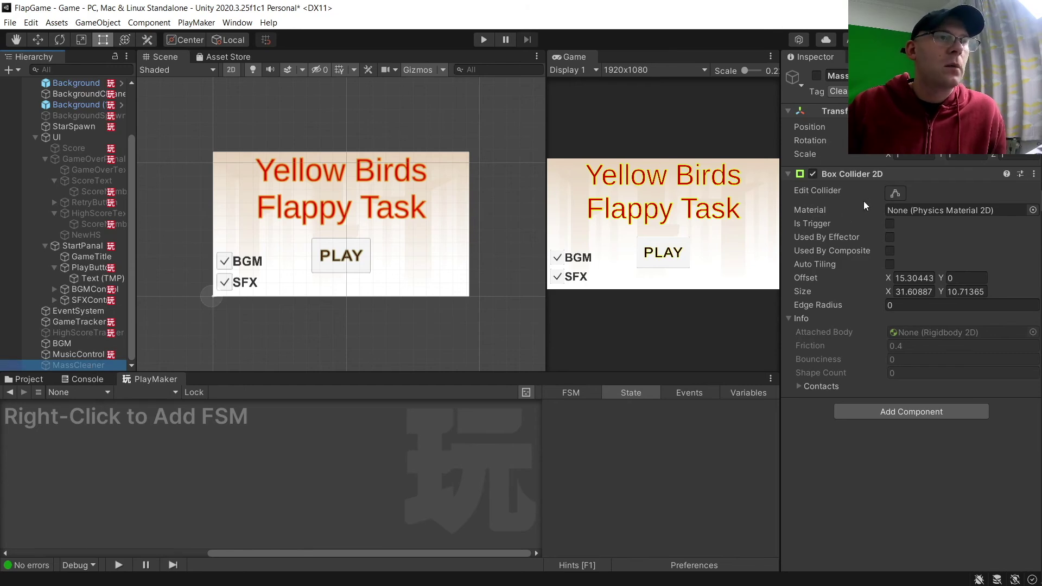
click(891, 223)
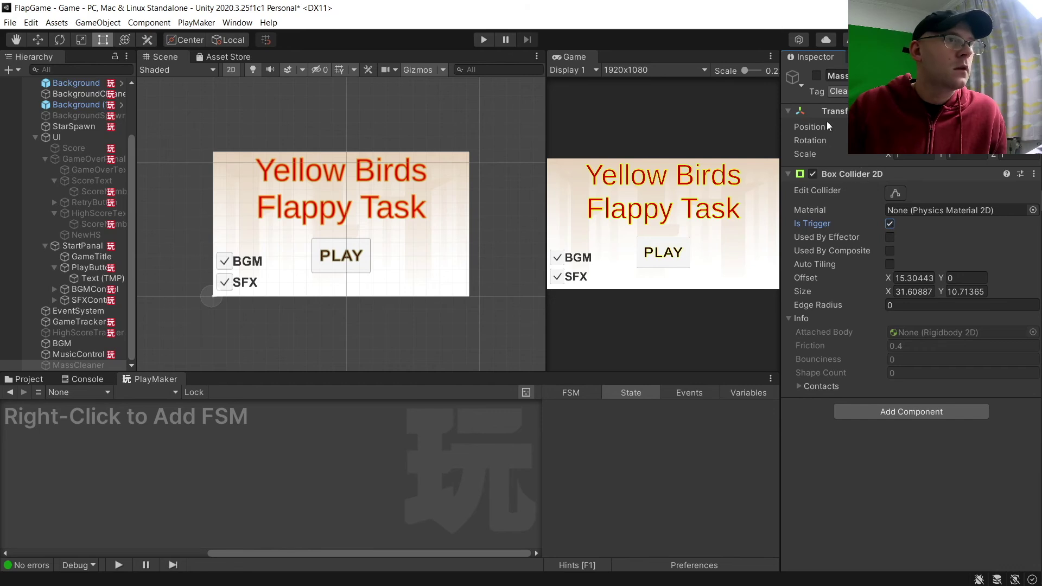
click(817, 76)
click(817, 76)
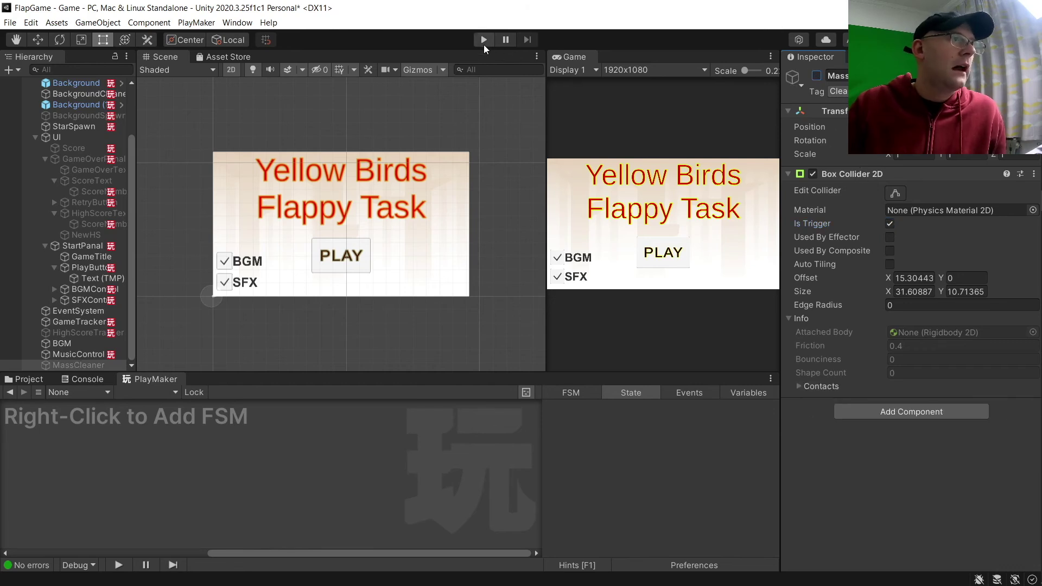
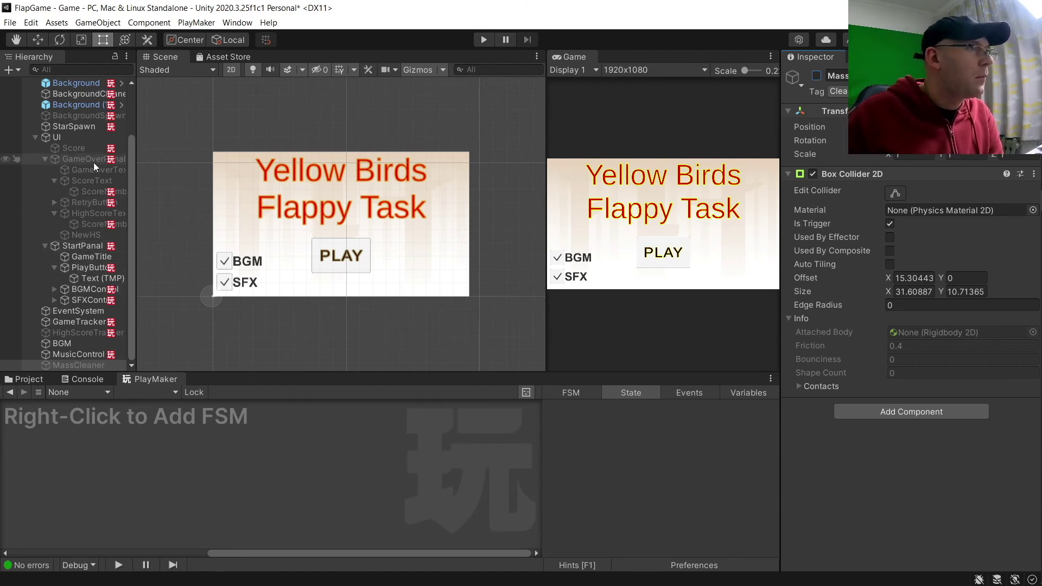
Step: Try adding another FSM to GameOverPanal, and switch back to its GameOver FSM
click(80, 157)
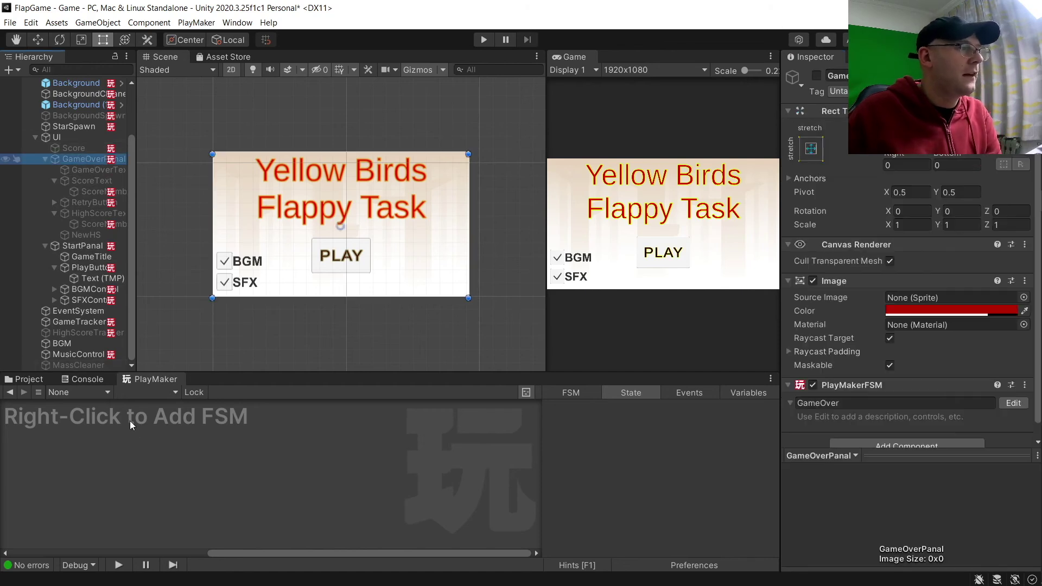
click(168, 390)
mouse_move(163, 424)
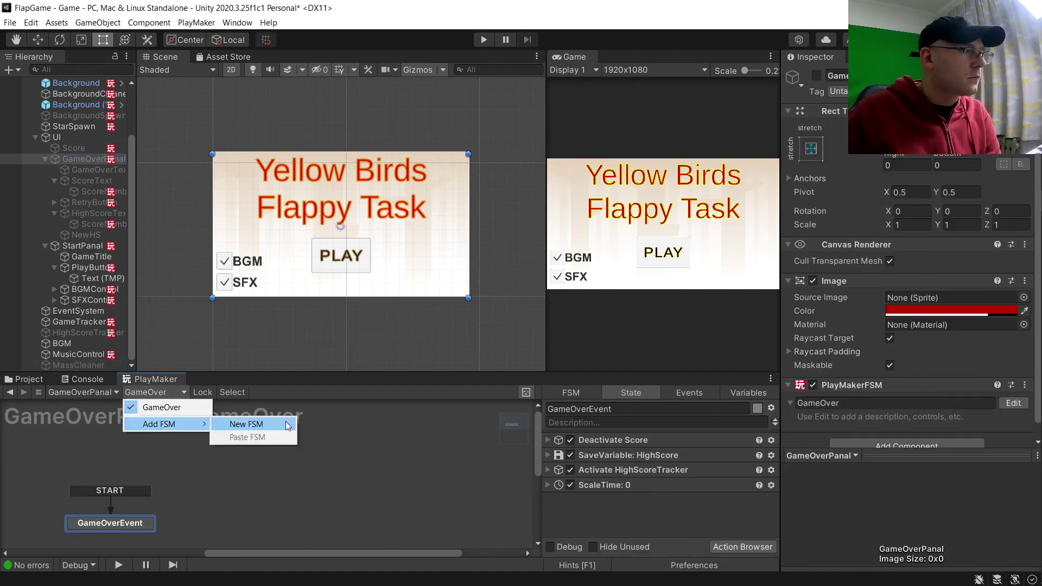
click(282, 424)
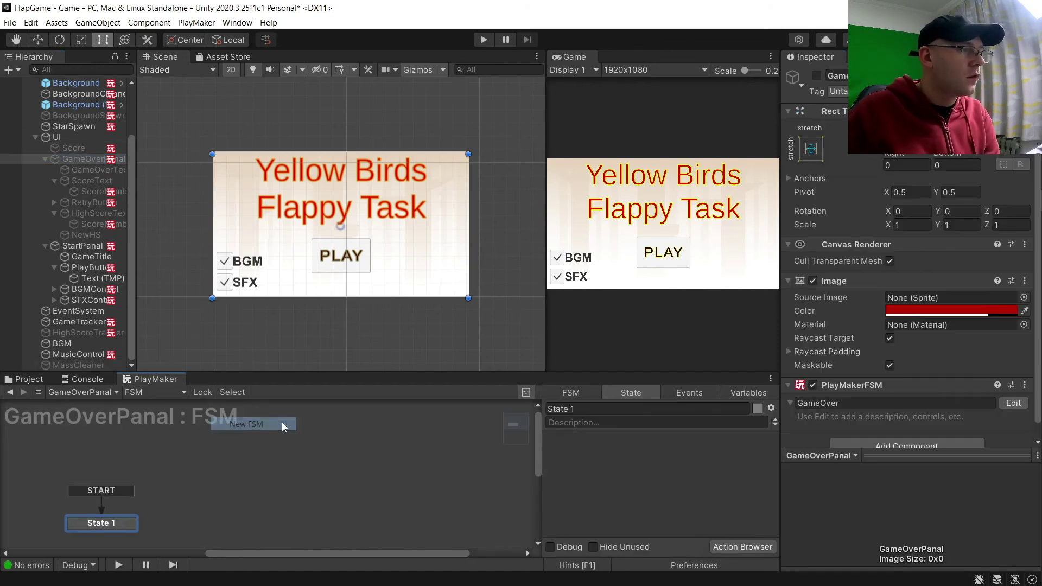
click(162, 398)
click(160, 410)
click(754, 552)
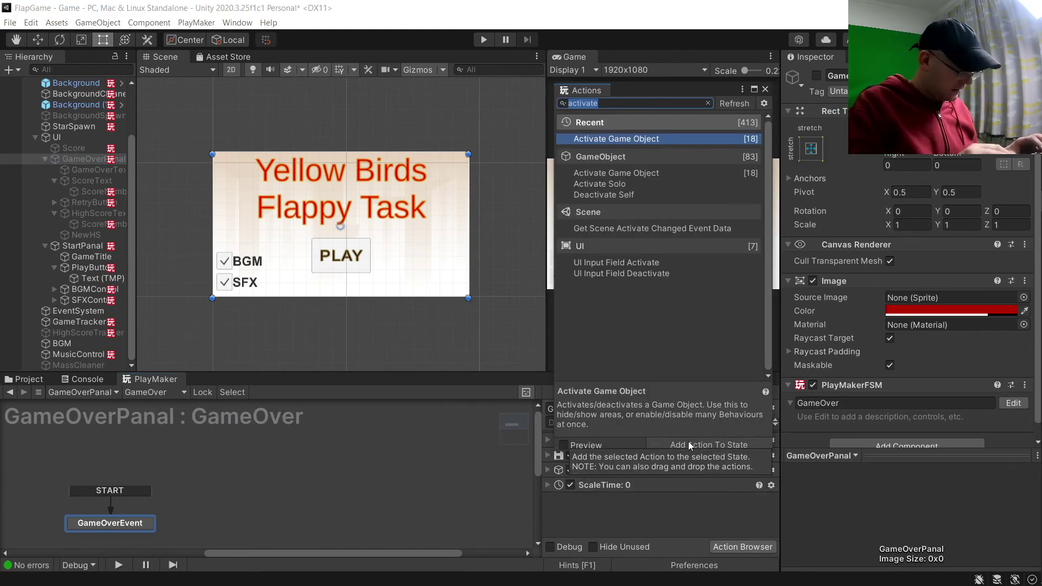
text(set floa)
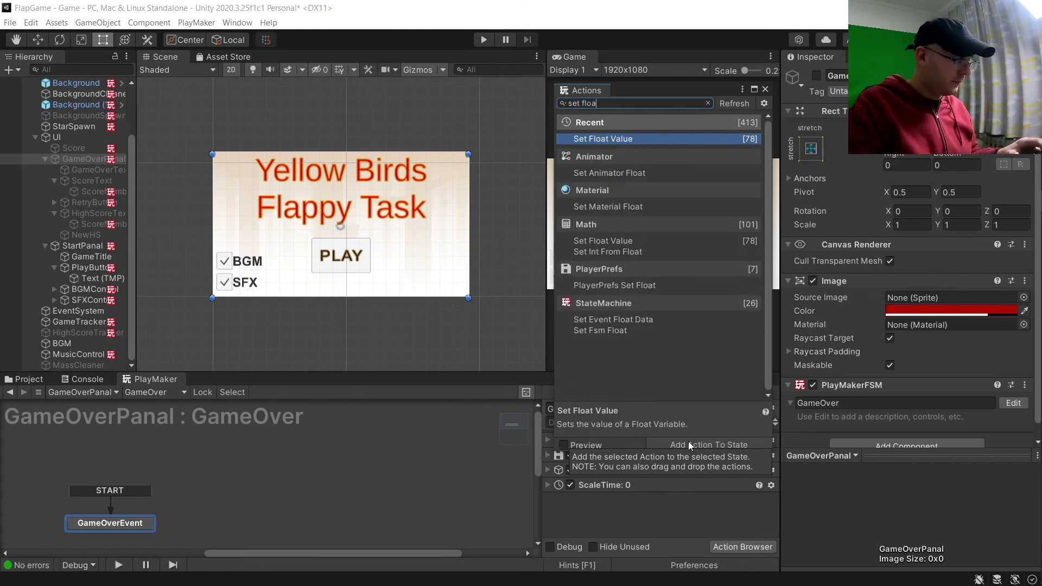
click(688, 441)
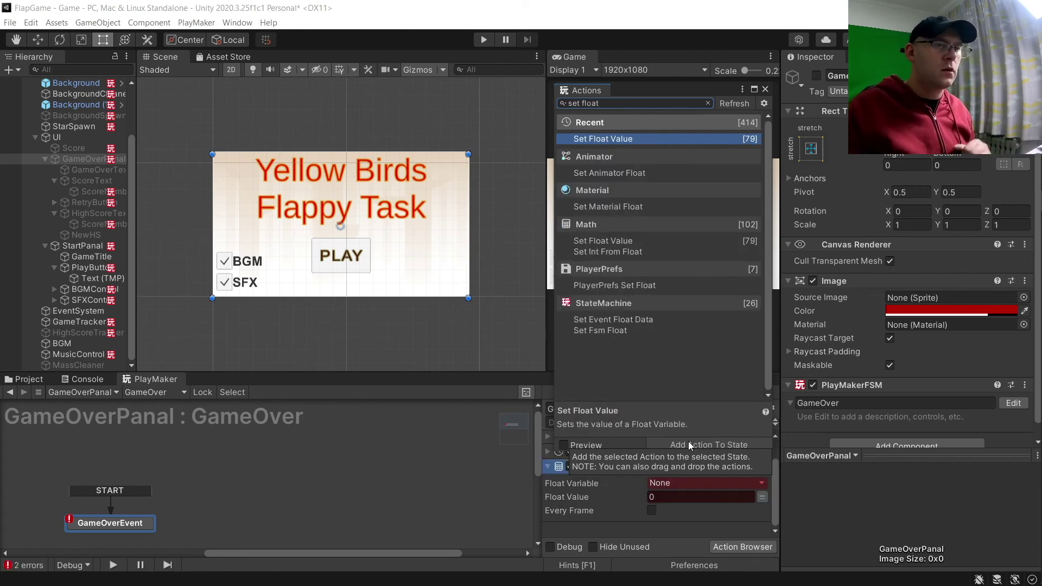
click(673, 484)
mouse_move(696, 512)
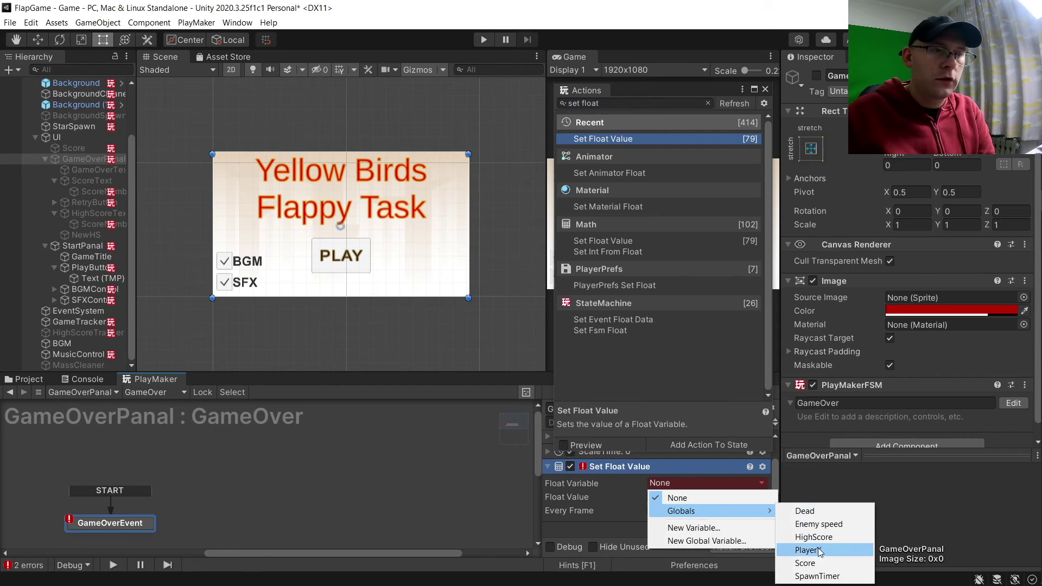
click(696, 468)
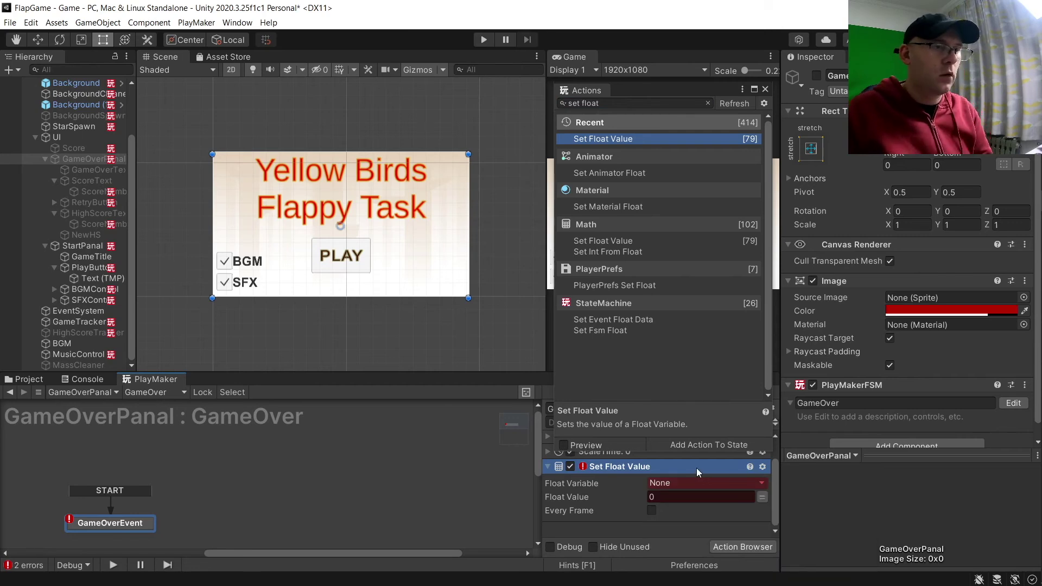
key(Delete)
Step: In GameOverPanal's GameOverEvent state, replace the Set Float Value action with a Set Bool Value action on the Paused variable
click(575, 104)
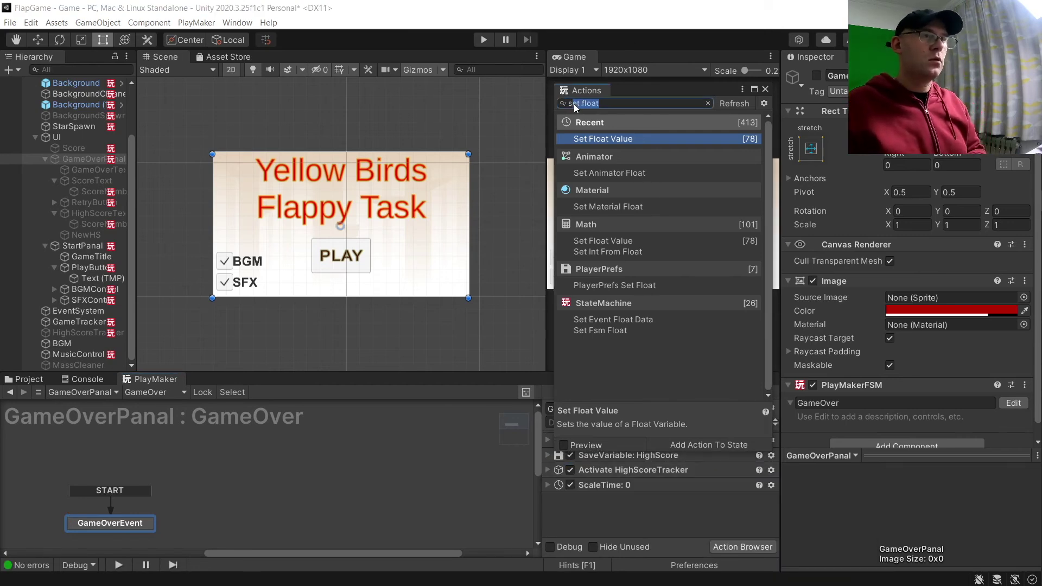
text(bool)
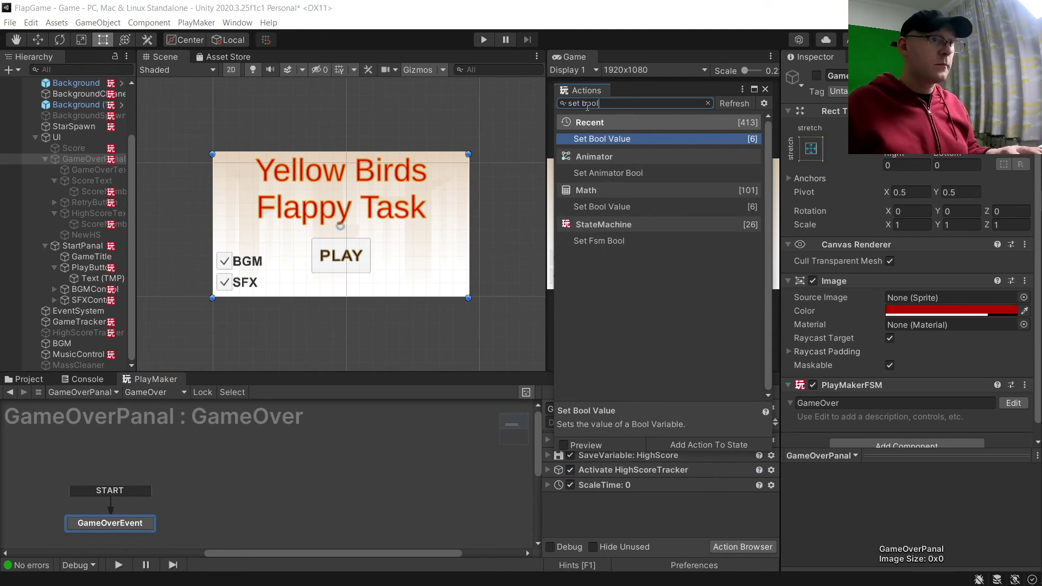
double_click(604, 138)
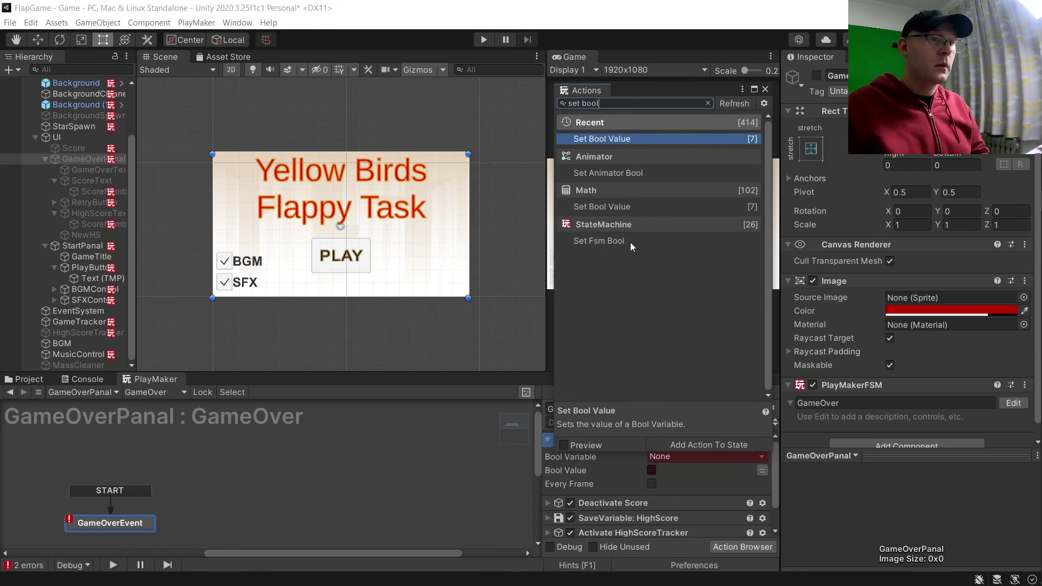
click(664, 457)
mouse_move(708, 484)
click(807, 498)
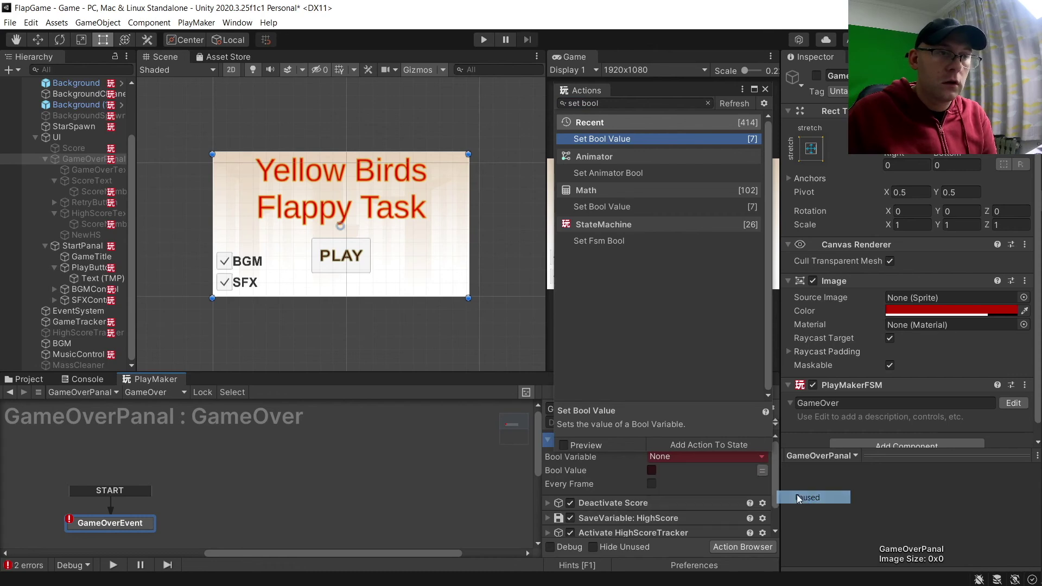
click(765, 90)
Step: Add a Set Bool Value action for the Paused variable, with its value off, to PlayButton's StartGame state
click(338, 266)
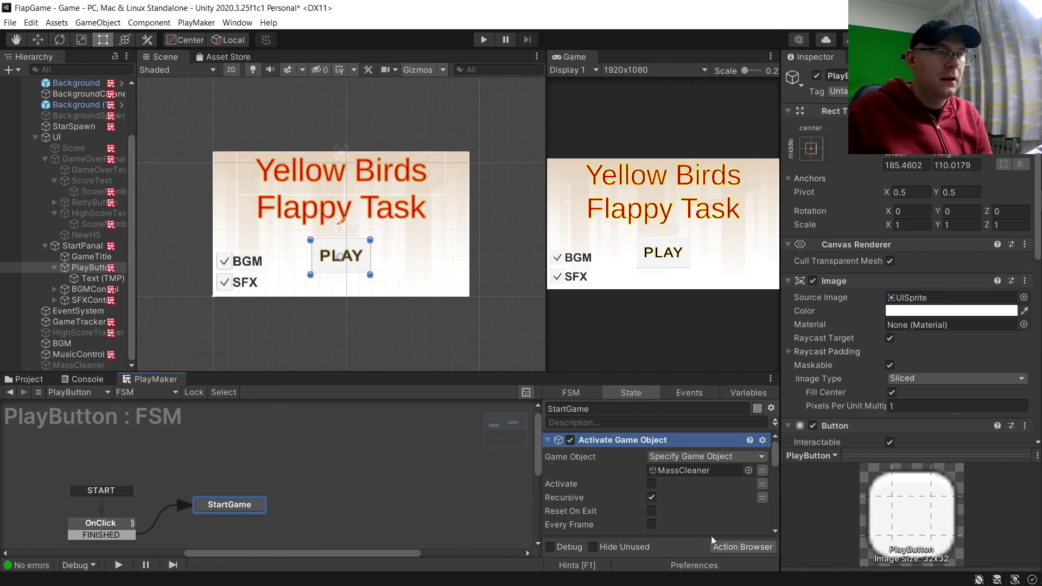
click(739, 547)
double_click(603, 139)
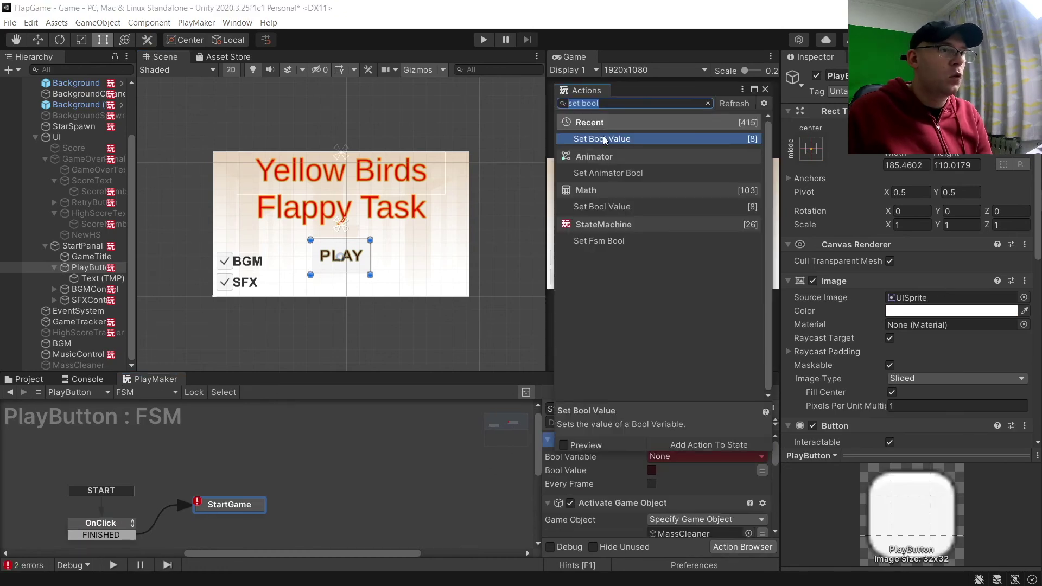
click(697, 456)
mouse_move(719, 483)
click(794, 497)
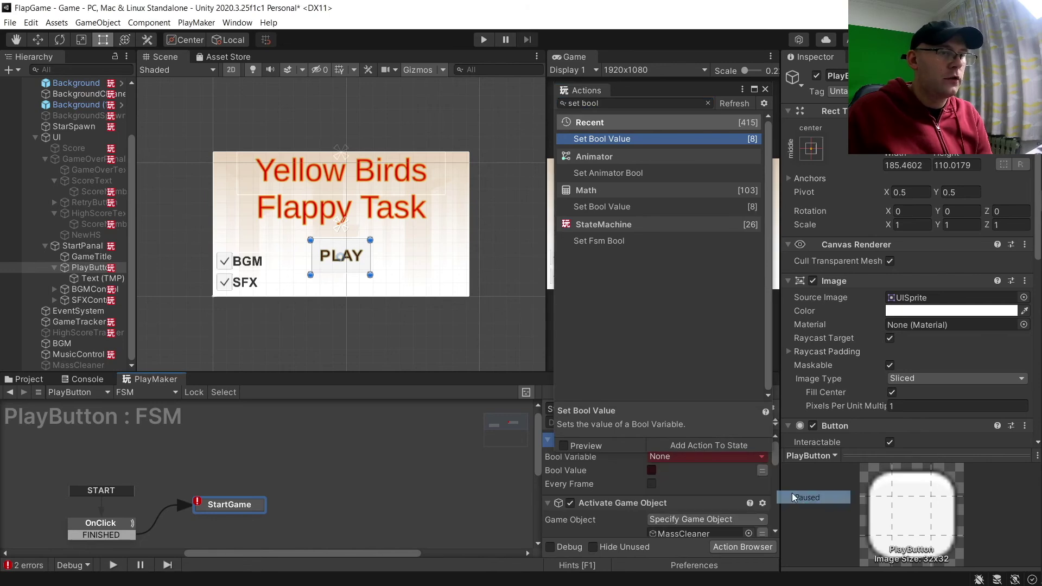
click(766, 89)
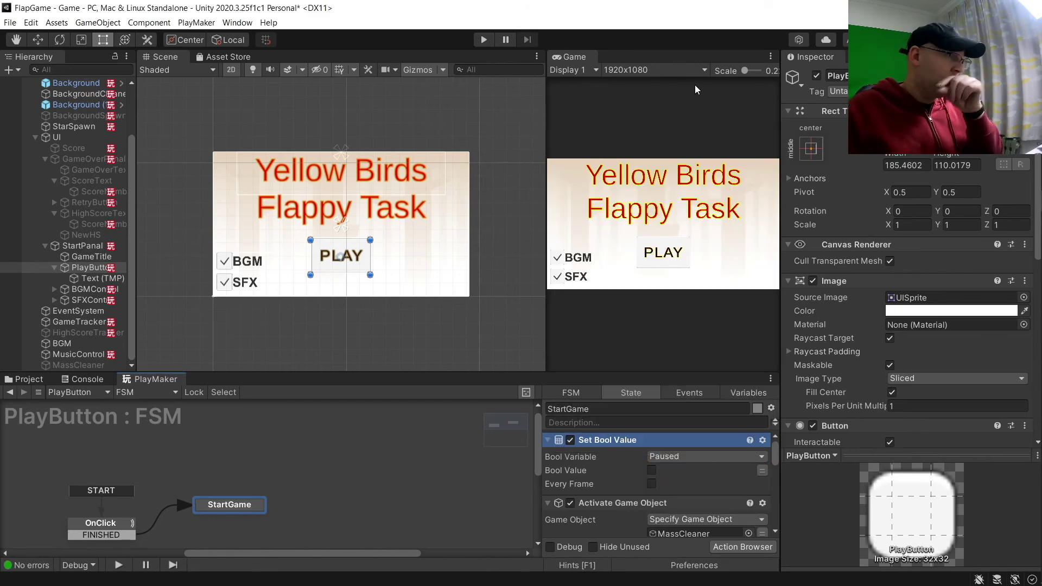
Step: Playtest a round with BGM off until game over, and choose Play Again to return to the start panel
click(482, 40)
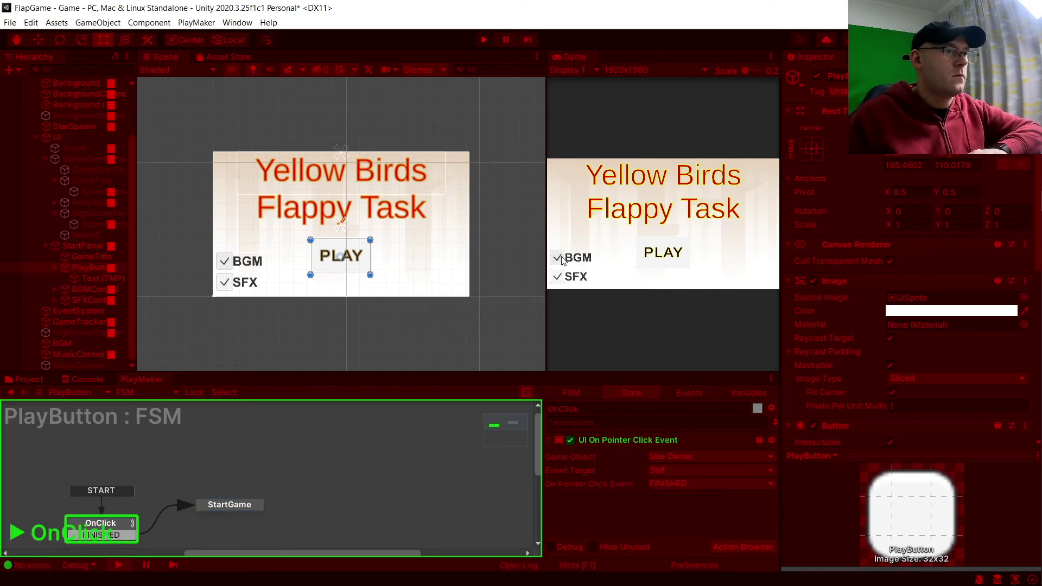
click(640, 258)
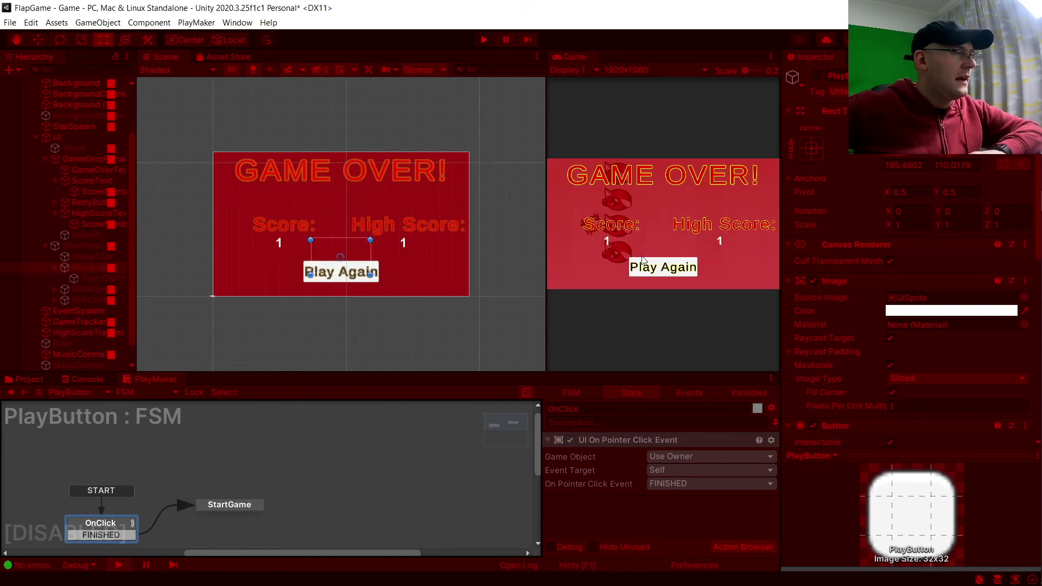
scroll(131, 312, down, 1)
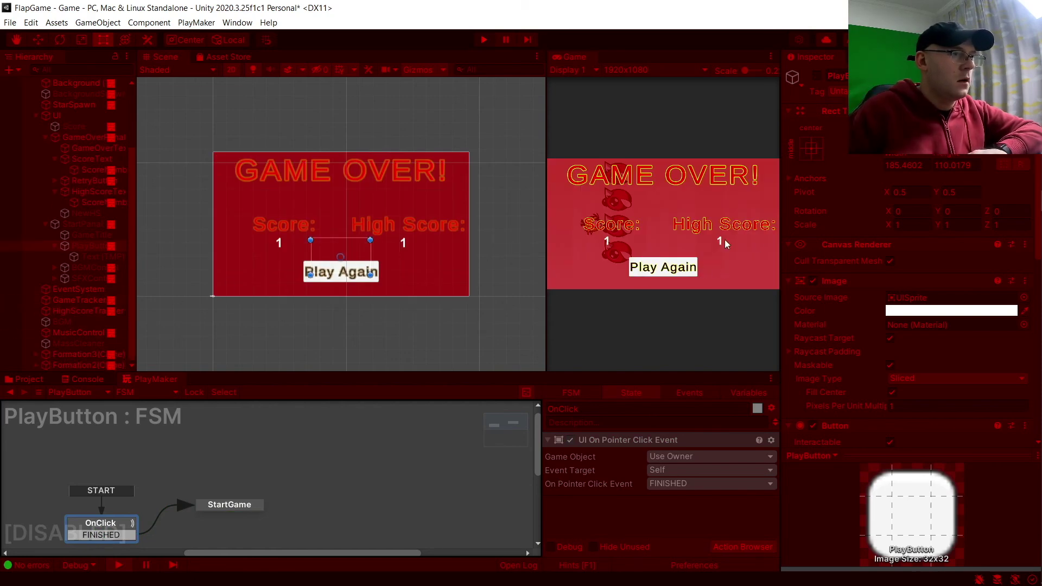
click(684, 268)
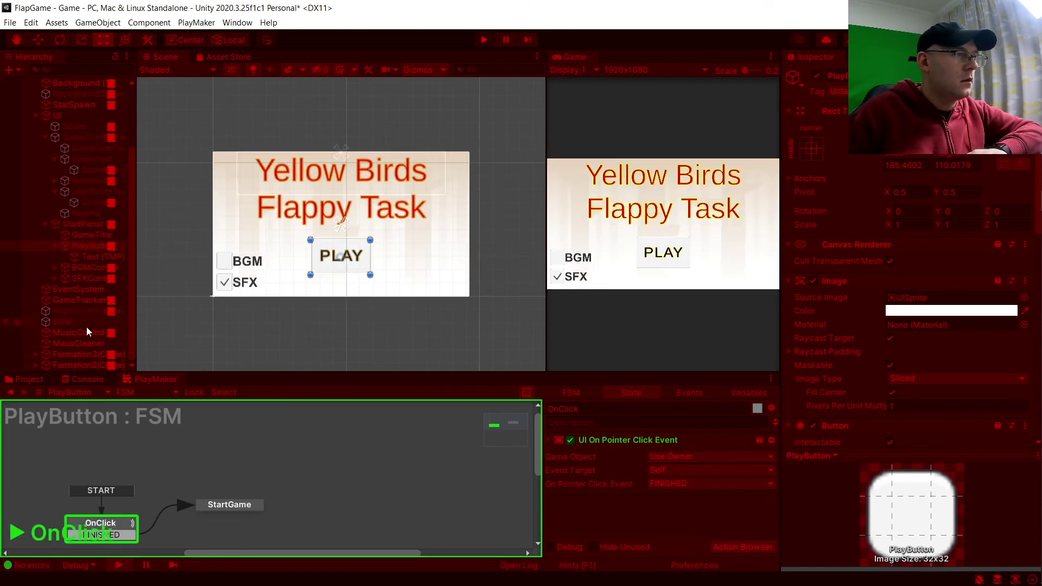
Step: Examine MassCleaner's collider and the OnCleanerTouch and DestroySelf states of the Formation3 clone's CleanUp FSM in the running game
click(91, 344)
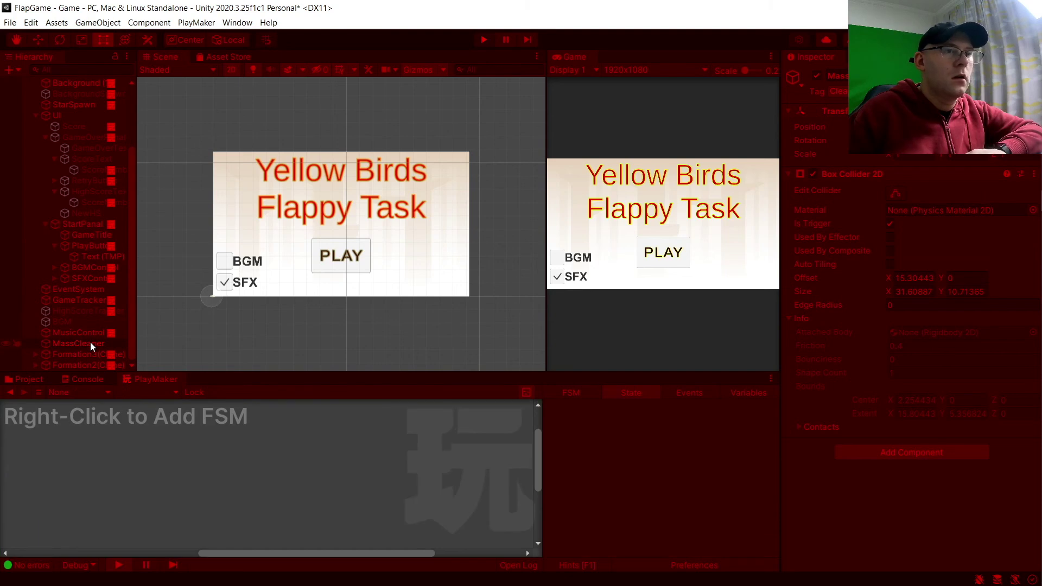
click(87, 355)
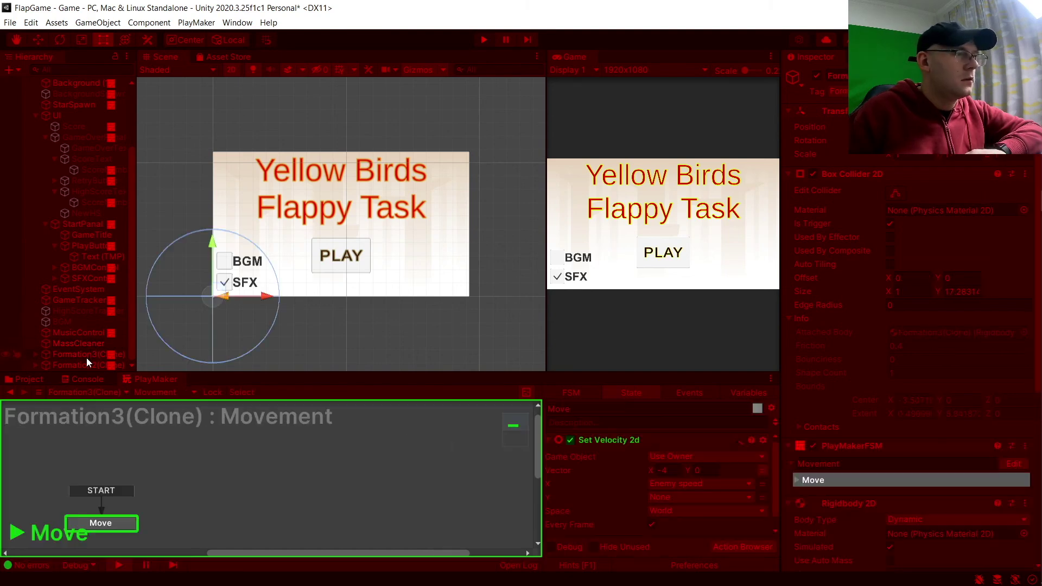
click(155, 393)
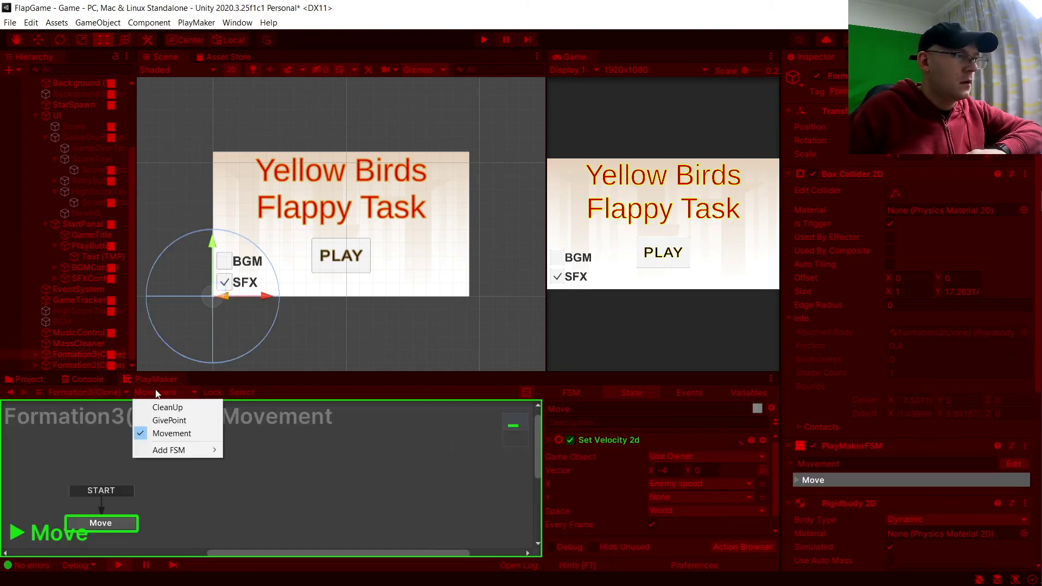
click(165, 407)
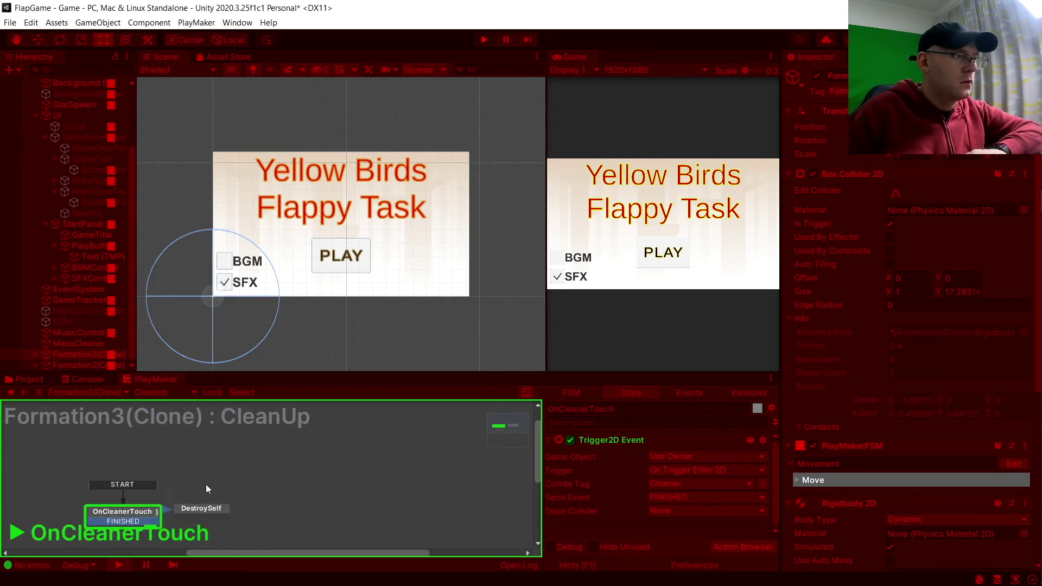
drag(216, 505, 235, 505)
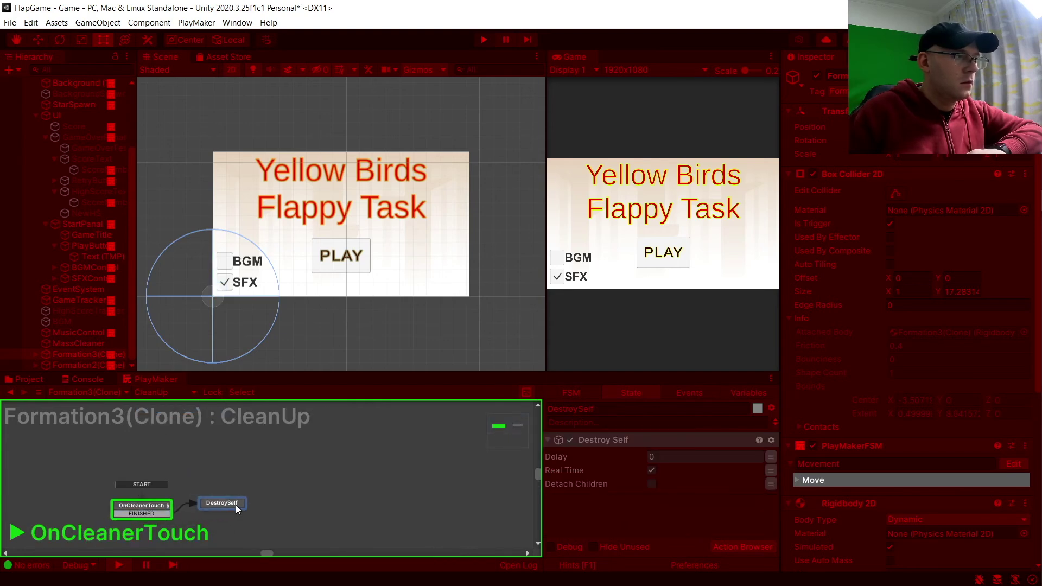
click(172, 394)
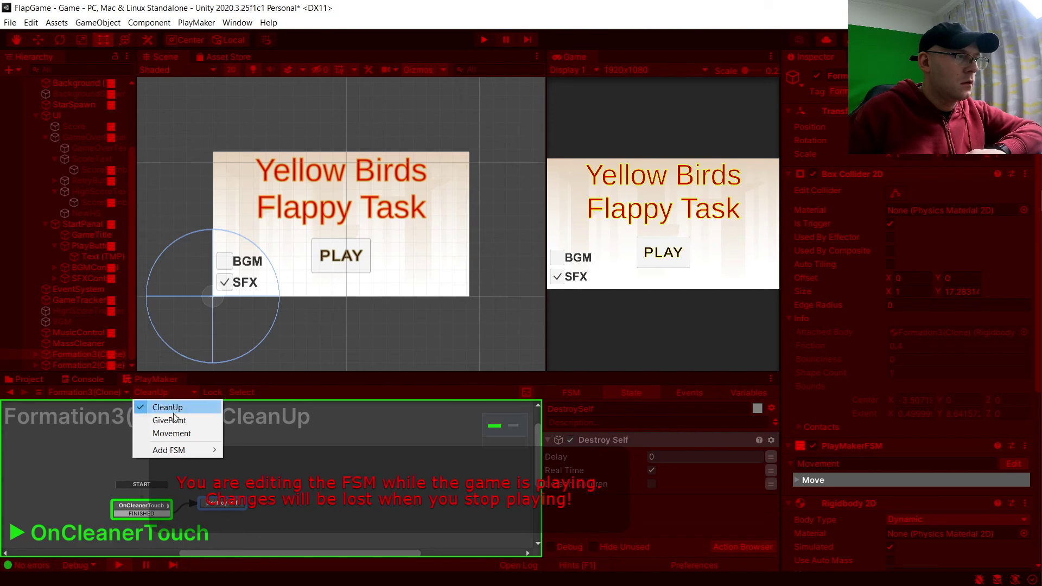
click(243, 421)
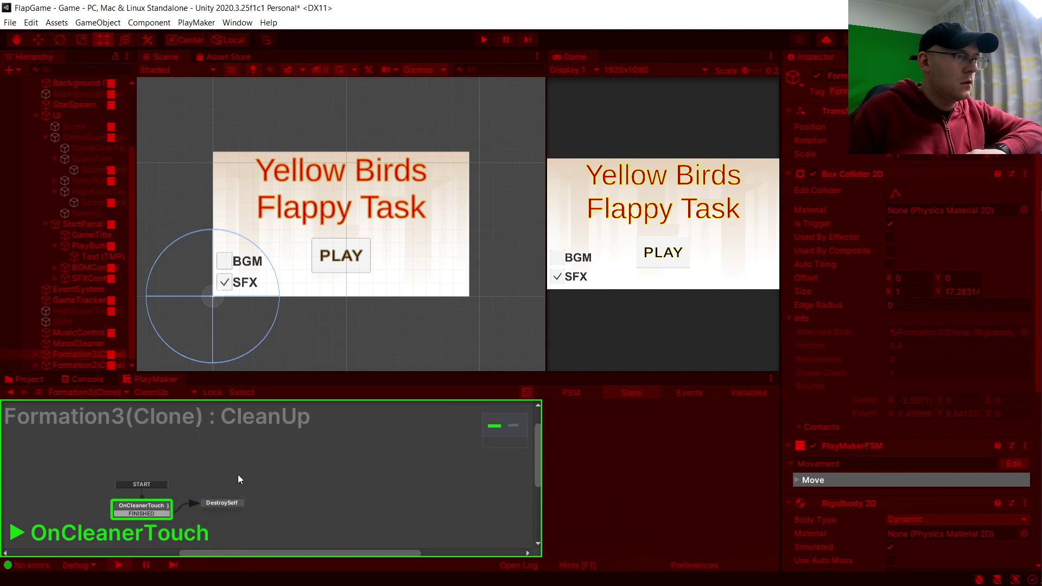
click(158, 506)
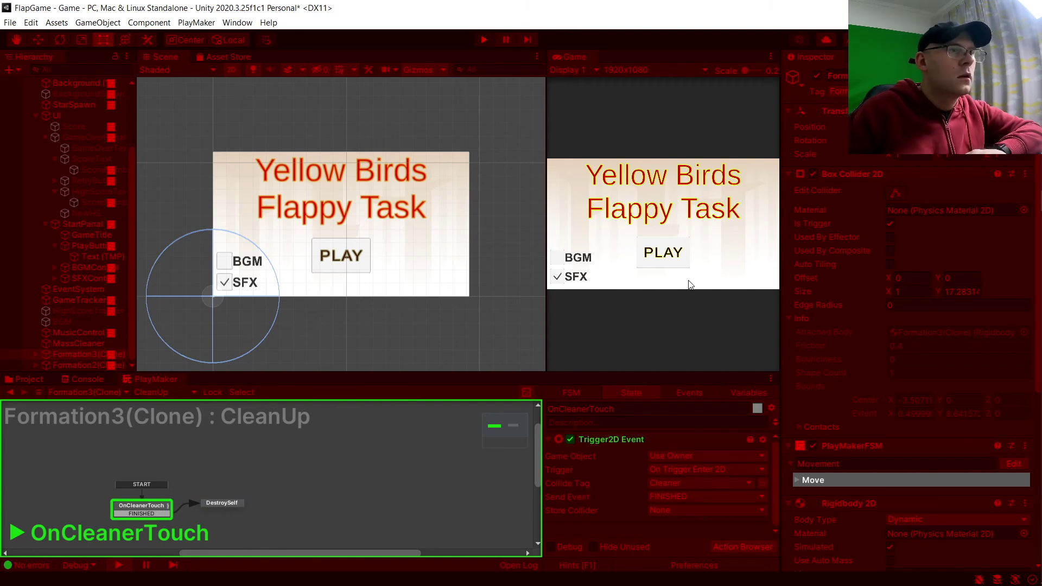
Step: Play another round to recheck enemy clearing, and stop the game
click(664, 265)
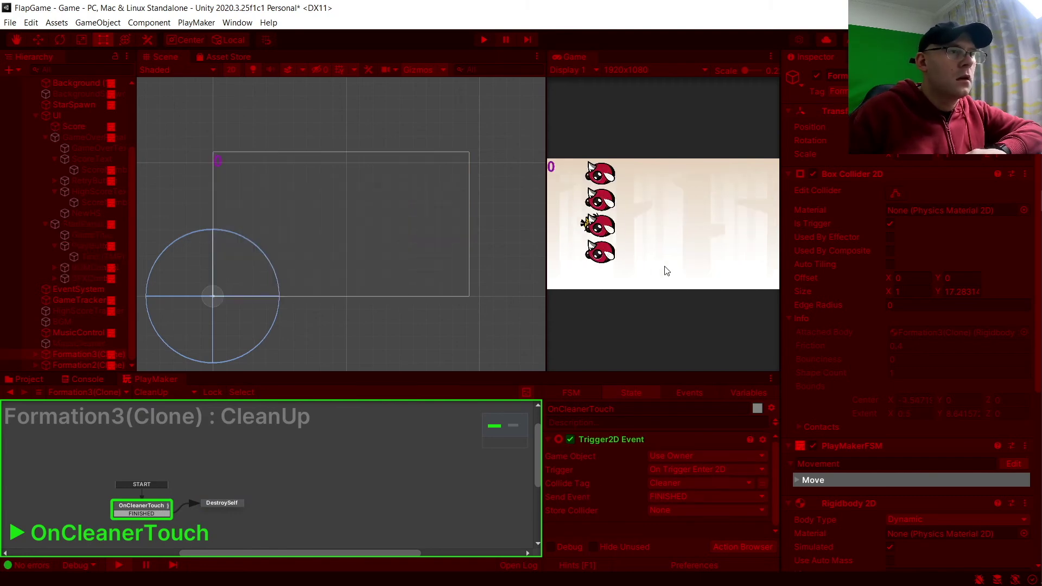
click(484, 39)
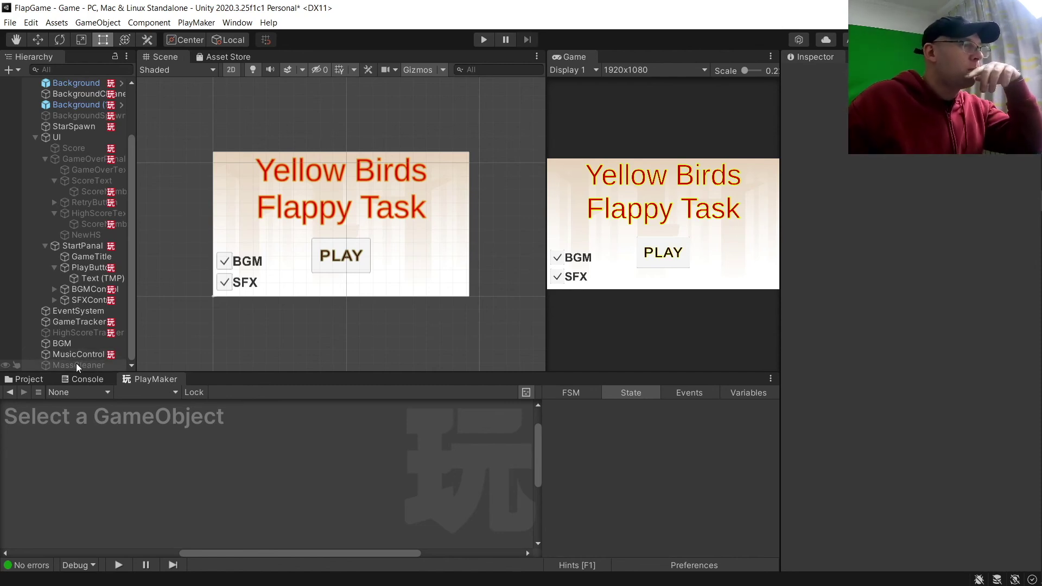
Step: Open the Fly prefab for editing and review the WaitToTouchCleaner state of its CleanUp FSM
click(34, 380)
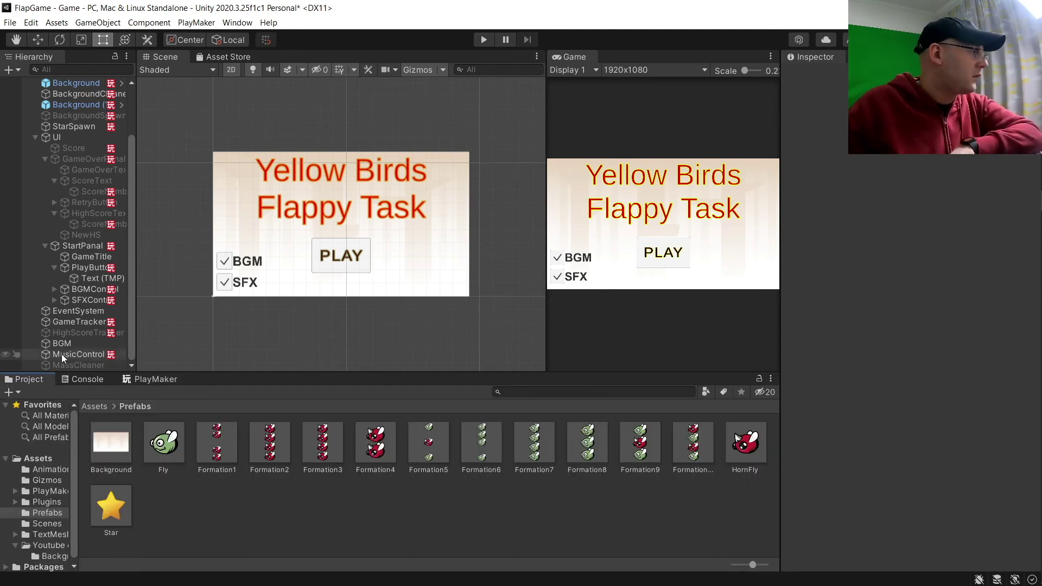
click(164, 447)
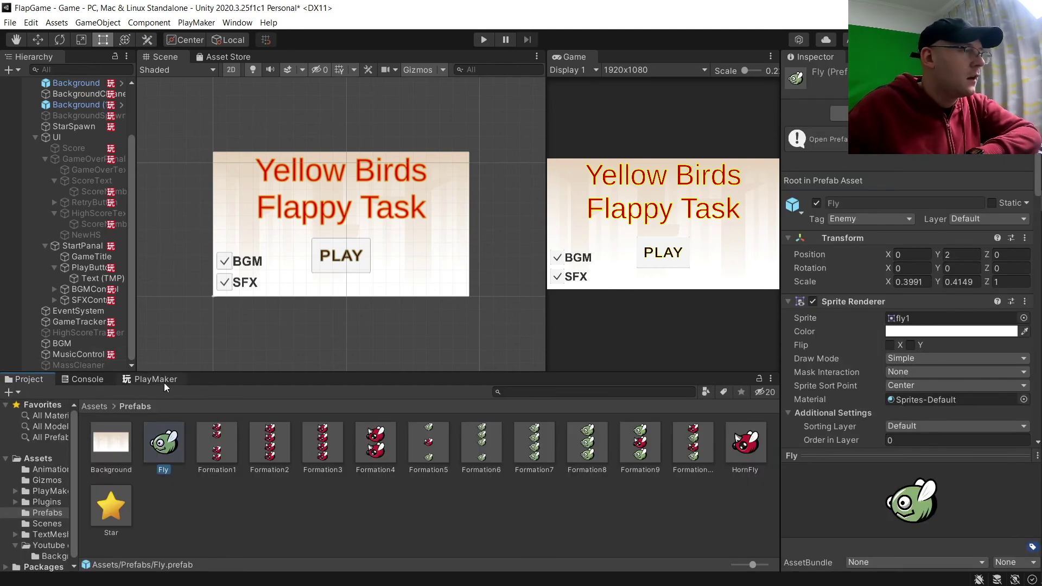
click(164, 383)
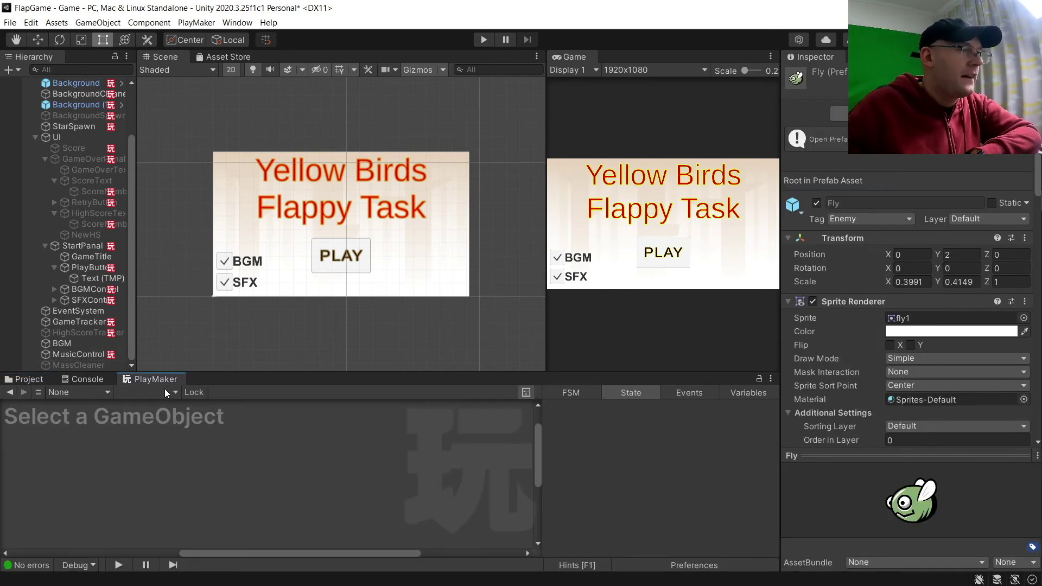
click(29, 381)
double_click(164, 446)
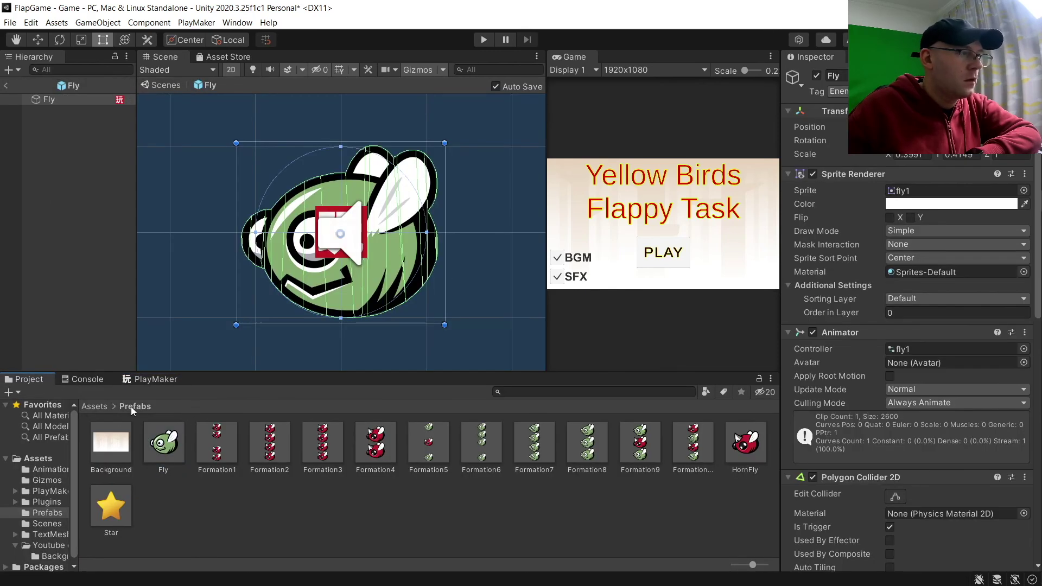
click(155, 380)
click(156, 394)
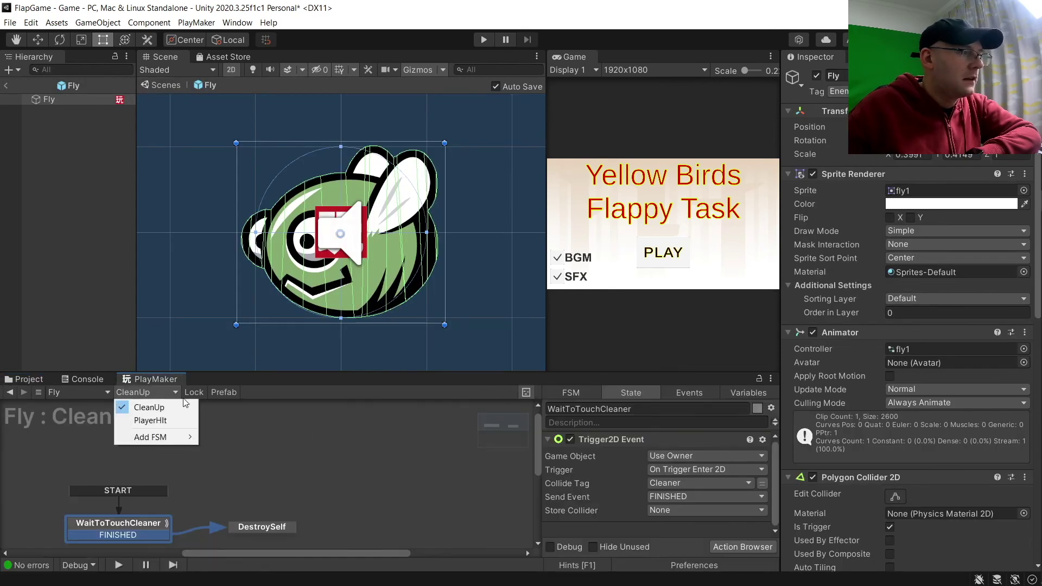
click(149, 408)
click(163, 522)
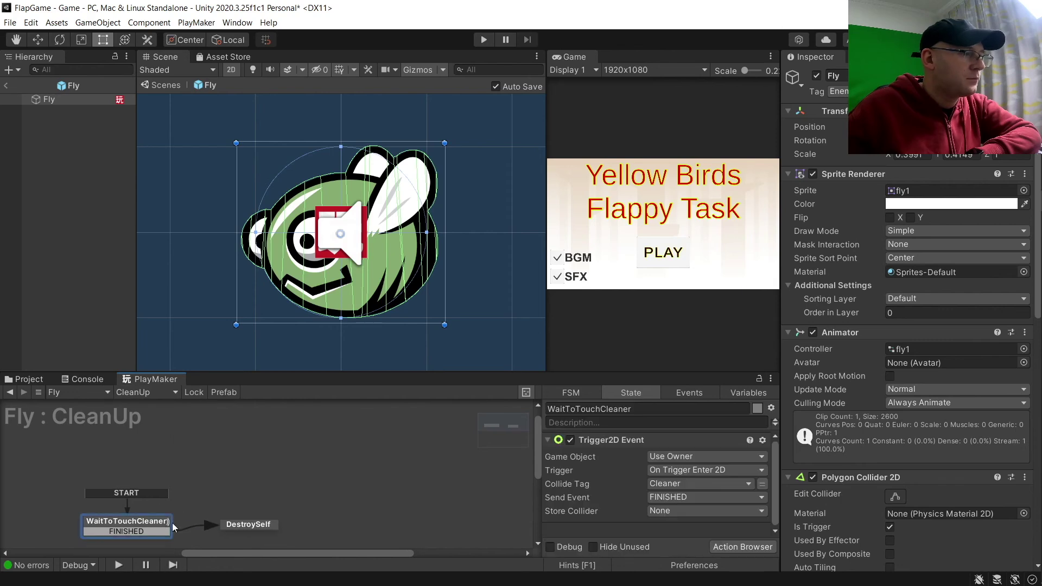
click(727, 547)
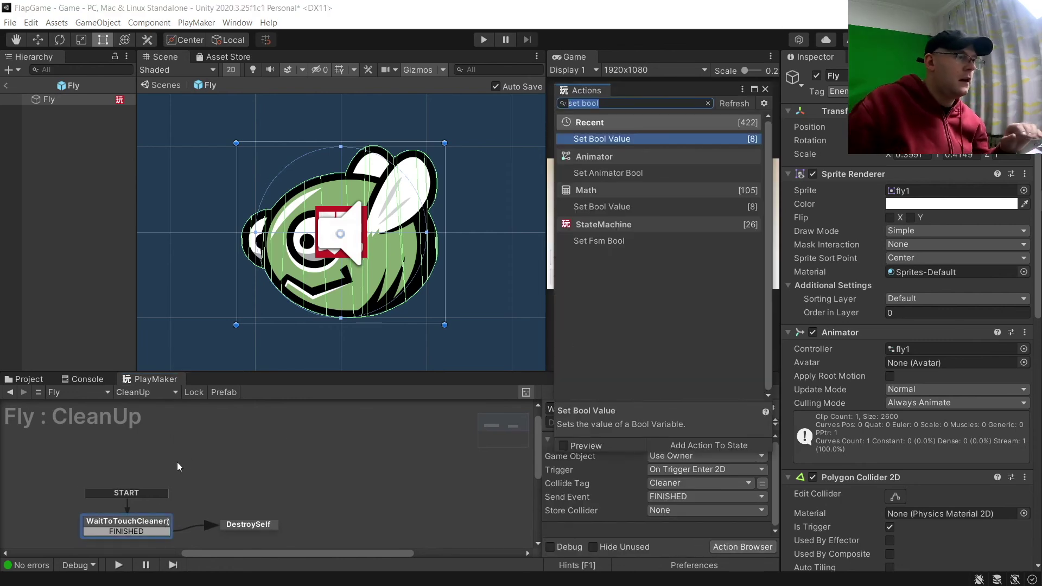
click(203, 451)
Step: Add a new FSM to the Fly prefab and name it GMClean
click(163, 393)
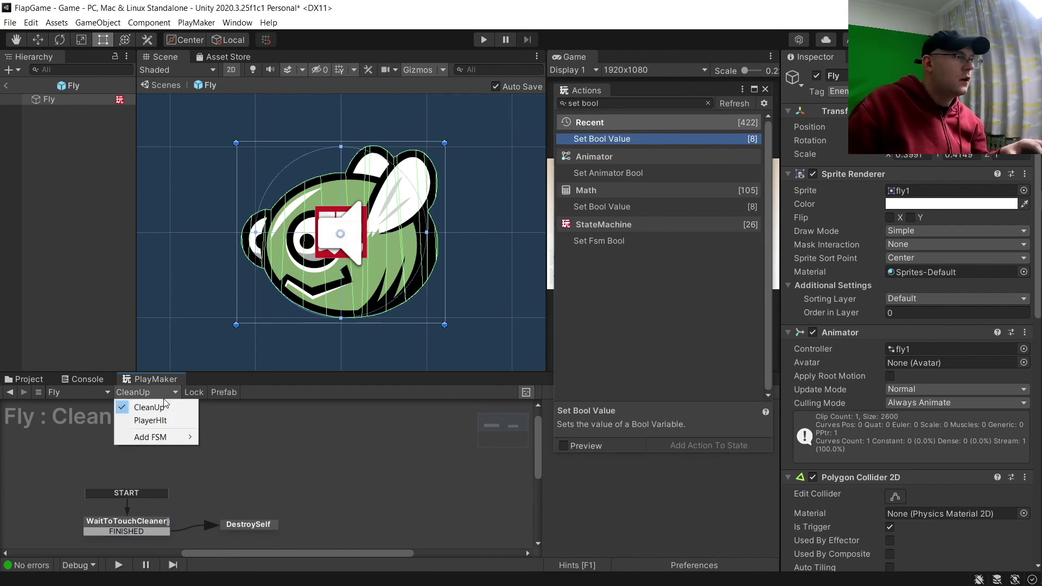
mouse_move(170, 434)
click(215, 437)
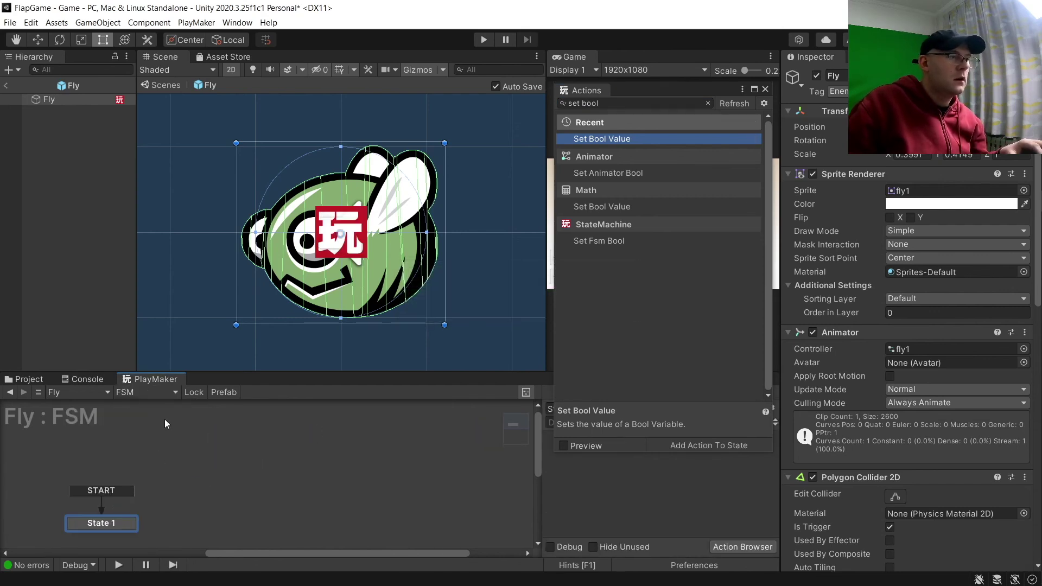
scroll(843, 472, down, 15)
drag(841, 468, 787, 461)
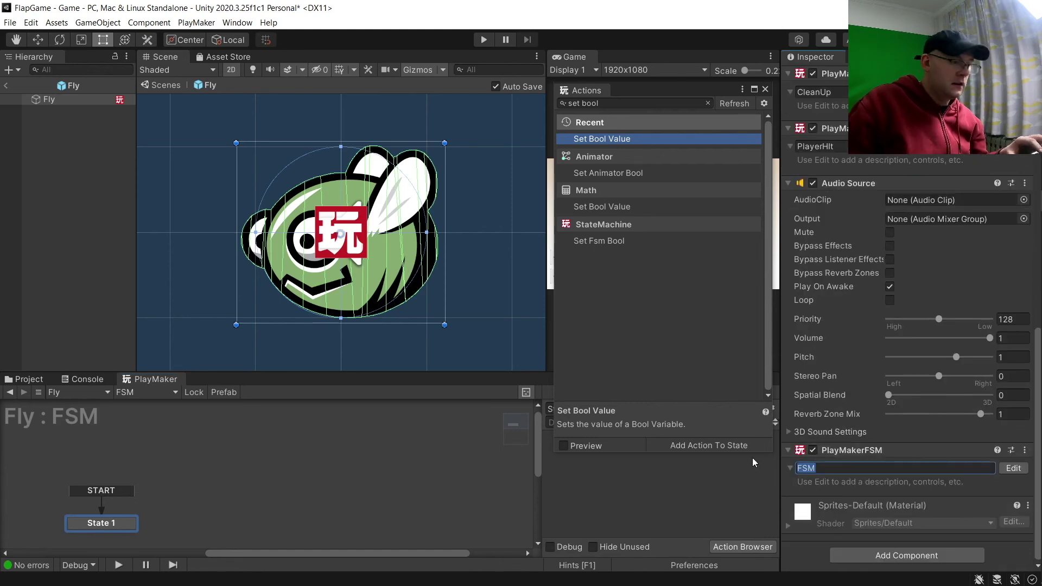
text(GMClean)
key(Return)
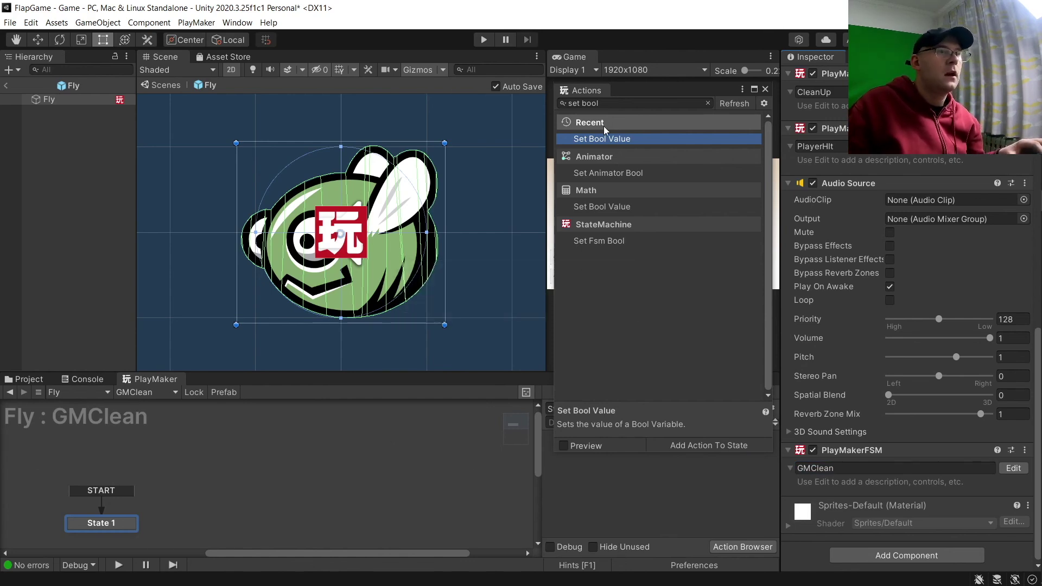
click(765, 89)
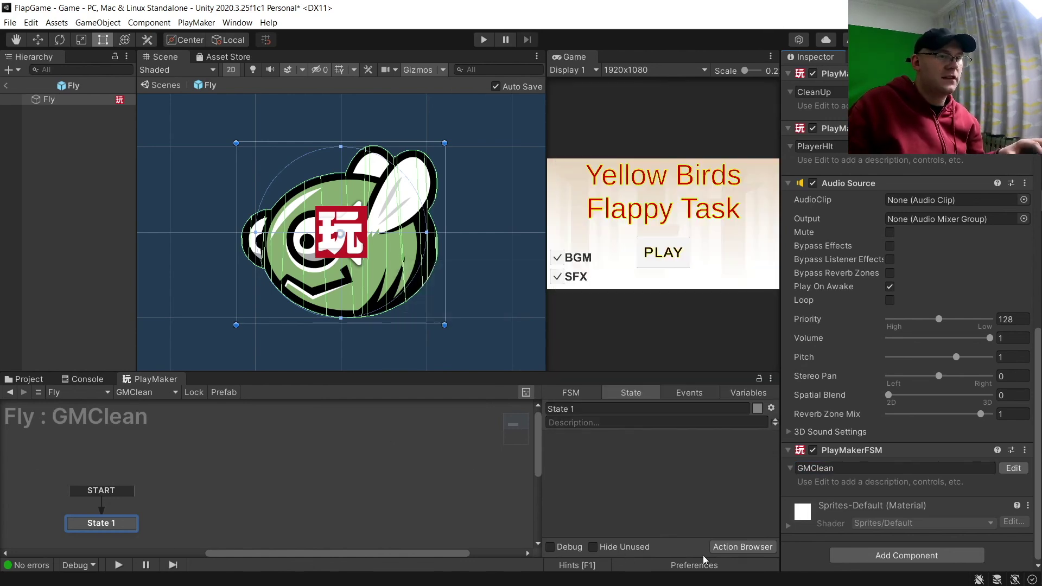
Step: Add State 2 and State 3 to the GMClean FSM, and give State 3 a FINISHED transition
click(267, 470)
right_click(267, 470)
click(304, 321)
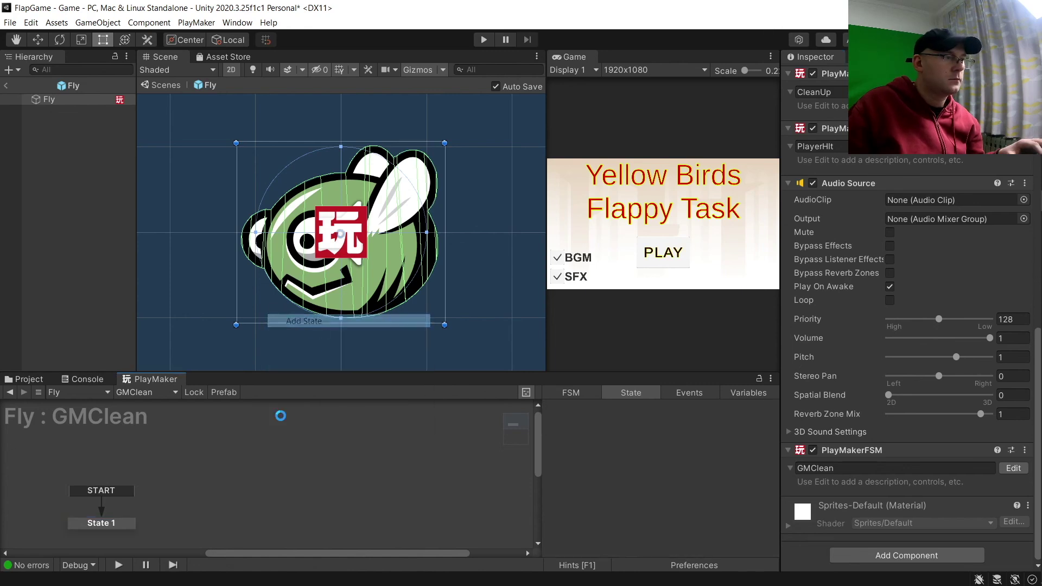
right_click(212, 532)
click(239, 387)
click(123, 528)
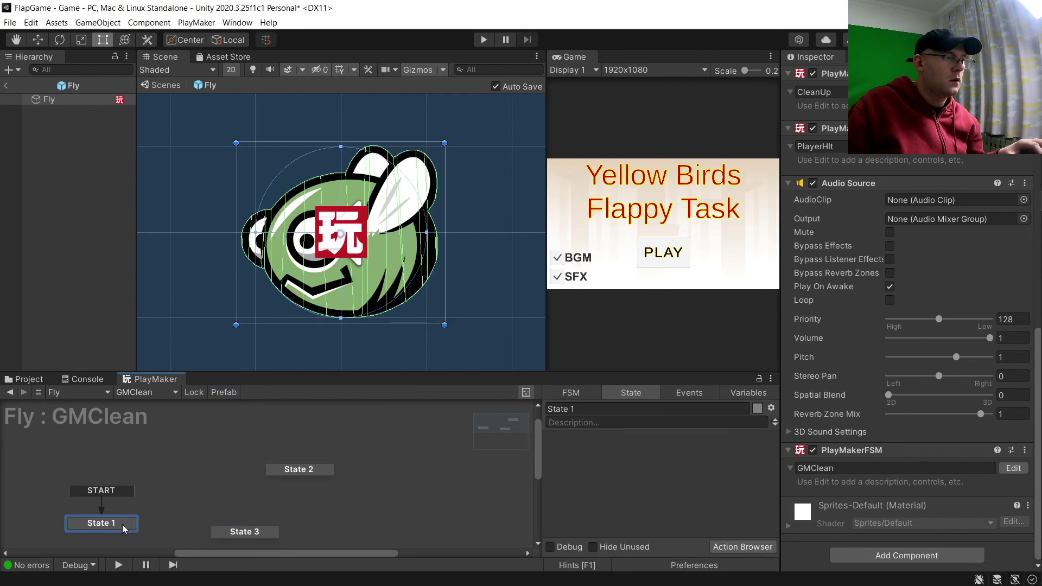
right_click(234, 531)
mouse_move(368, 418)
click(412, 416)
Step: Add Yes and No transitions to State 1, linking Yes to State 2, No to State 3, and State 3's FINISHED back to State 1
click(122, 522)
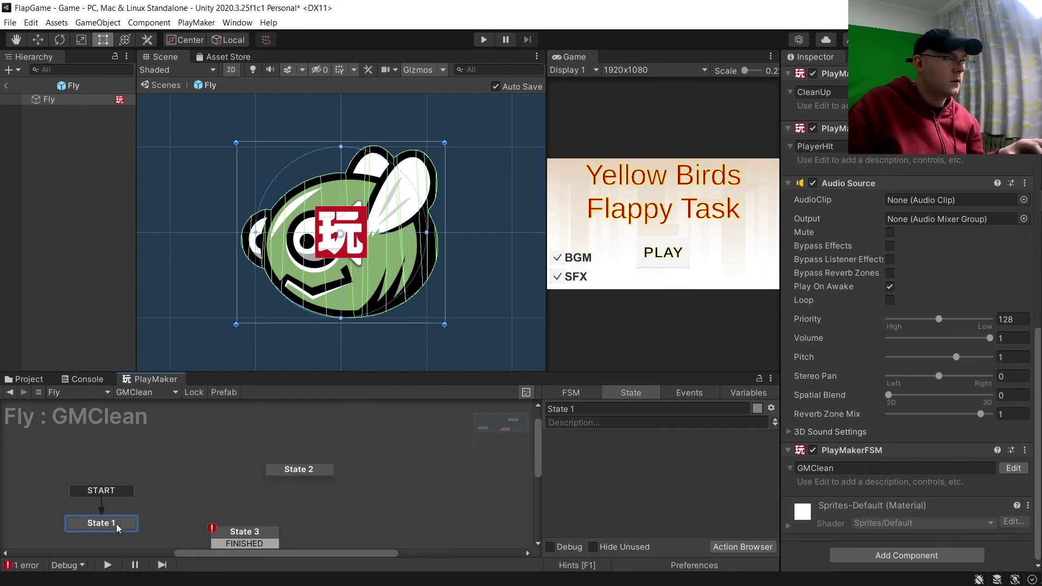
right_click(122, 523)
mouse_move(180, 414)
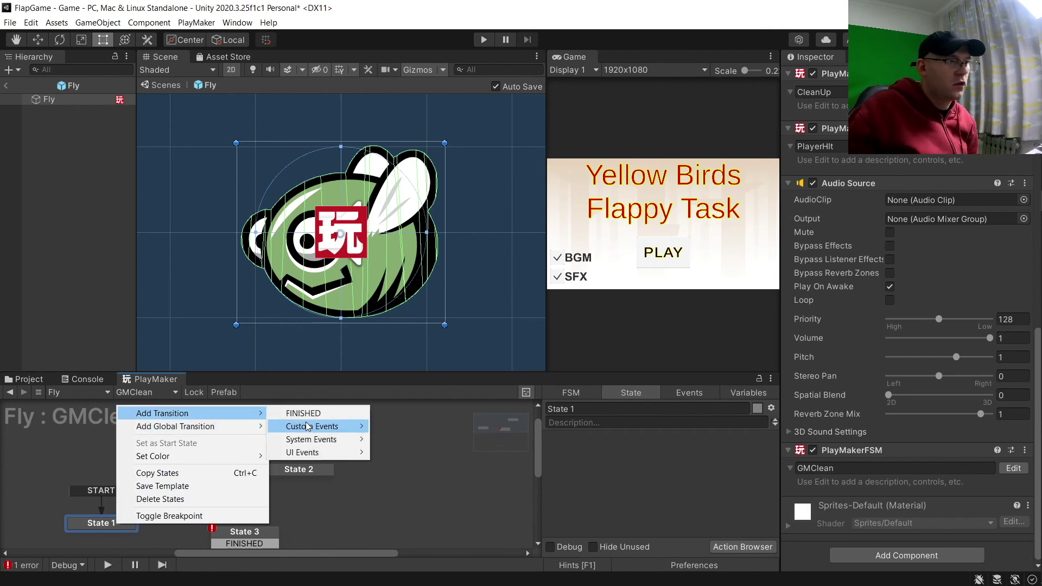
mouse_move(308, 427)
click(395, 428)
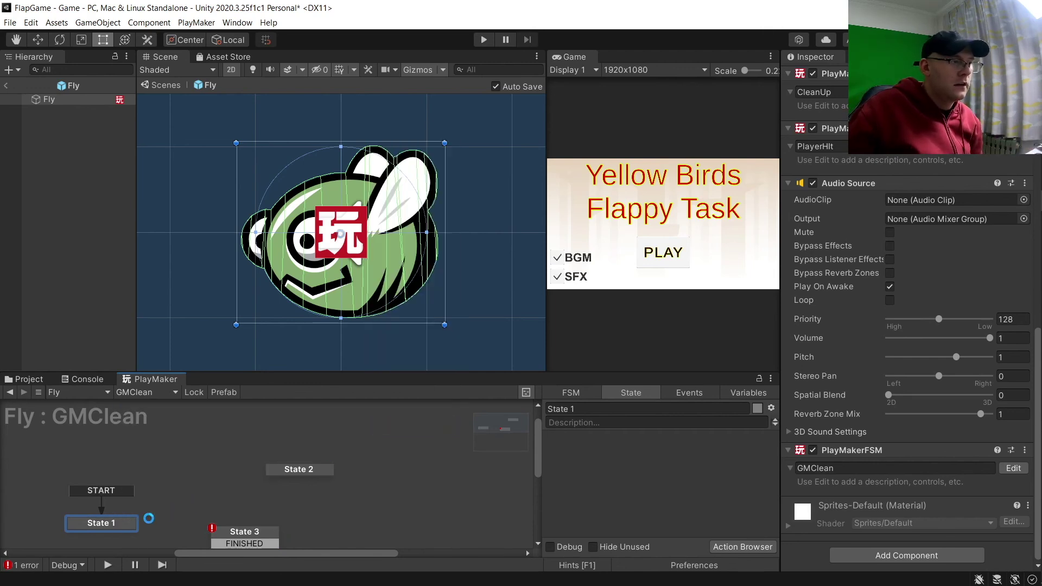
right_click(98, 522)
mouse_move(179, 421)
mouse_move(317, 439)
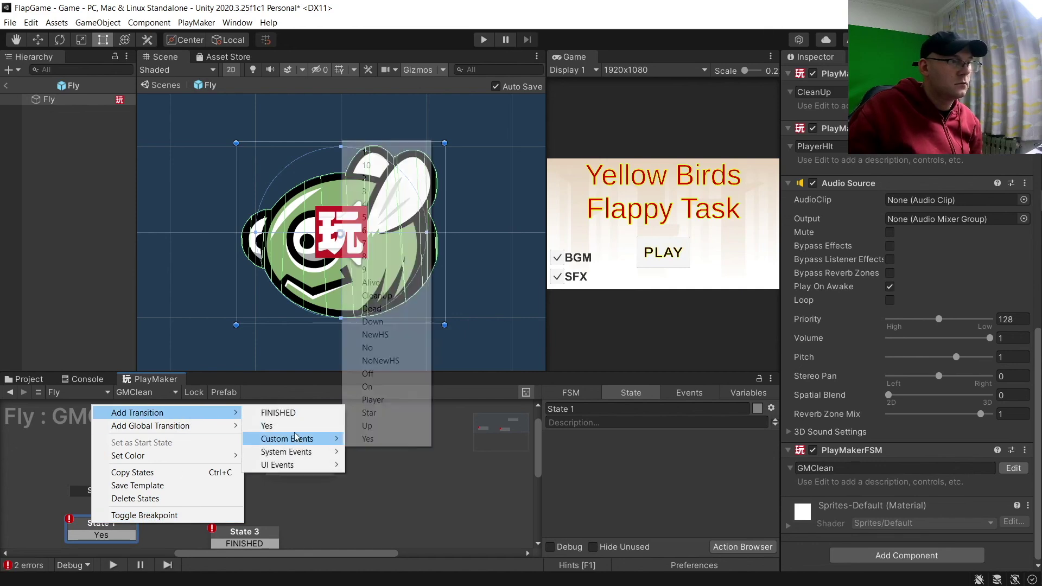
click(363, 350)
drag(127, 537, 296, 467)
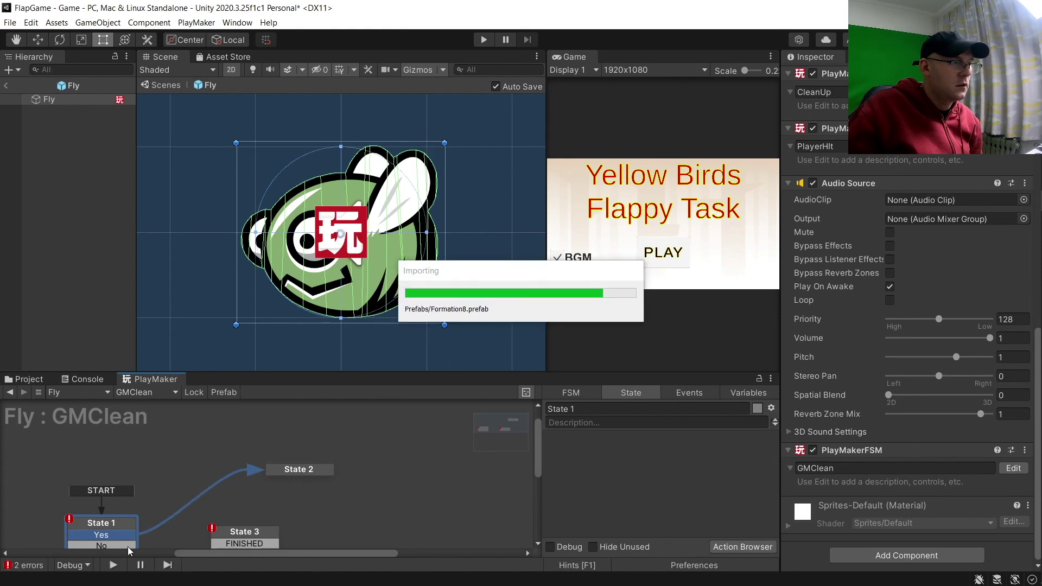
drag(162, 550, 242, 535)
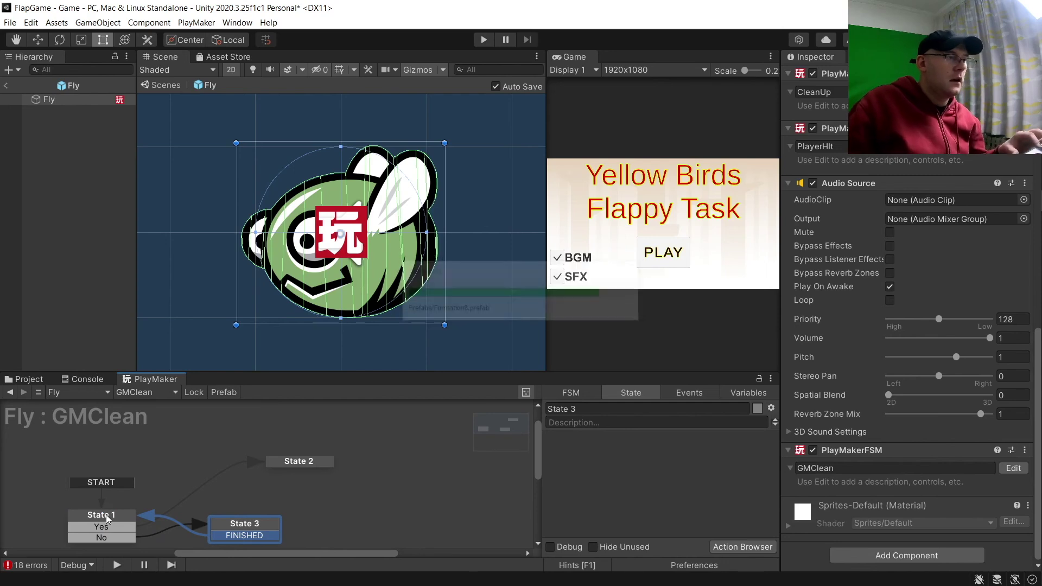
Step: Rename State 1 of the GMClean FSM as GameOver?
click(107, 513)
text(GameOer?)
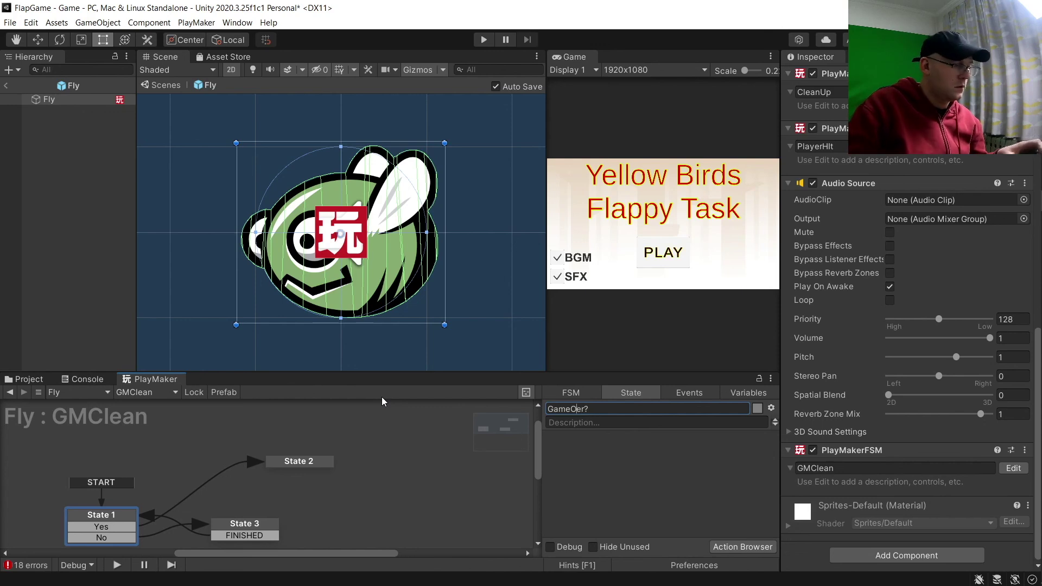
text(v)
key(Return)
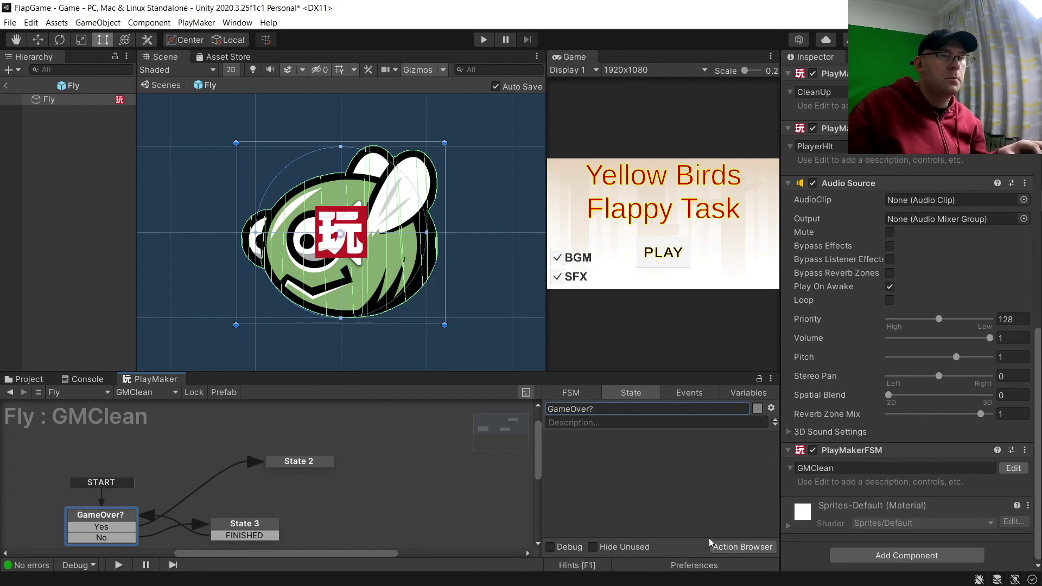
Step: Add a Bool Test action to the GameOver? state on the global variable Paused, sending Yes if true and No if false
click(725, 545)
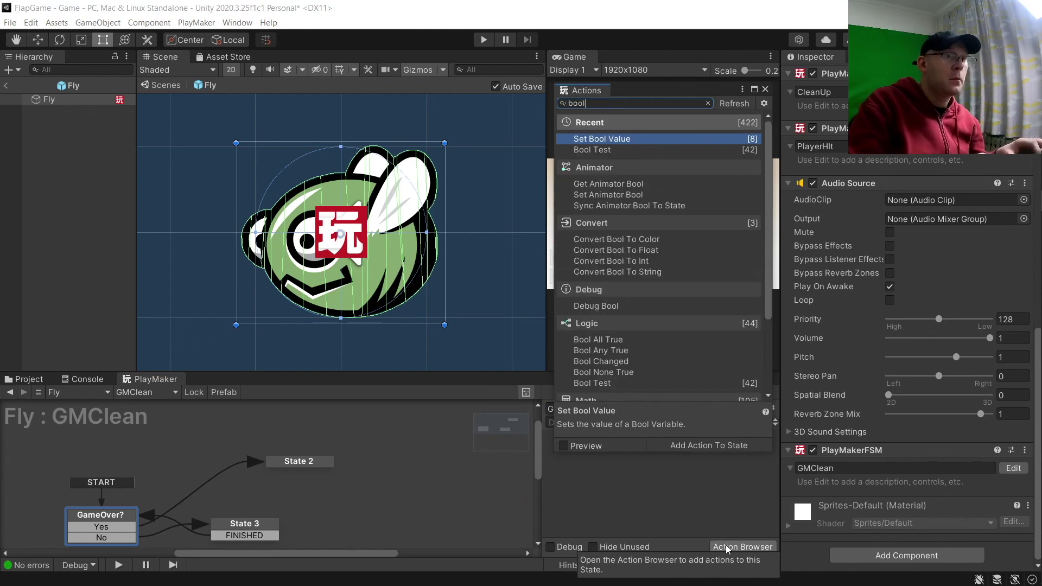
key(Down)
key(Return)
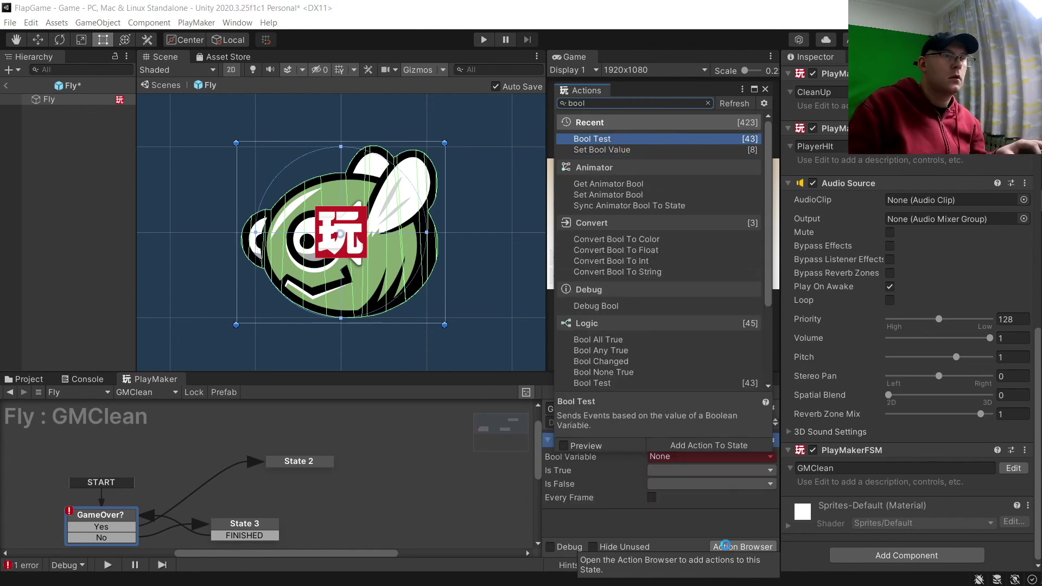
click(685, 458)
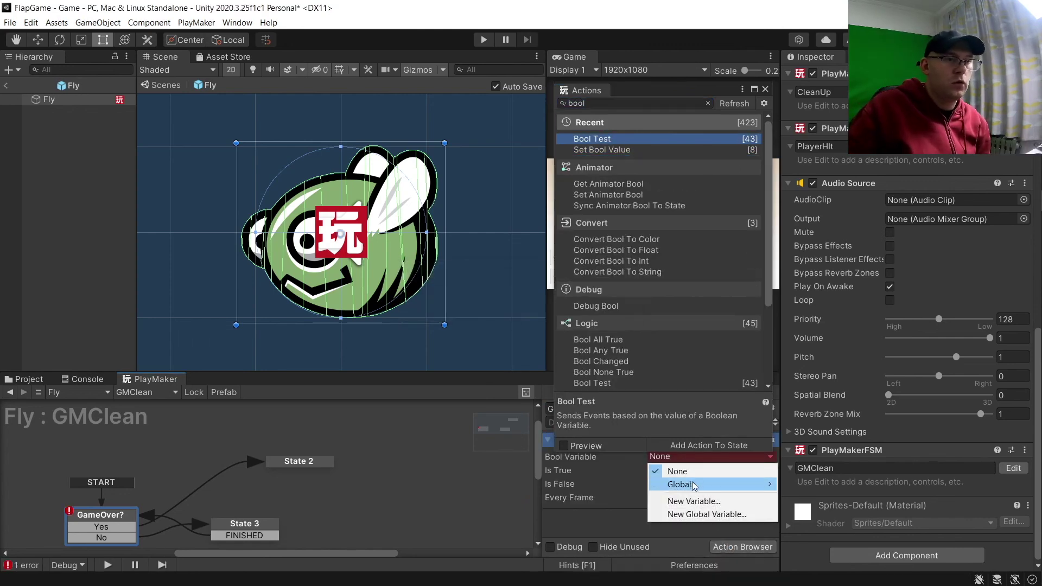
mouse_move(697, 485)
click(806, 498)
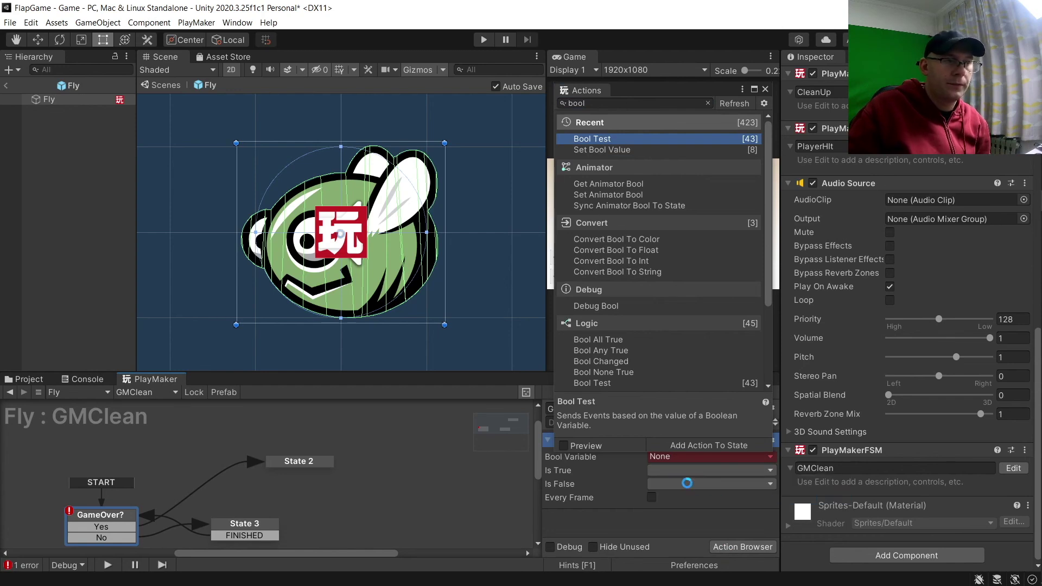
click(675, 472)
click(679, 402)
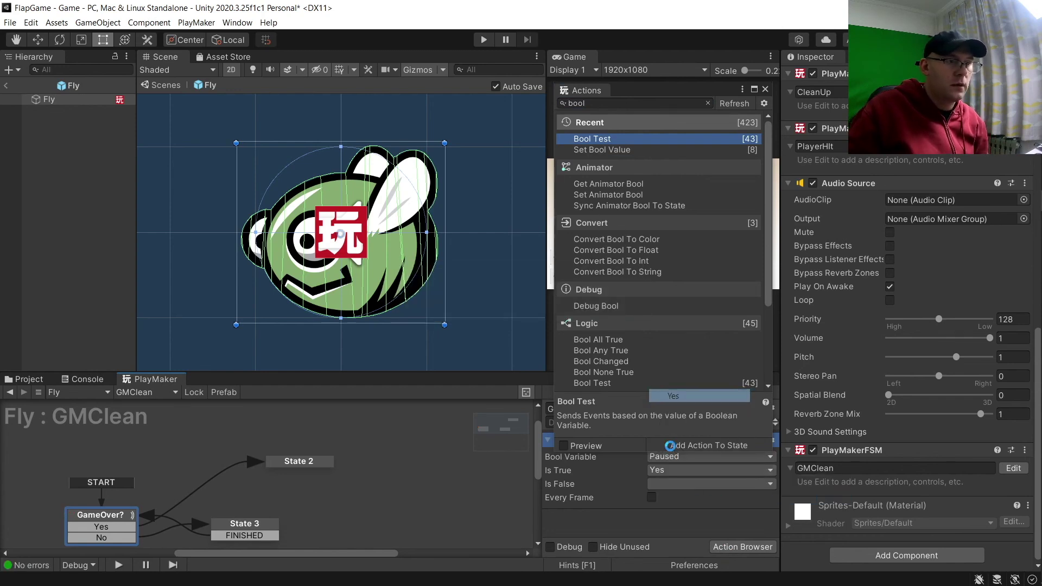
click(672, 484)
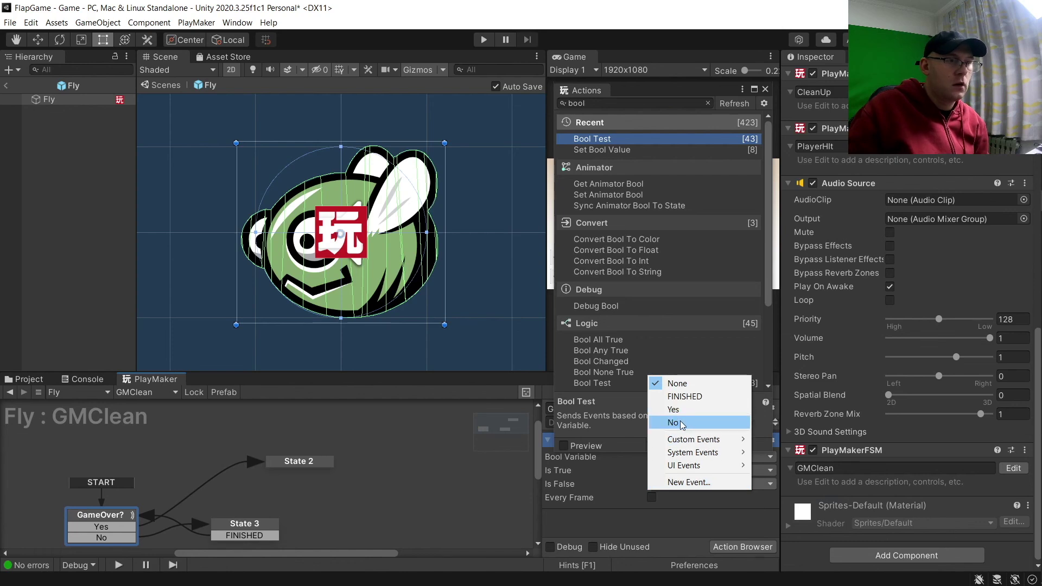
click(678, 409)
Step: Add a Destroy Self action to State 2 of the GMClean FSM
click(296, 462)
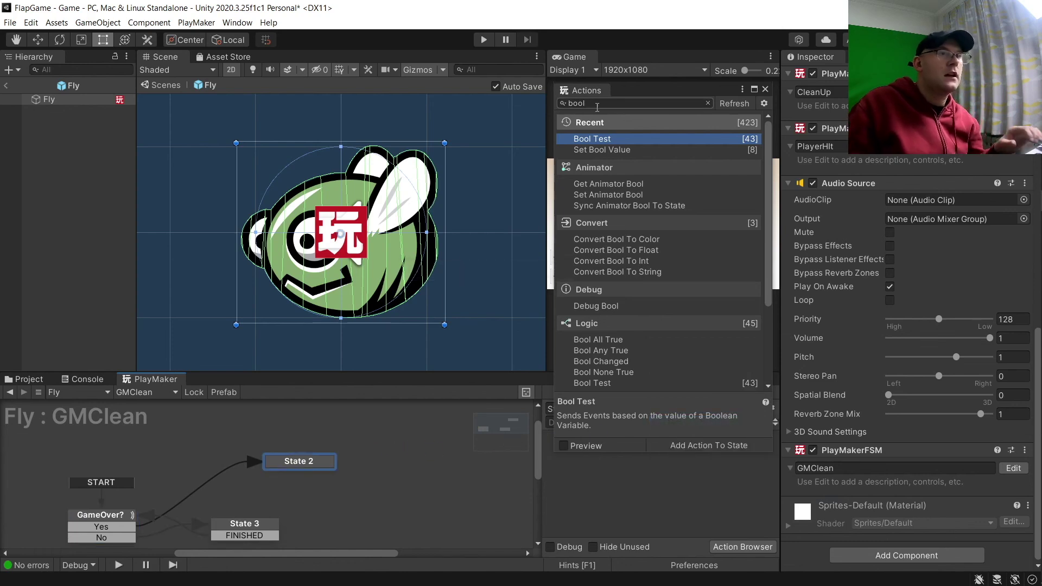
text(des)
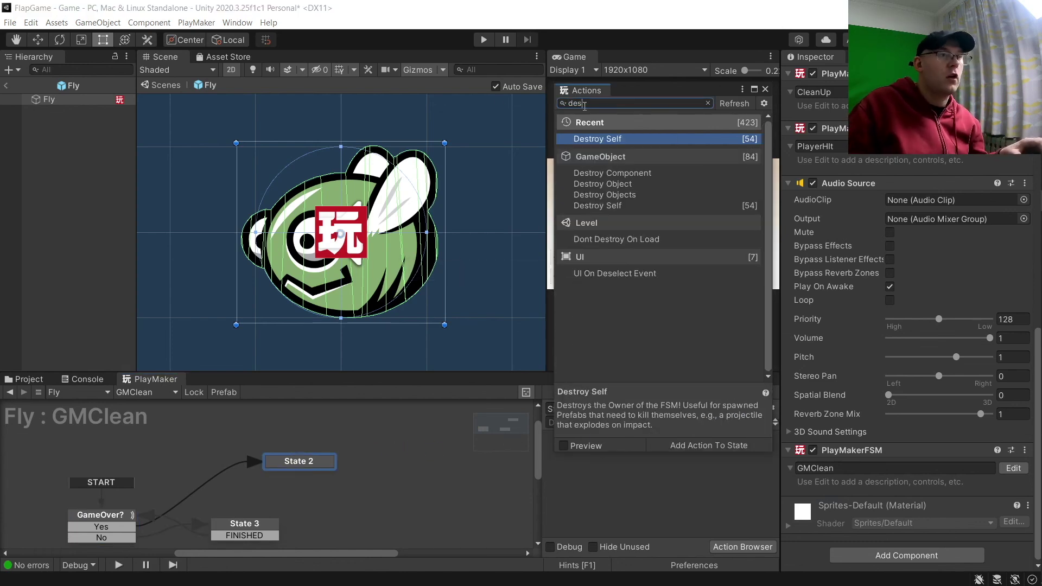
double_click(615, 140)
click(767, 89)
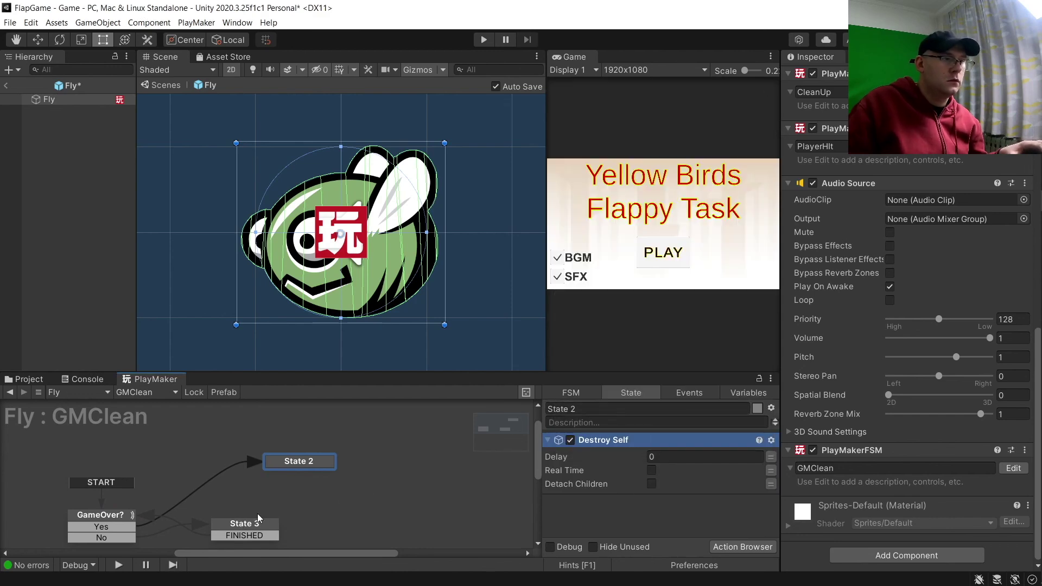
Step: Add a Next Frame Event action to State 3 that sends FINISHED
click(239, 530)
click(739, 546)
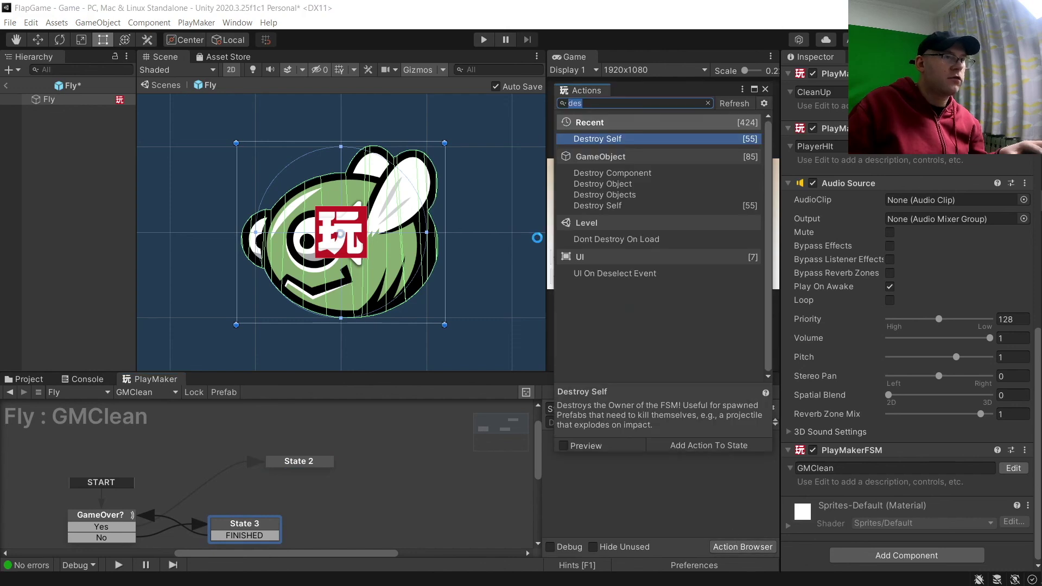
text(next)
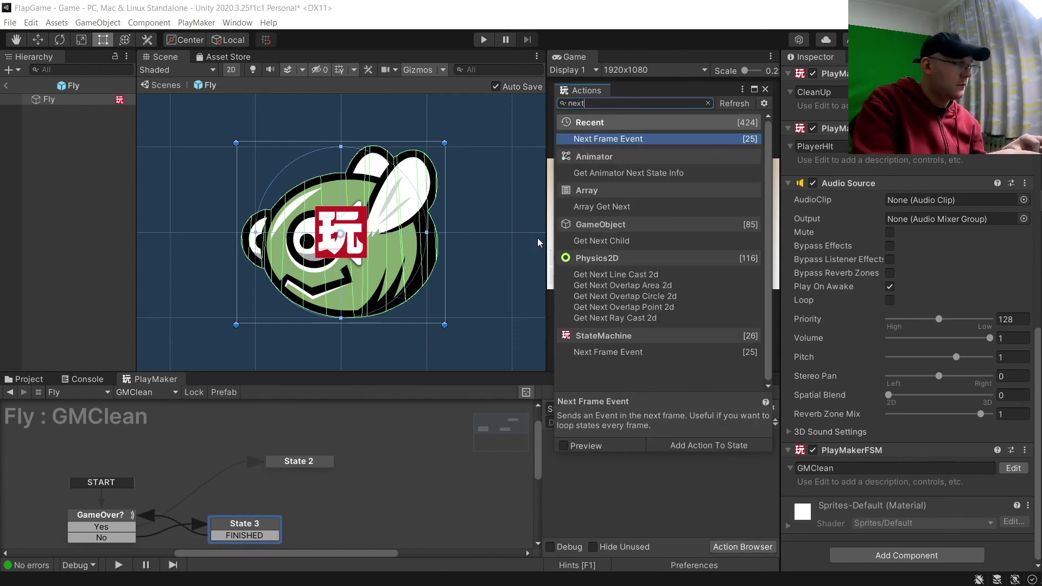
key(Return)
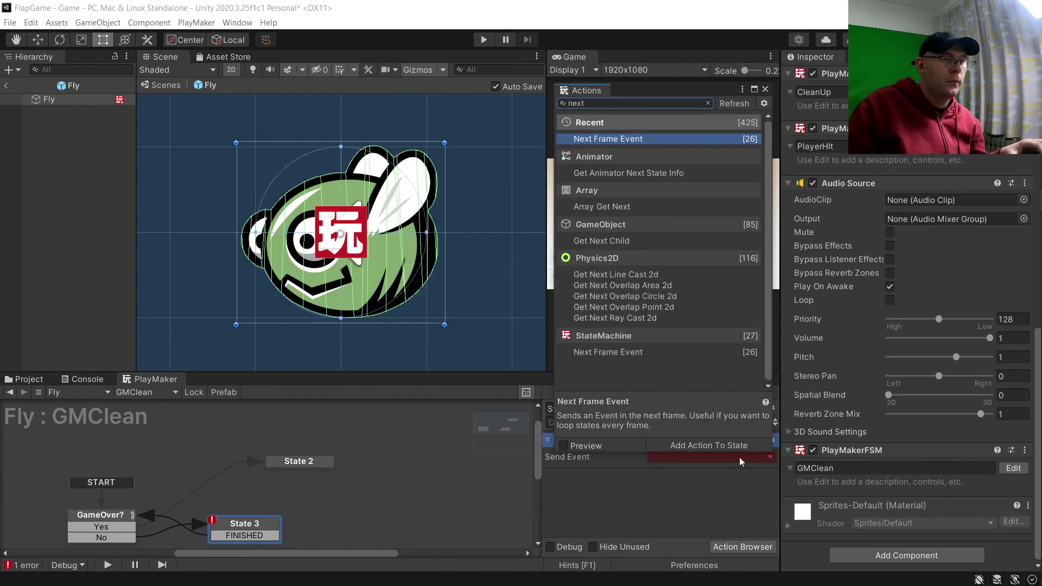
click(722, 457)
click(722, 484)
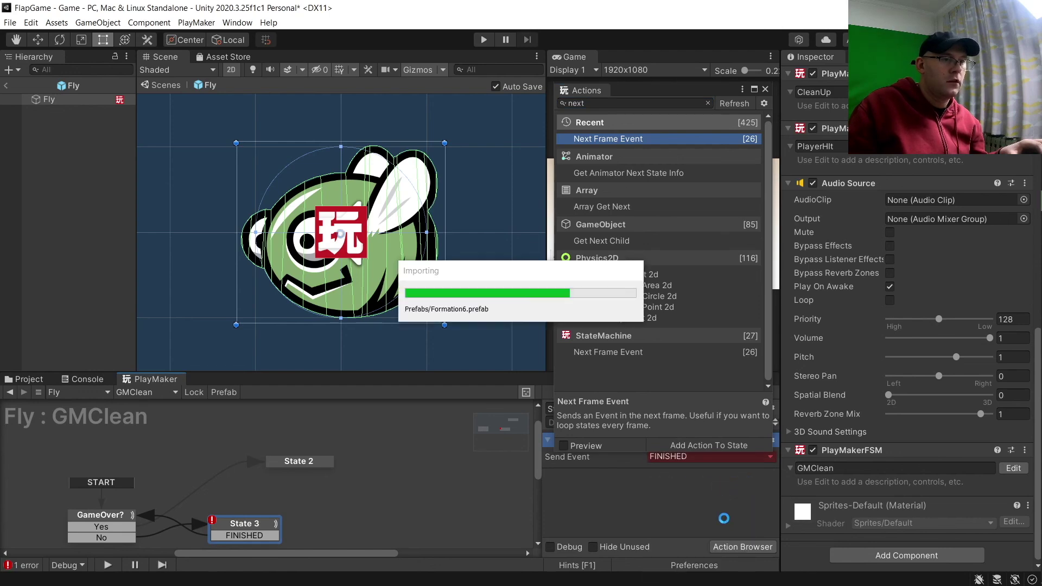
click(765, 89)
Step: Rename State 2 as DestroySelf and State 3 as Wait
click(106, 516)
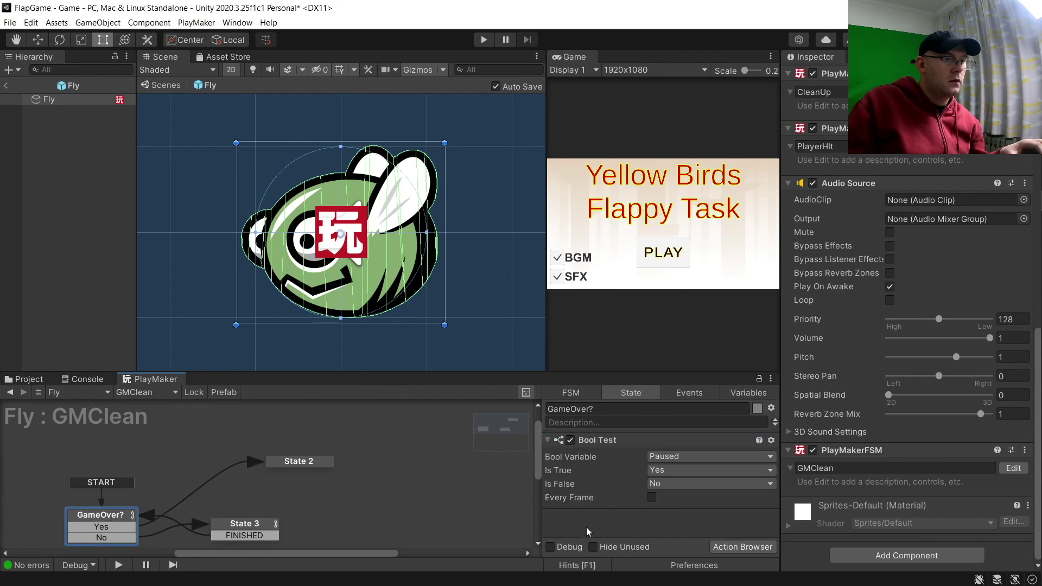
click(301, 462)
text(D)
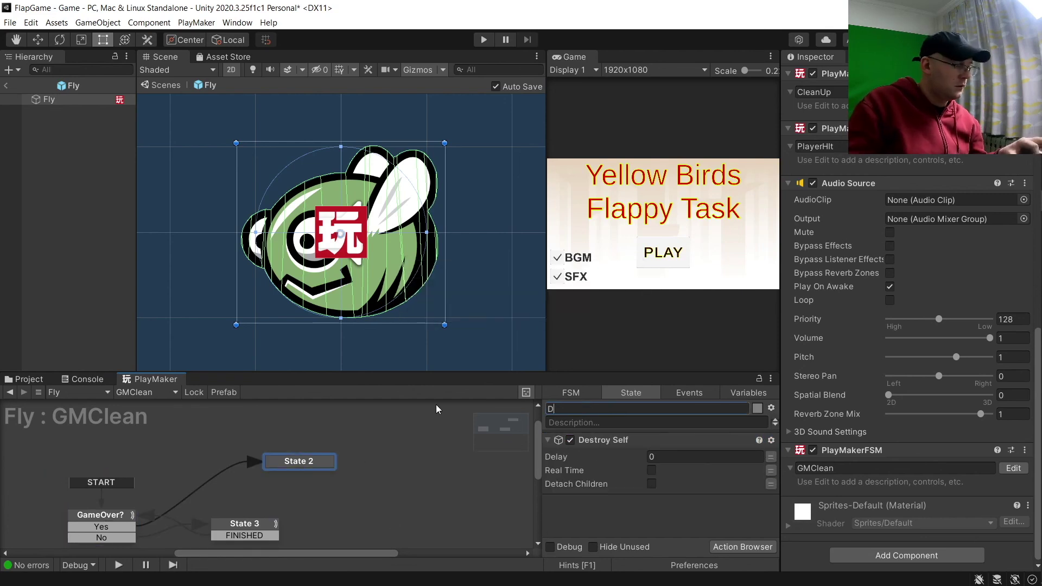
text(estroySelf)
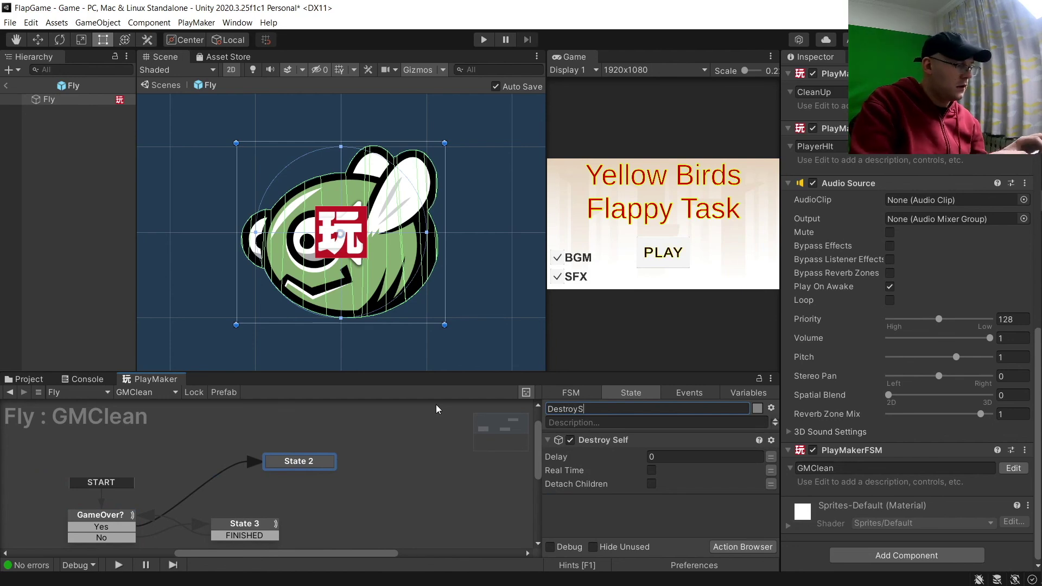
click(252, 531)
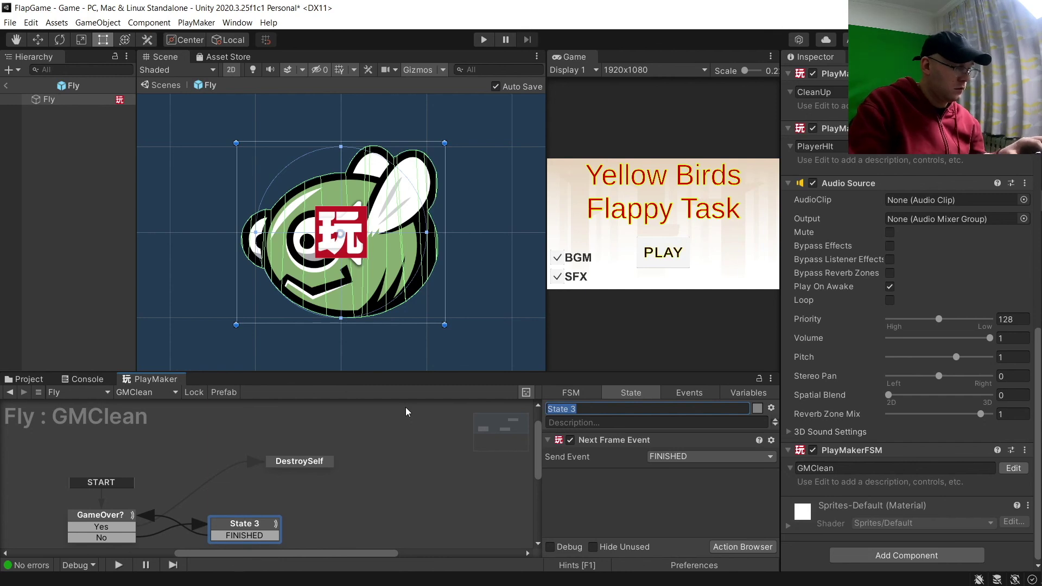
text(Wait)
key(Return)
Step: Leave the Fly prefab's editing mode and copy its GMClean FSM component from the prefab asset
click(5, 86)
click(33, 380)
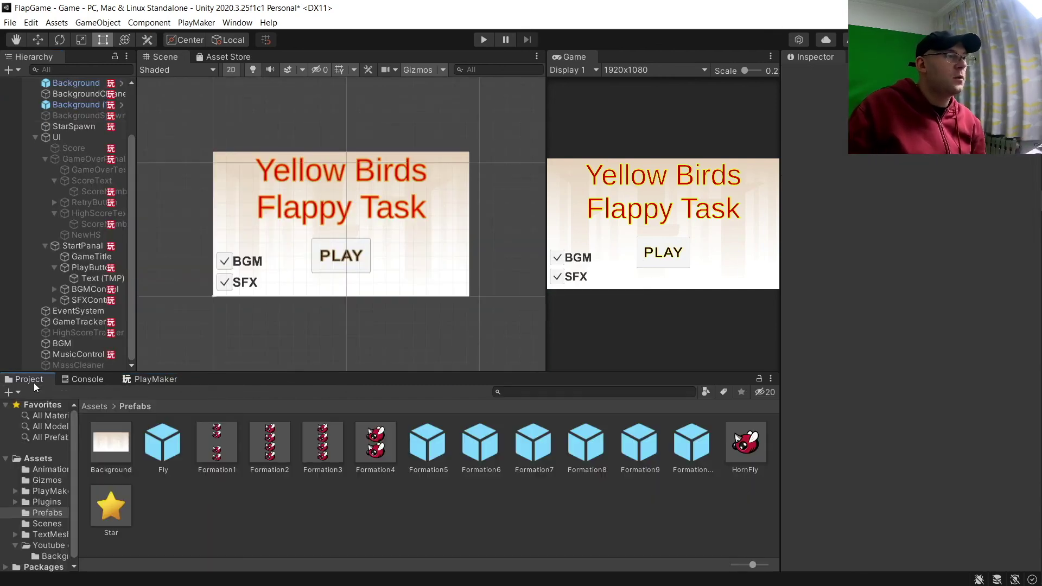
click(166, 439)
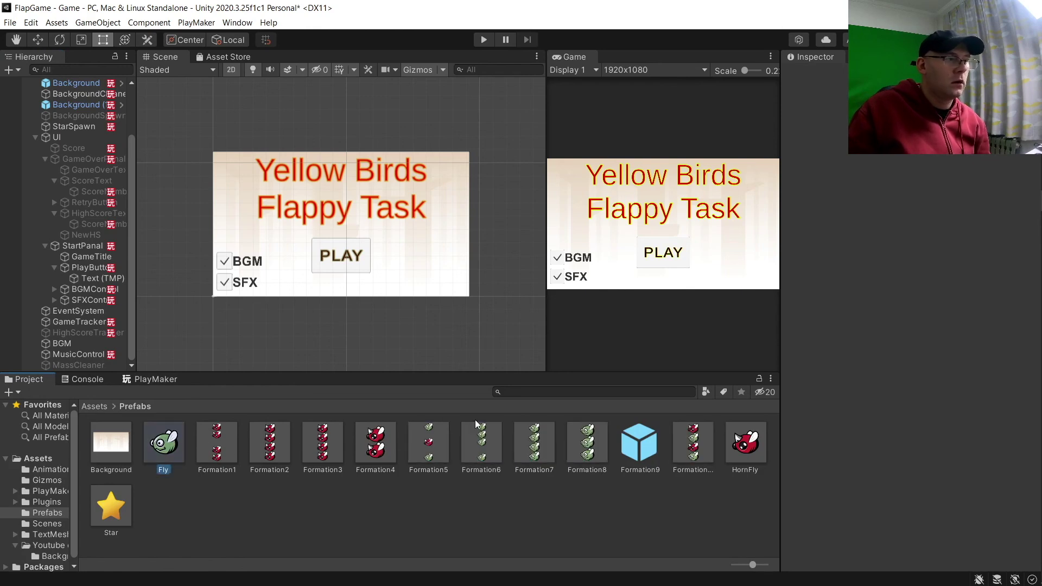
scroll(938, 439, down, 10)
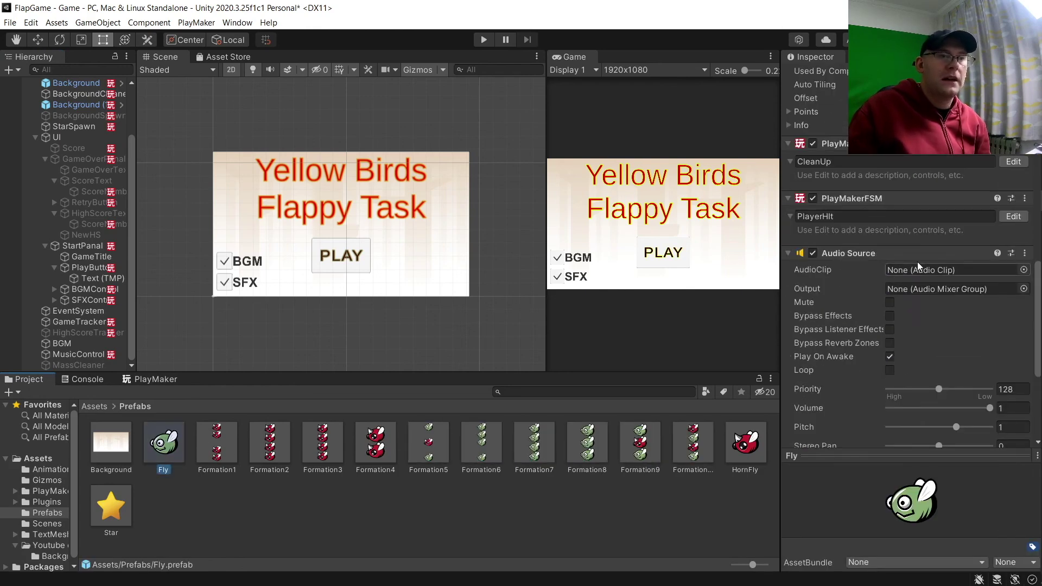
scroll(914, 273, down, 3)
click(1025, 327)
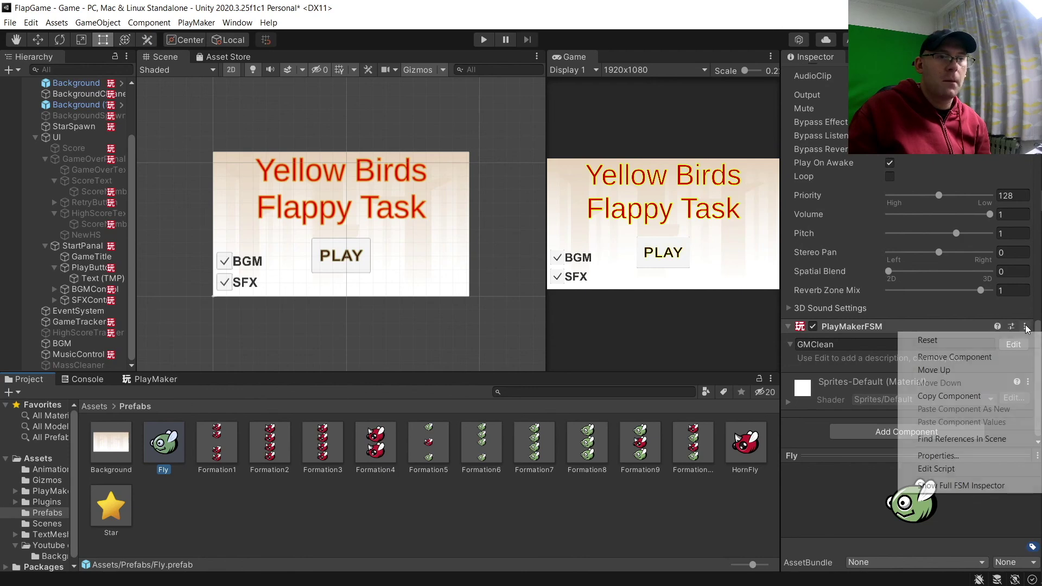
click(939, 397)
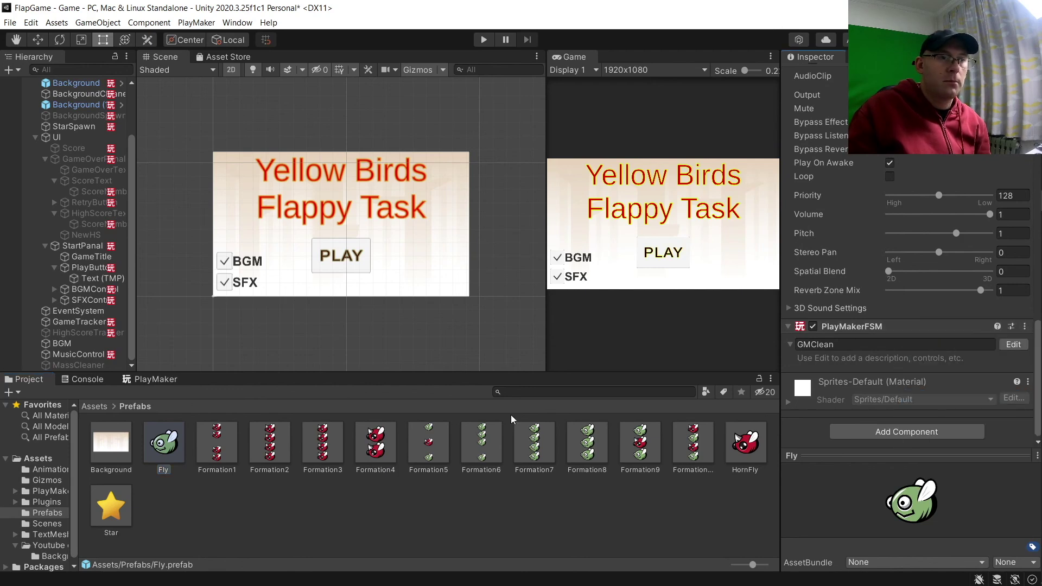
Step: Paste the copied GMClean FSM onto the Formation1 prefab as a new component
click(229, 445)
click(1030, 316)
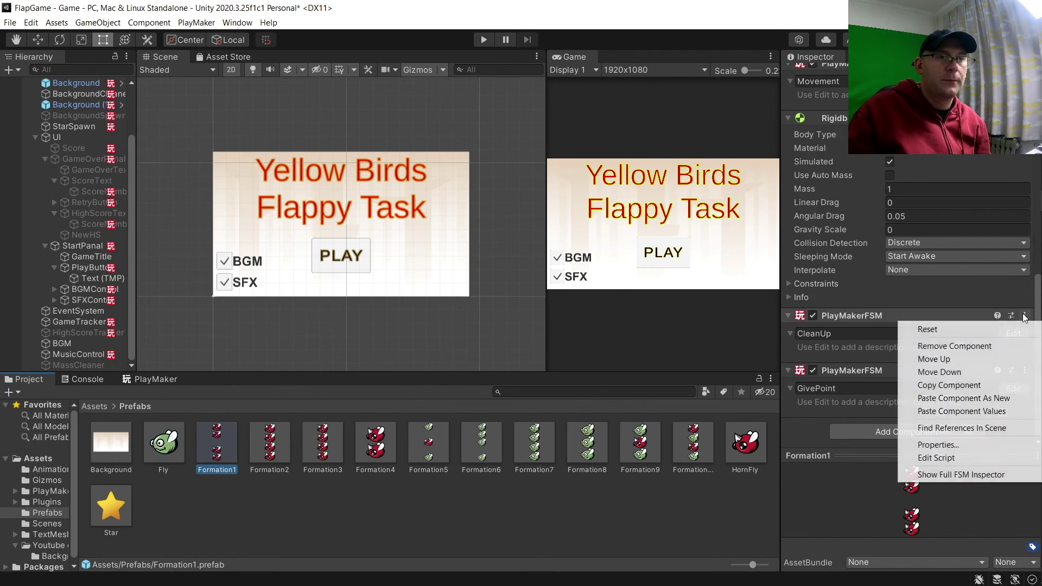
click(945, 398)
Step: Paste the copied GMClean FSM as a new component onto the Formation2 and Formation3 prefabs
click(258, 451)
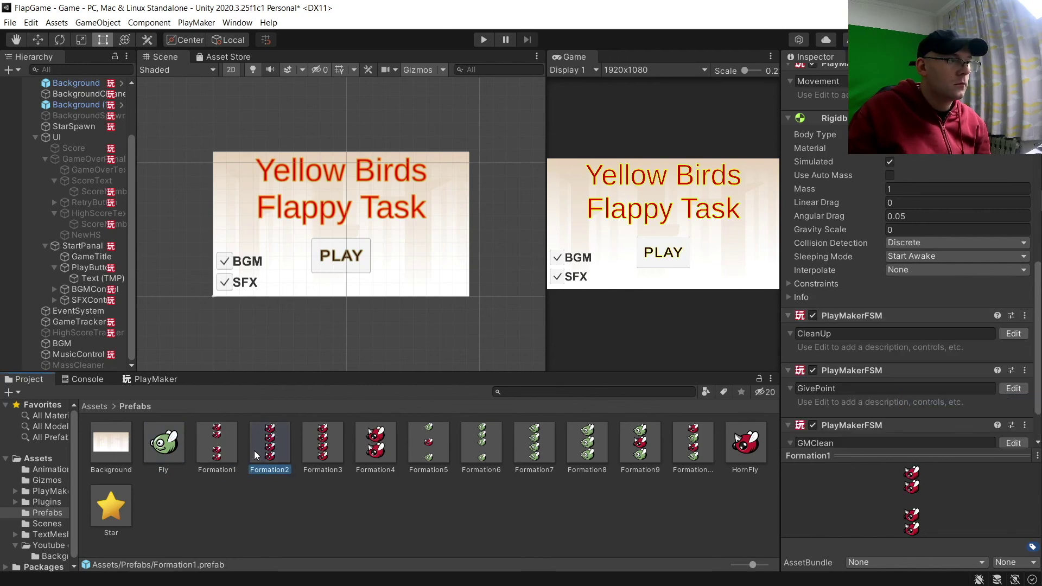
click(1025, 316)
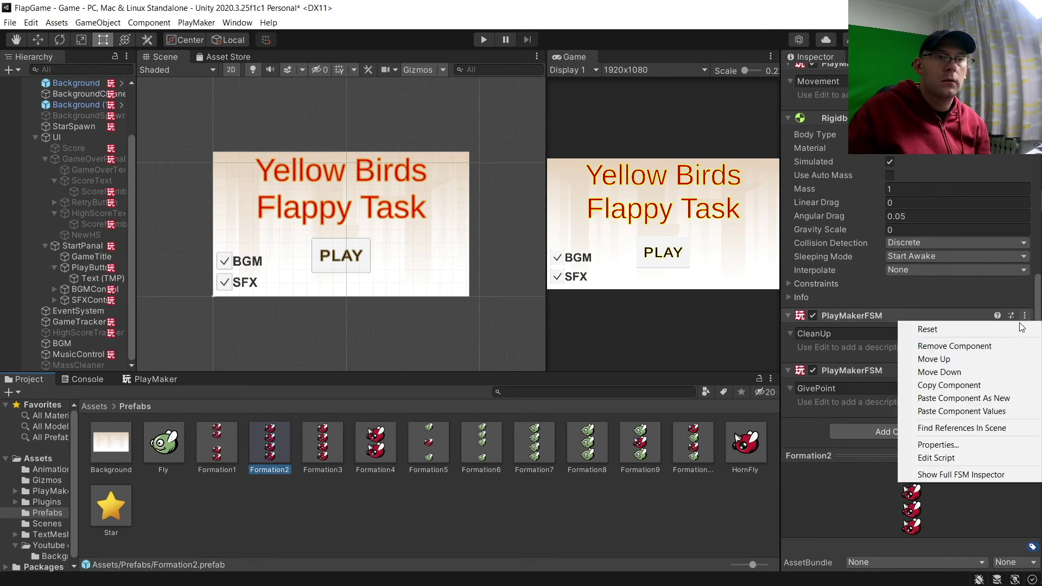
click(955, 399)
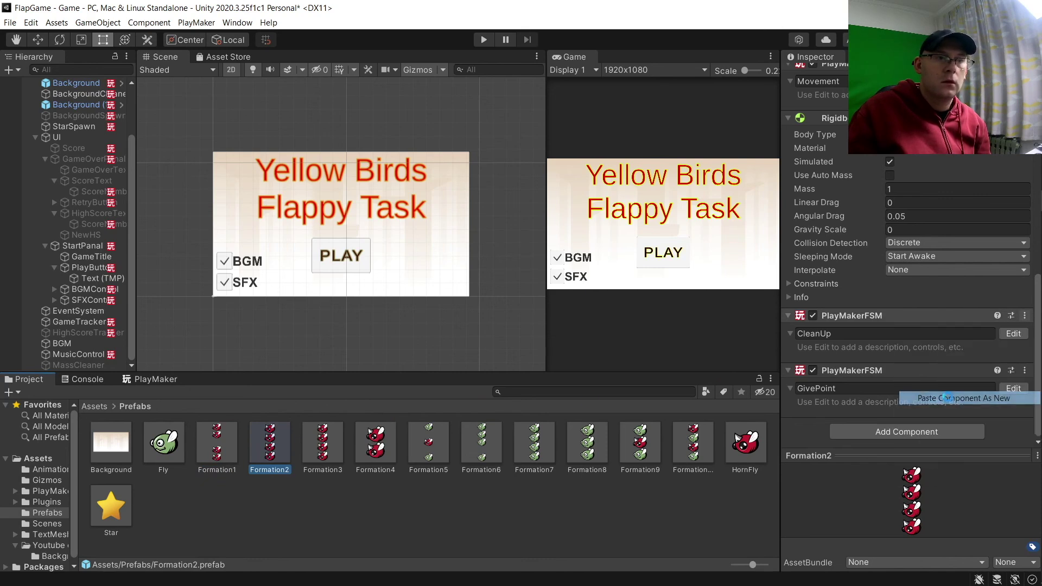
click(323, 445)
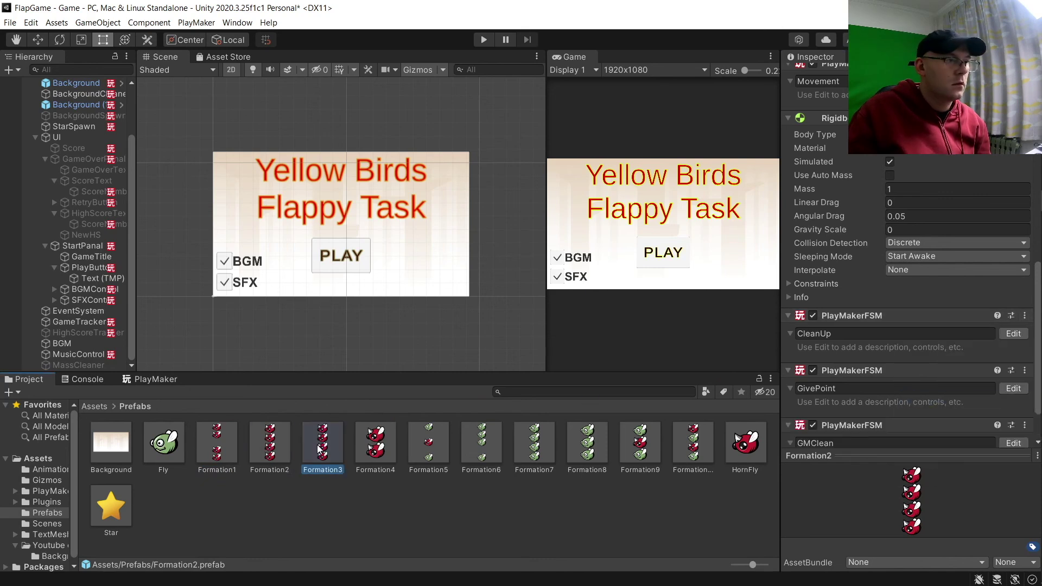
click(1025, 315)
click(959, 399)
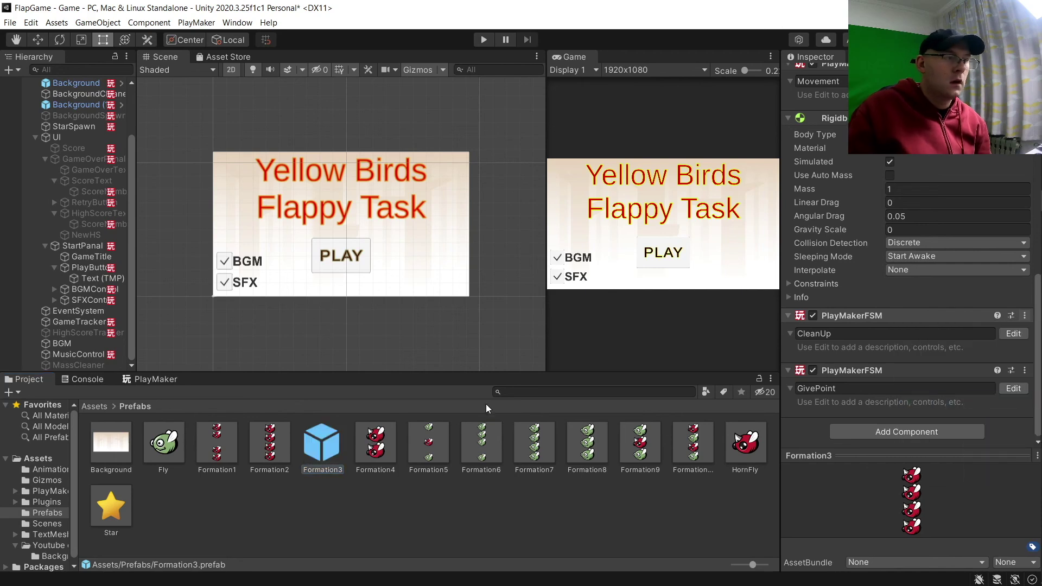
Step: Paste the copied GMClean FSM as a new component onto the Formation4 and Formation5 prefabs
click(376, 444)
click(1025, 316)
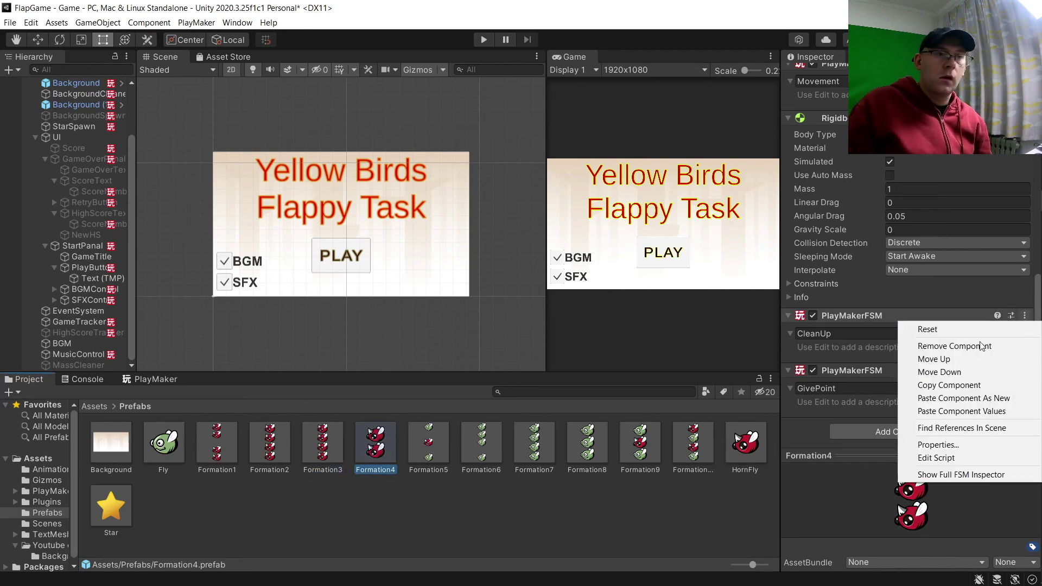
click(959, 399)
click(429, 443)
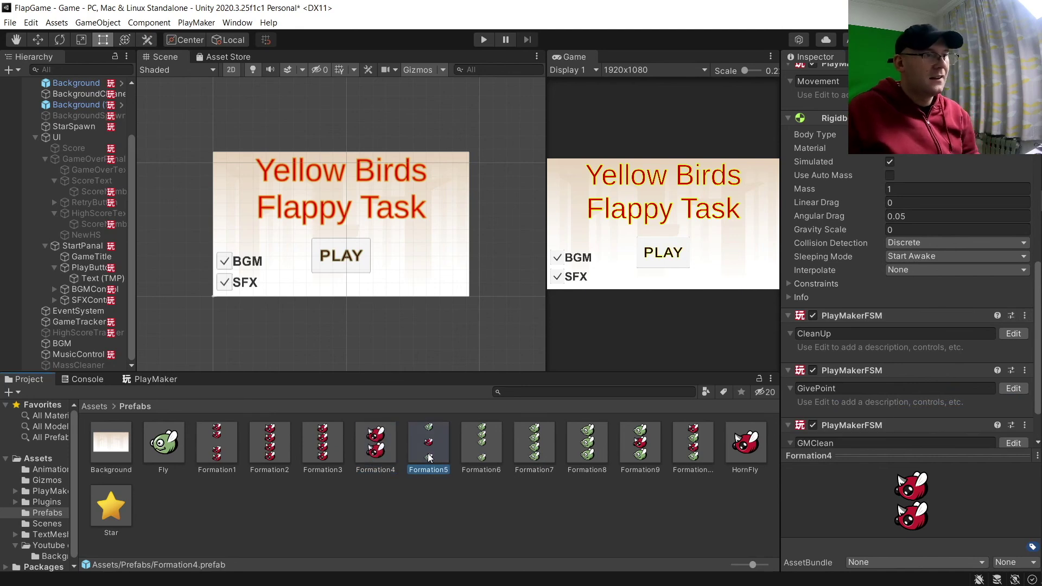
mouse_move(1037, 346)
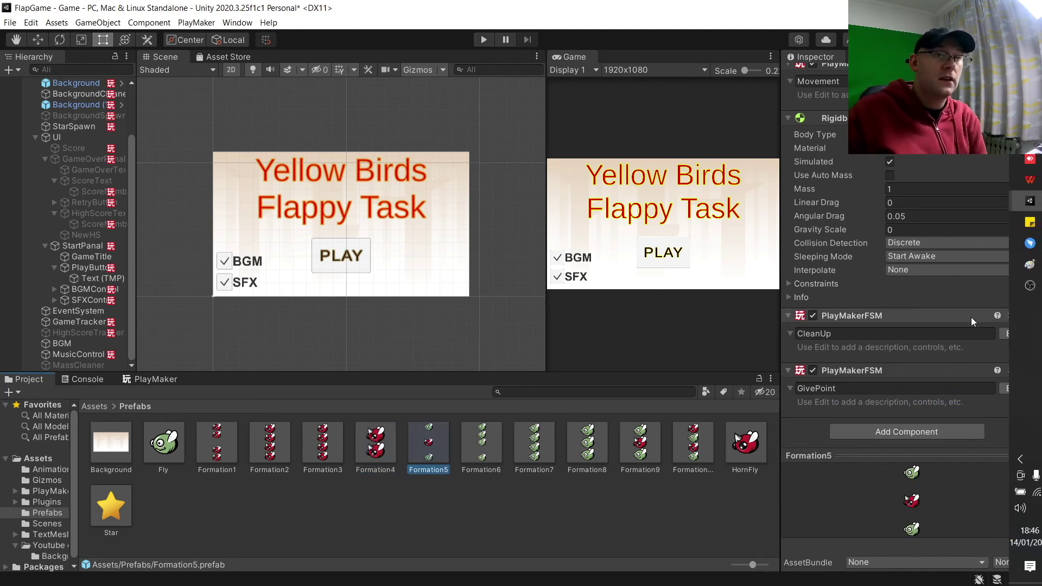
click(1025, 316)
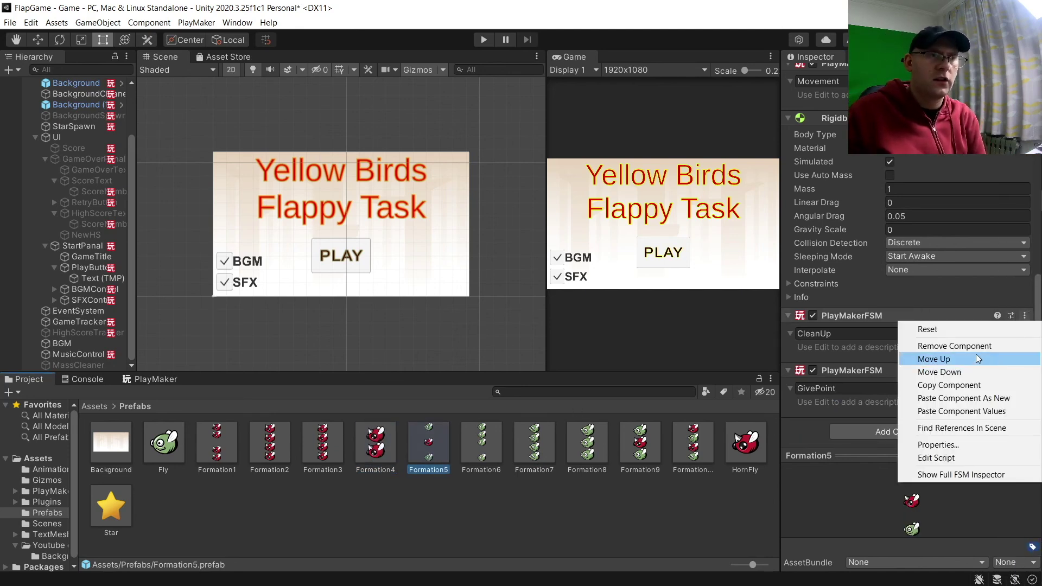
click(967, 399)
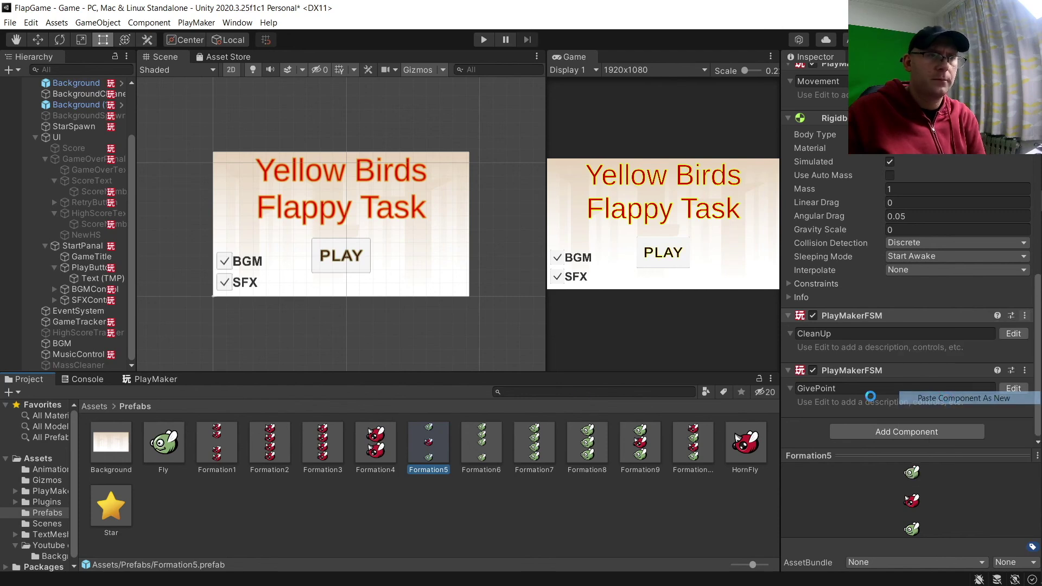
Step: Paste the copied GMClean FSM as a new component onto the Formation6 and Formation7 prefabs
click(493, 447)
click(1026, 316)
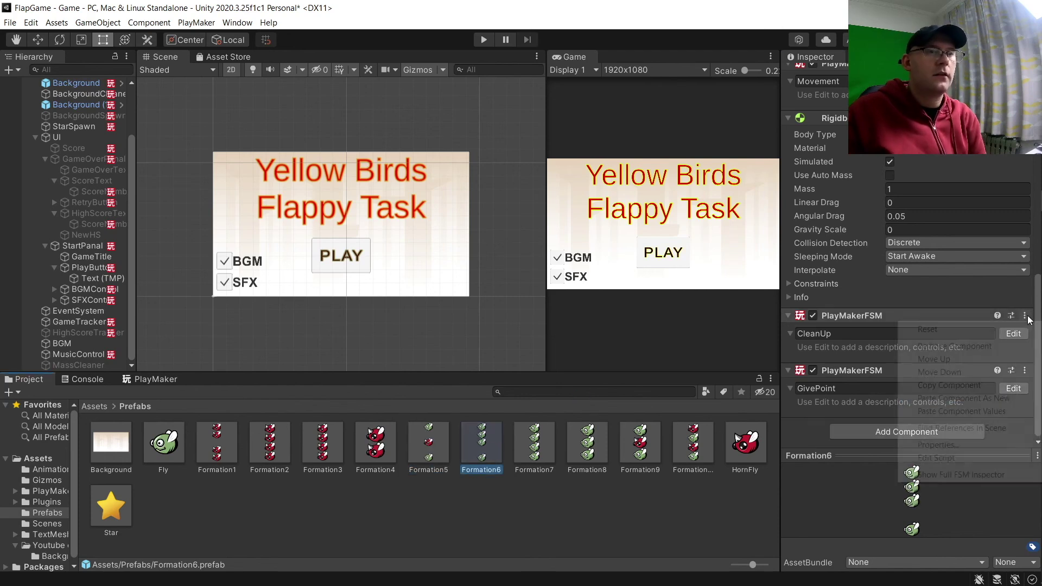
click(961, 399)
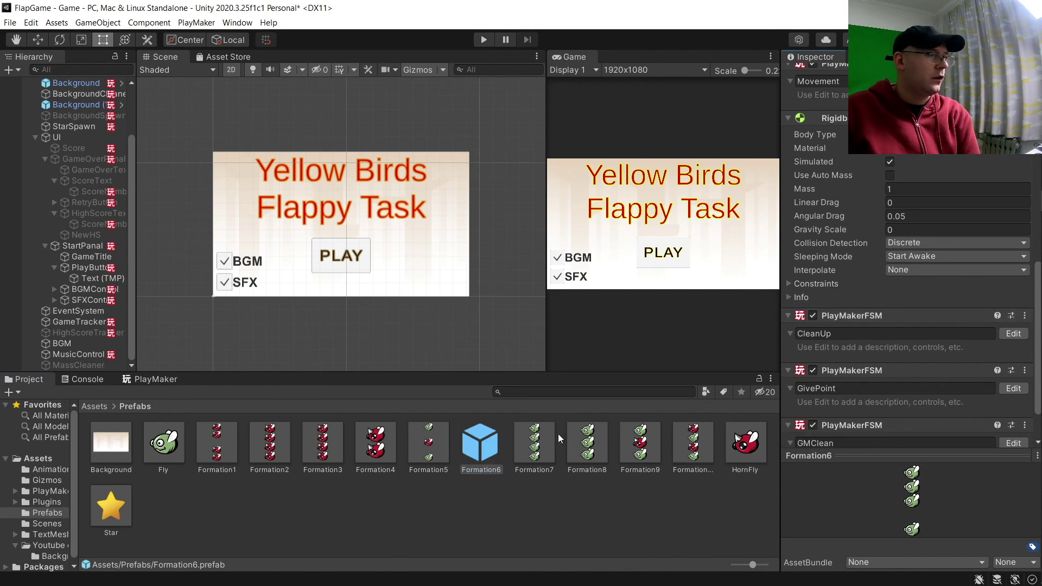
click(544, 434)
click(1026, 316)
click(961, 398)
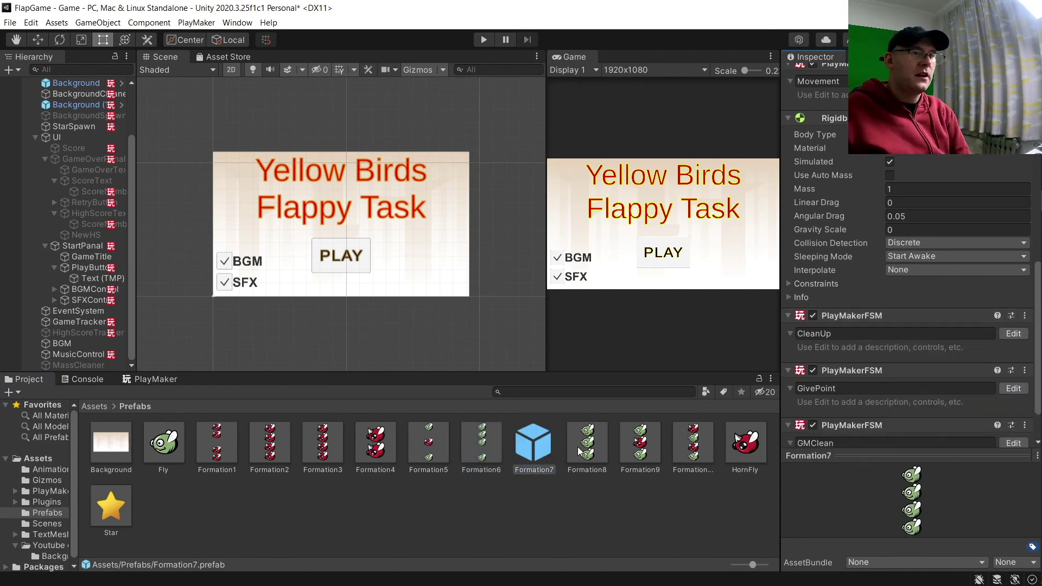
Step: Paste the copied GMClean FSM as a new component onto the Formation8 and Formation9 prefabs
click(577, 447)
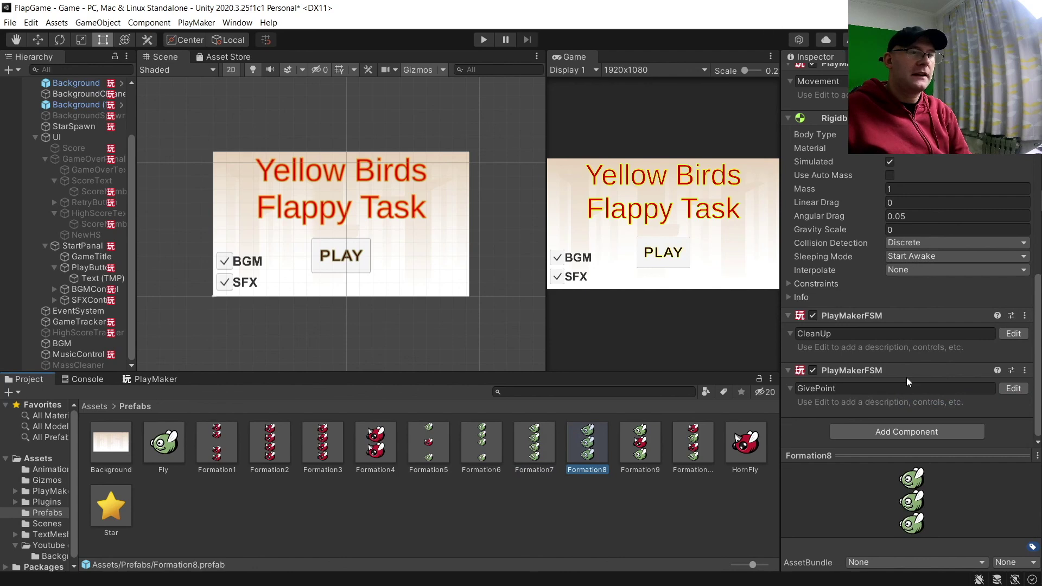
click(1025, 316)
click(962, 398)
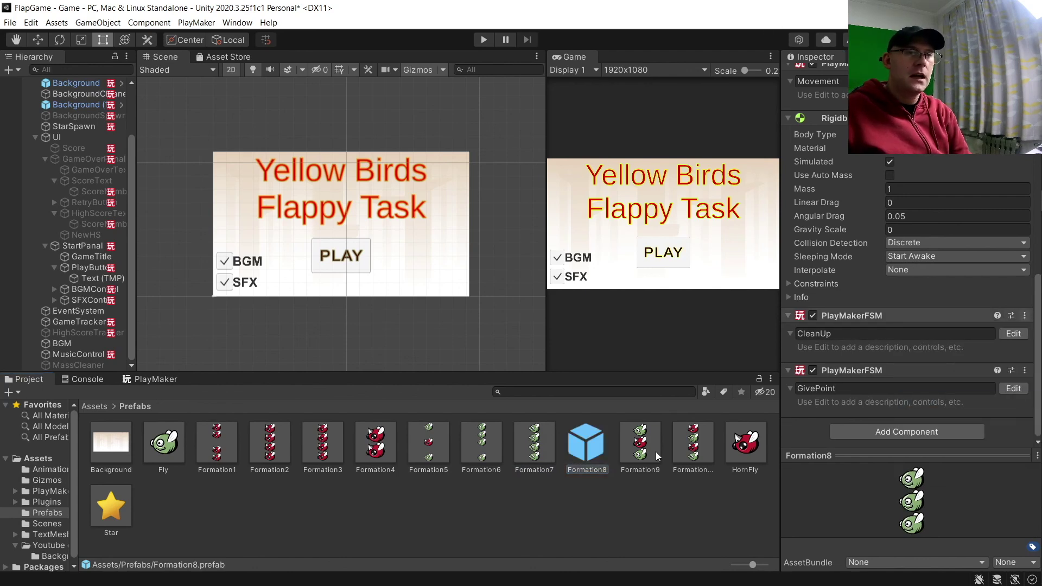
click(641, 442)
click(1025, 316)
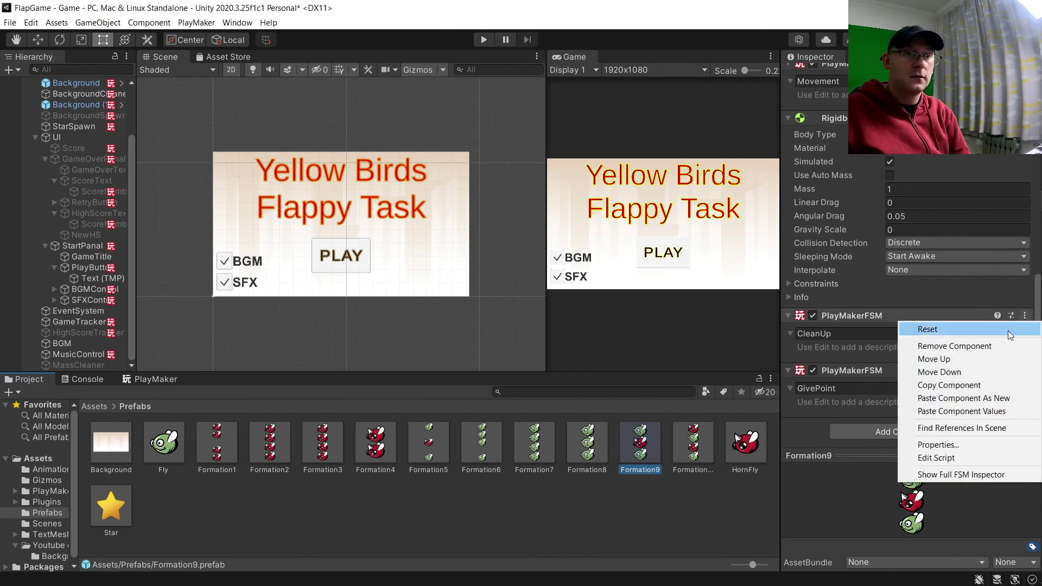
click(959, 398)
Step: Paste the copied GMClean FSM as a new component onto the Formation10 and HornFly prefabs, then clear the selection
click(695, 447)
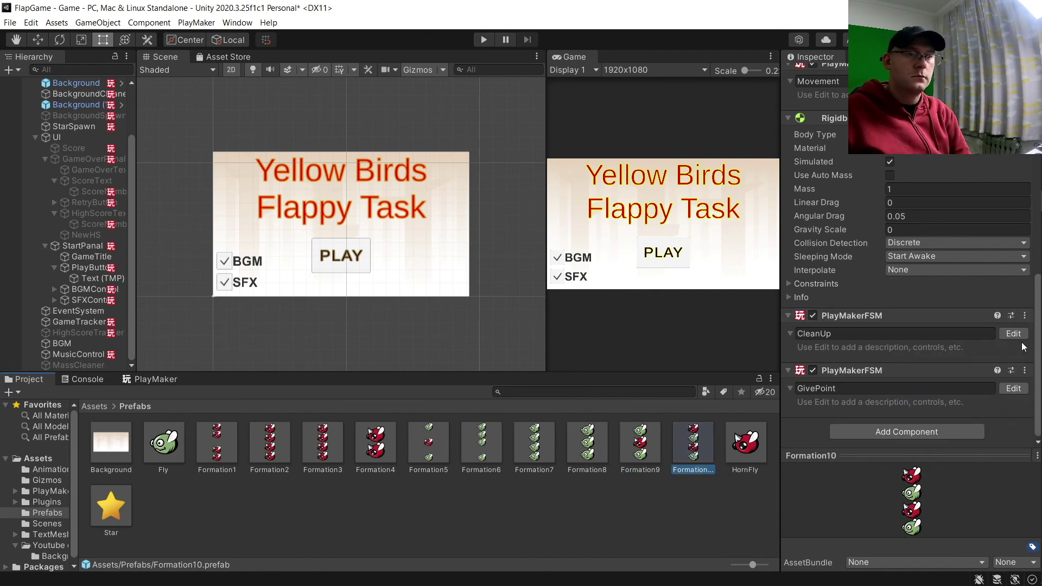
click(1025, 315)
click(959, 398)
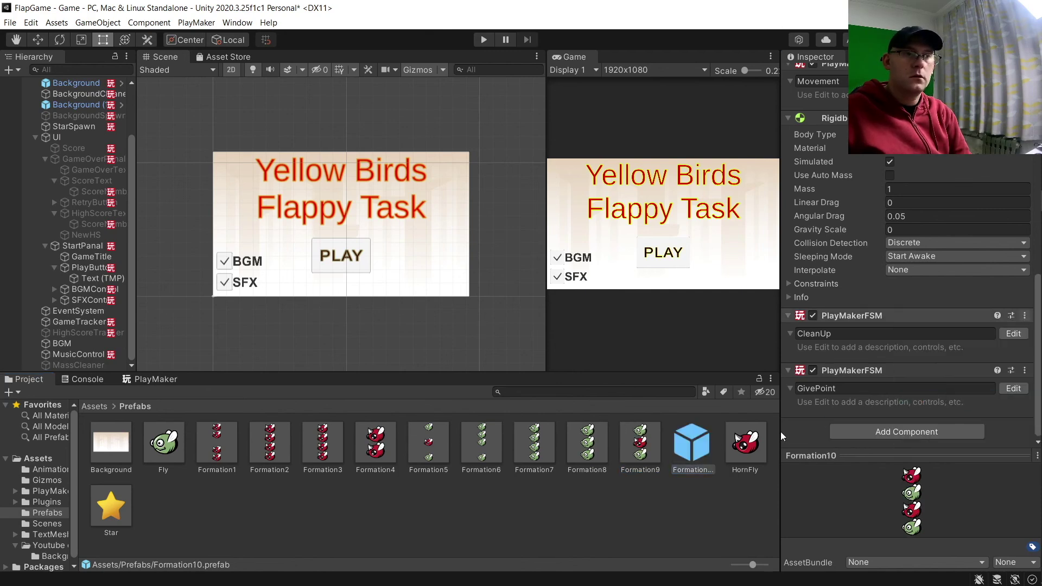
click(746, 442)
click(1025, 285)
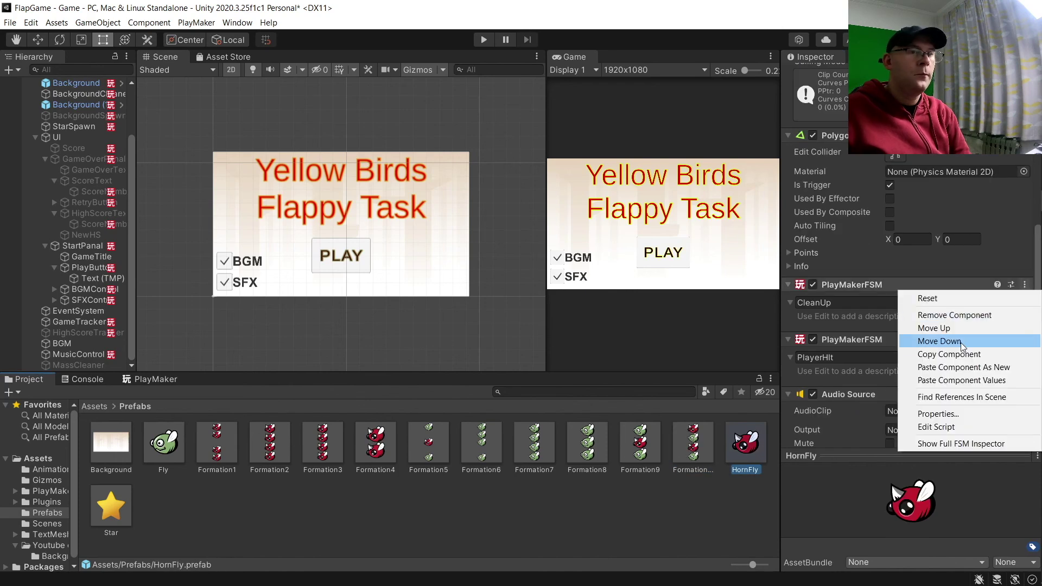
click(959, 366)
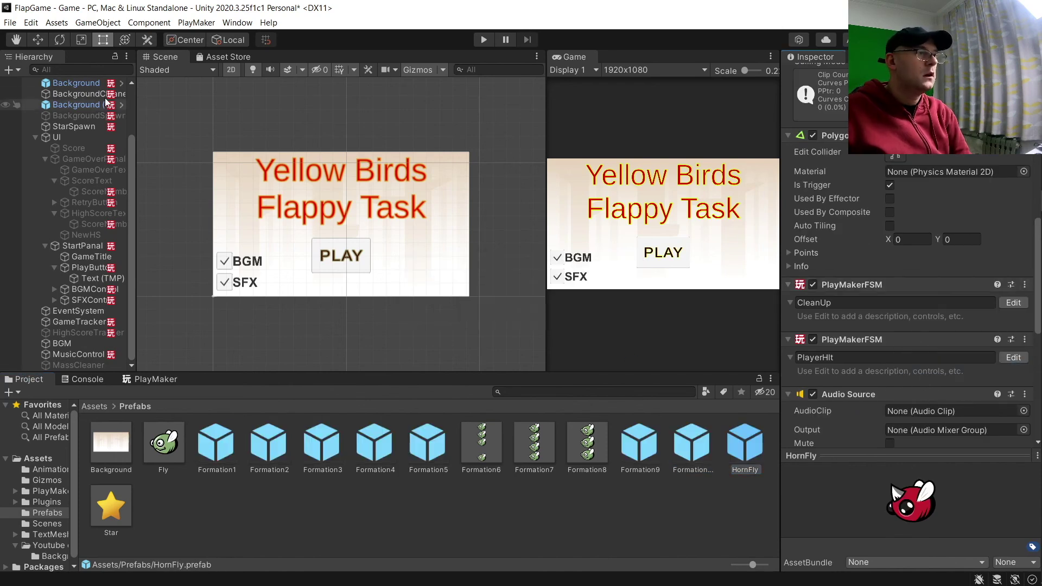
click(298, 139)
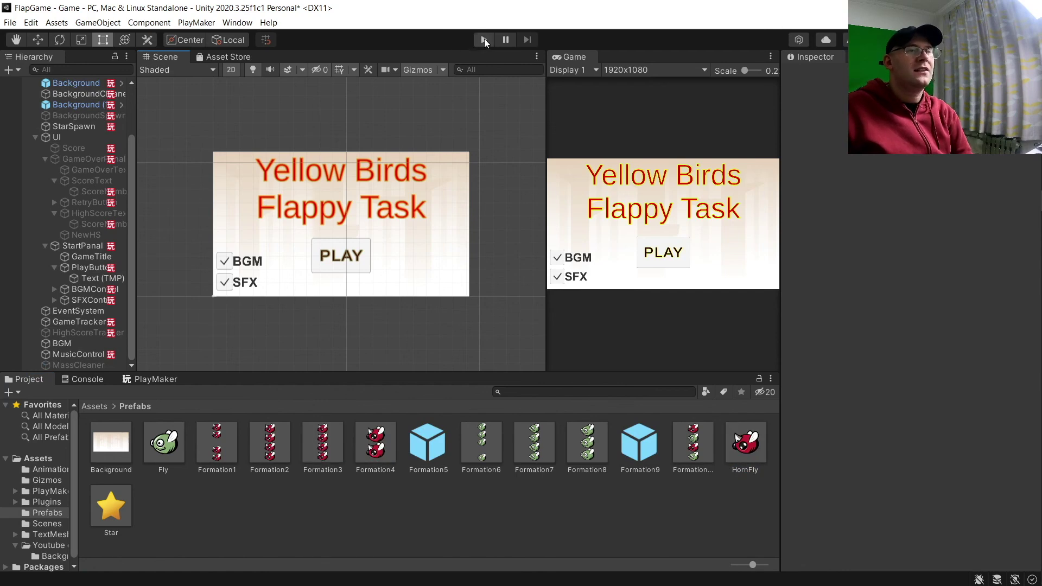
Step: Test the game with BGM switched off: play a round until game over, choose Play Again, and stop play mode
click(484, 40)
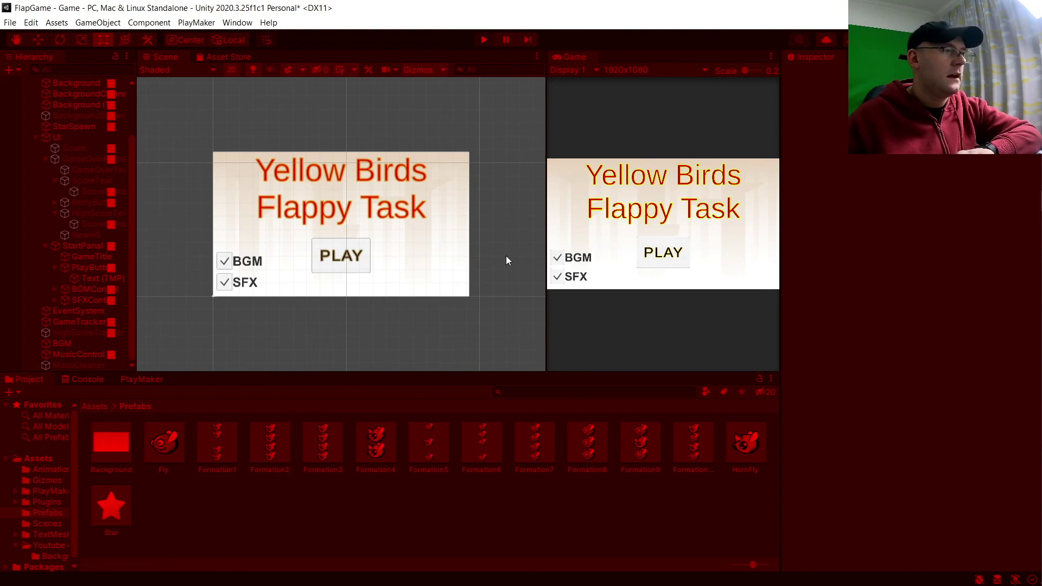
click(558, 258)
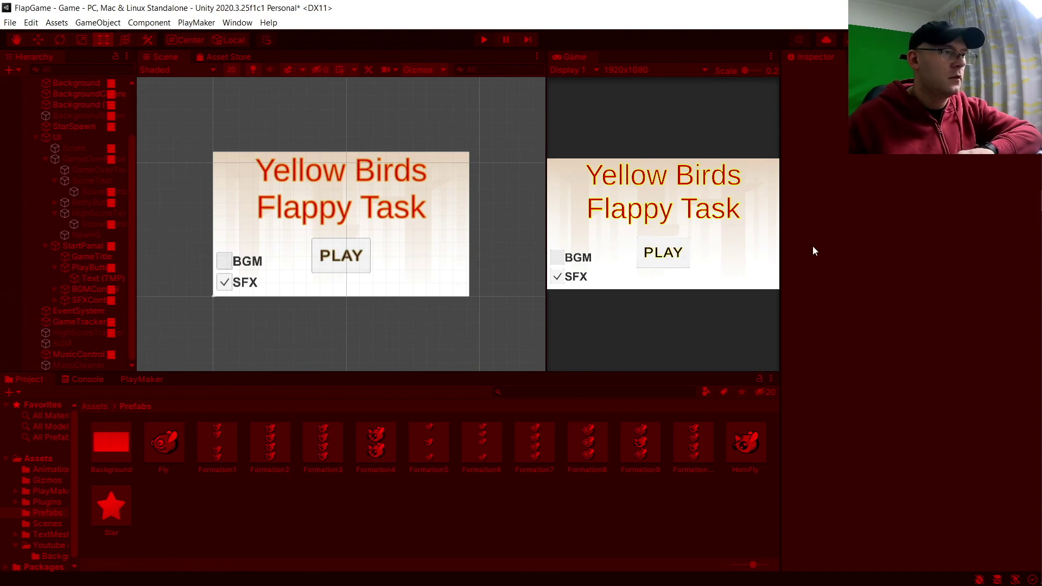
click(651, 253)
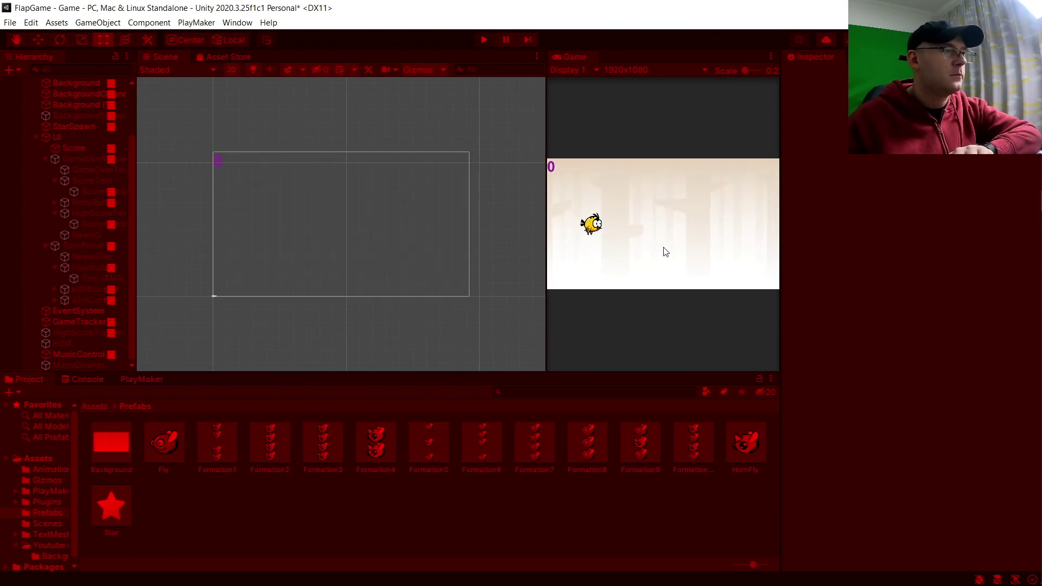
scroll(157, 296, down, 1)
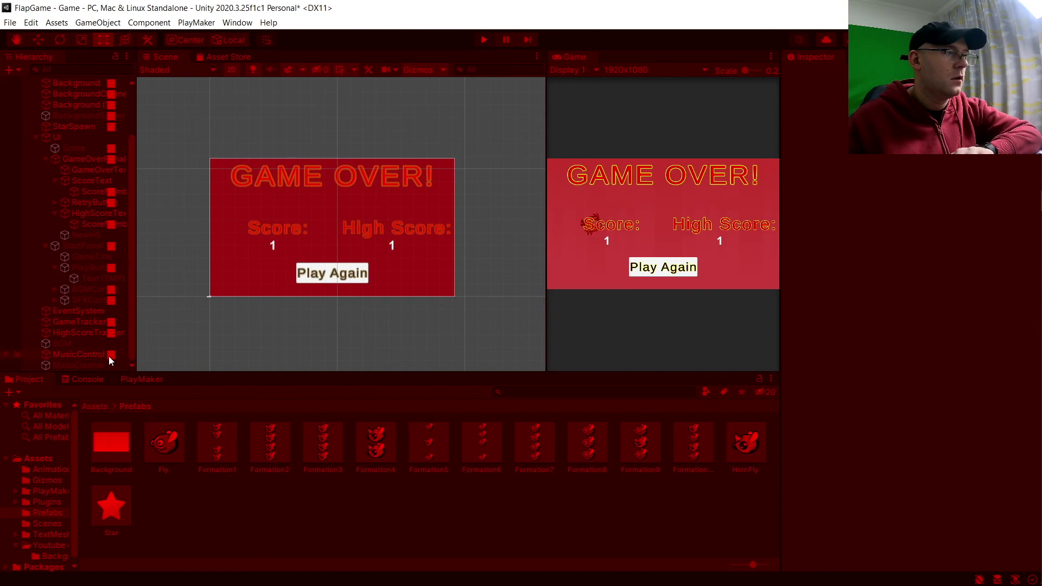
click(661, 269)
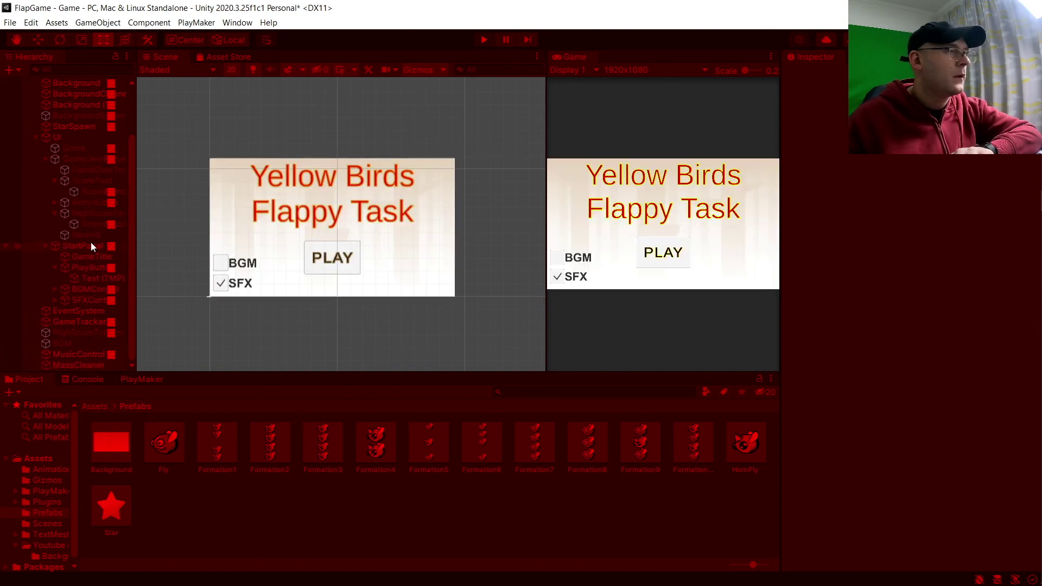
scroll(92, 268, up, 2)
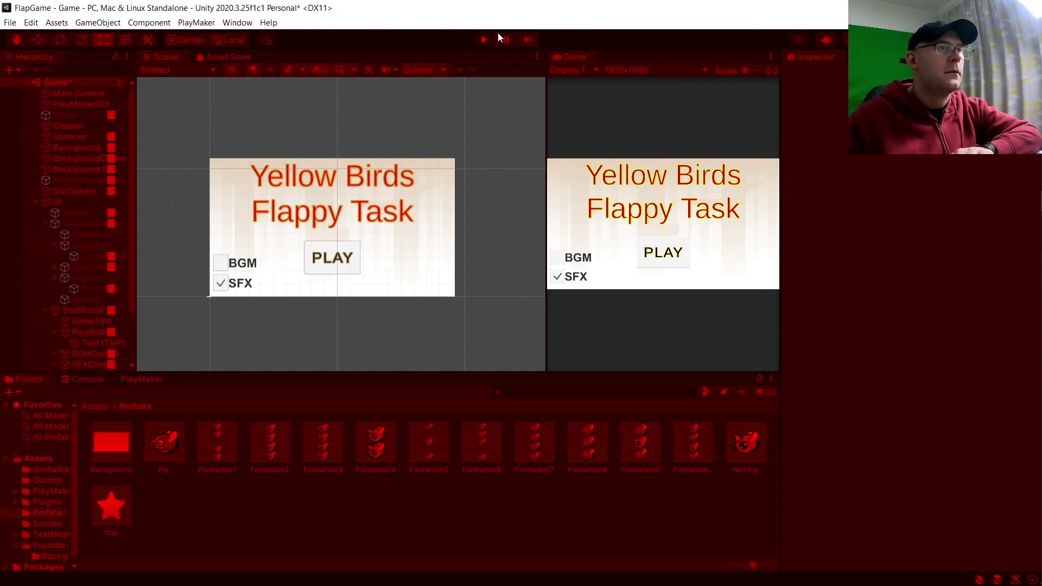
click(482, 40)
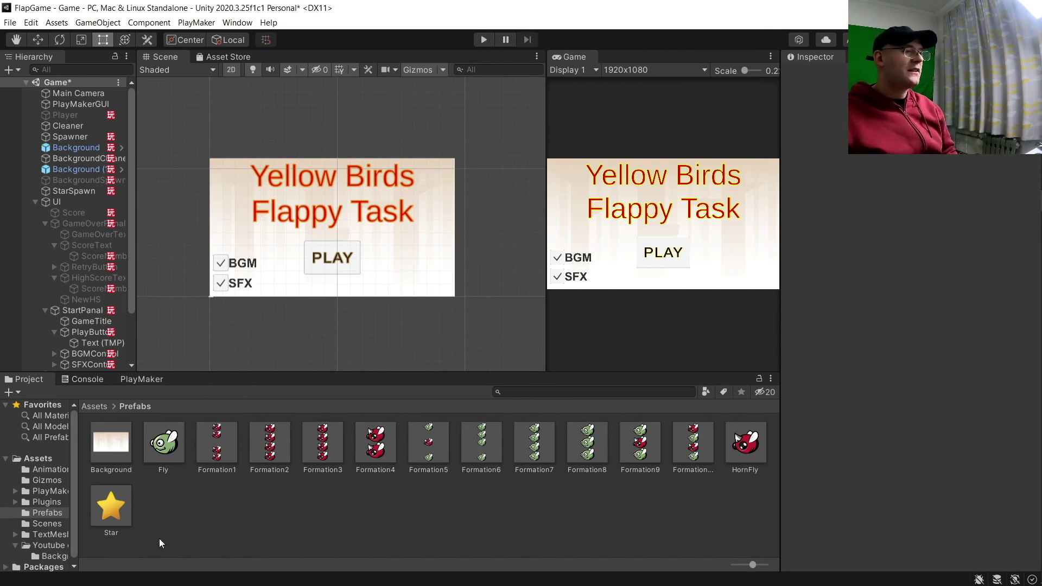
Step: Paste the copied GMClean FSM as a new component onto the Star prefab
click(108, 516)
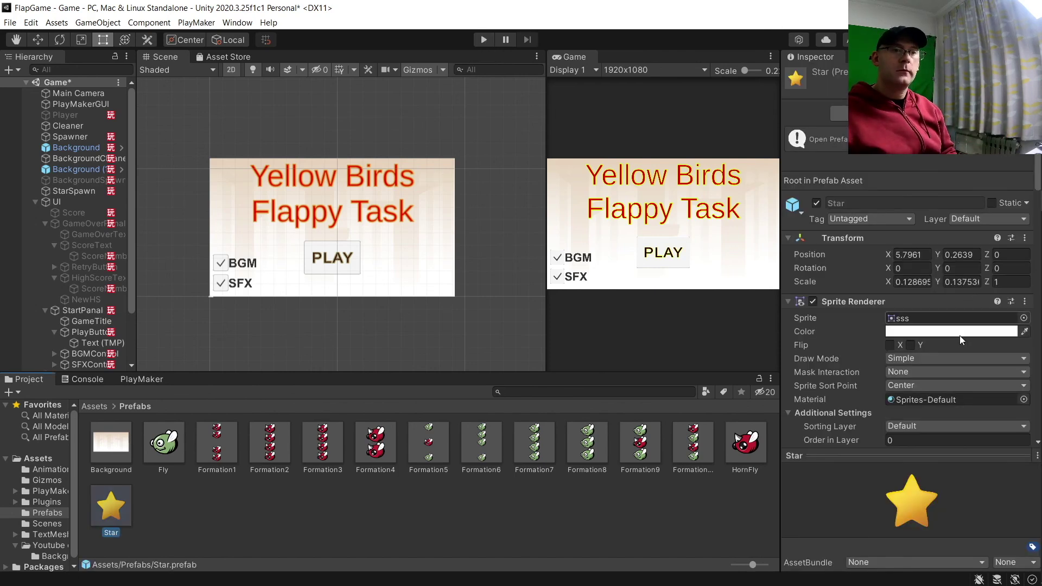
scroll(1005, 307, down, 5)
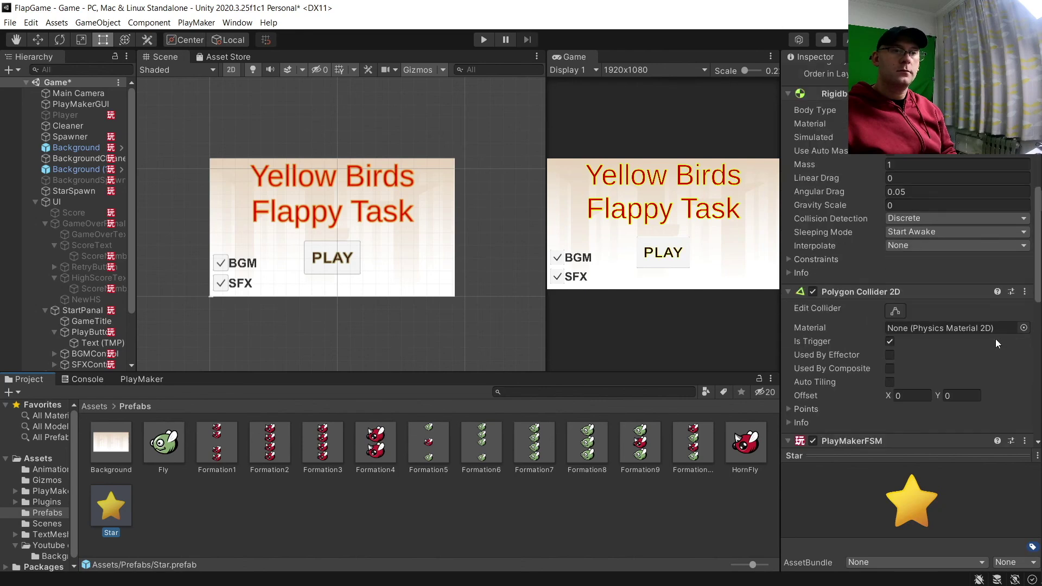
click(1025, 292)
click(1007, 373)
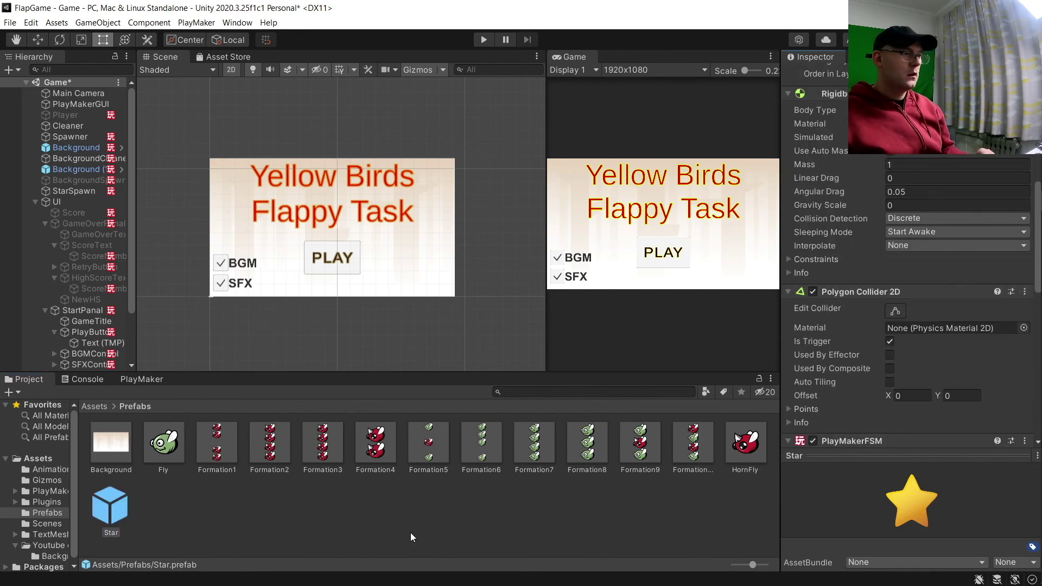